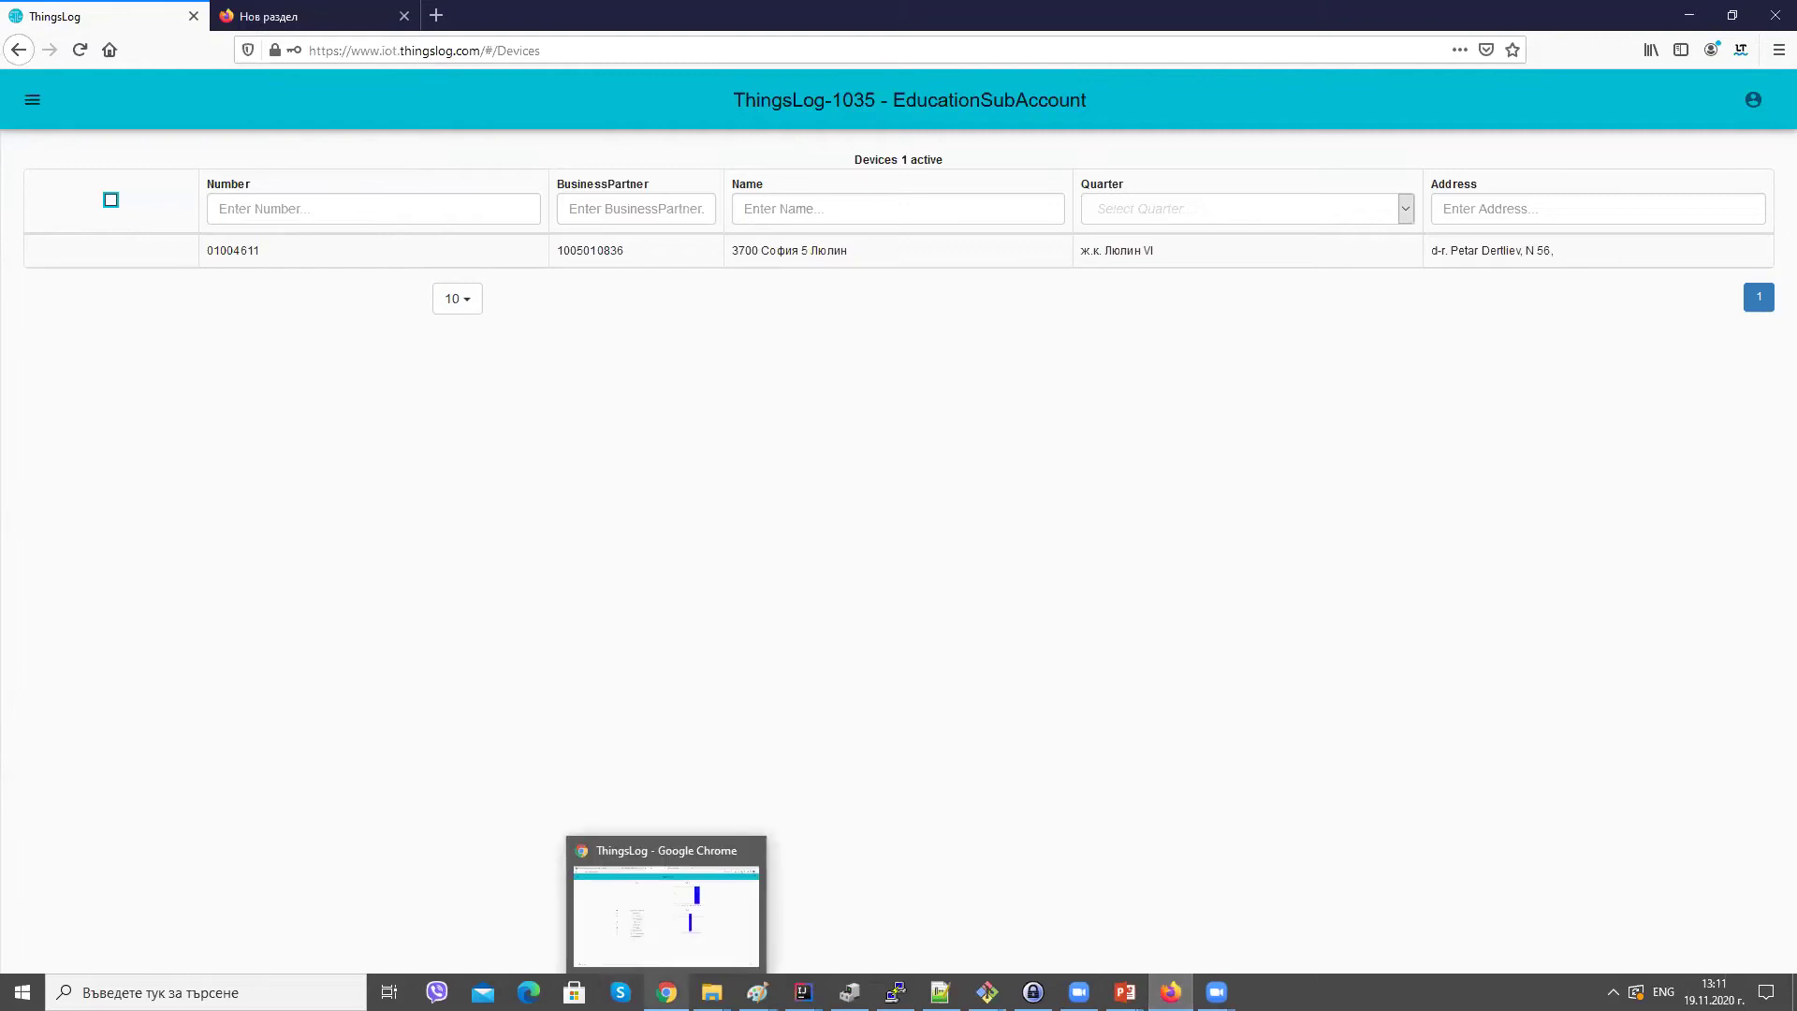
Open the sidebar menu over the ThingsLog-1035 alarms, batteries and signal dashboard.
triple_click(858, 99)
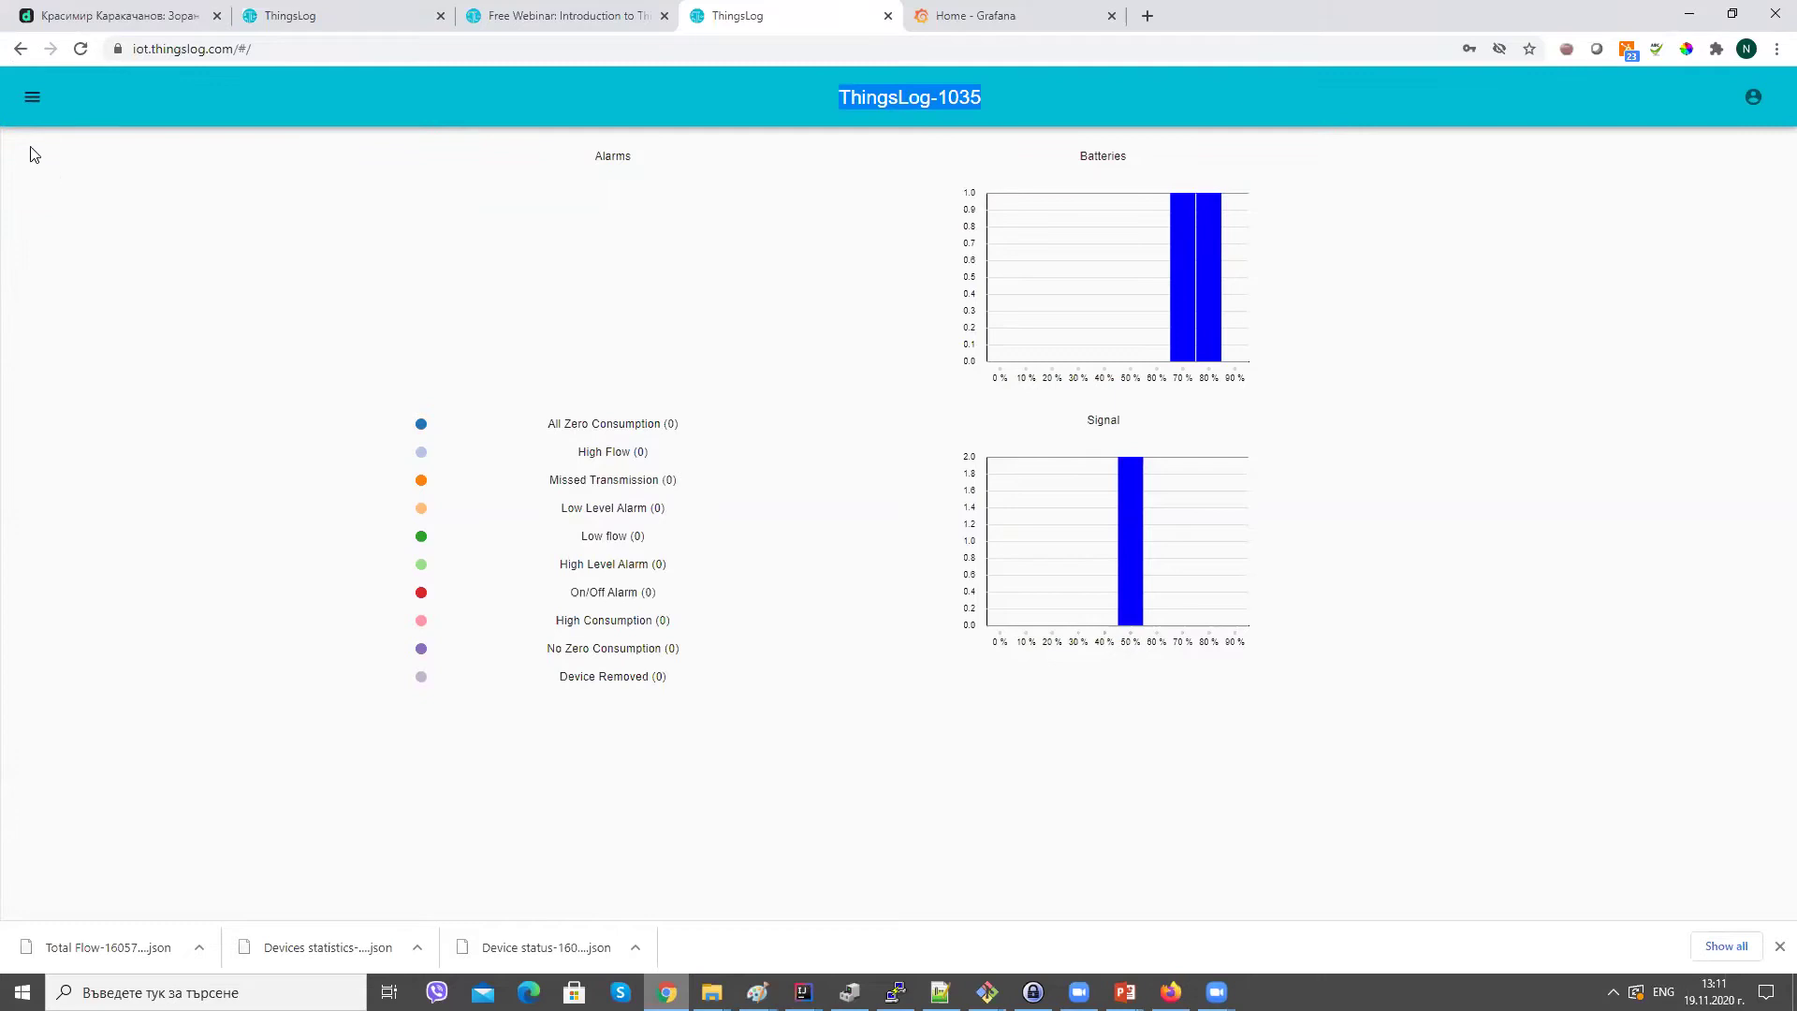
left_click(32, 97)
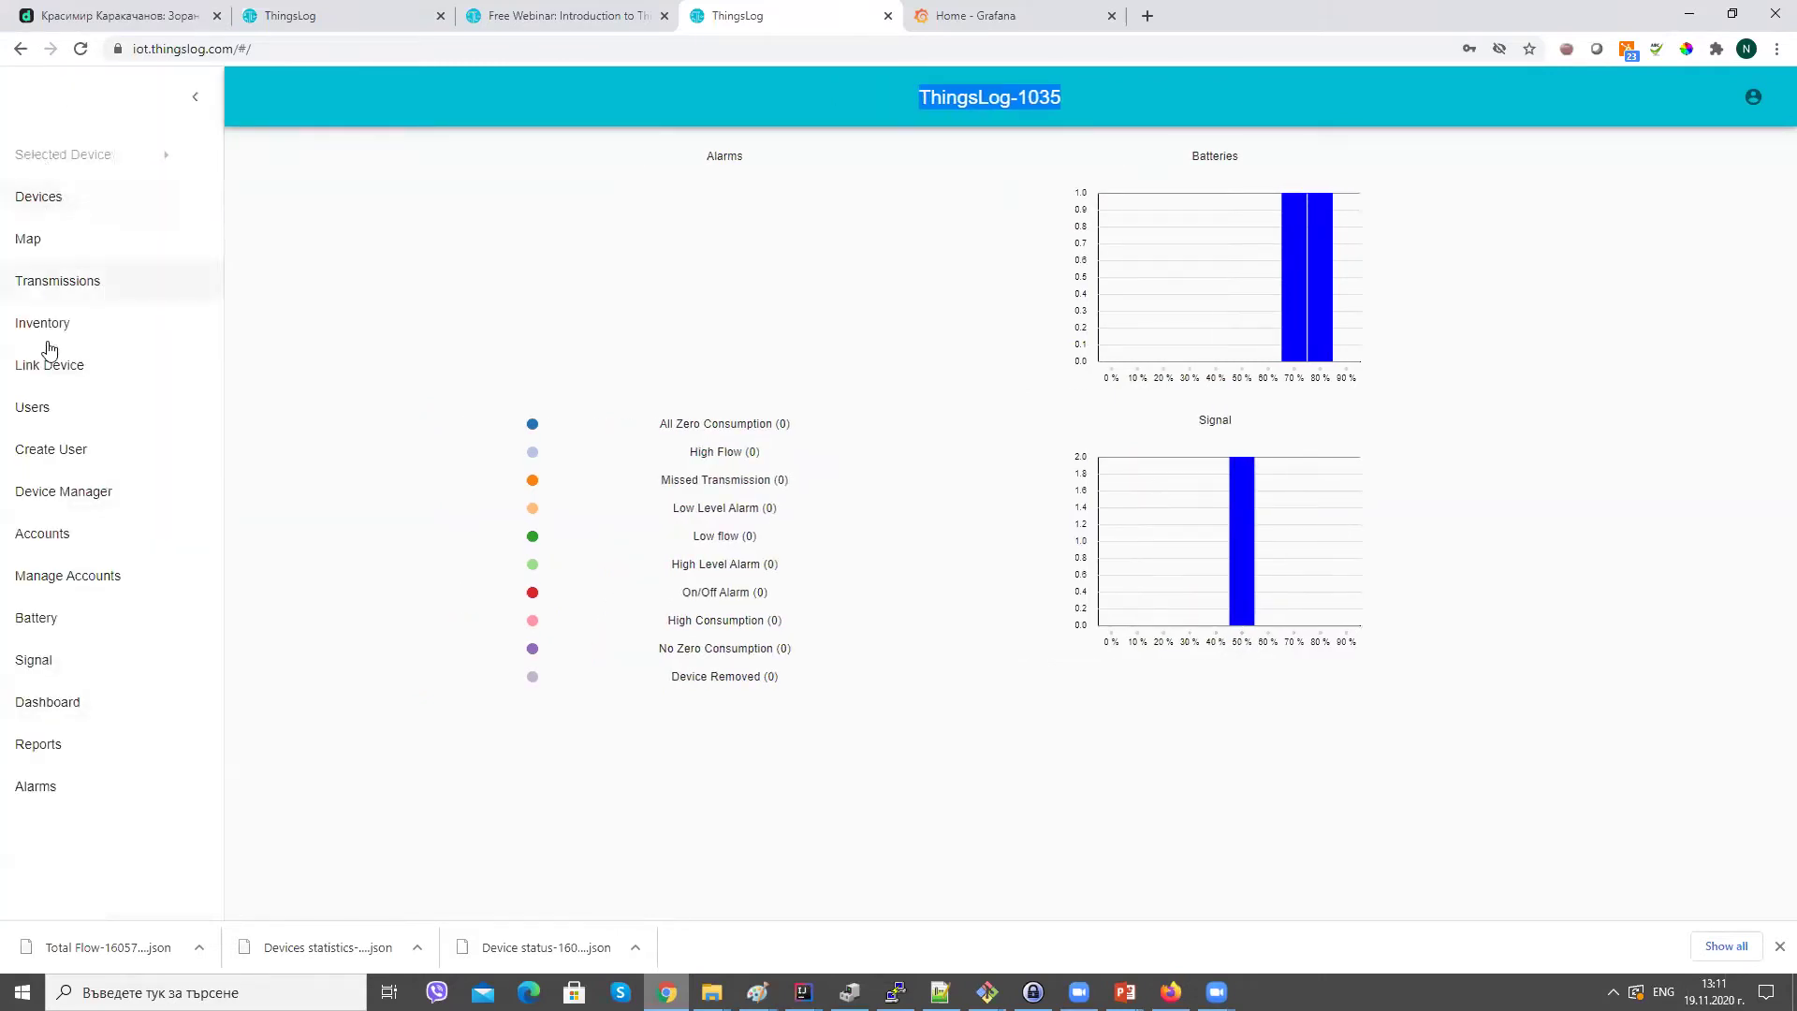
View the Devices page listing 2 active devices, then reopen the sidebar.
left_click(62, 213)
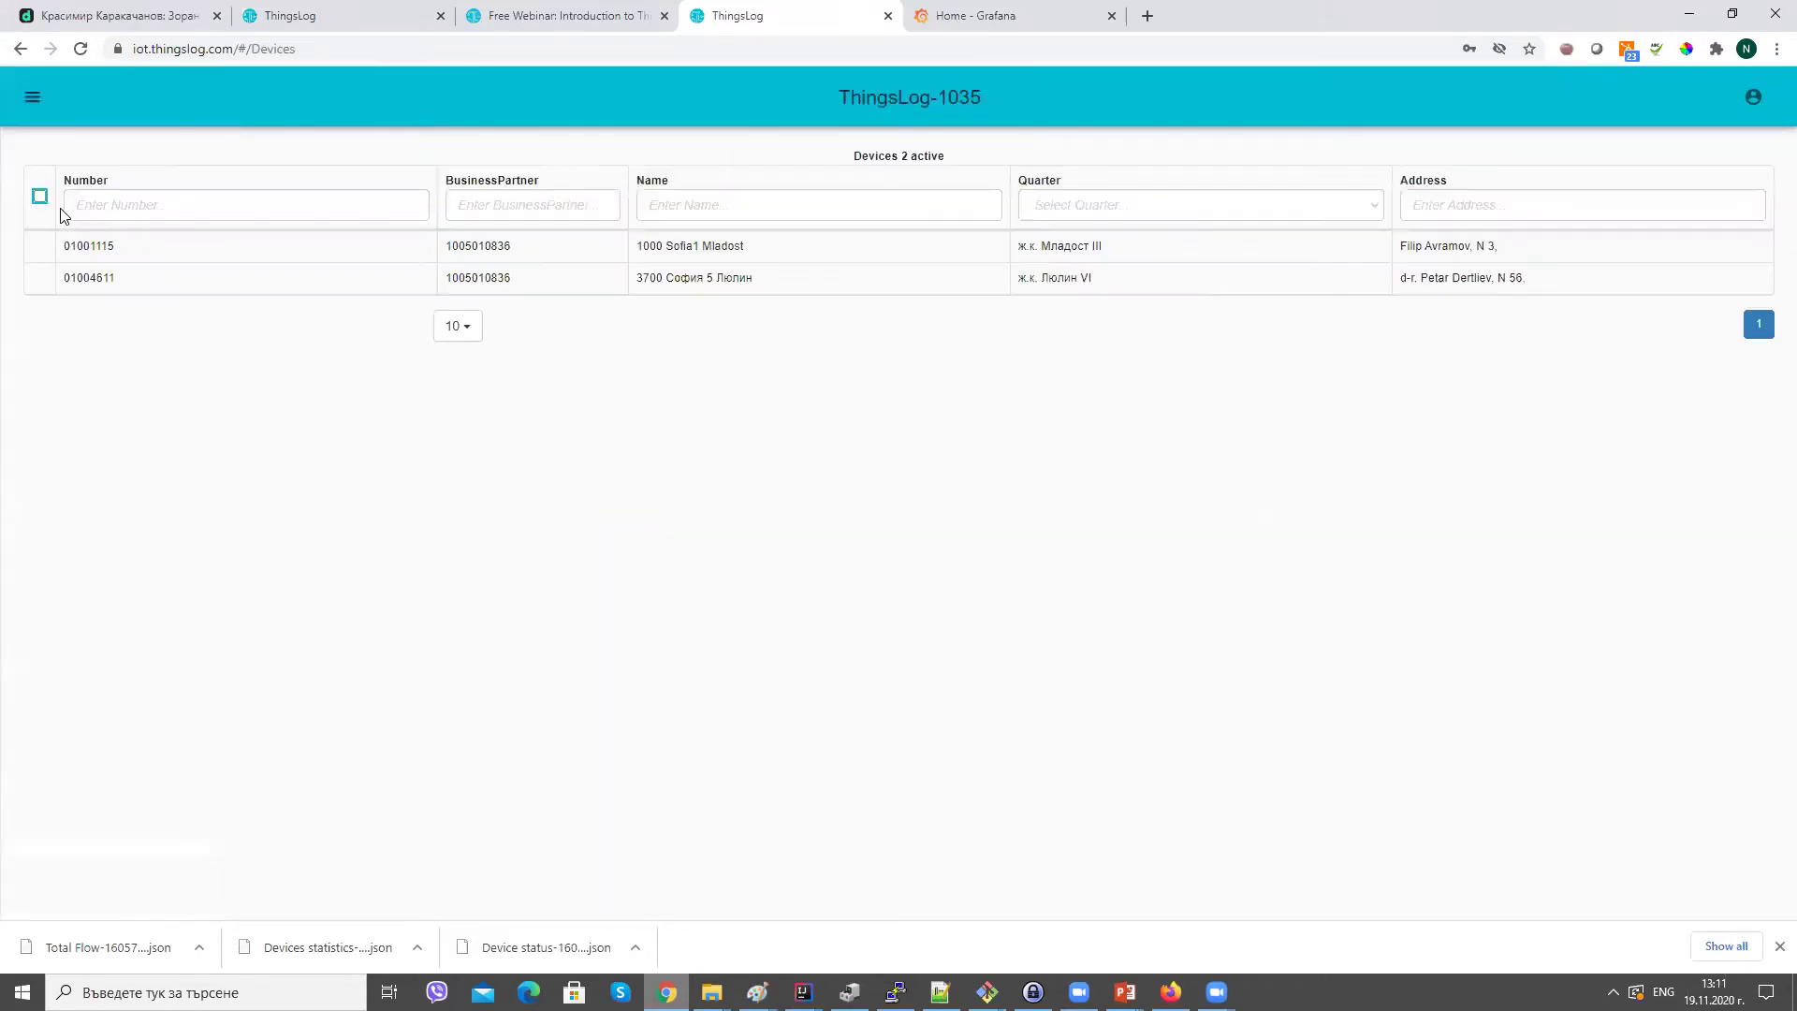
left_click(33, 105)
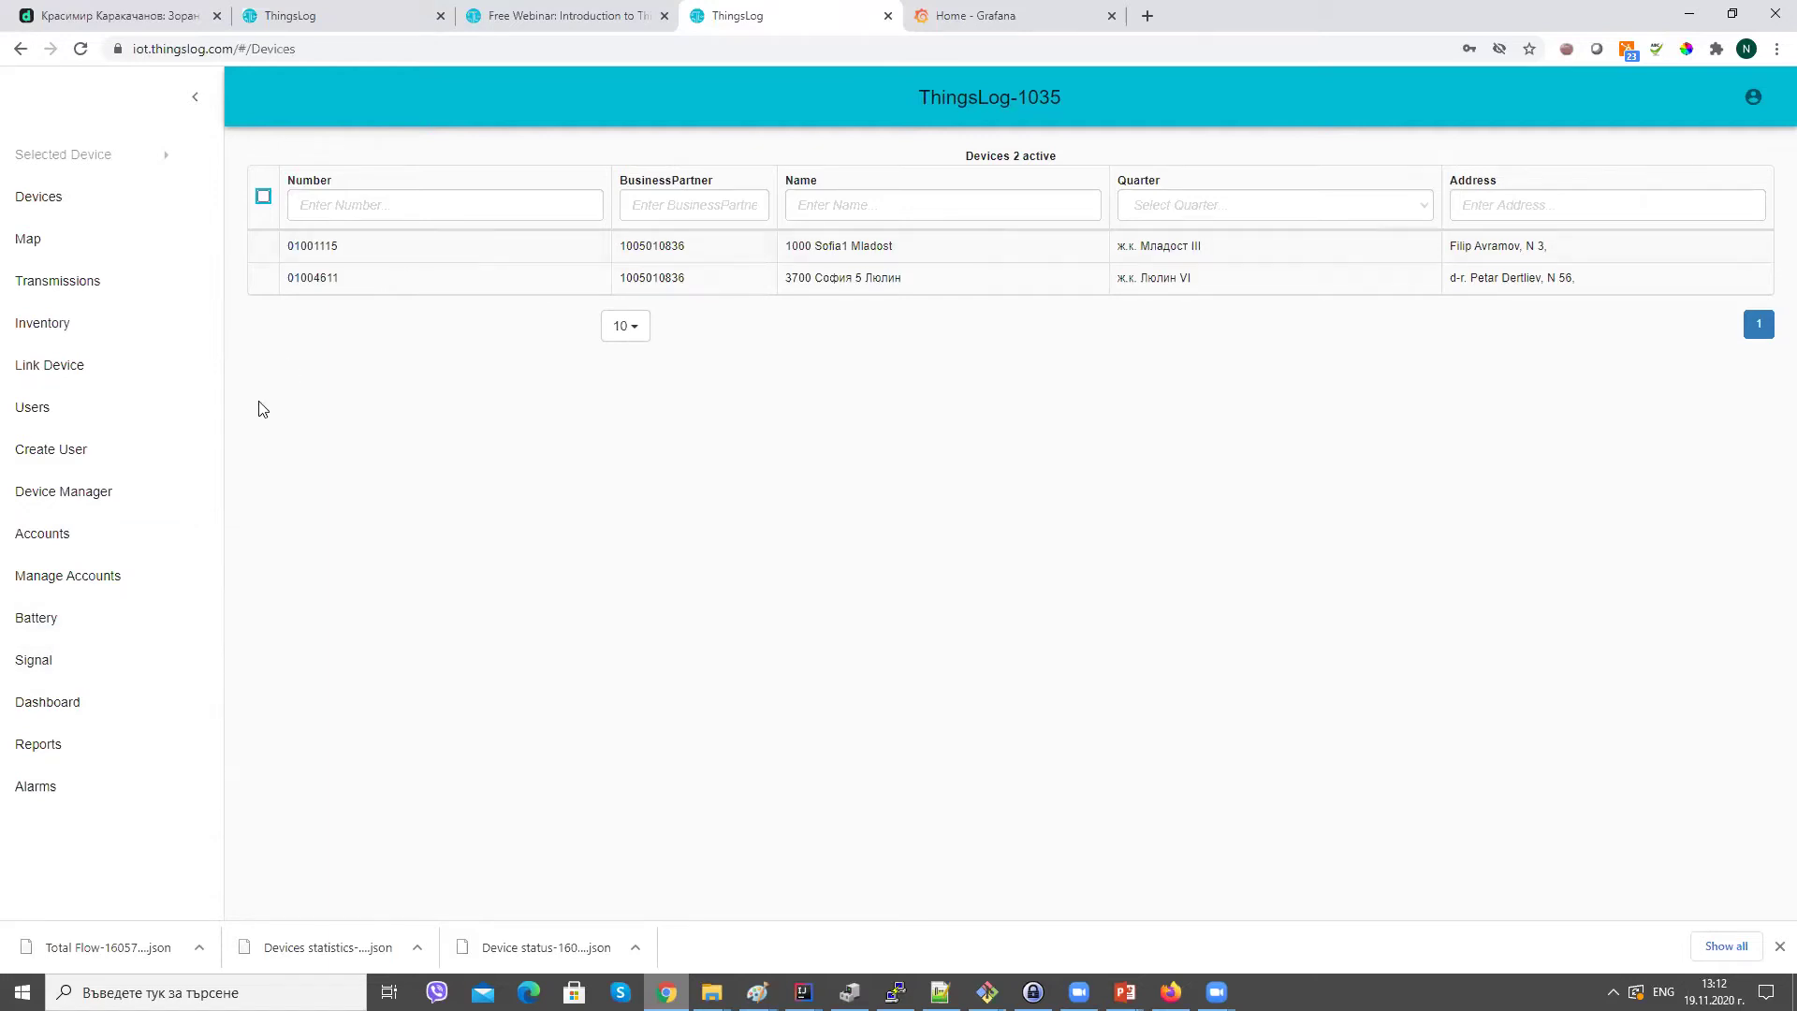
Create the sub-account ThingsLogDemoSubAccount2 in Manage Accounts.
left_click(133, 588)
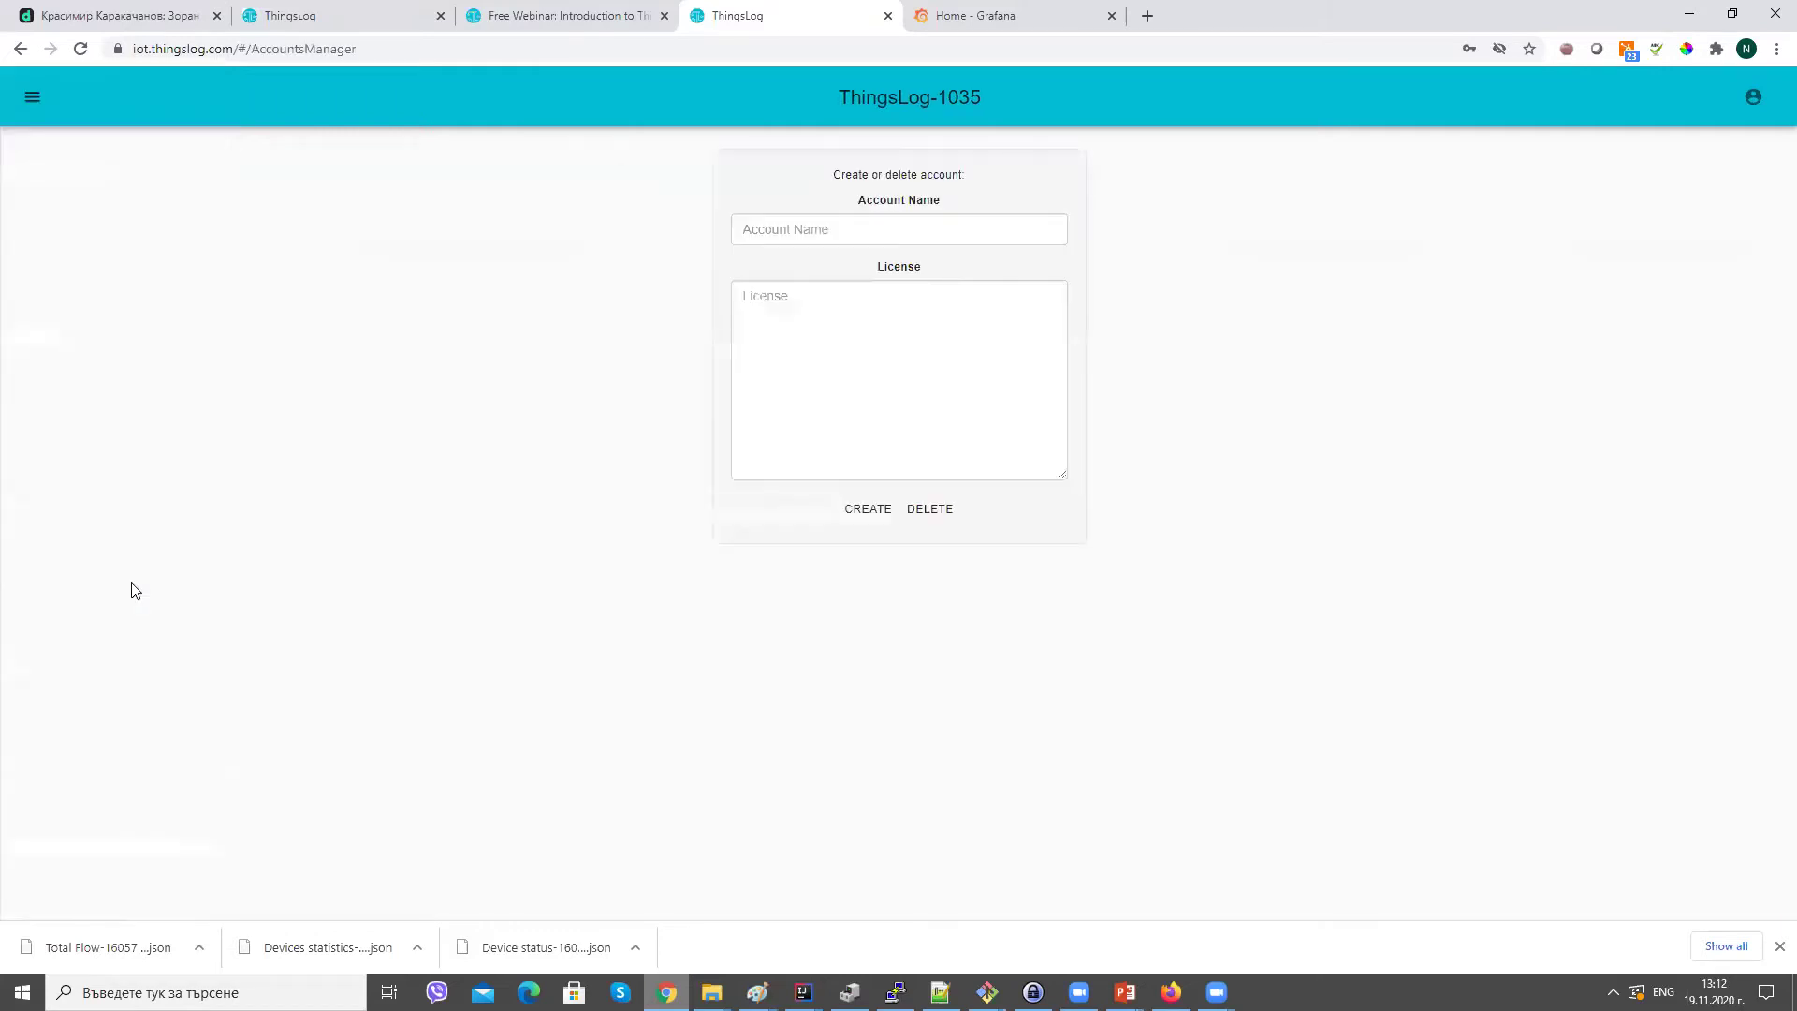
left_click(807, 229)
type("T")
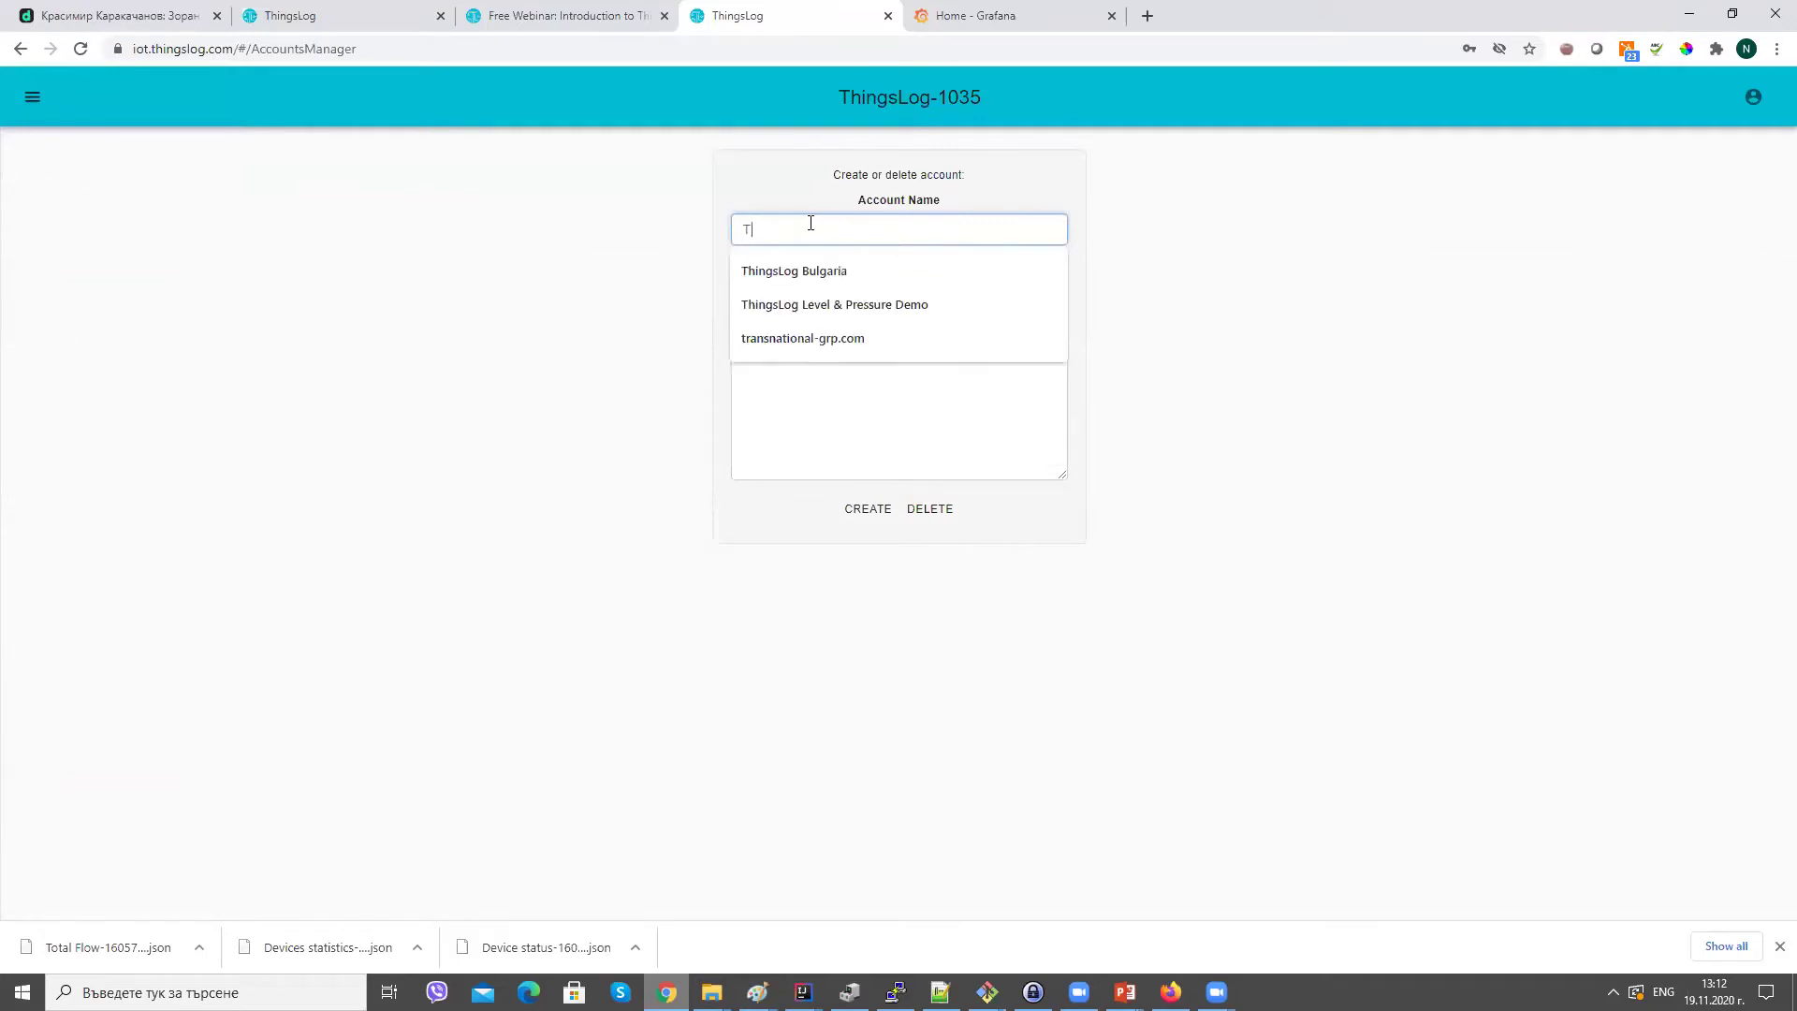
type("hingsLog ")
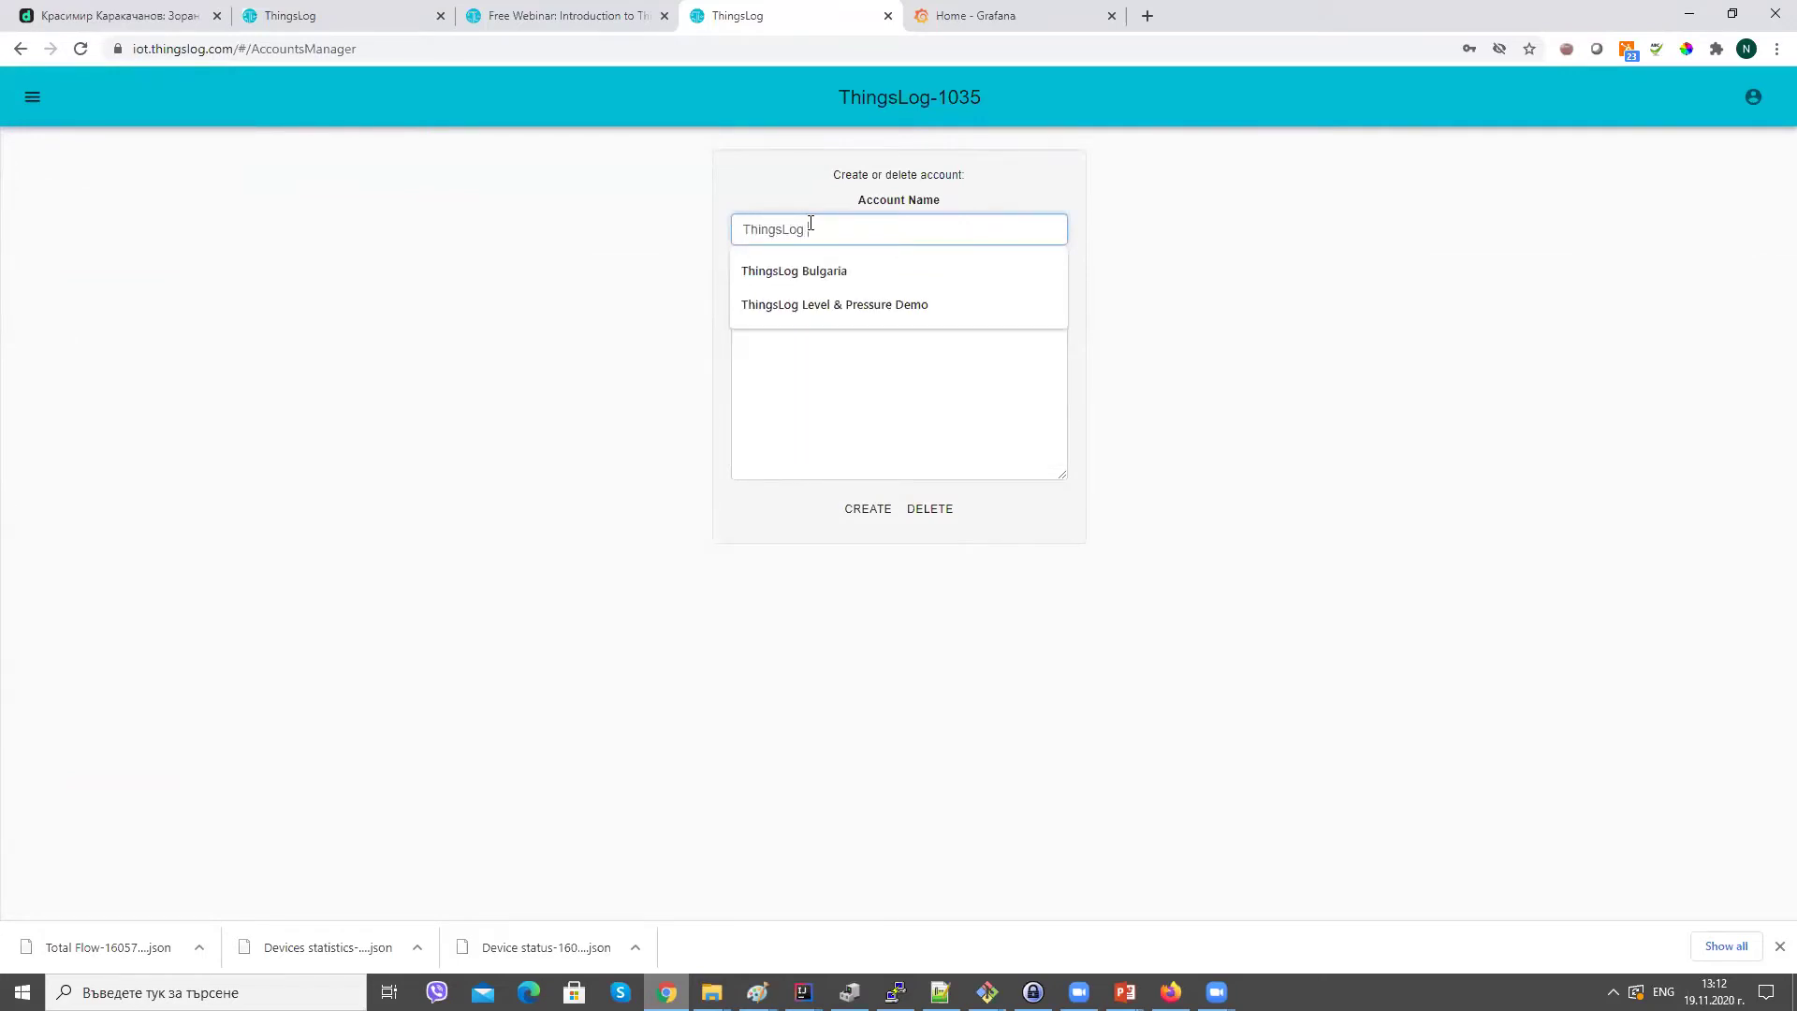
type("Demo")
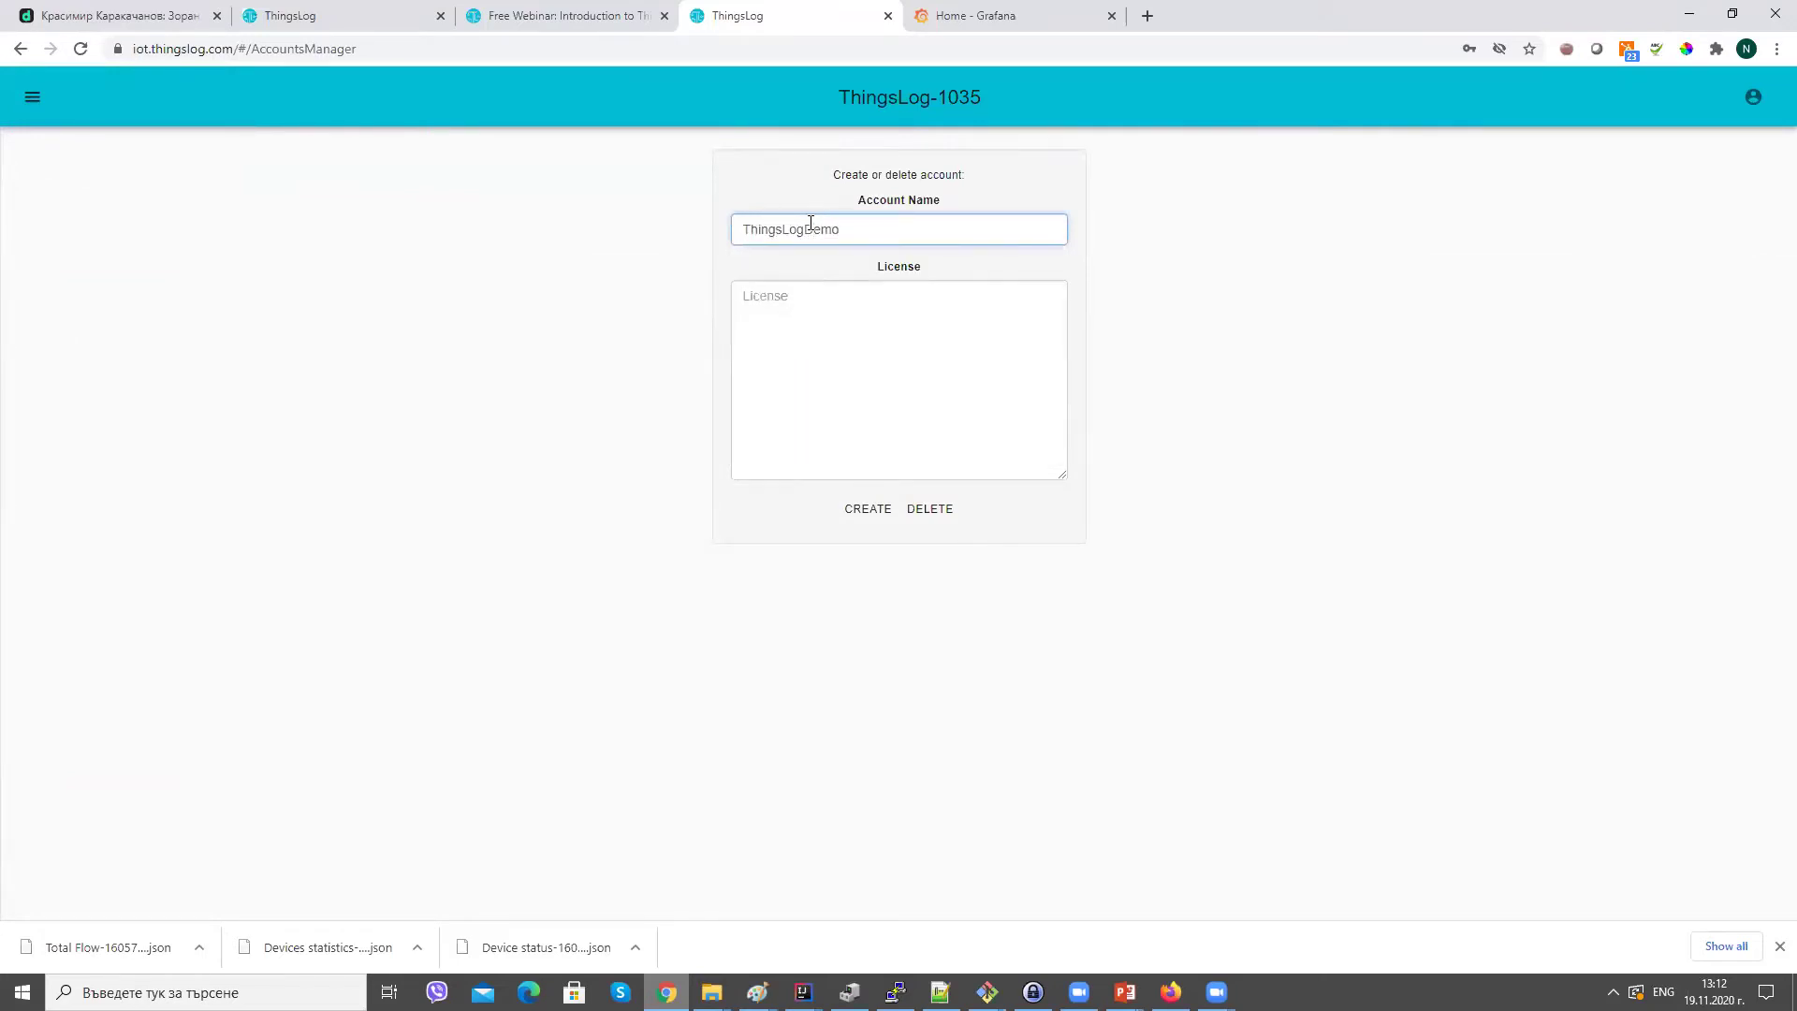
type("SubAccount2")
left_click(824, 313)
left_click(1071, 436)
left_click(927, 344)
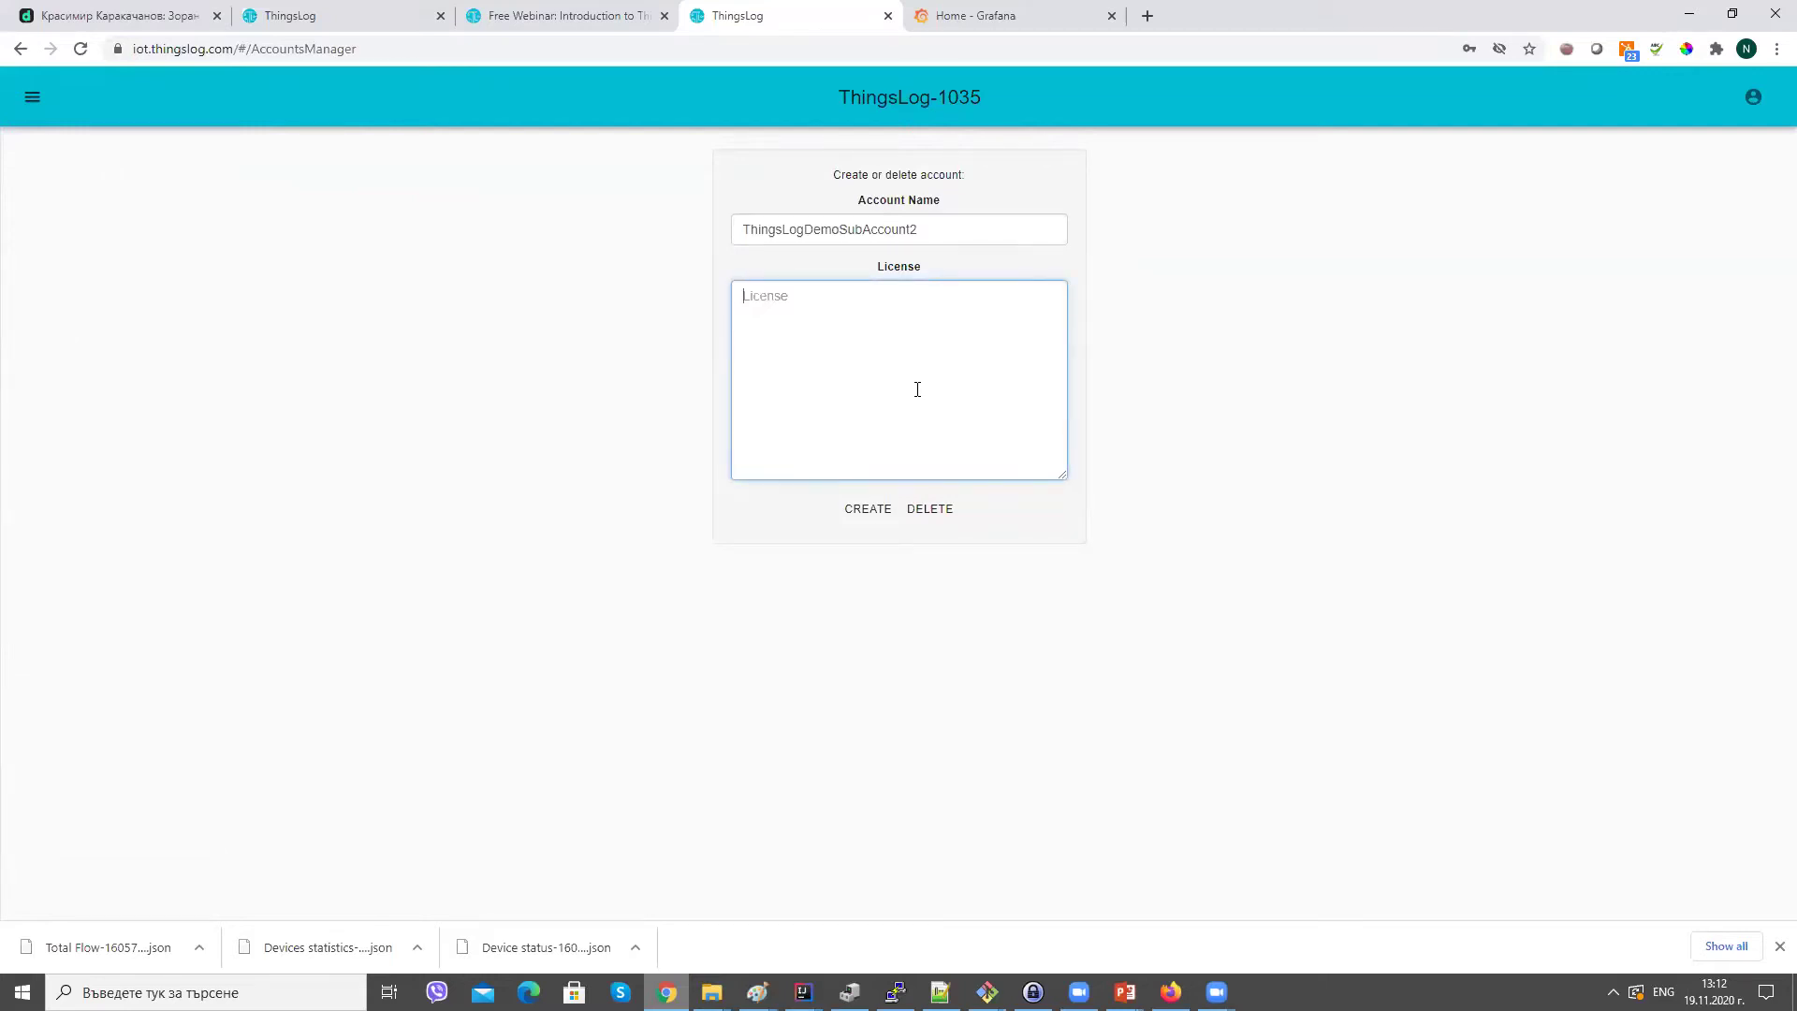
left_click(869, 510)
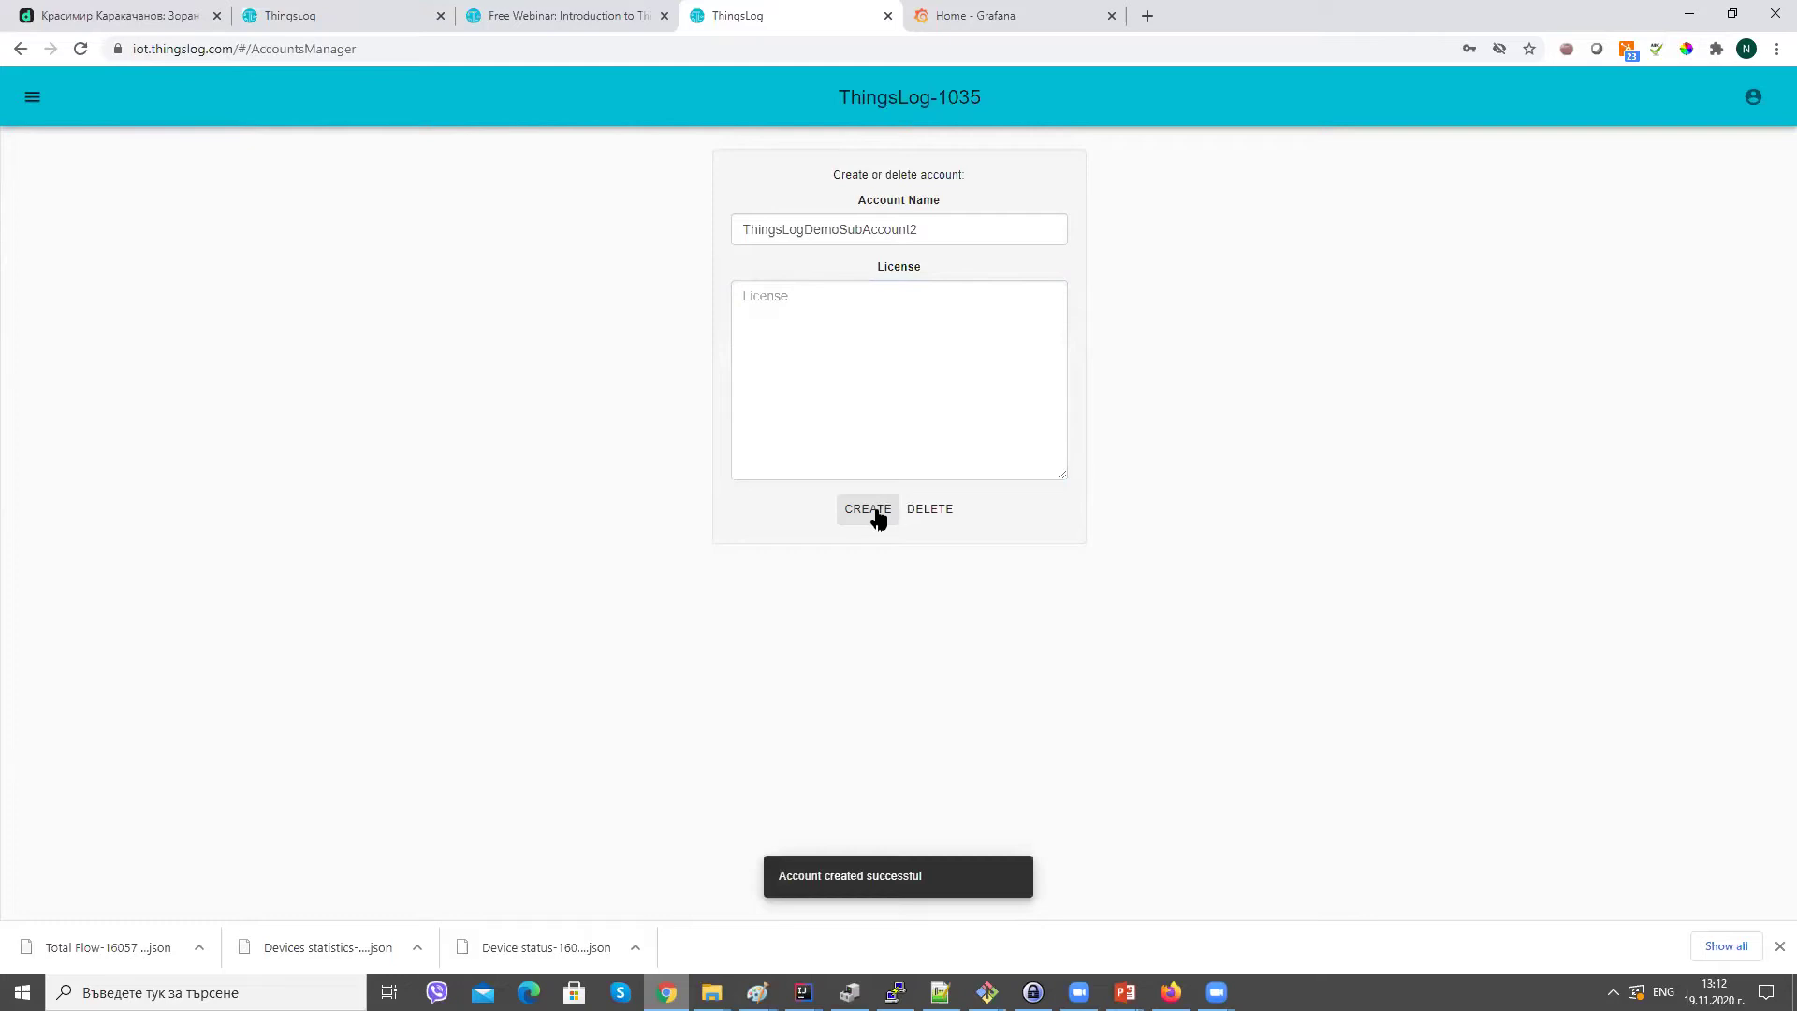
Select ThingsLogDemoSubAccount2 as the active account in the Accounts list.
left_click(31, 98)
left_click(43, 534)
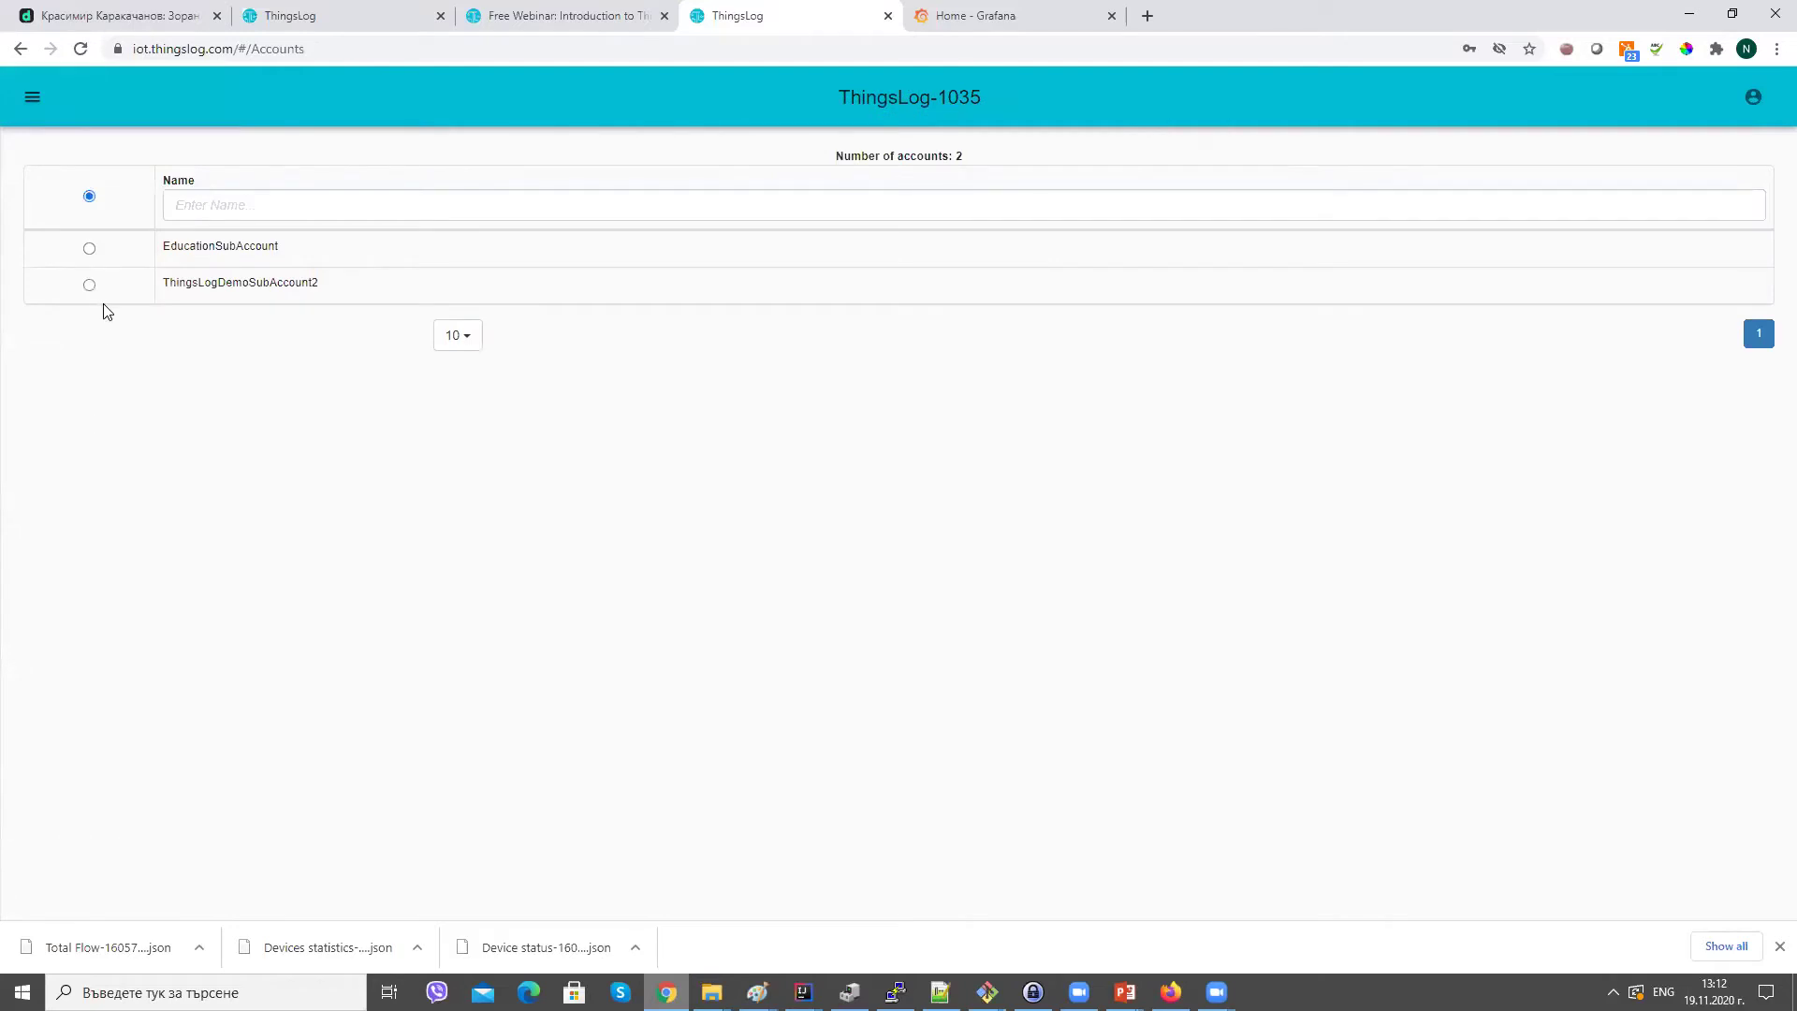
left_click(93, 287)
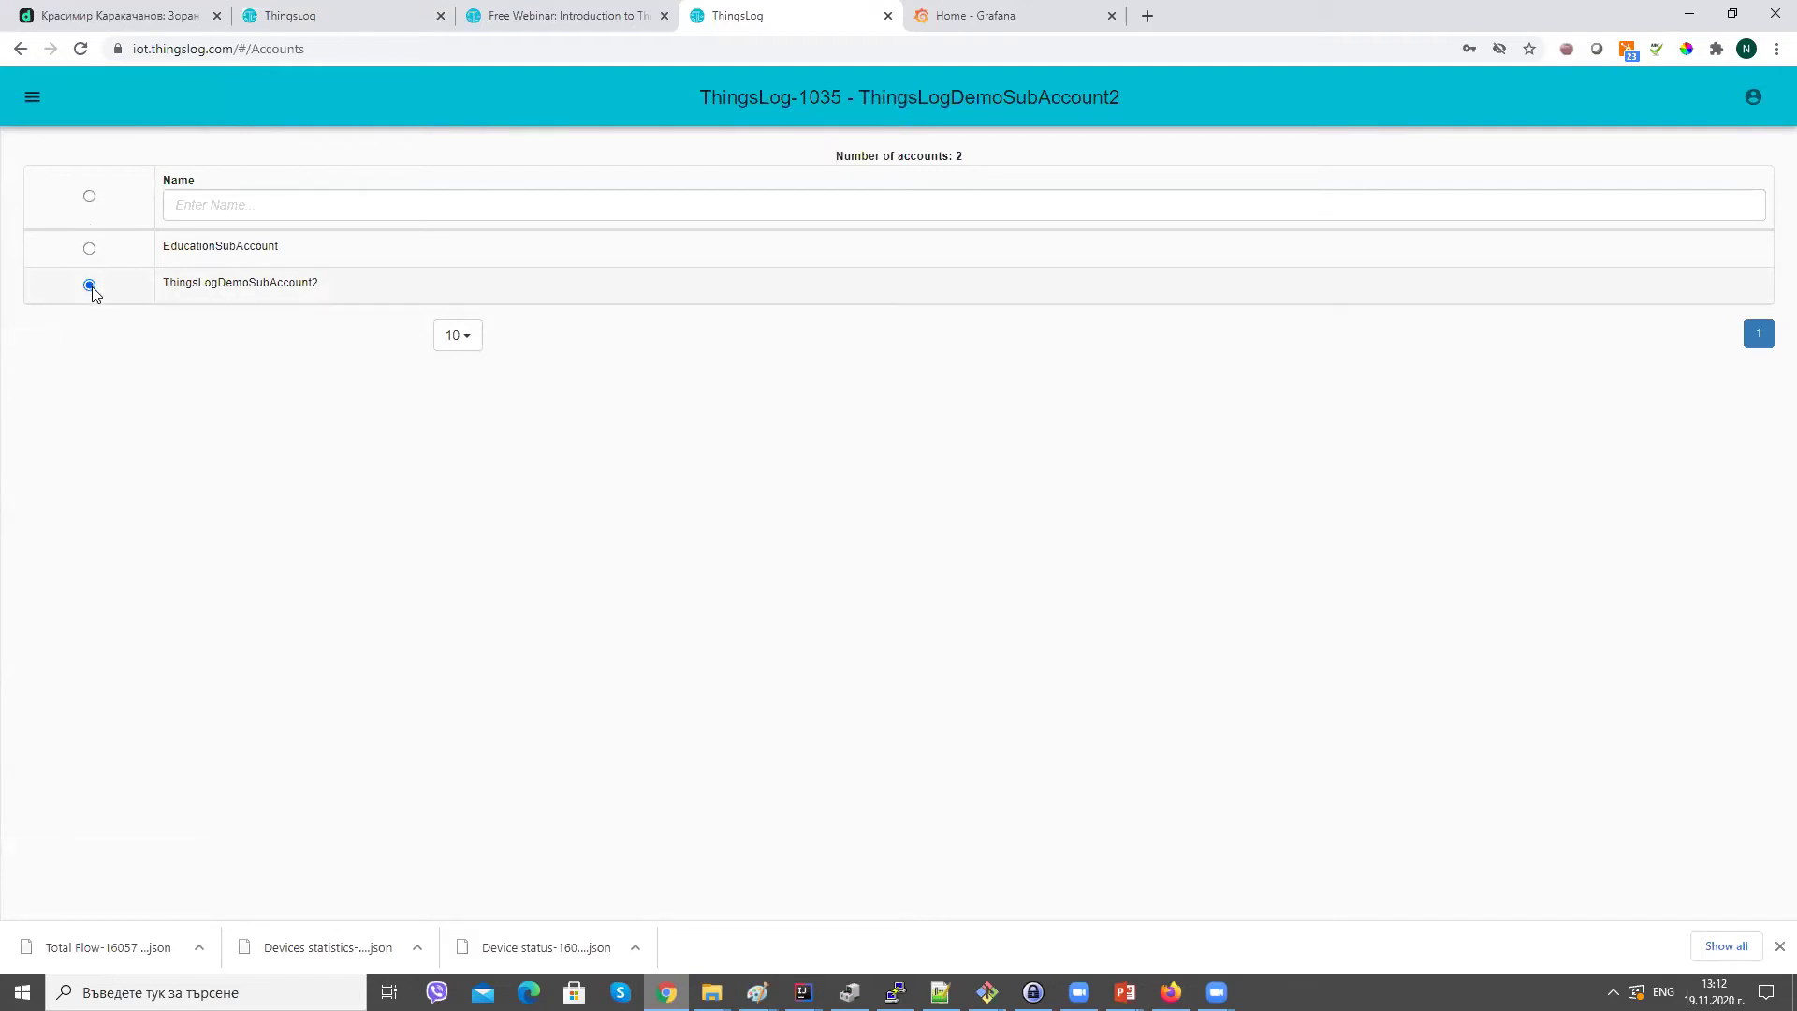
left_click(32, 97)
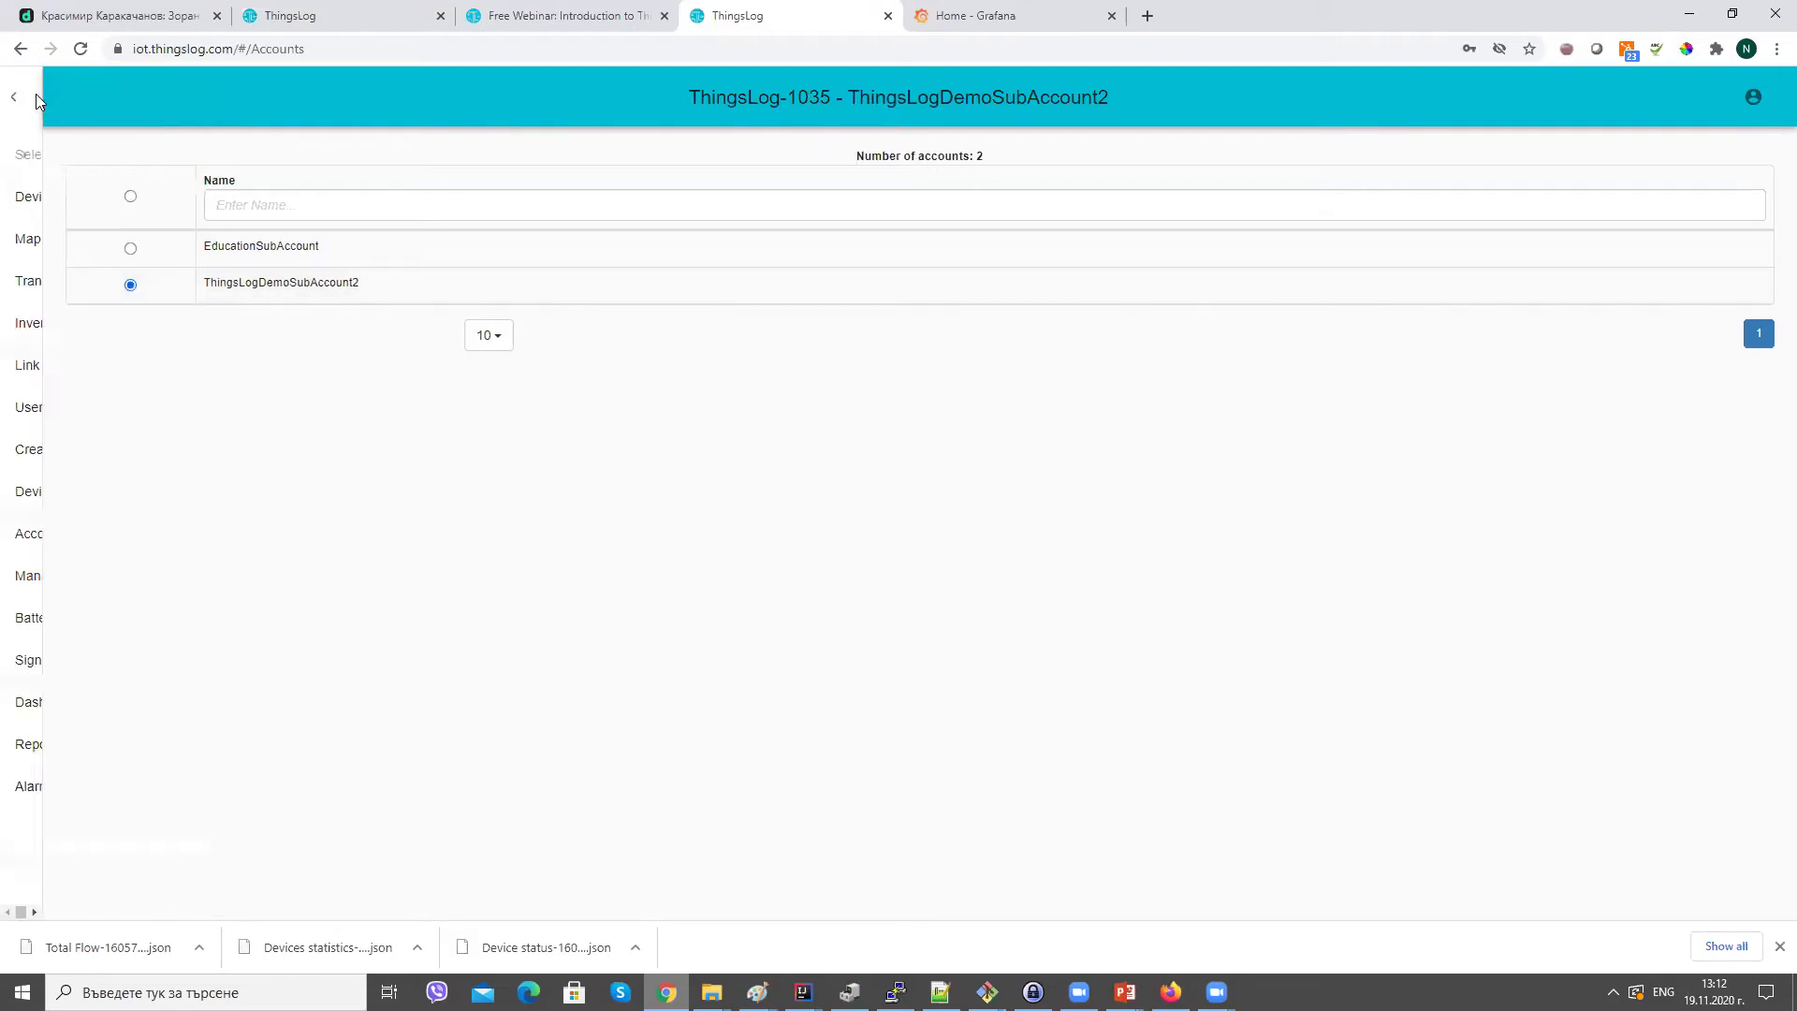
In Create User, enter the new user's first and last name, e-mail and password.
left_click(48, 449)
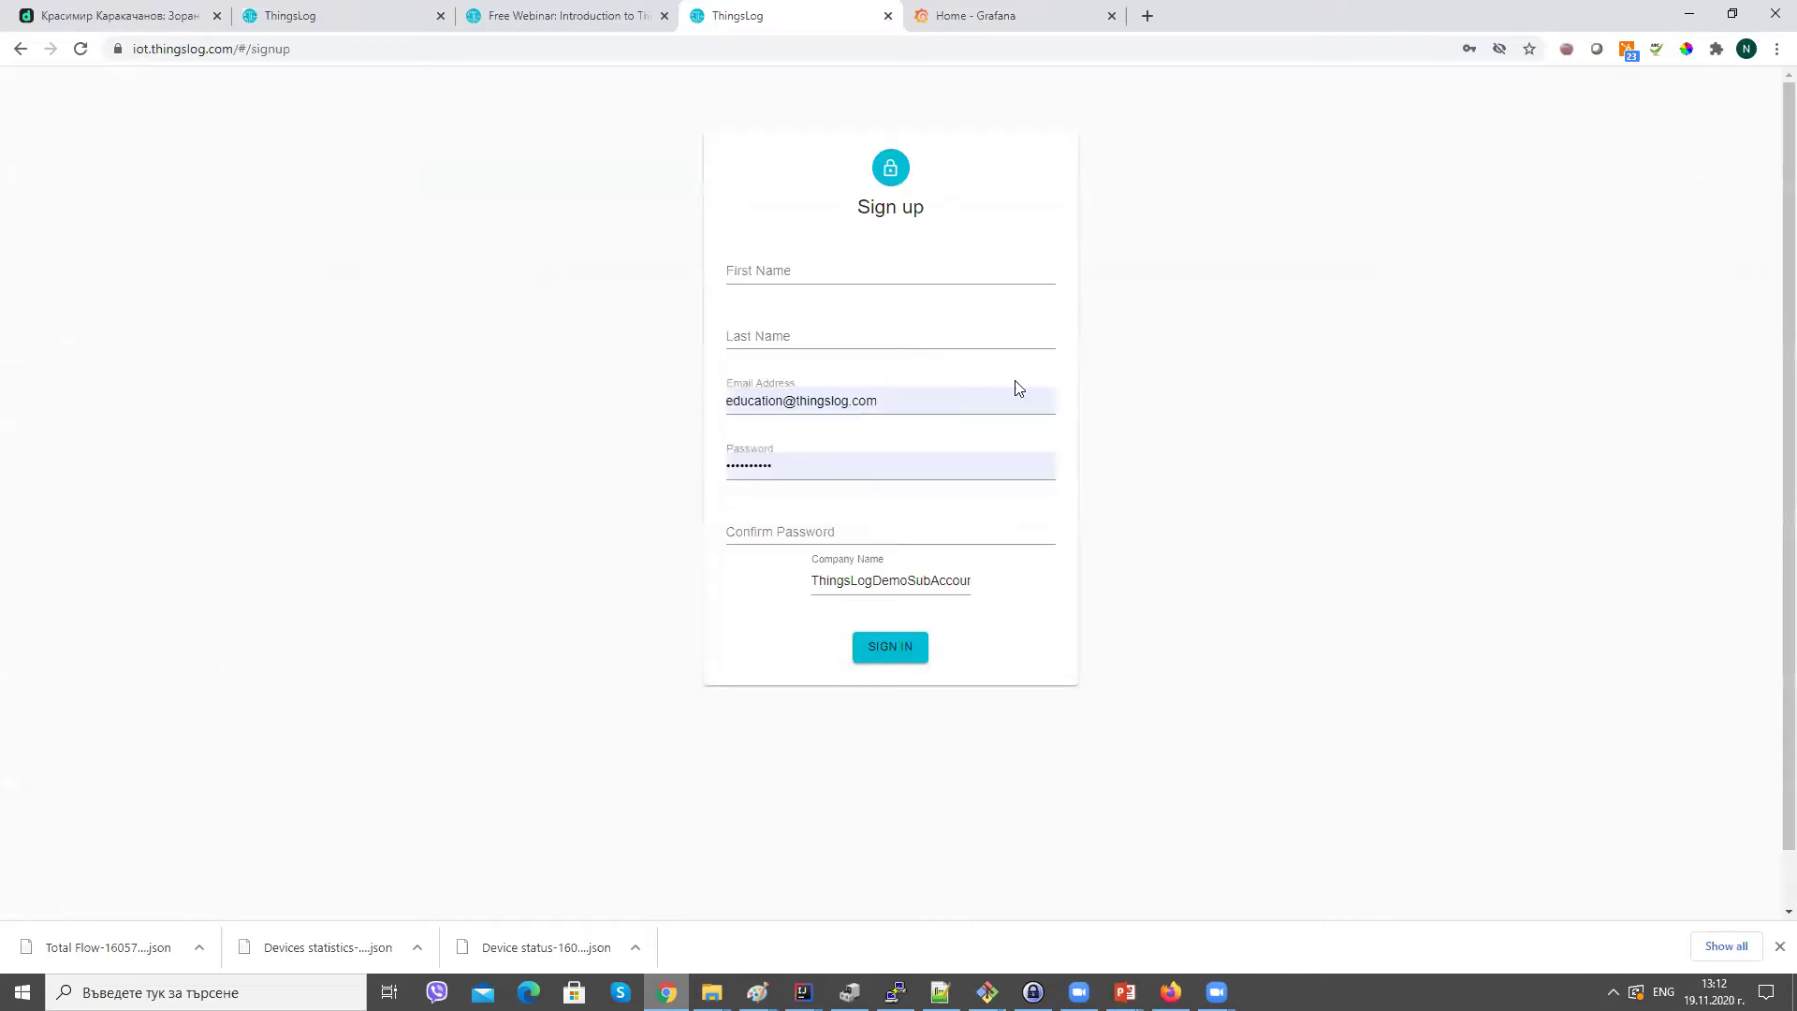
left_click(895, 272)
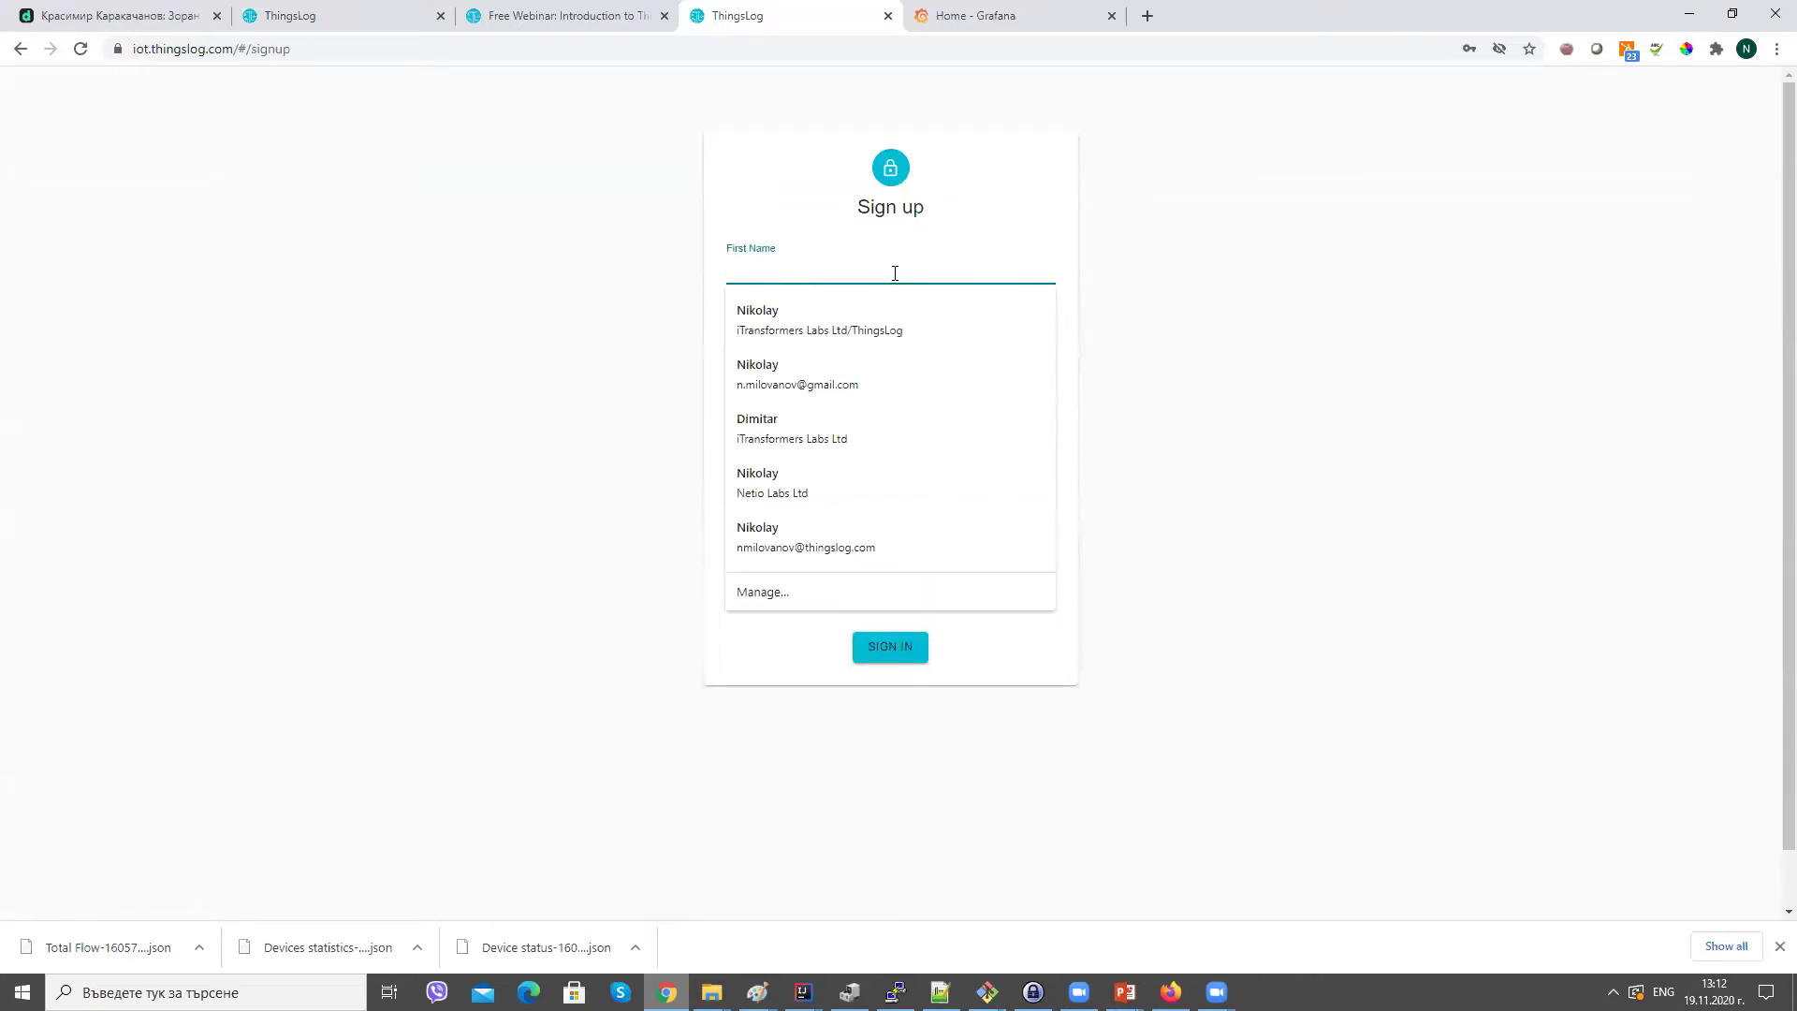
type("Nikolay")
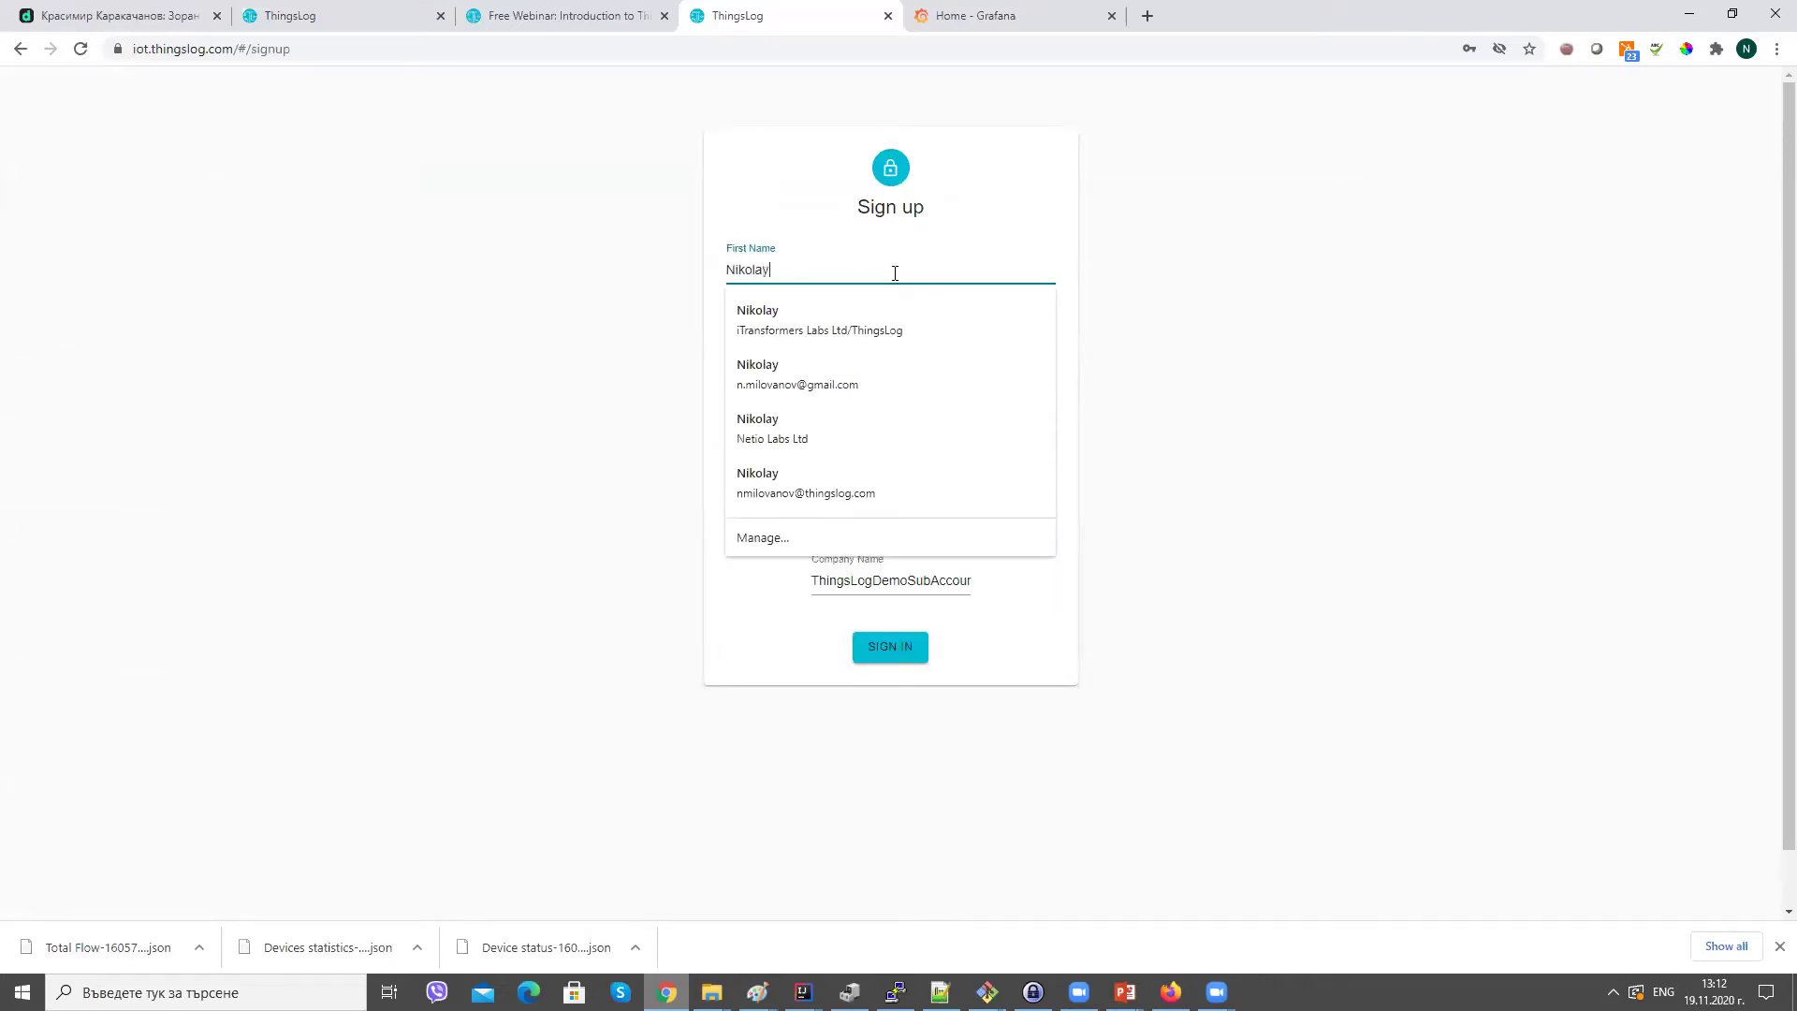
type("1234")
key("Tab")
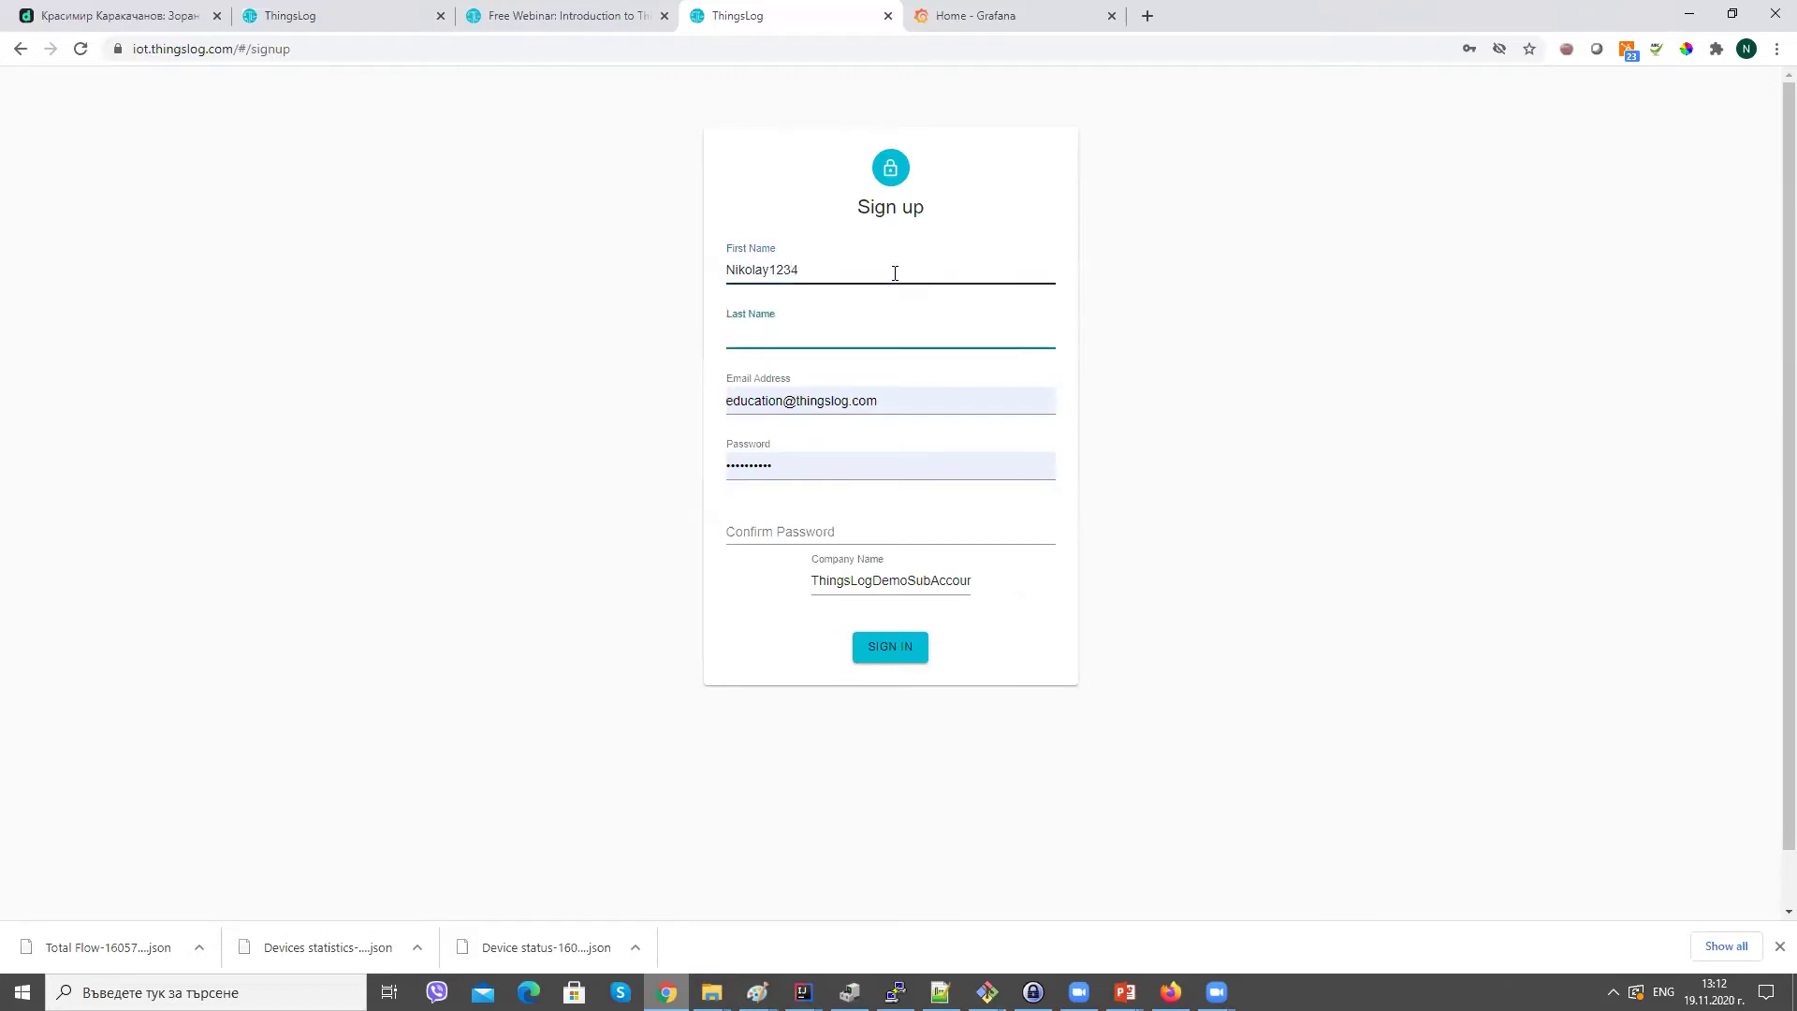
type("Test1234")
key("Tab")
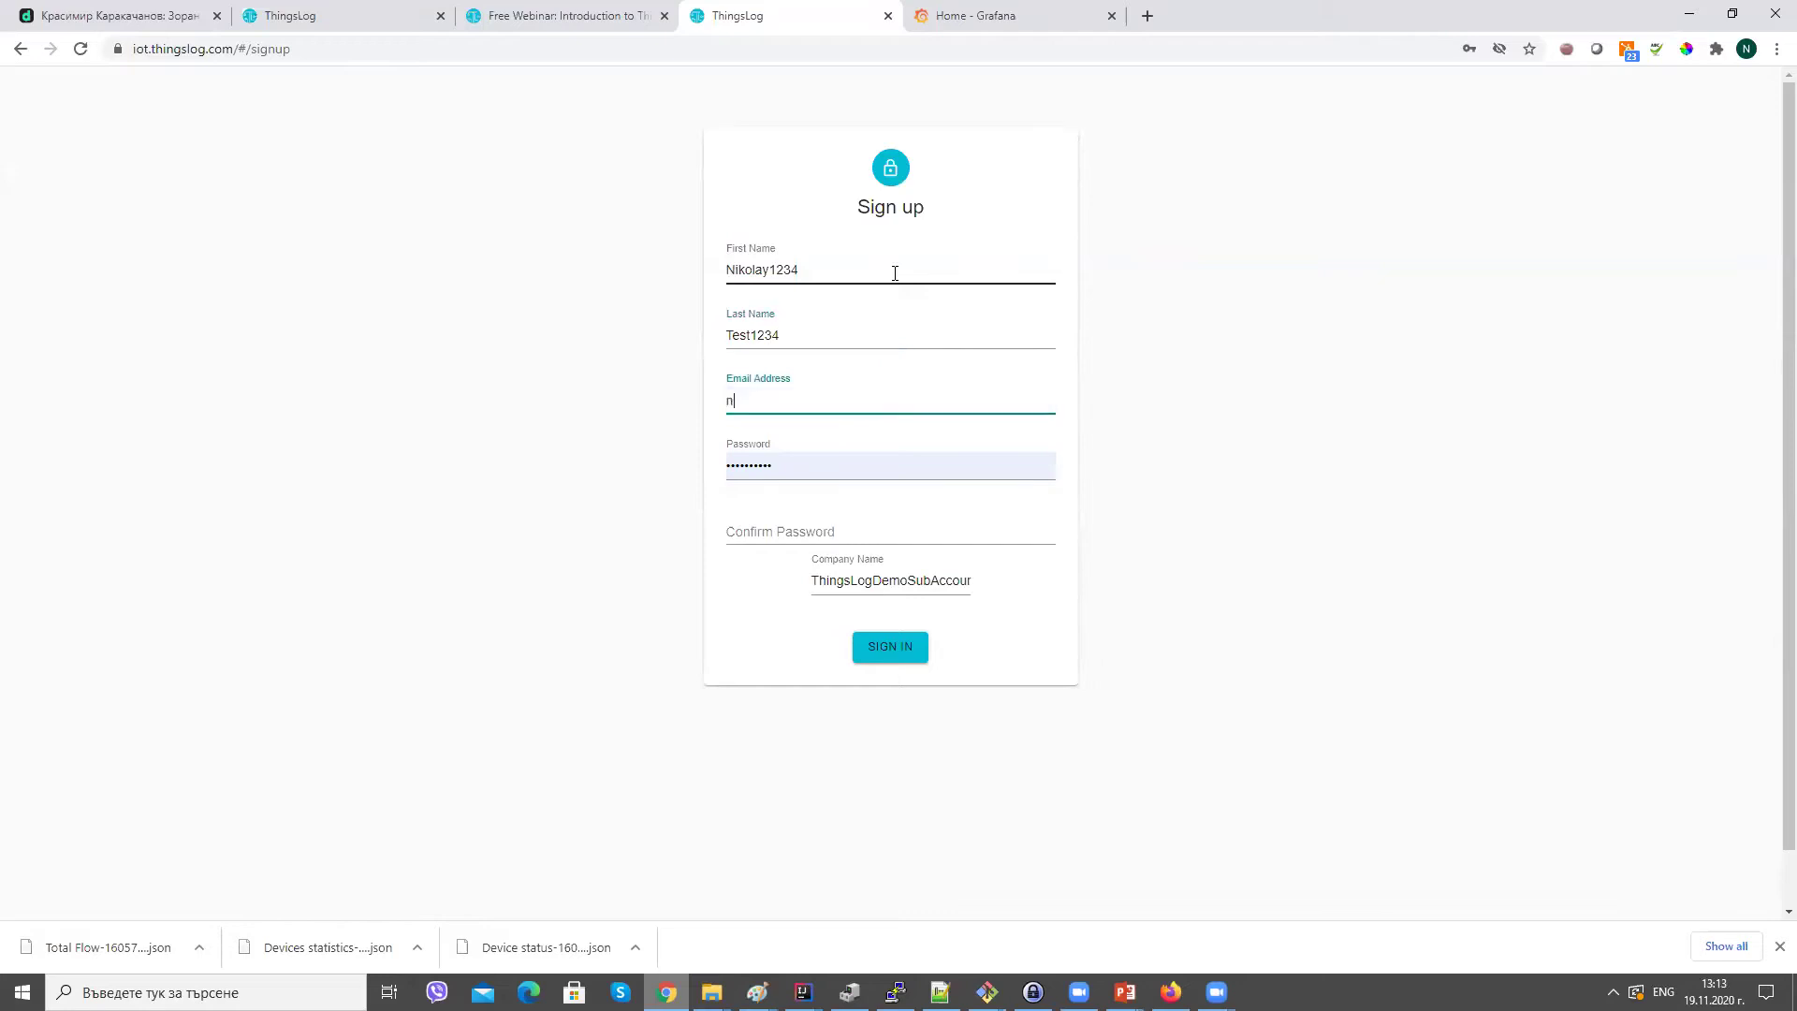
key("Tab")
type("Te")
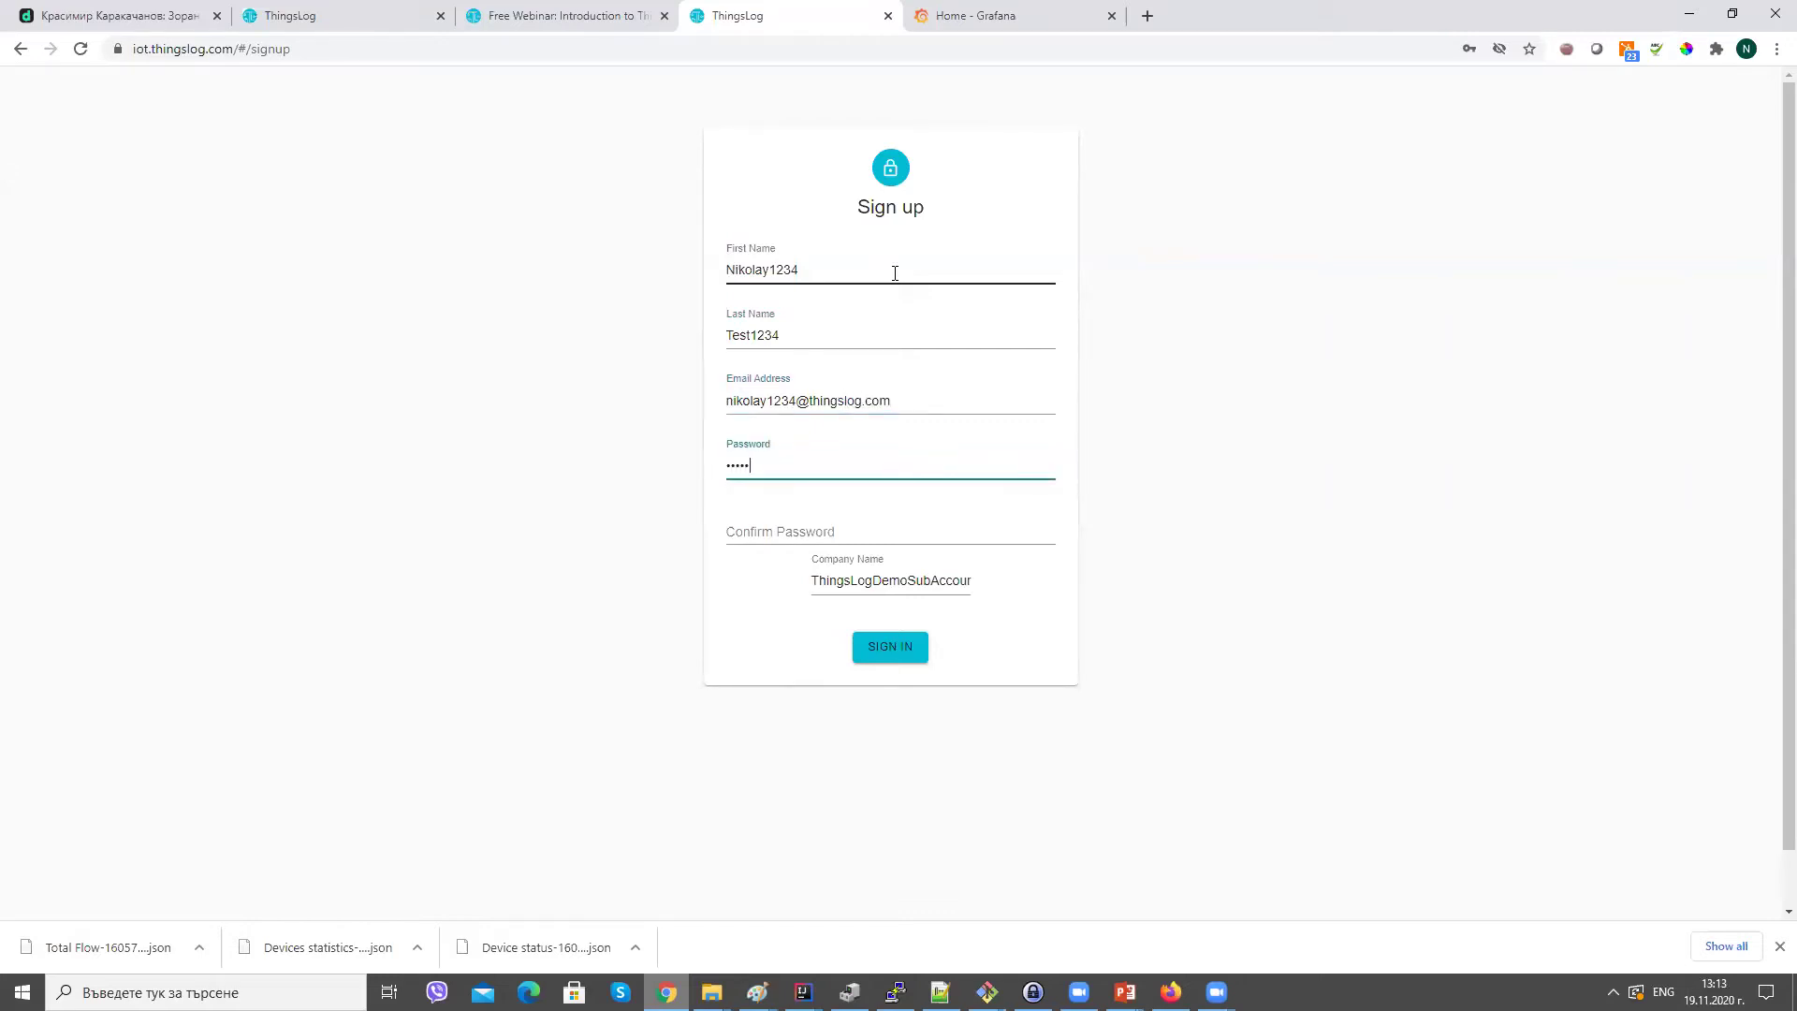
key("Tab")
type("T")
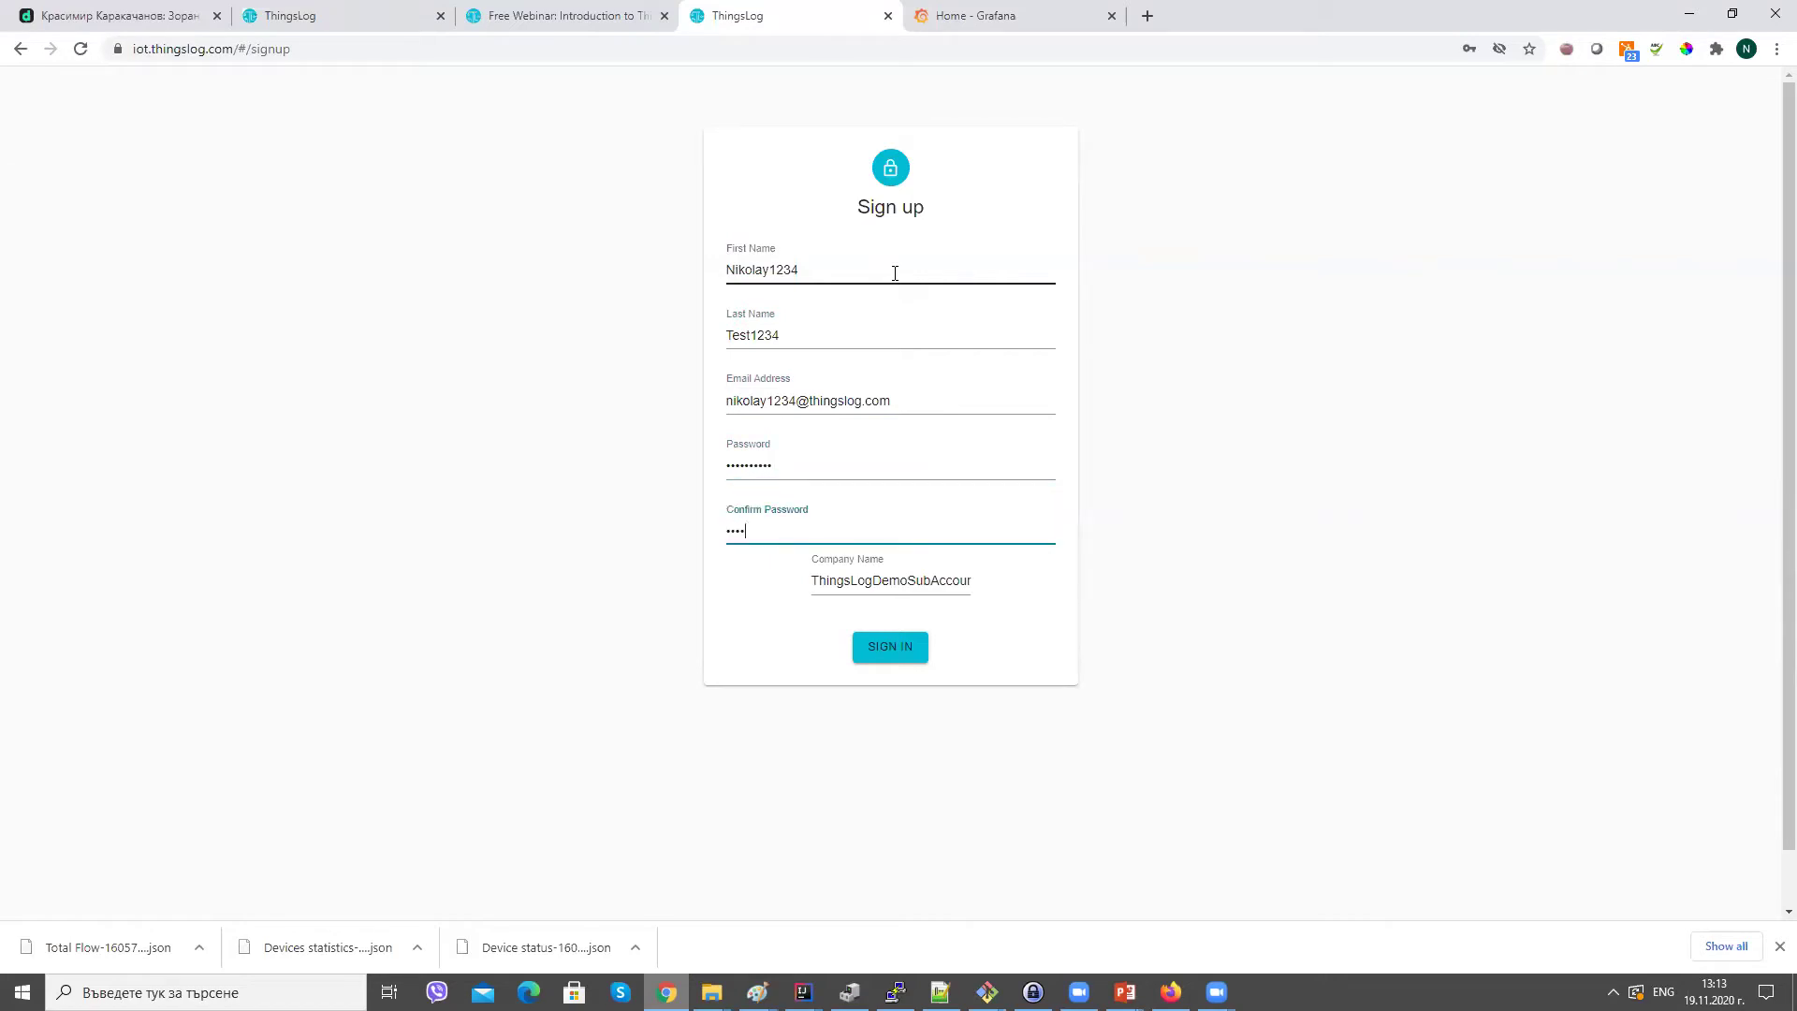
type("4")
Check the prefilled company name and submit the new user registration.
double_click(871, 582)
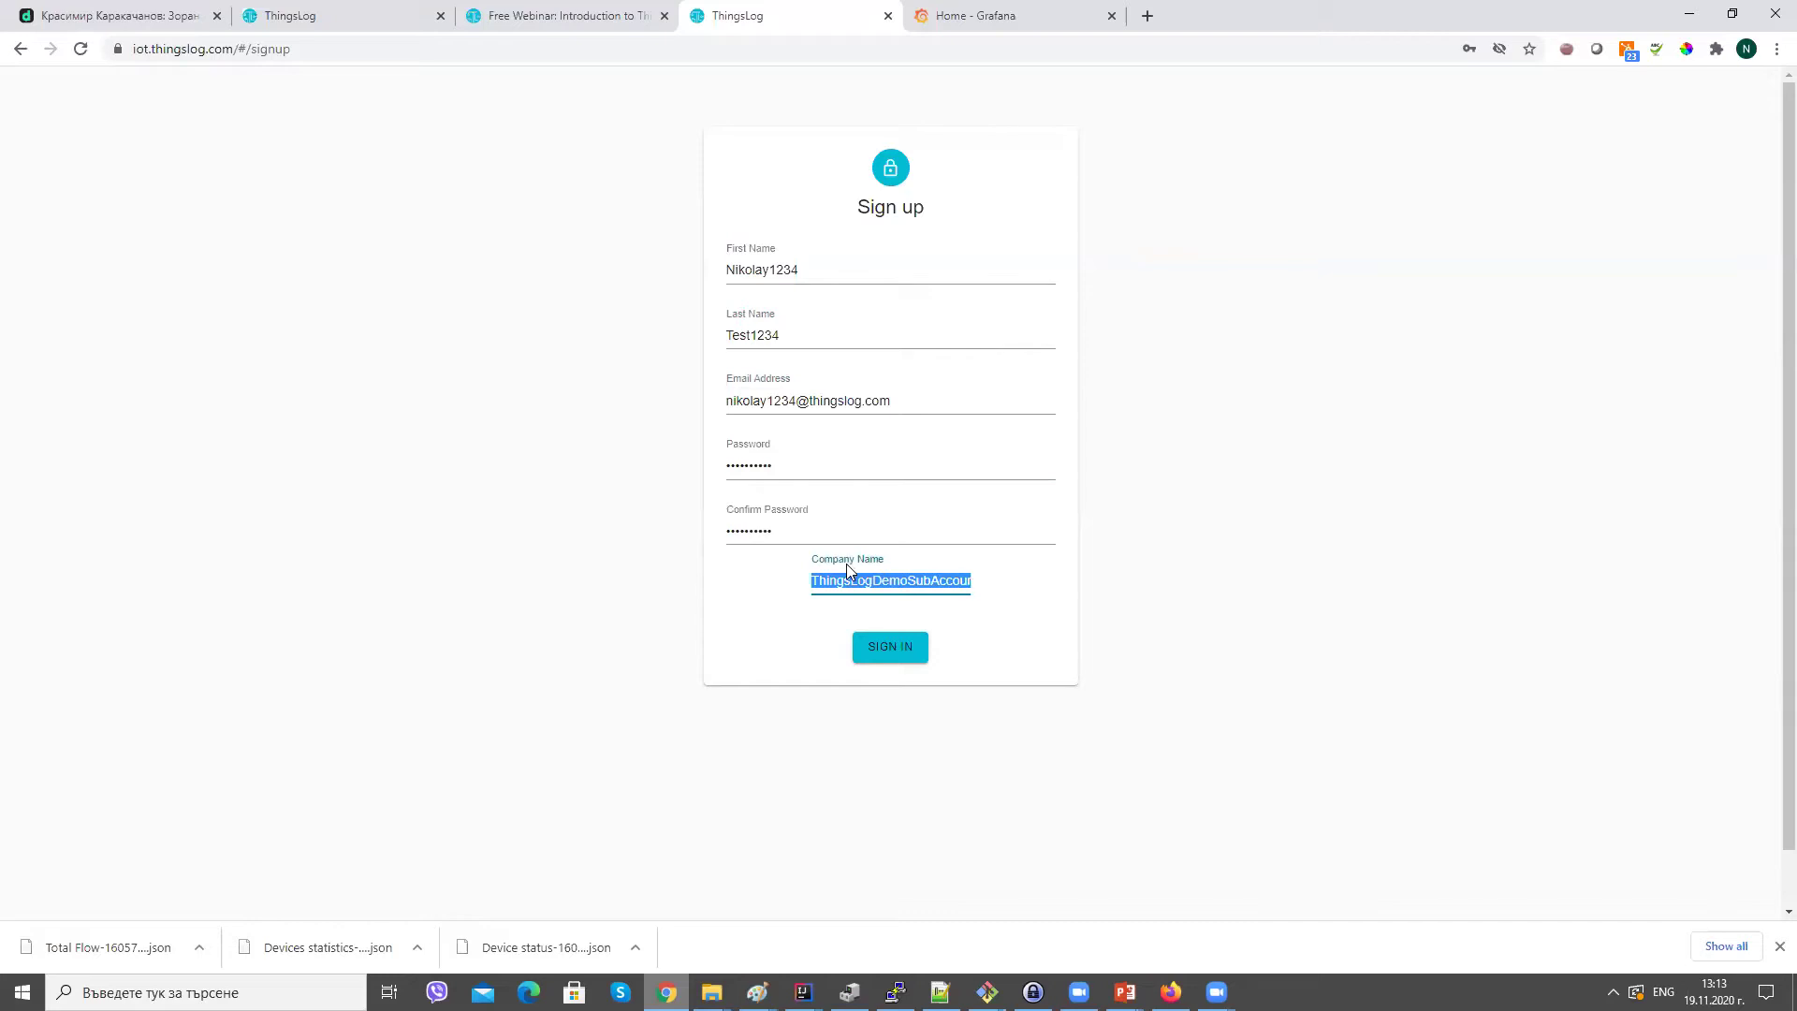
triple_click(840, 564)
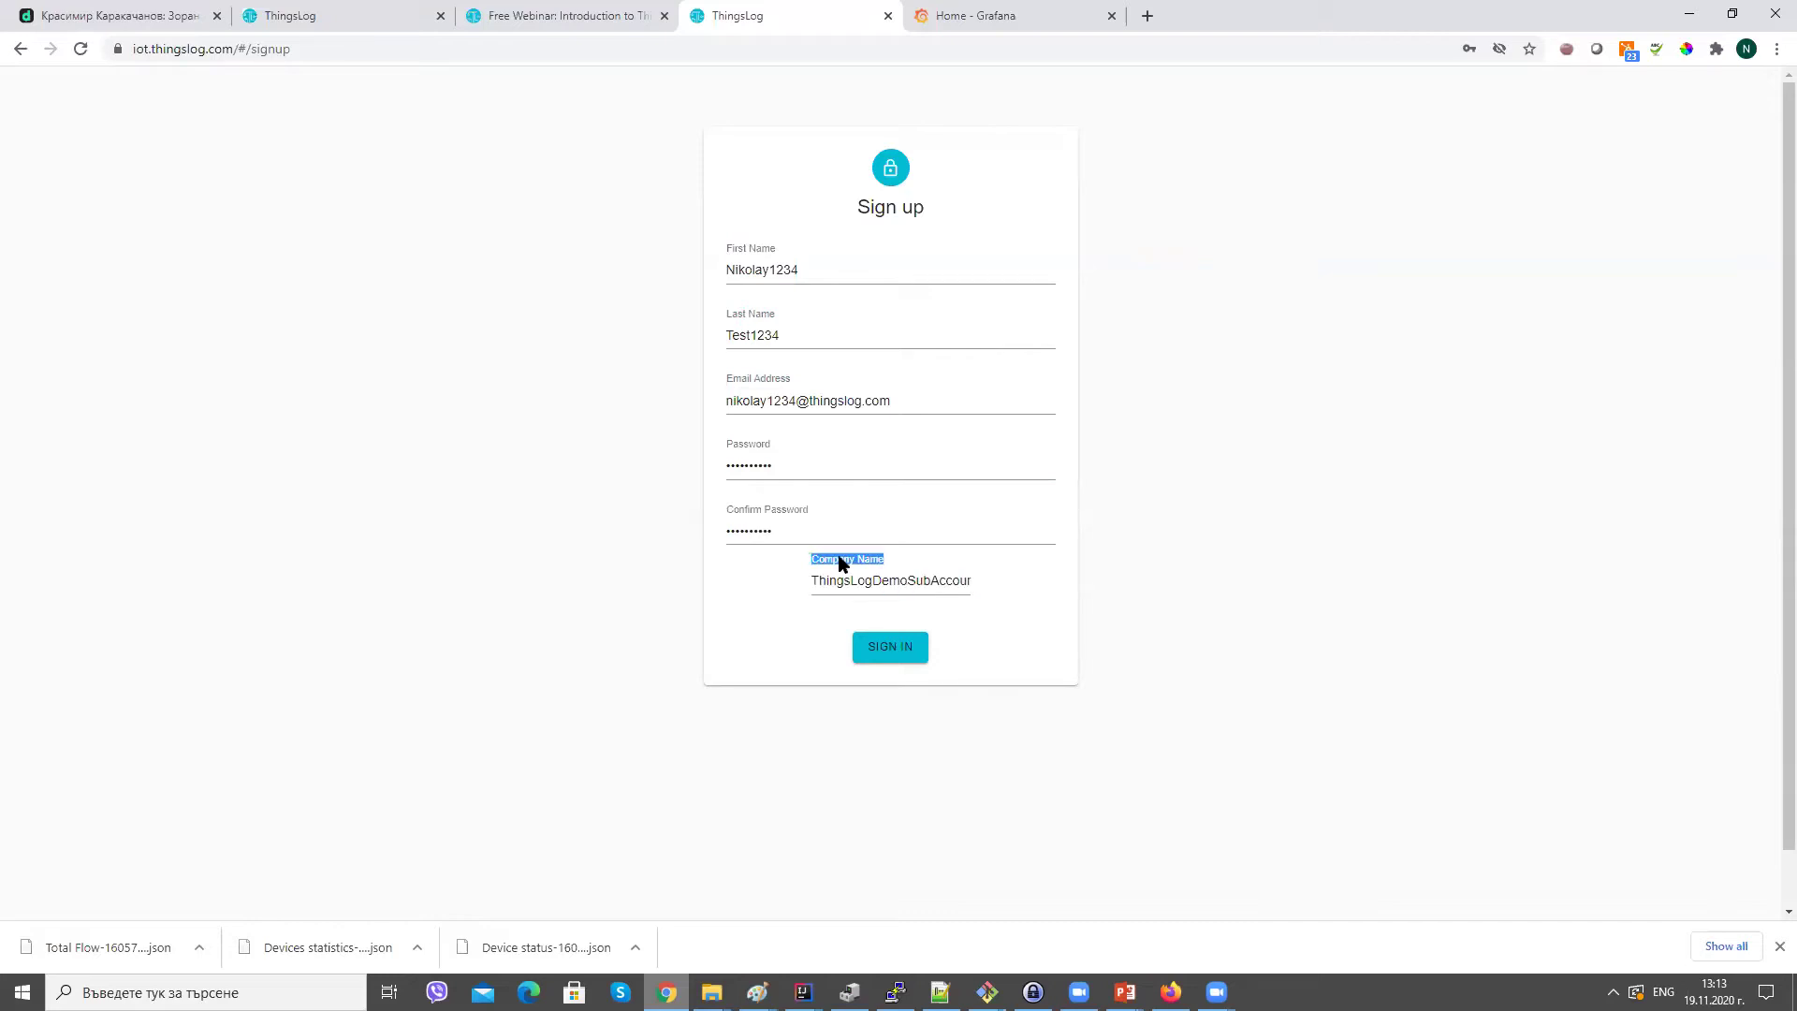
double_click(855, 578)
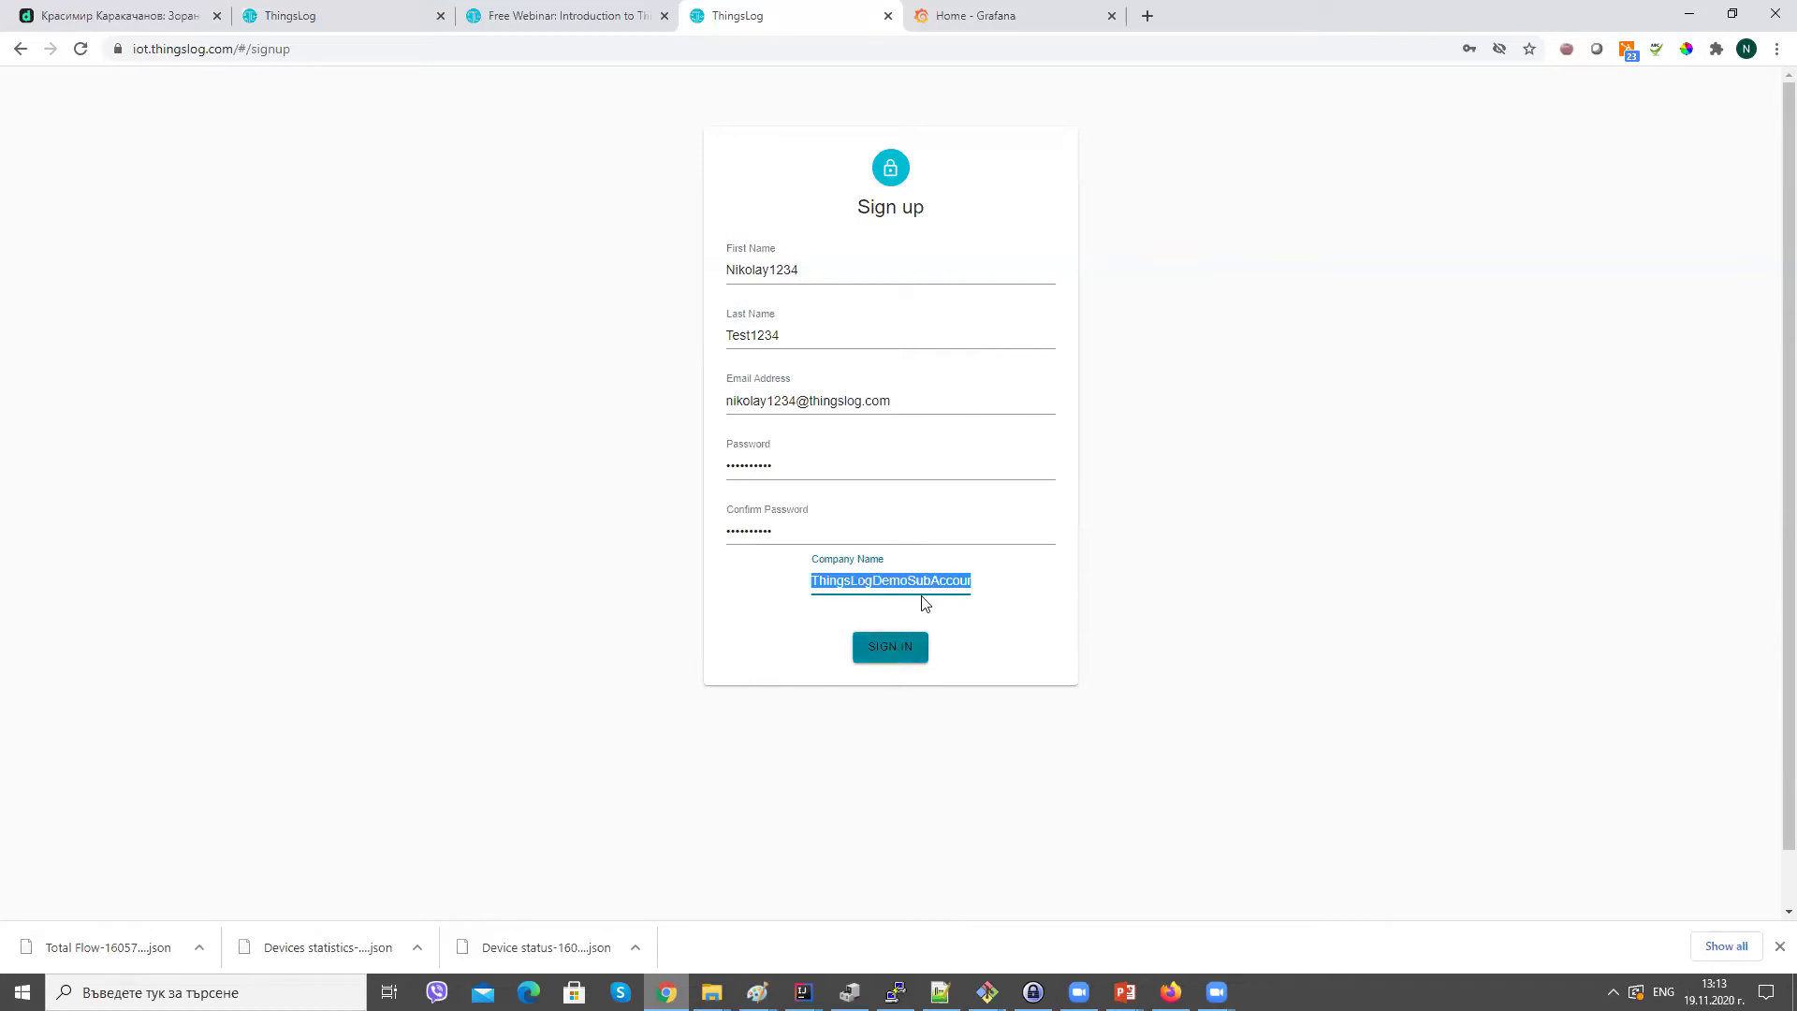
left_click(985, 620)
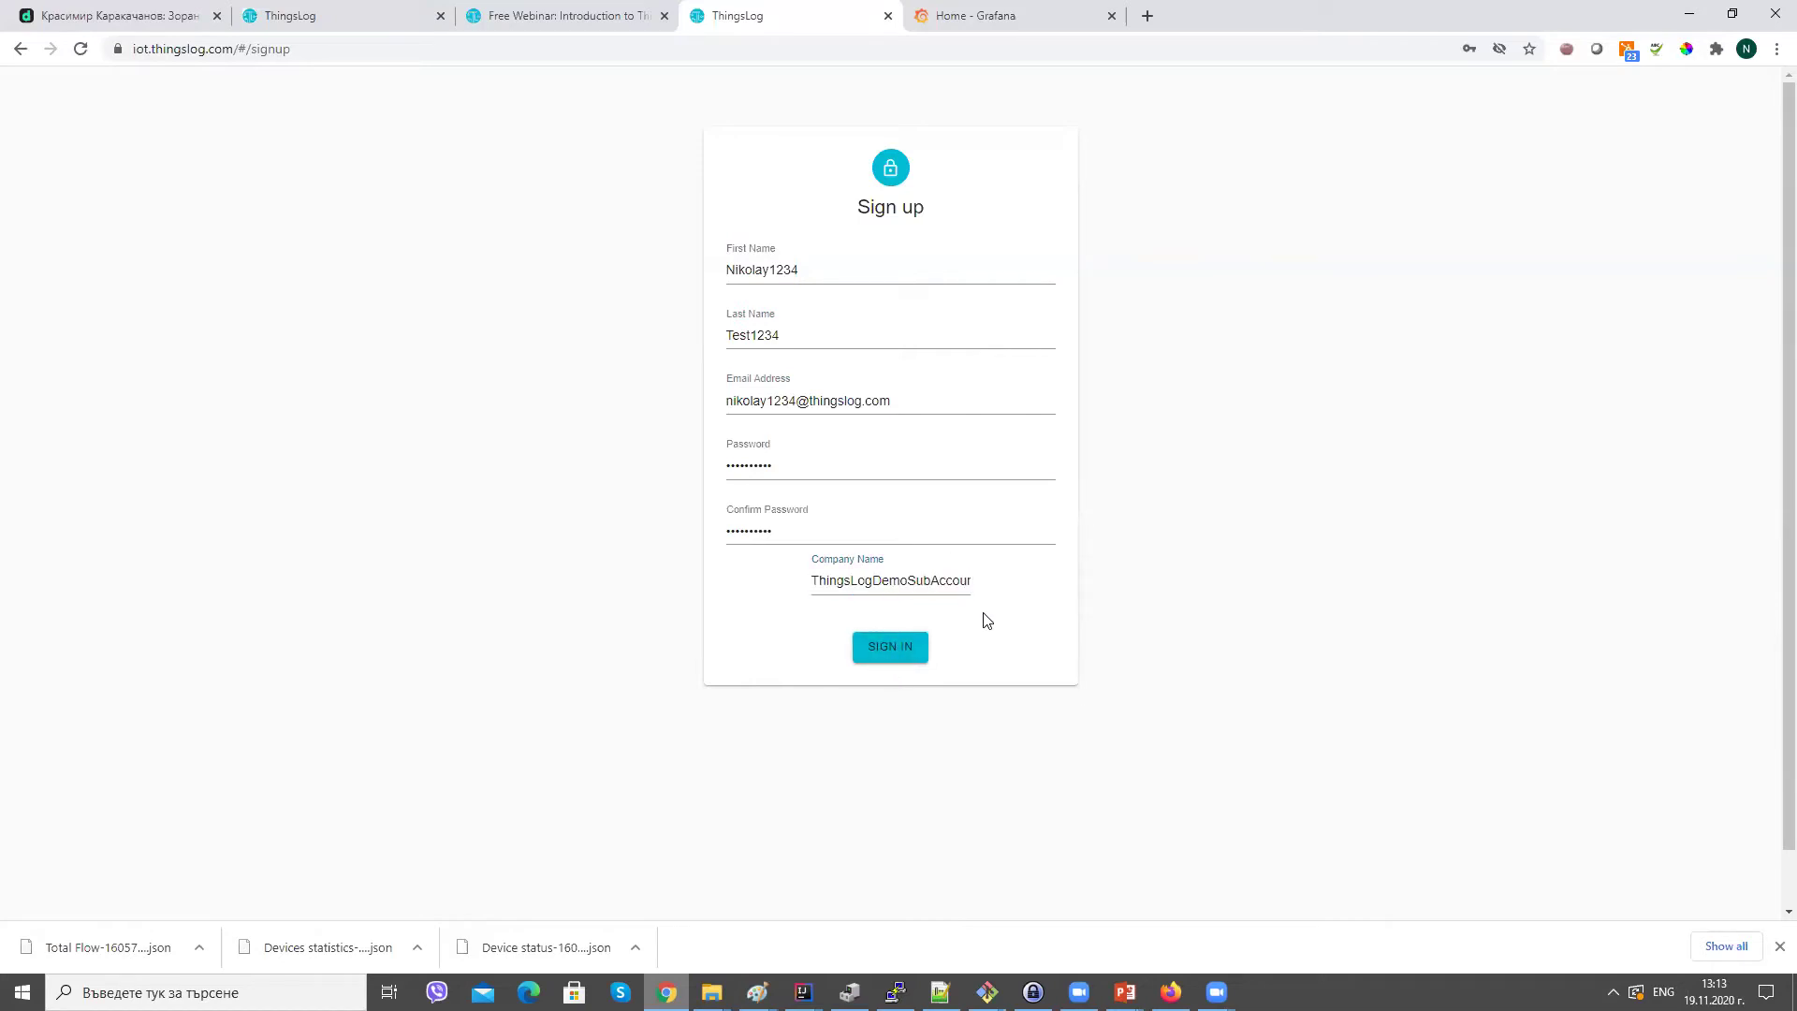
left_click(870, 327)
left_click(888, 655)
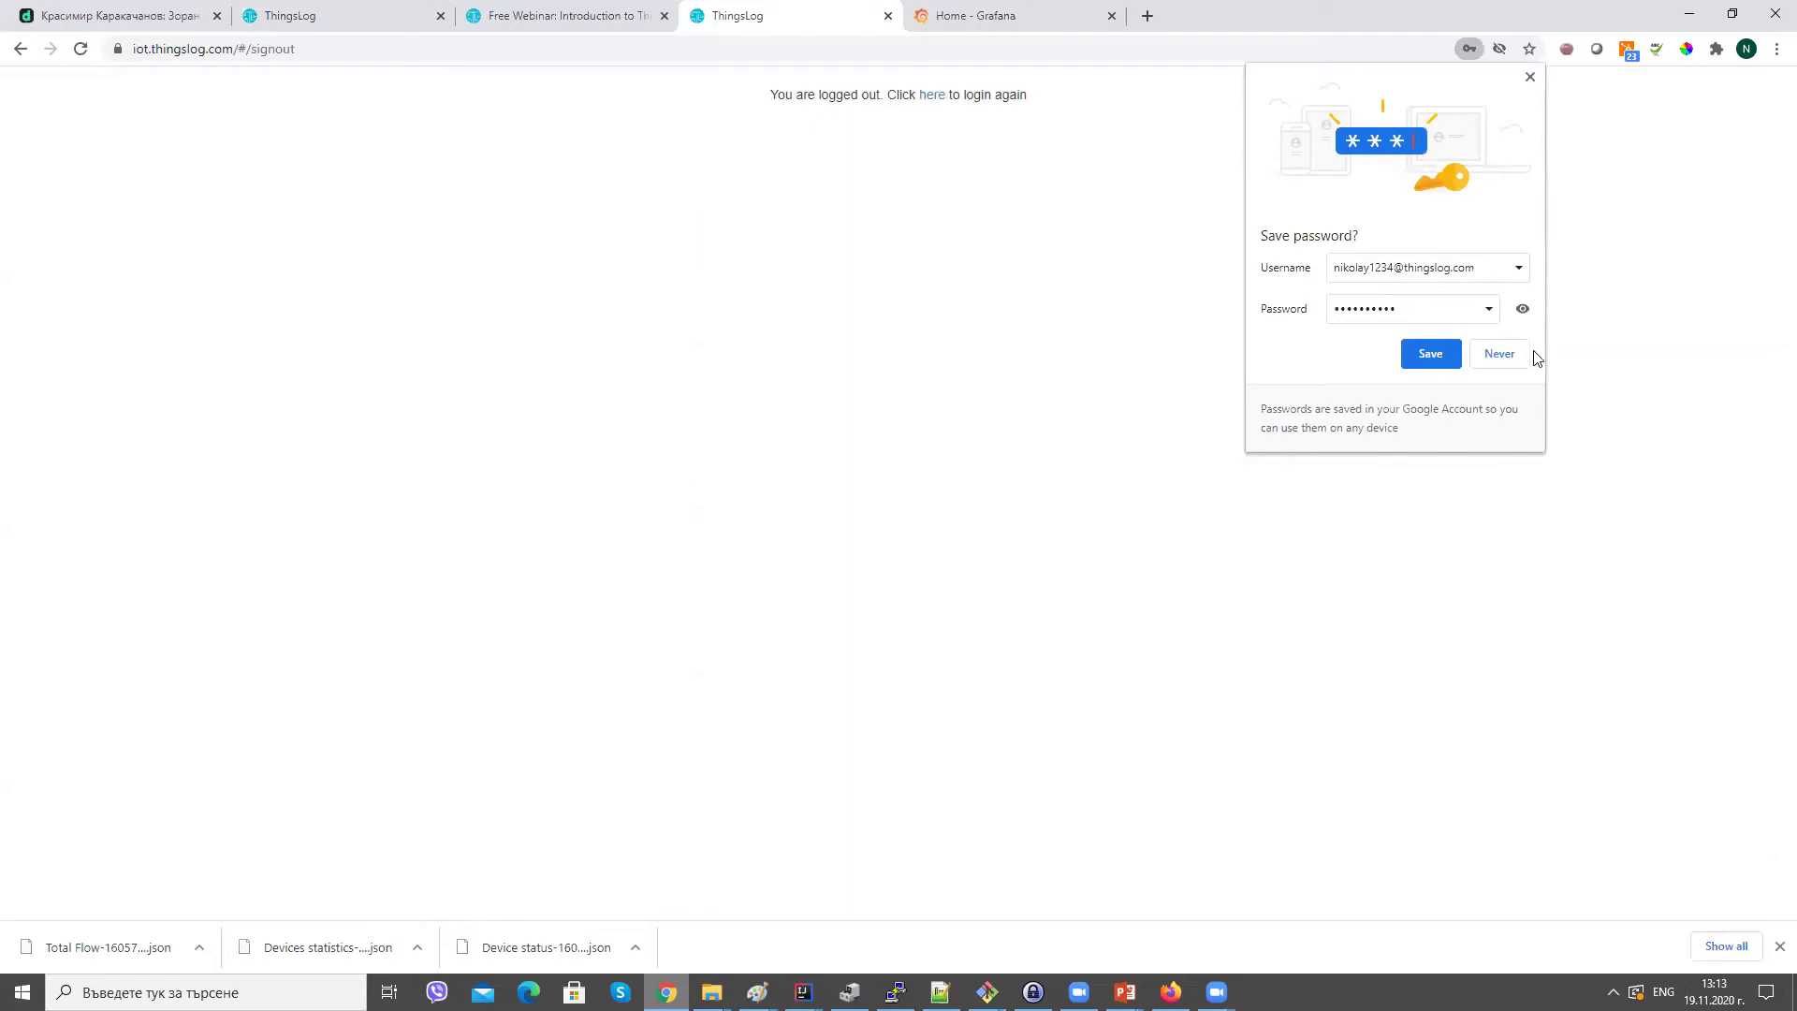
Decline saving the browser password and return to the sign-in form with the e-mail filled.
left_click(1520, 362)
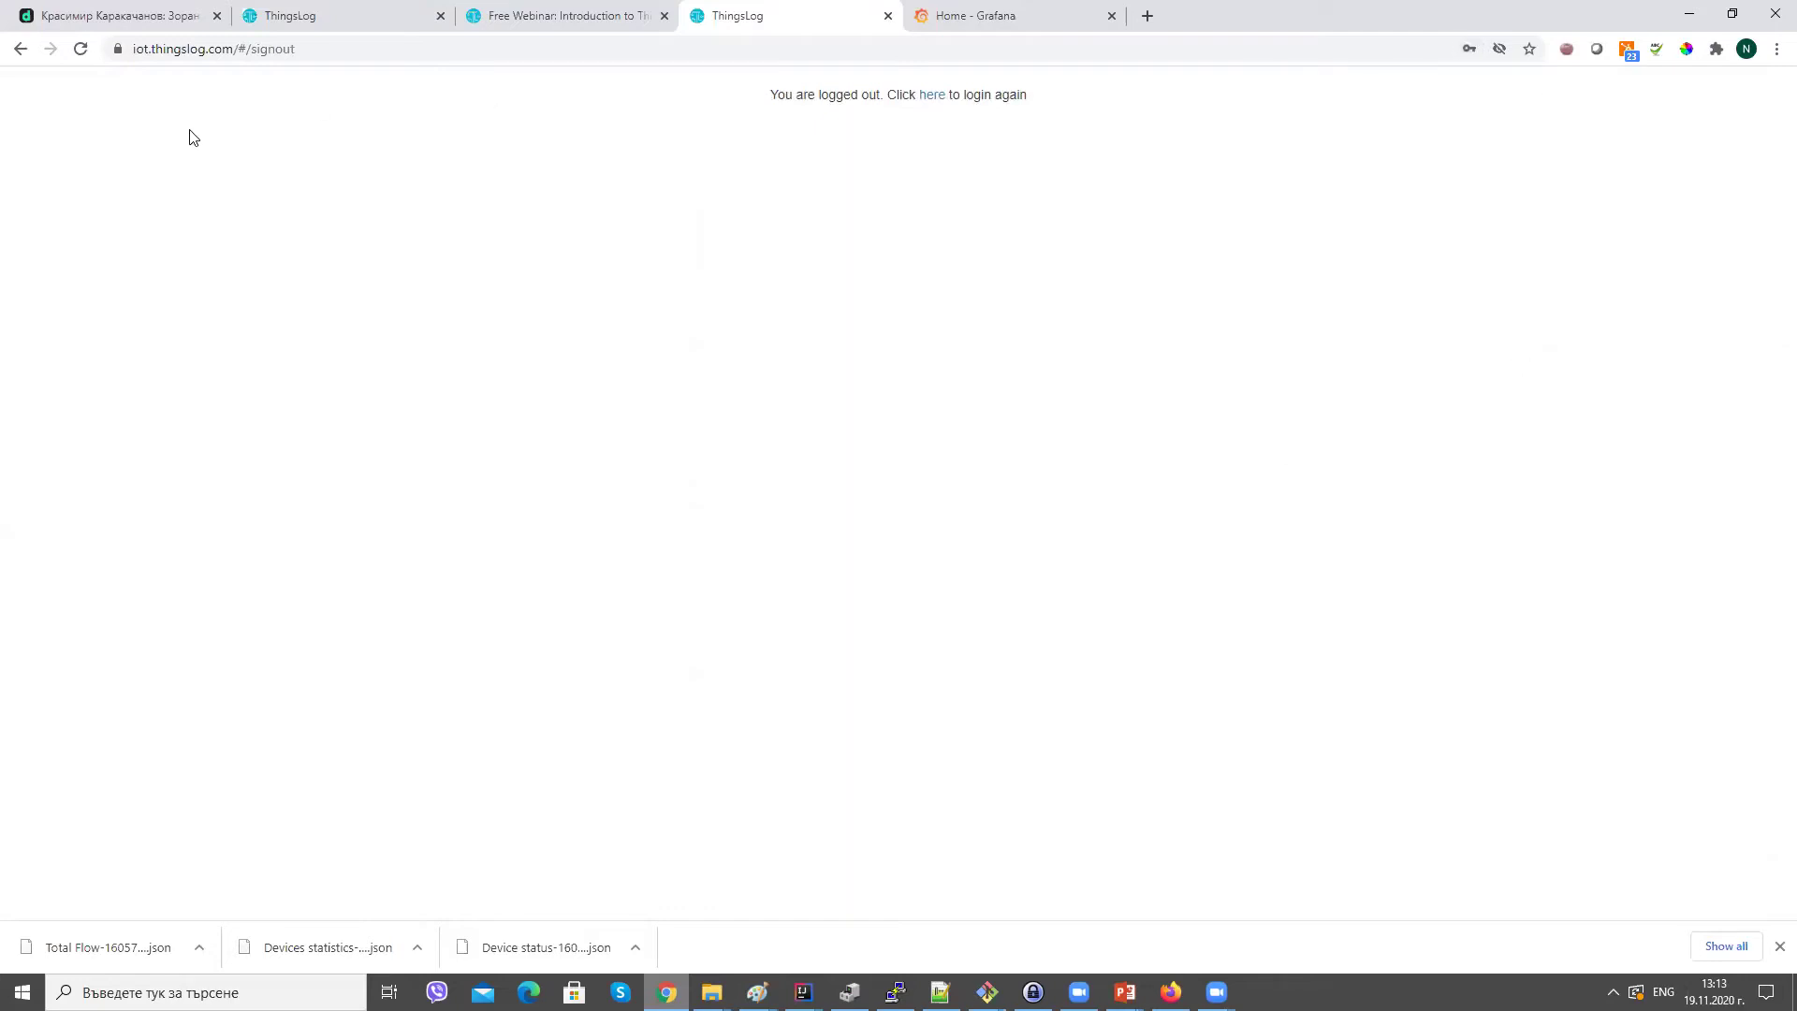
left_click(16, 52)
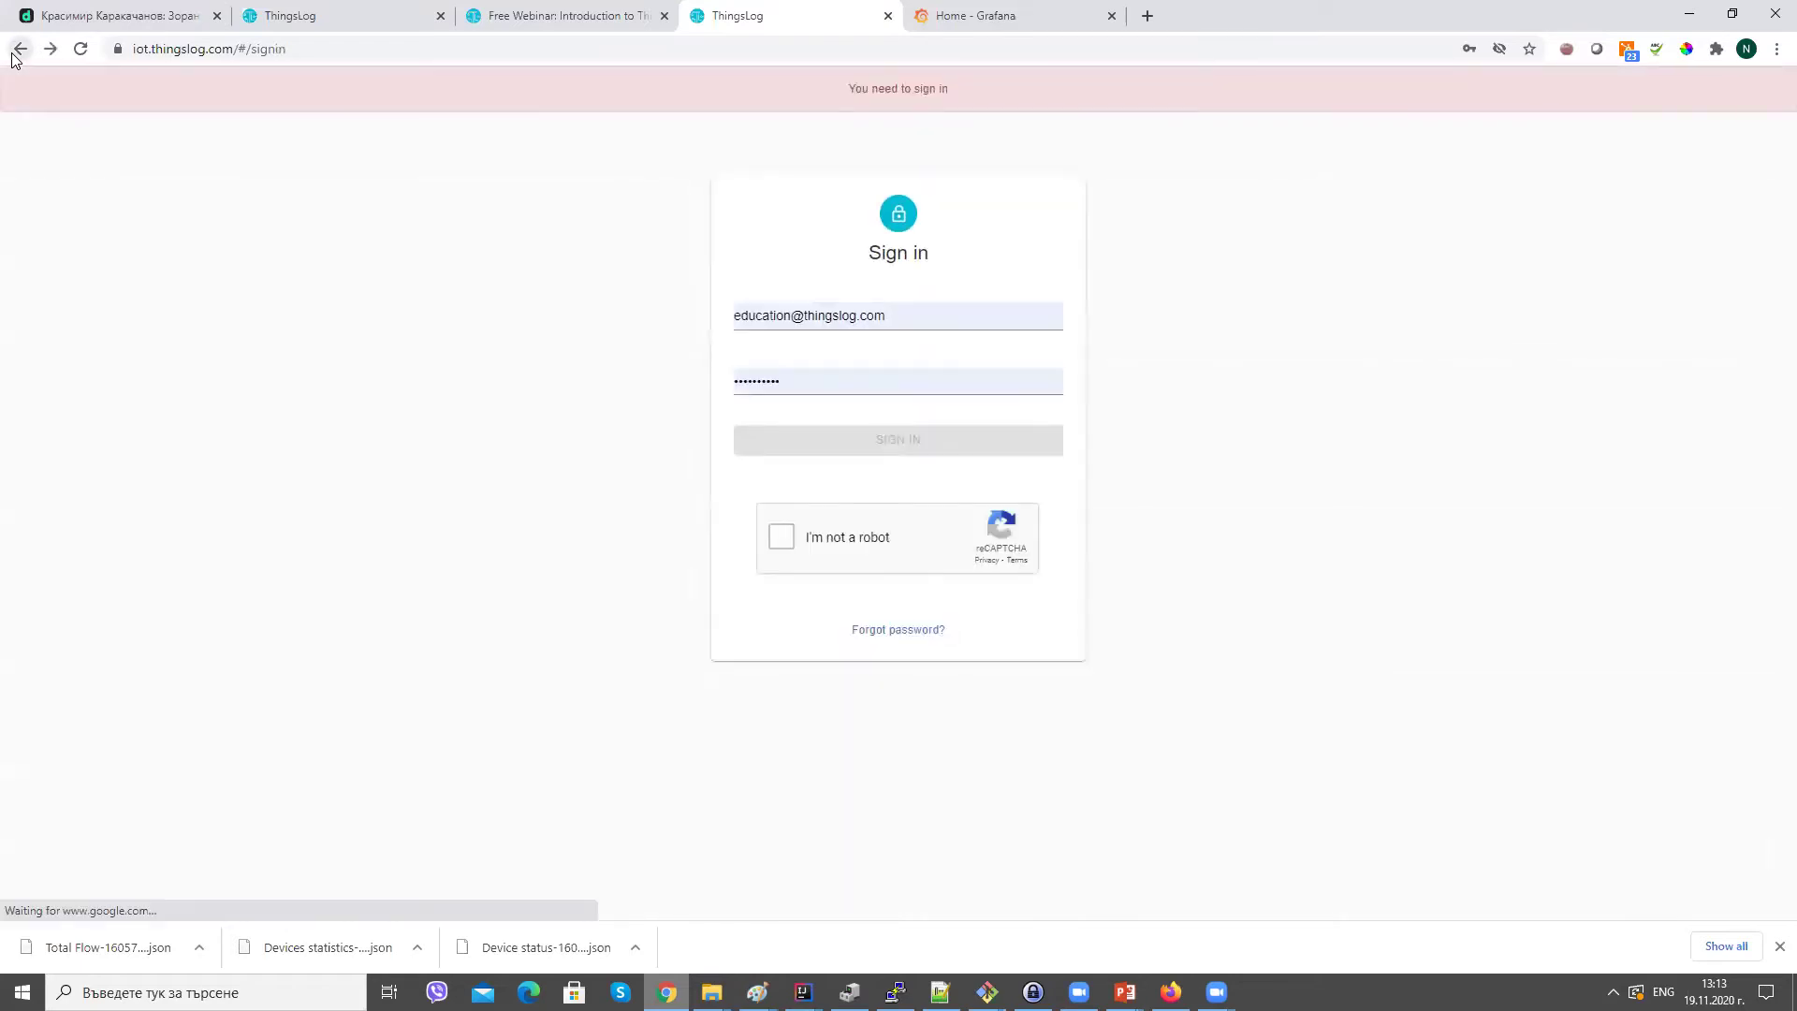
left_click(895, 309)
double_click(895, 309)
left_click(895, 309)
triple_click(894, 308)
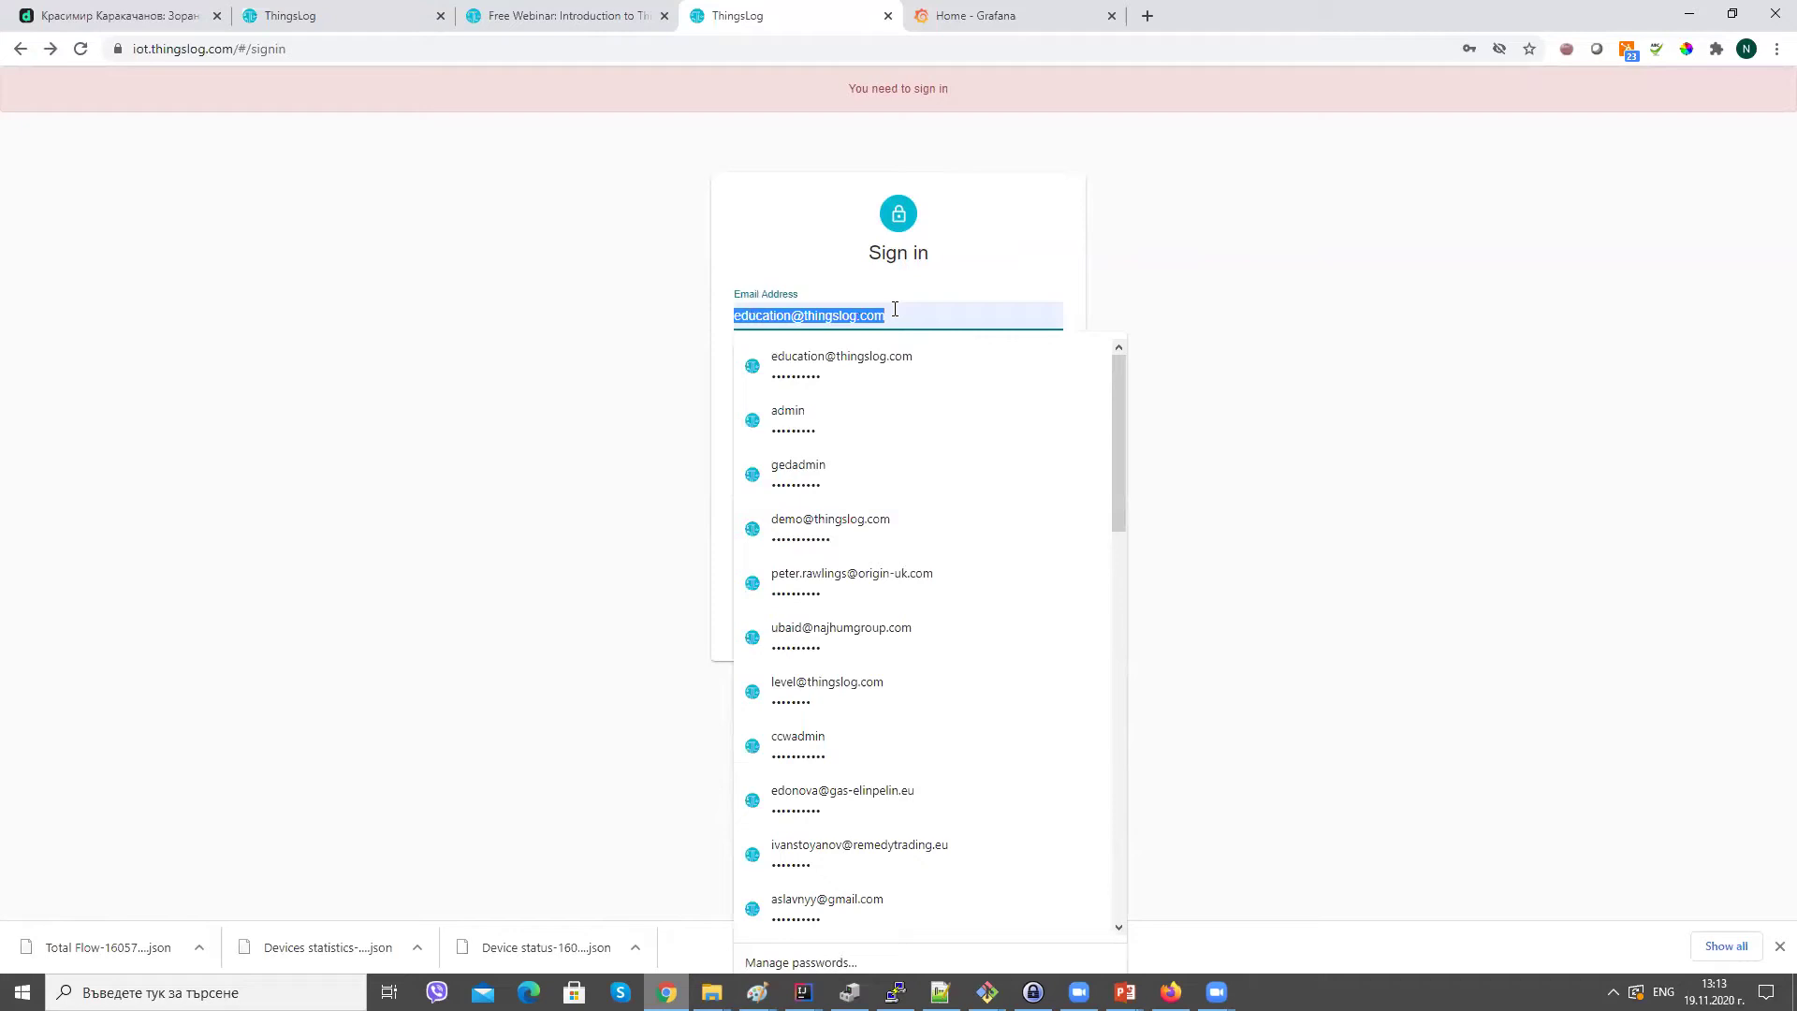
key("Tab")
Start the I'm not a robot check and solve the car tiles challenge.
left_click(785, 540)
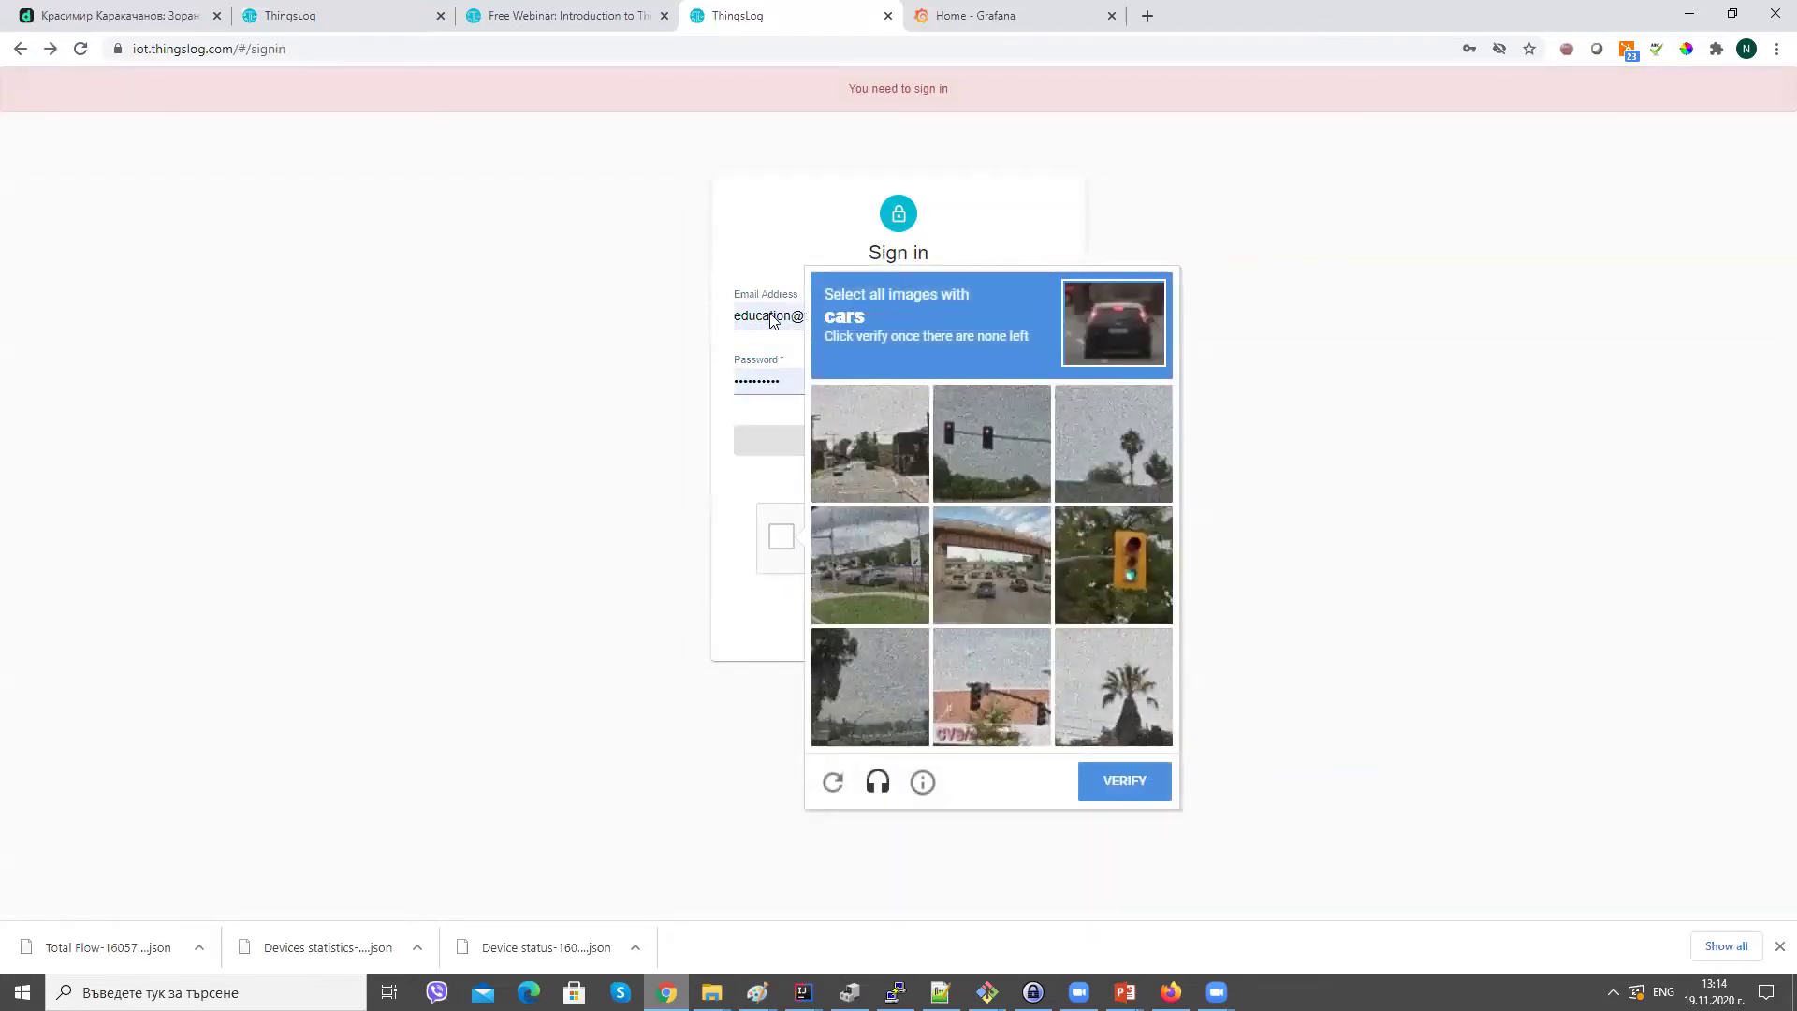
left_click(1118, 573)
left_click(1013, 469)
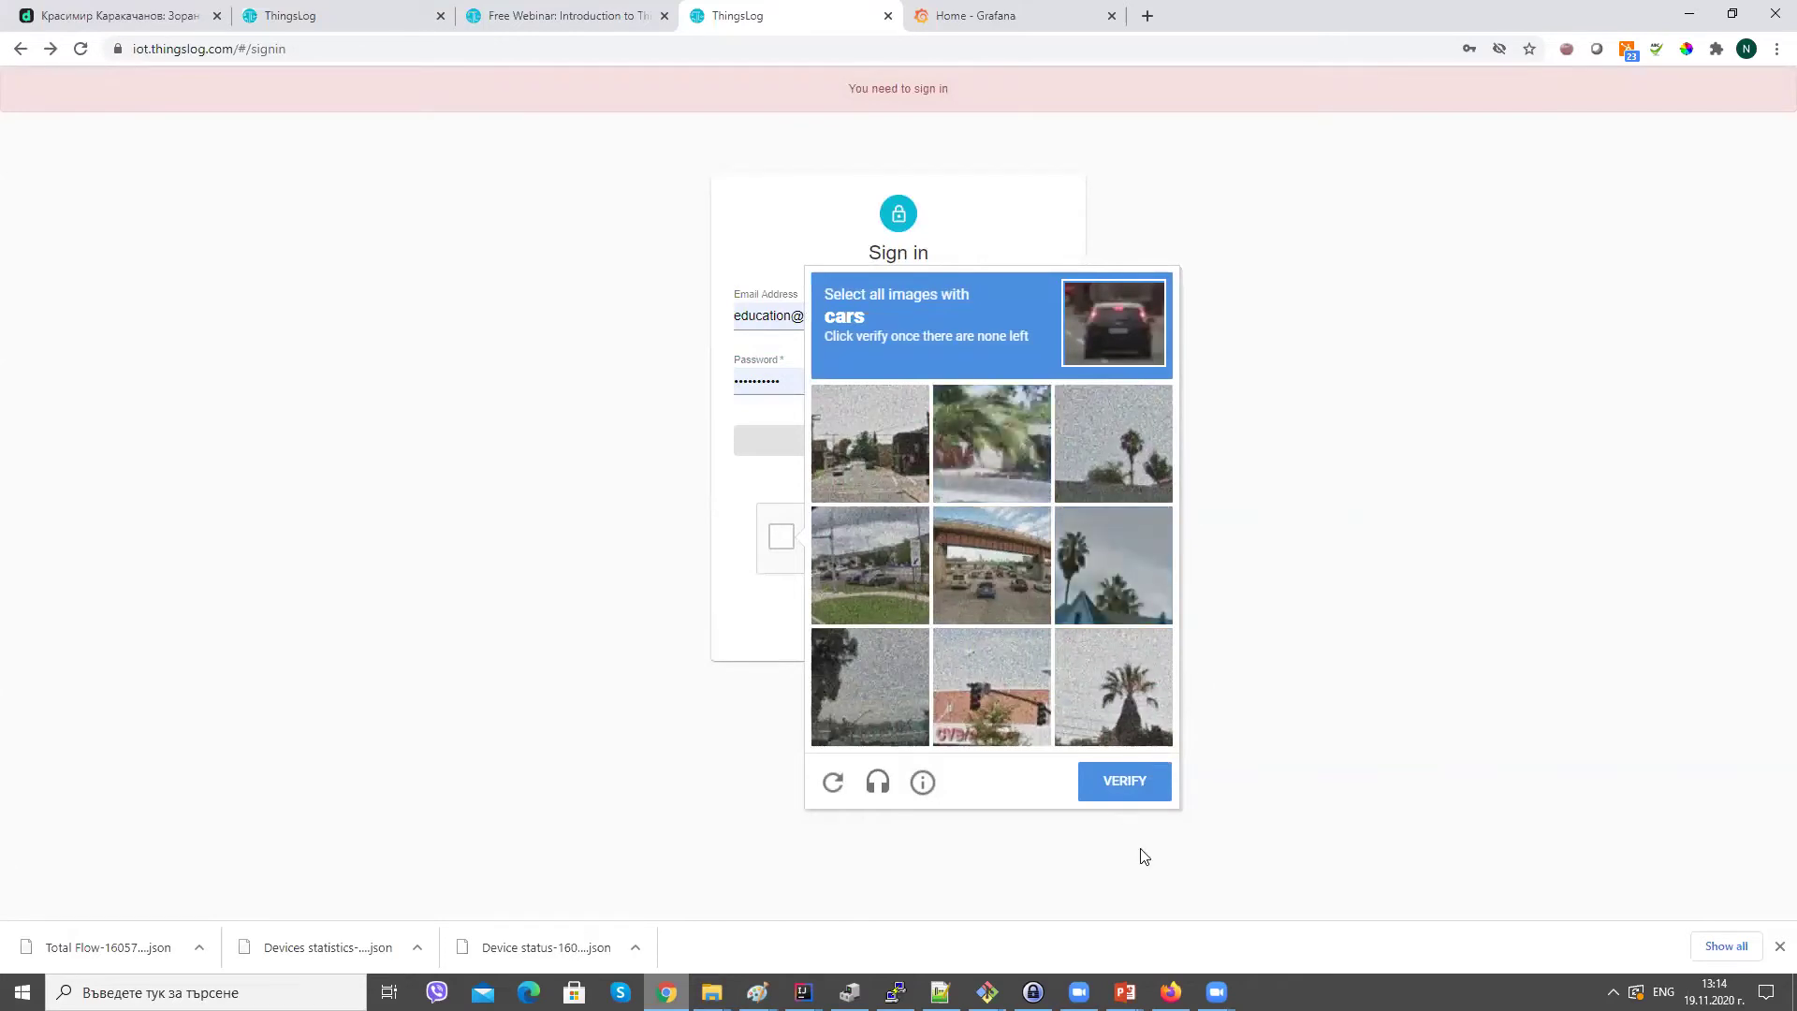
left_click(1002, 602)
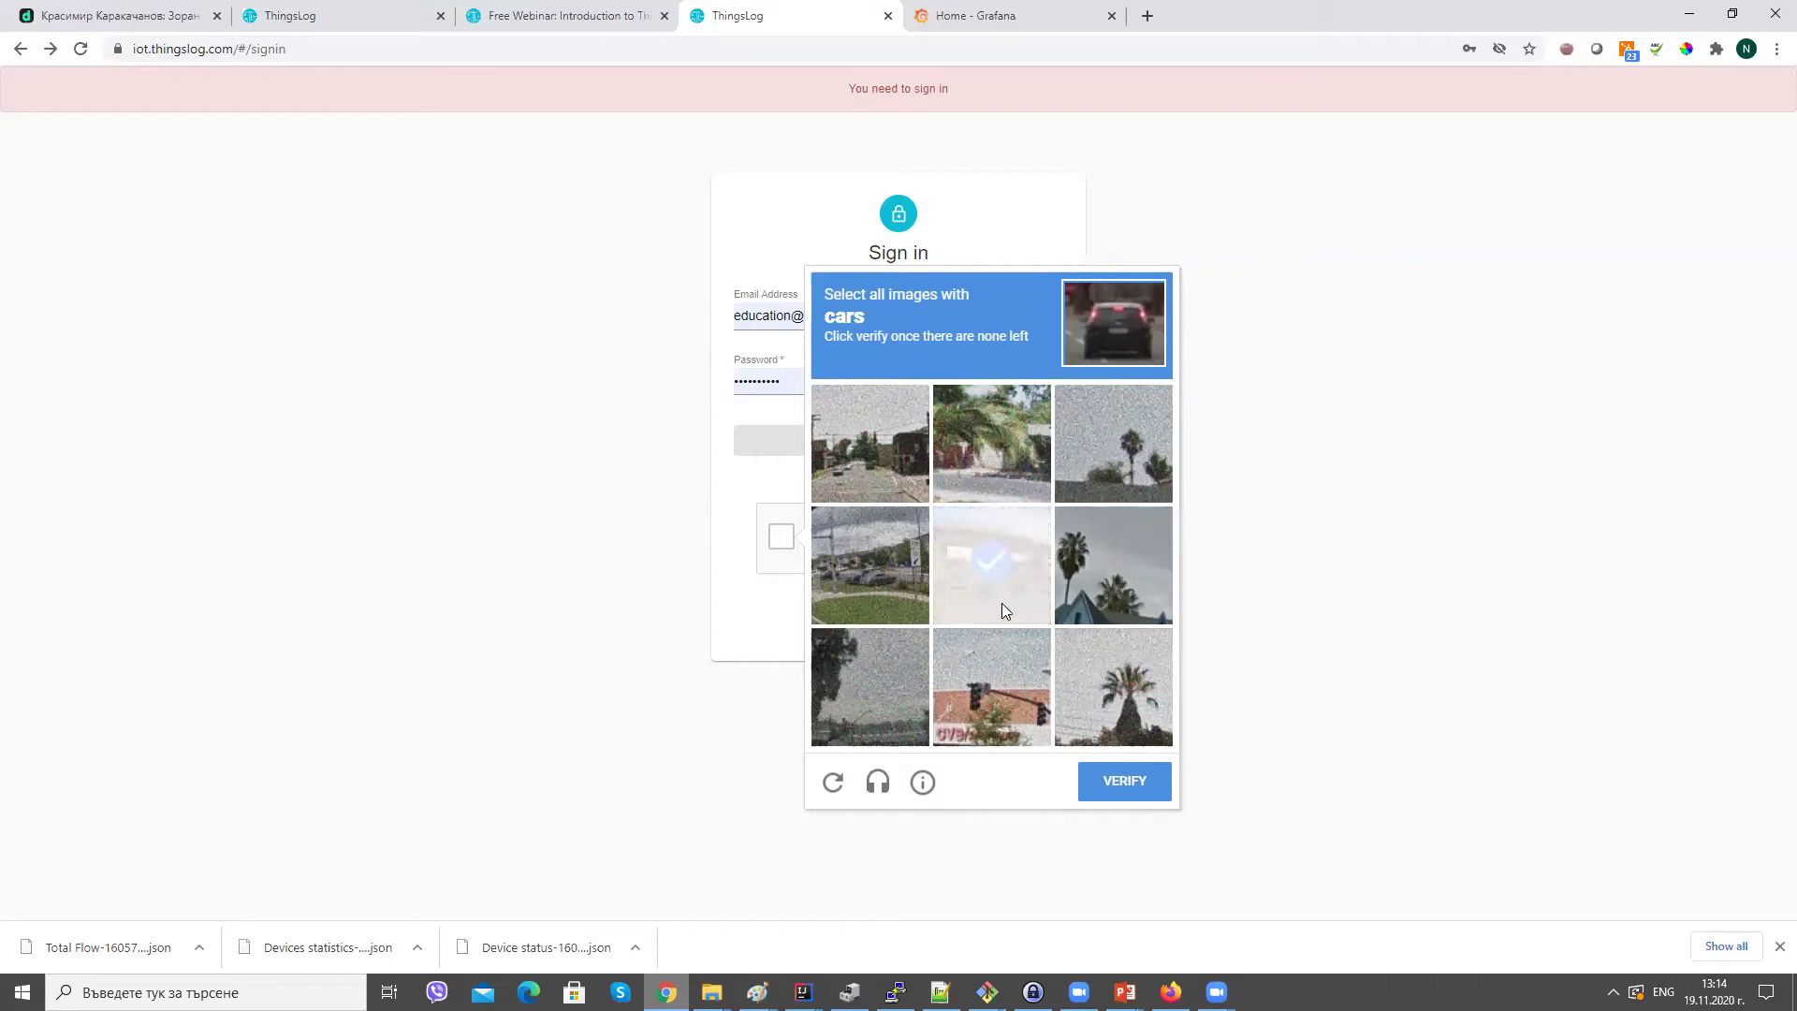
left_click(1001, 607)
left_click(840, 567)
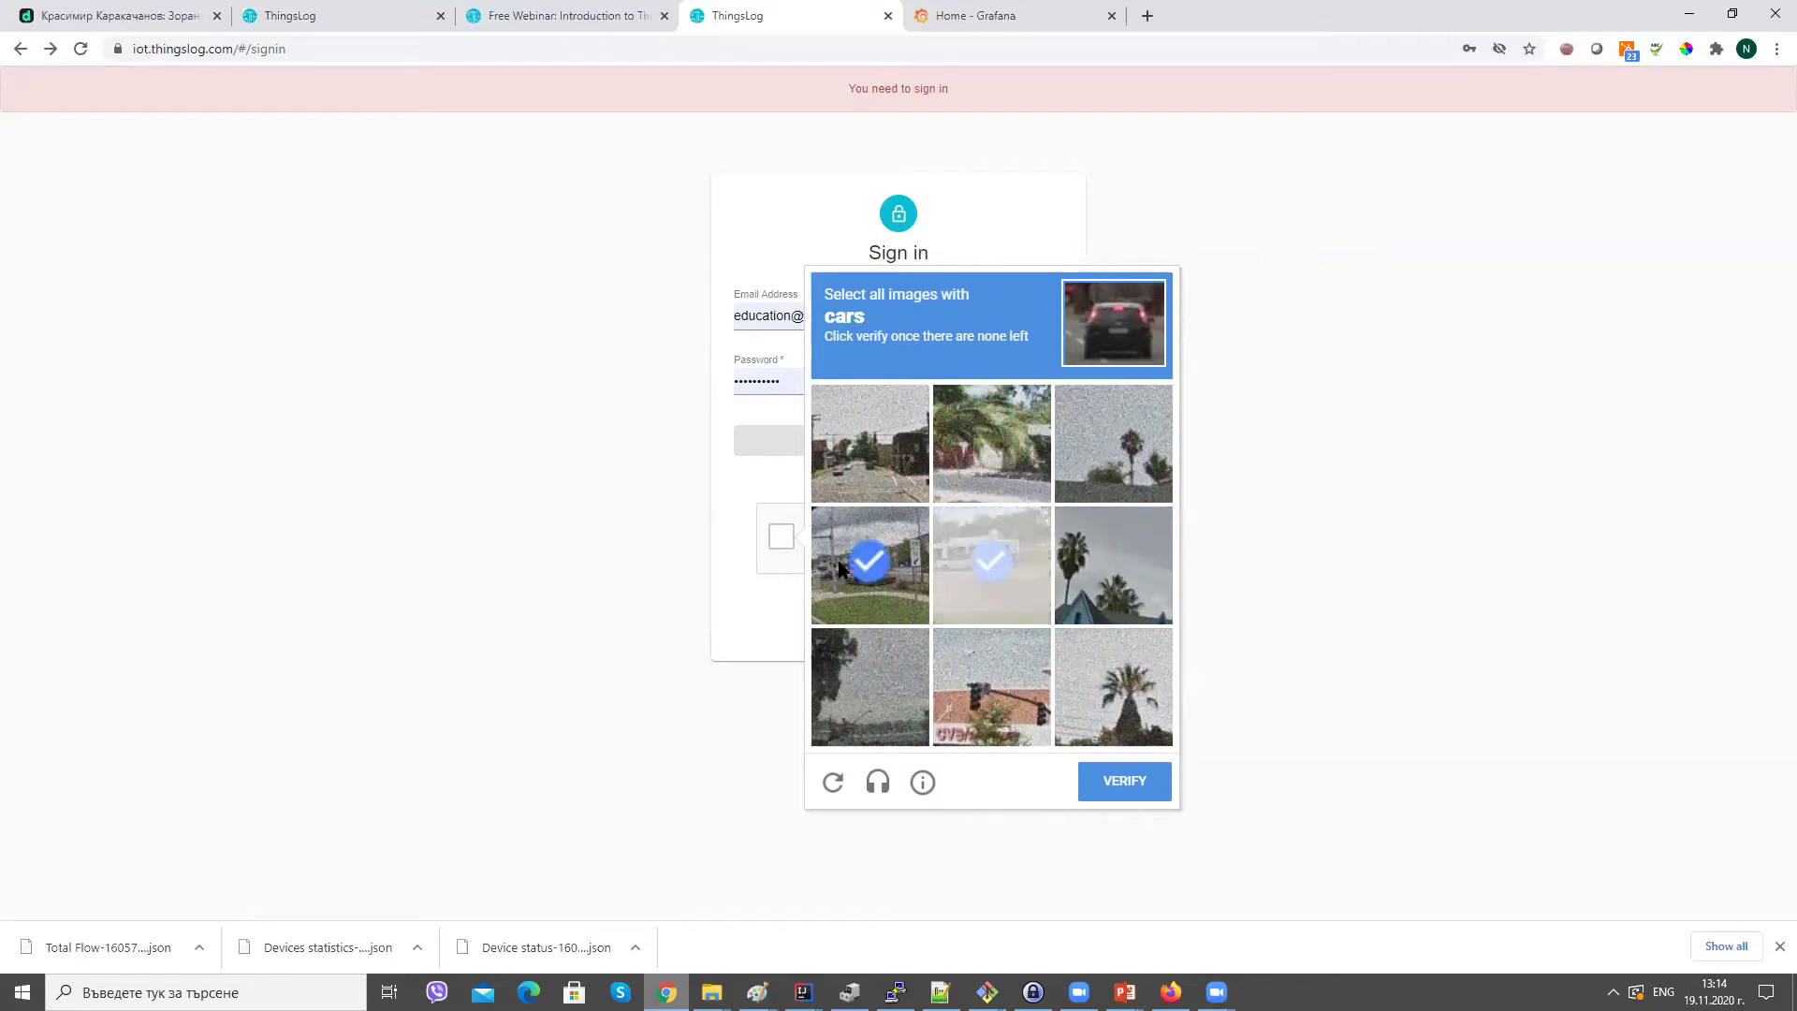
left_click(846, 457)
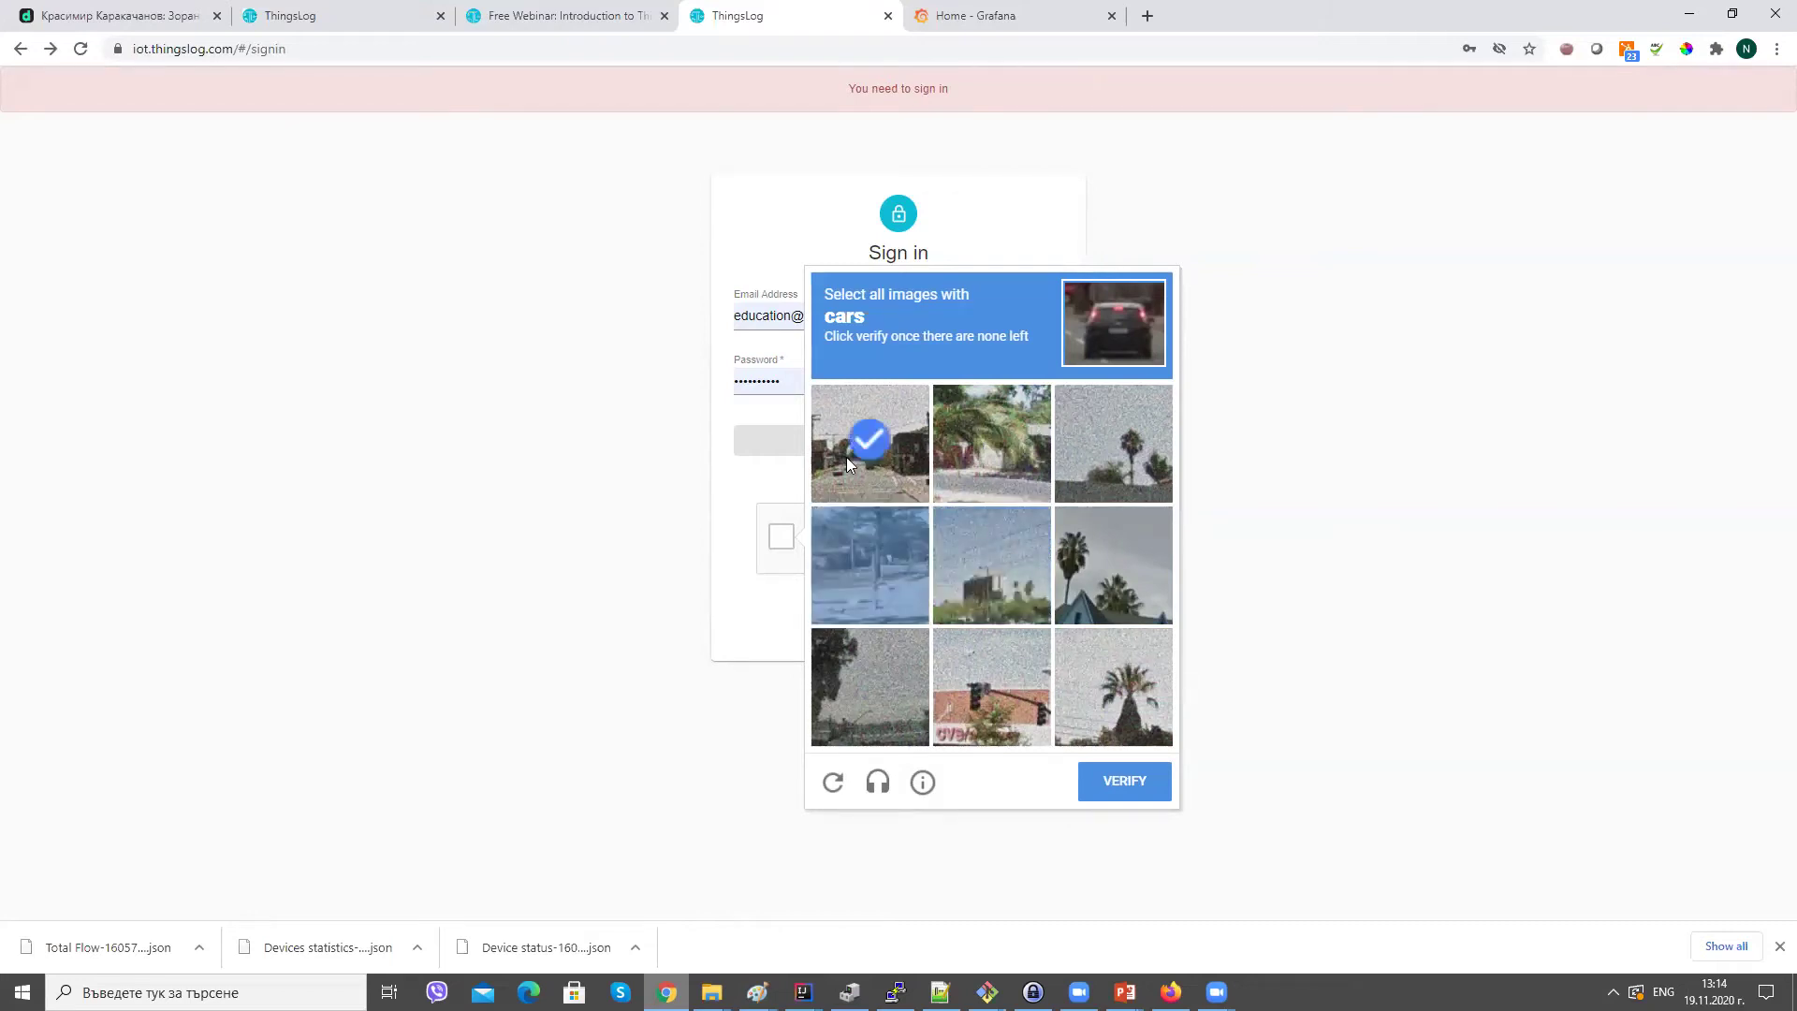
left_click(1128, 791)
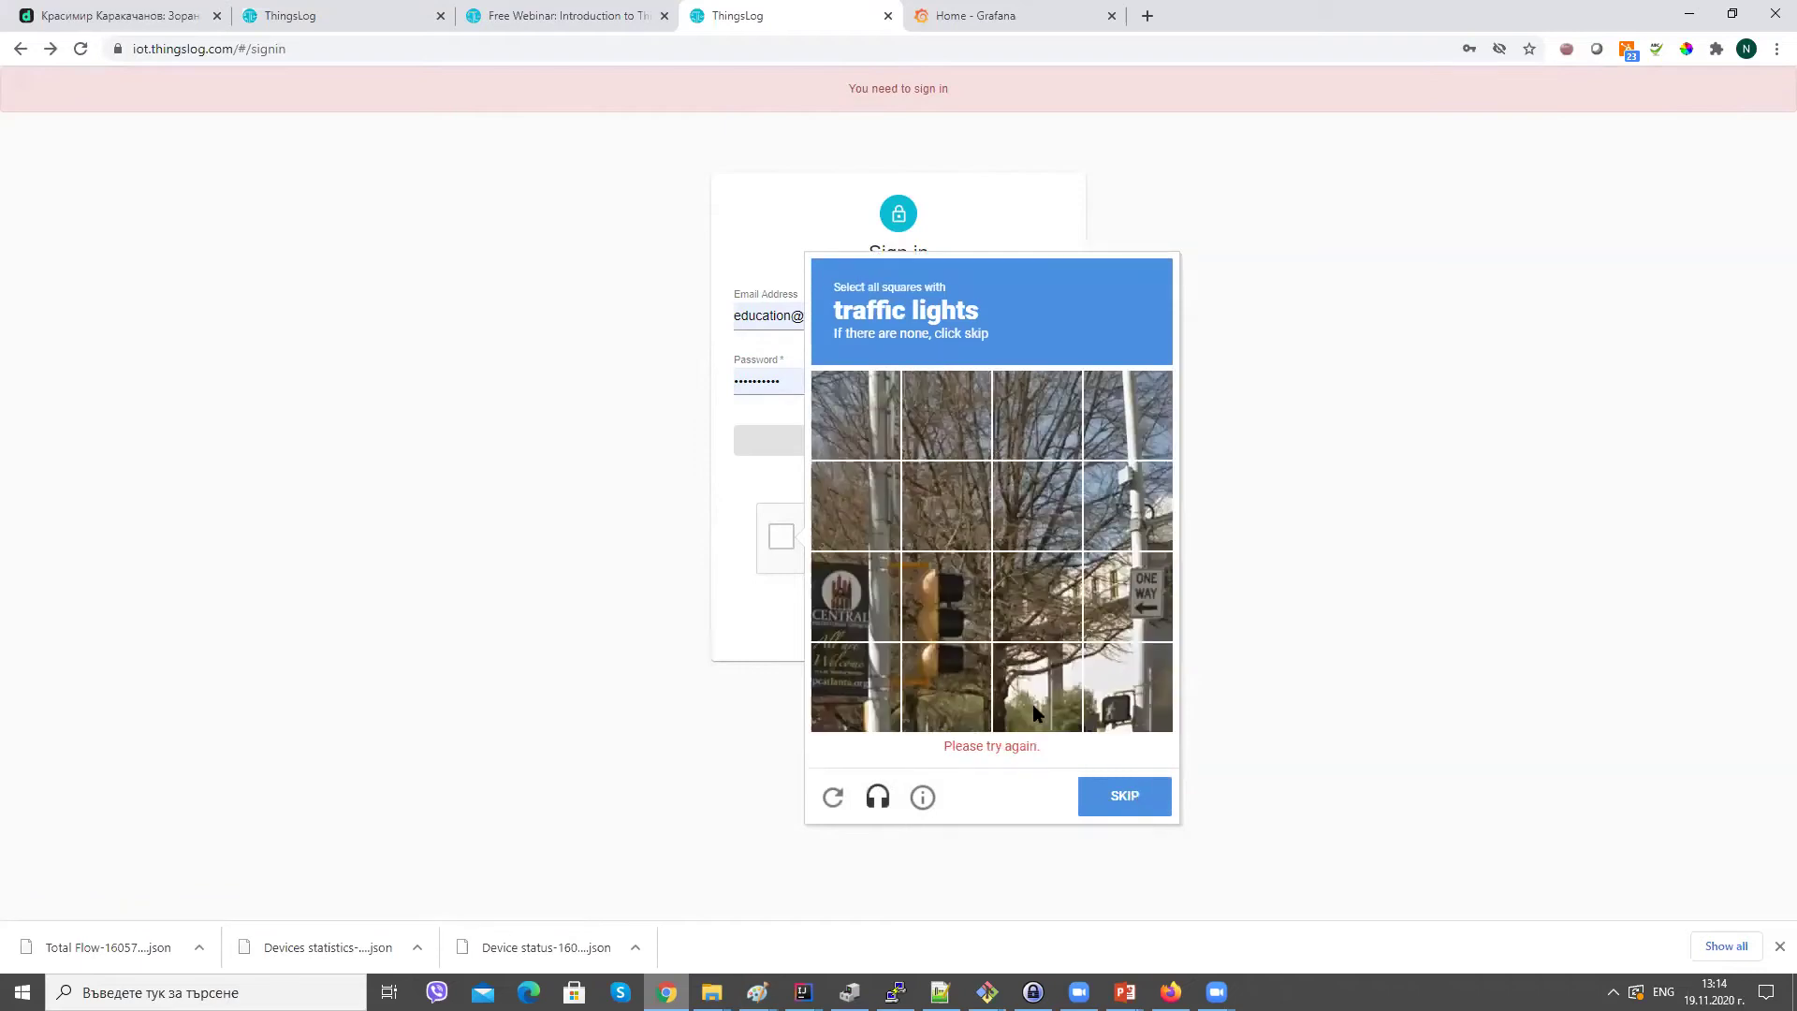
Solve the traffic light and vehicle challenges, then sign in.
left_click(964, 618)
left_click(960, 668)
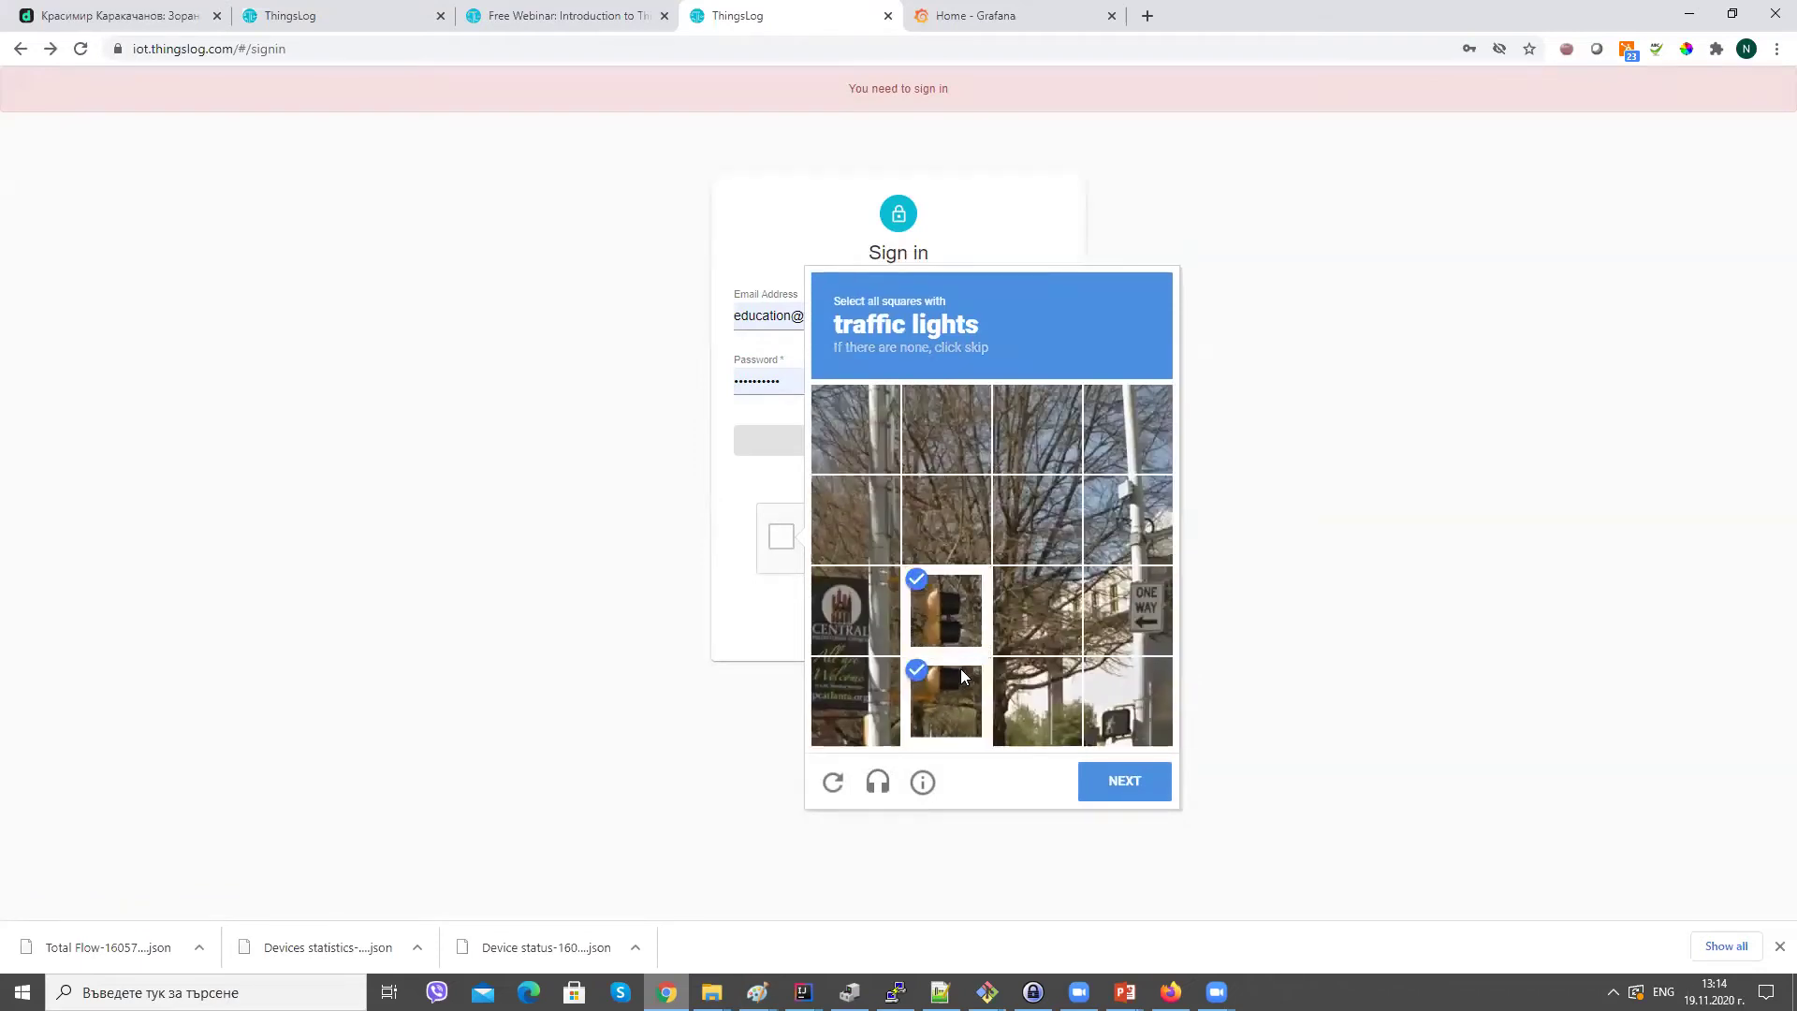
left_click(1134, 781)
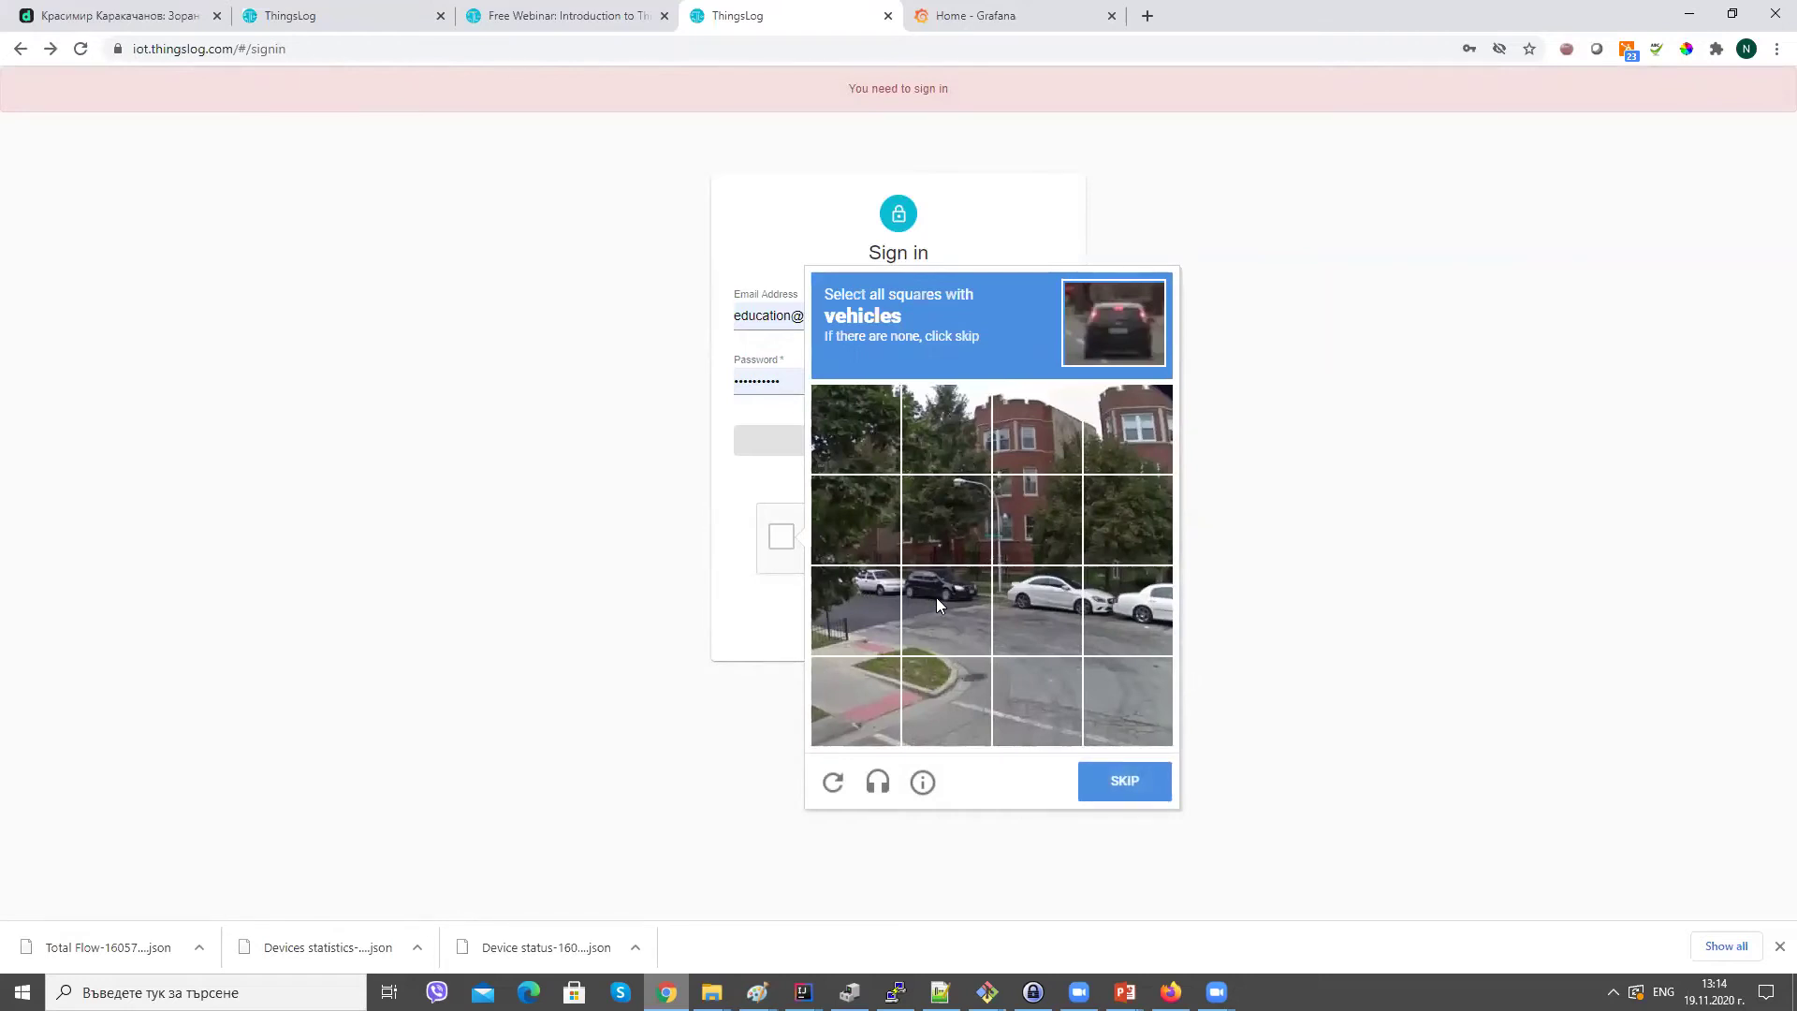
left_click(936, 597)
left_click(871, 597)
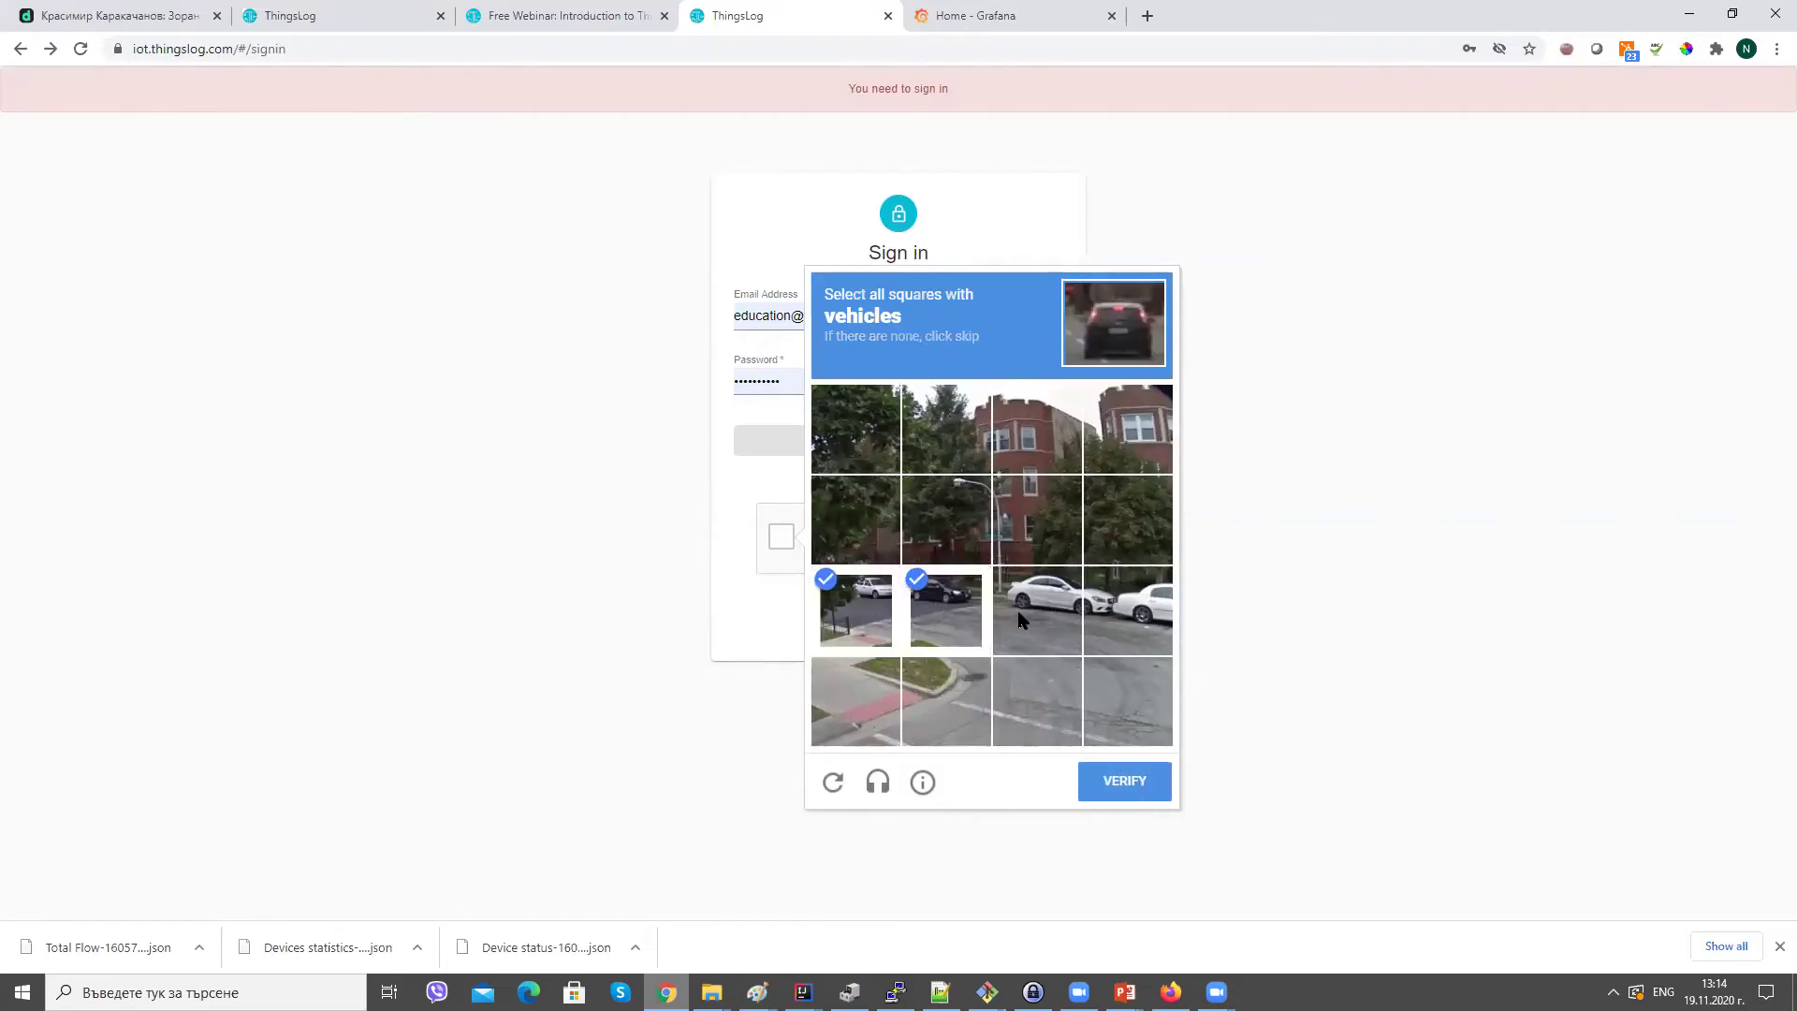
left_click(1020, 620)
left_click(1118, 620)
left_click(1139, 789)
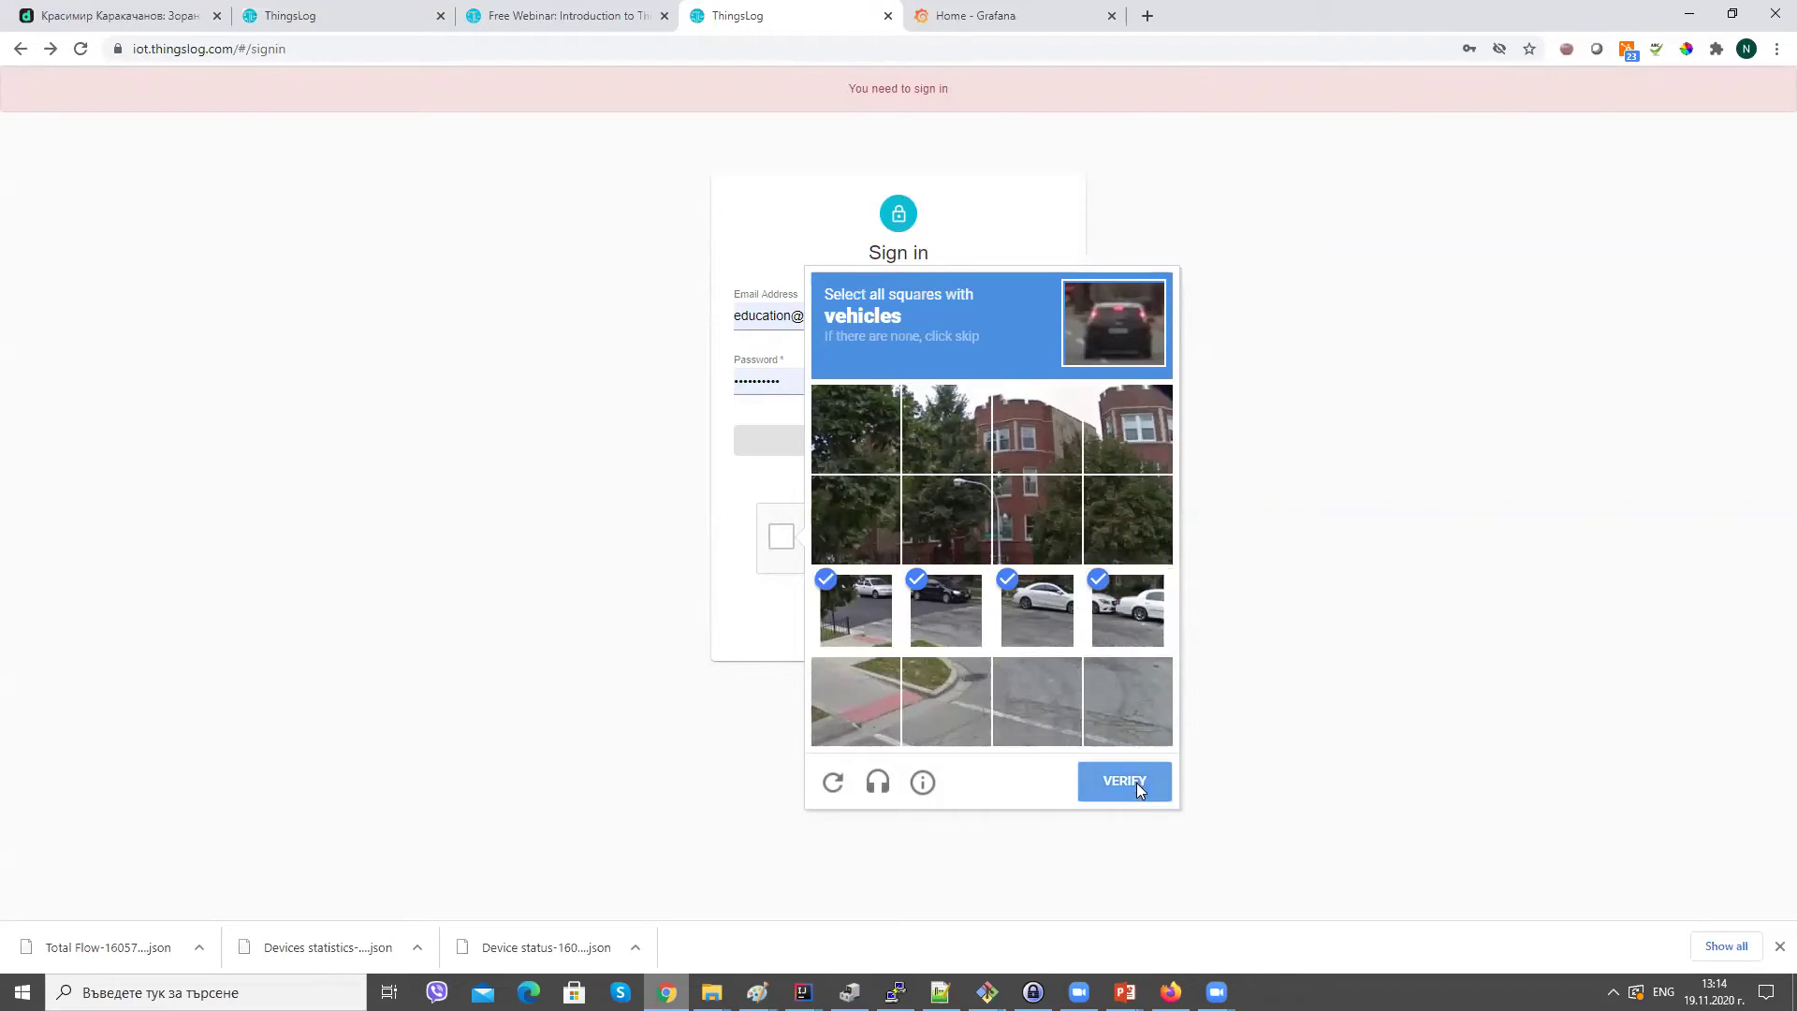
left_click(910, 452)
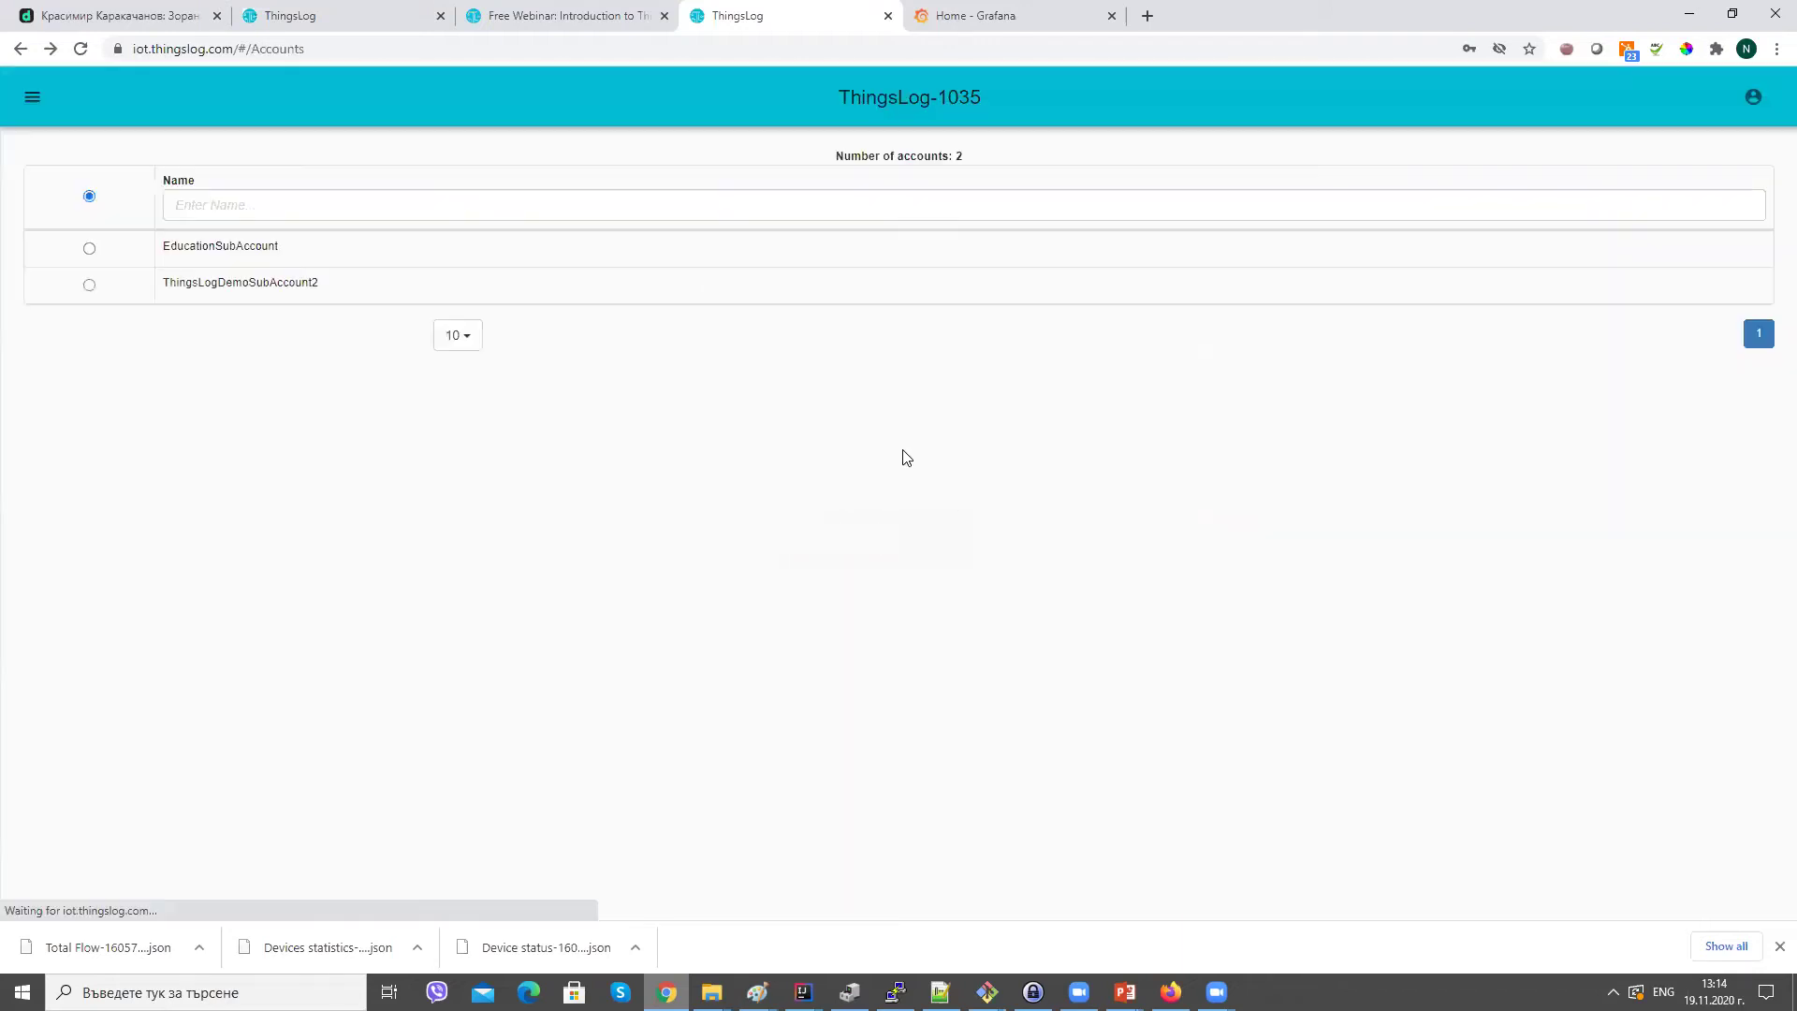
Switch back to the ThingsLog-1035 account and pick device 01004611 from its Devices list.
left_click(32, 98)
left_click(311, 286)
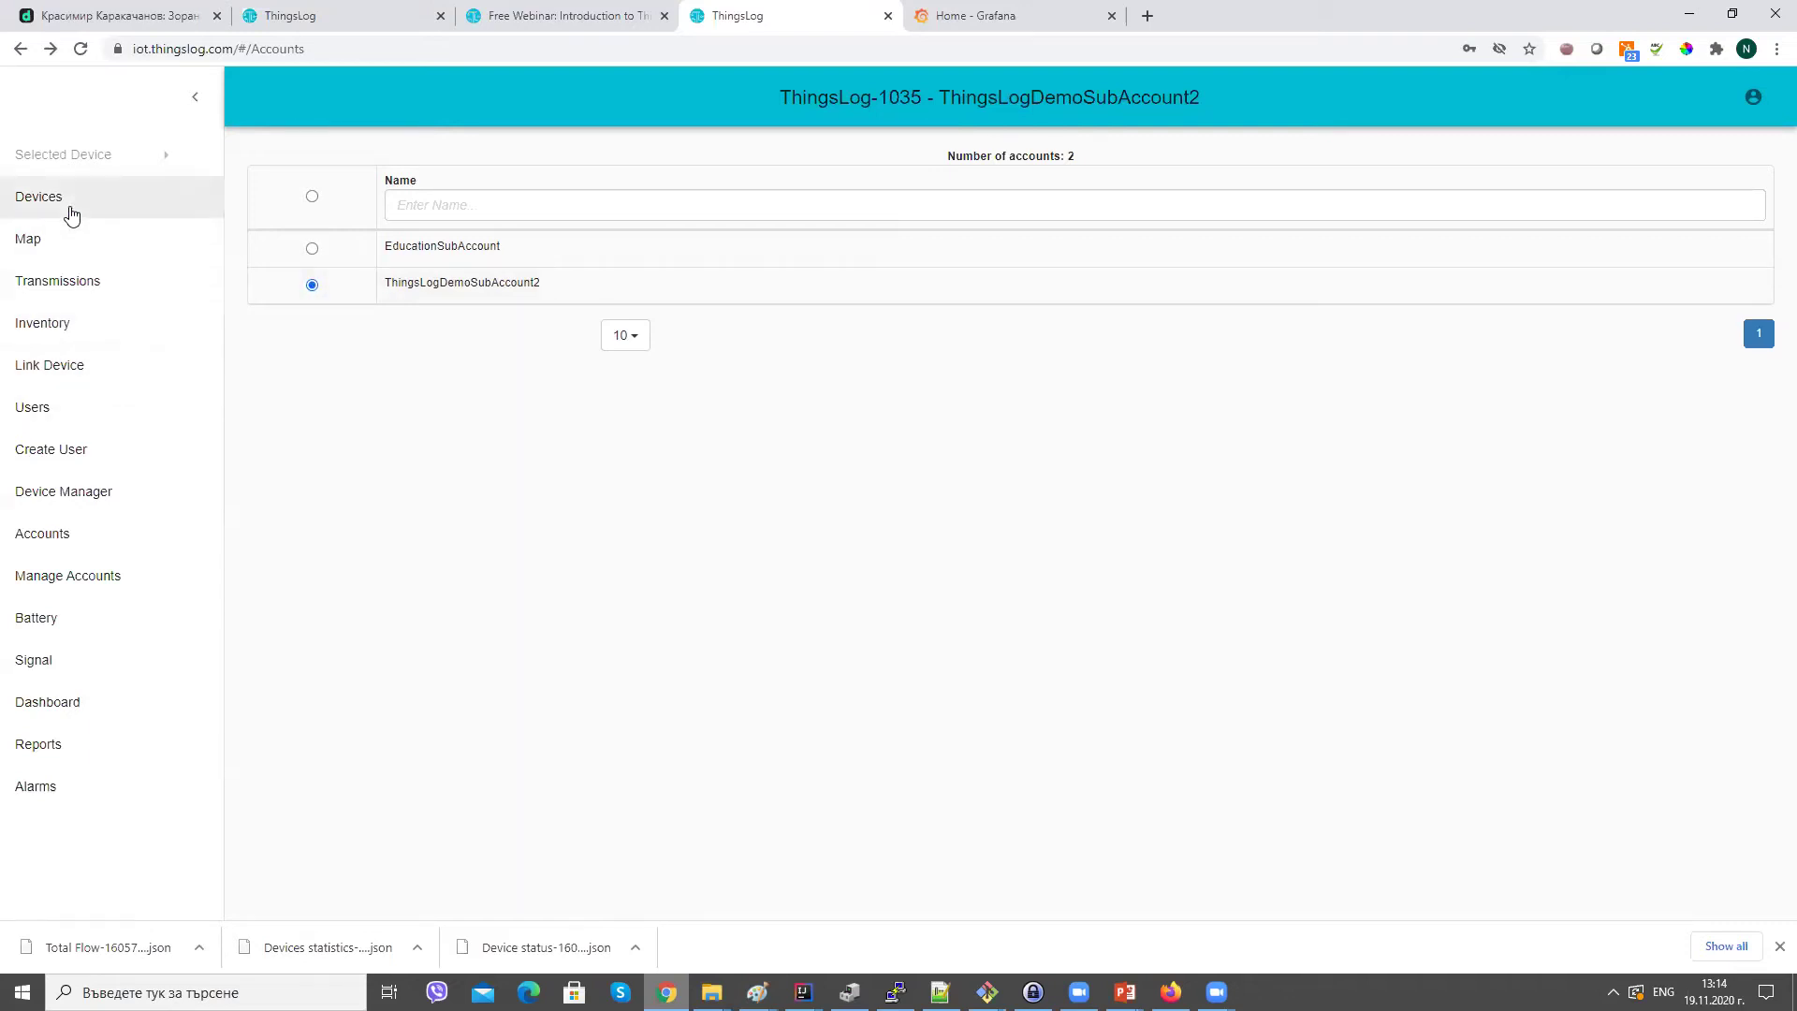
left_click(312, 198)
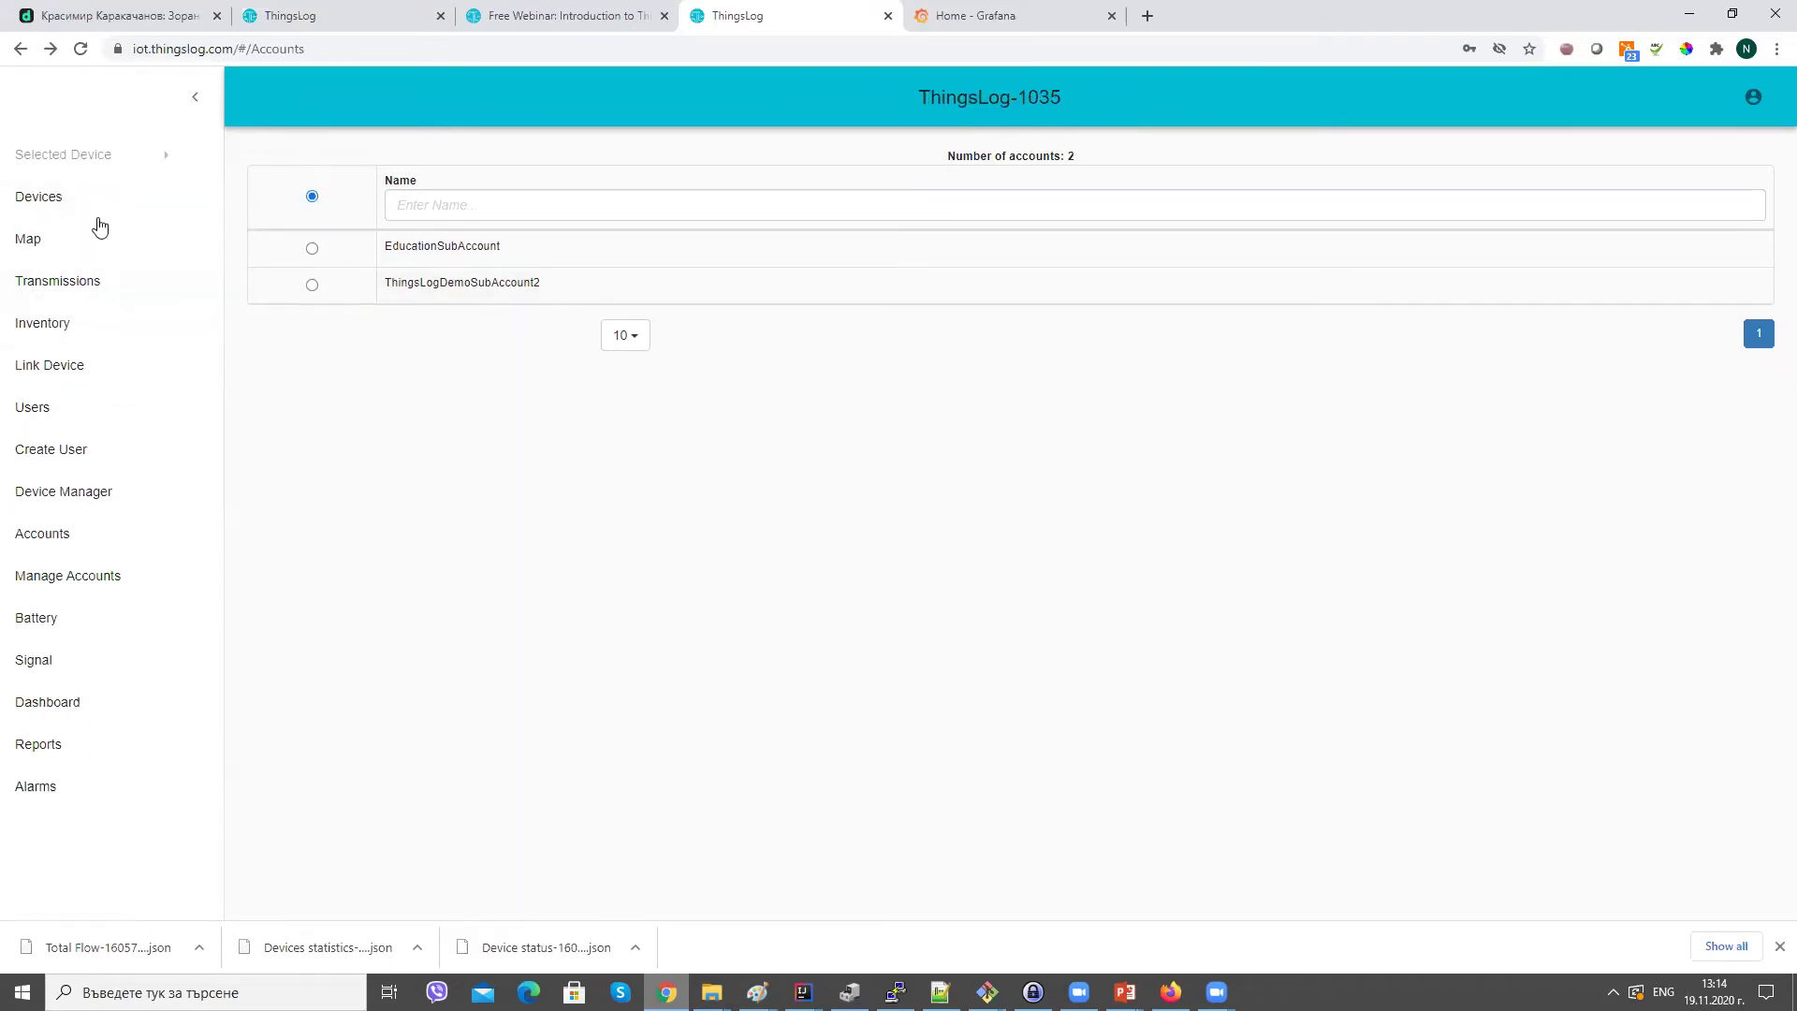
left_click(72, 193)
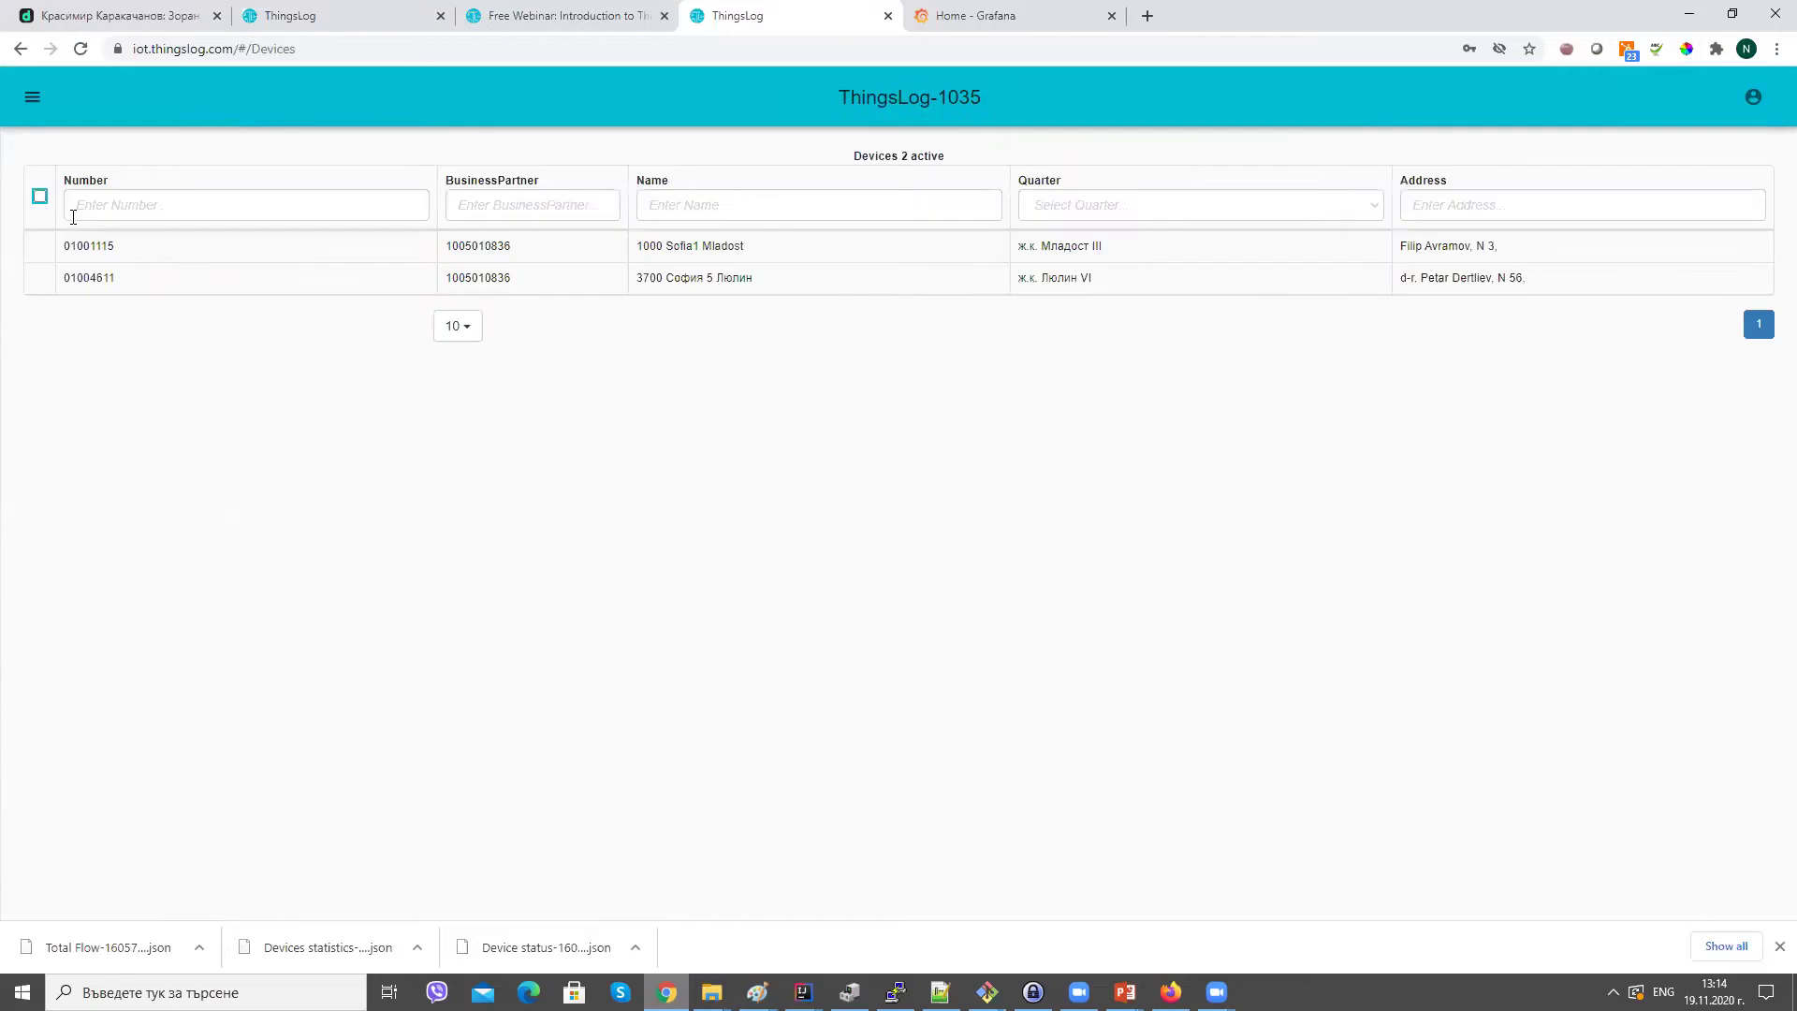
double_click(107, 290)
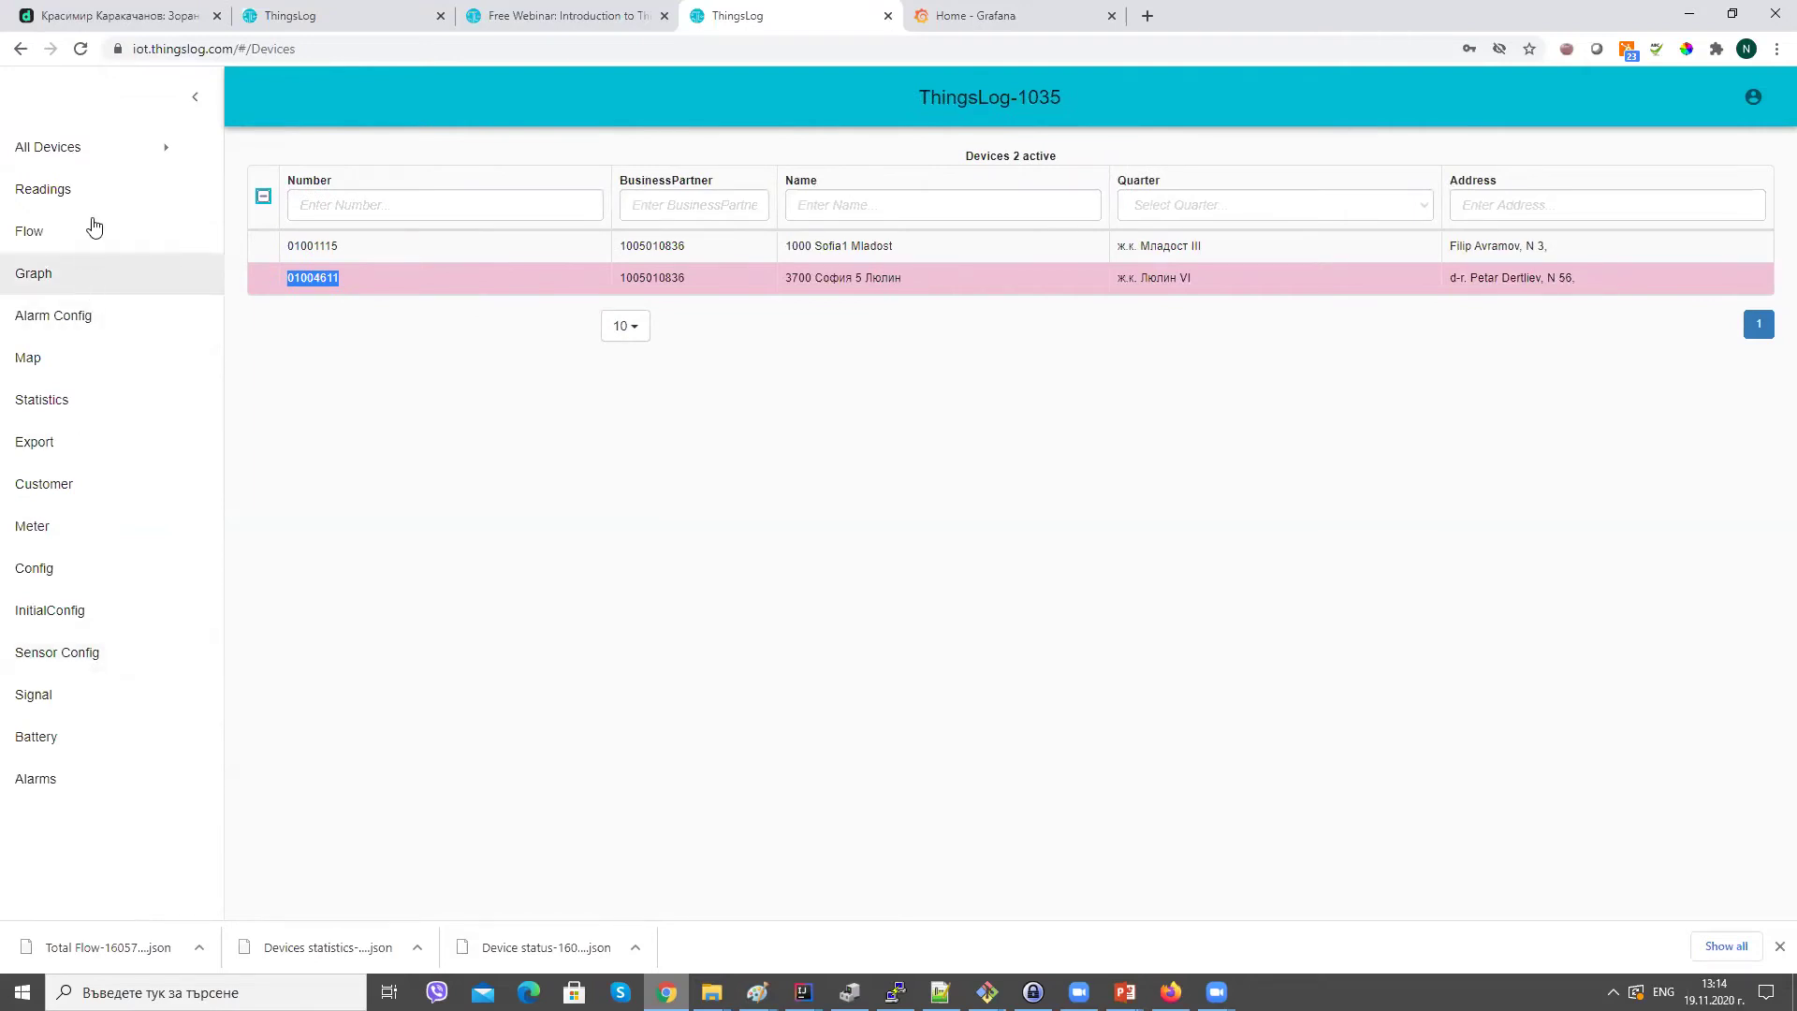
Switch to ThingsLogDemoSubAccount2 from the Accounts list.
left_click(77, 161)
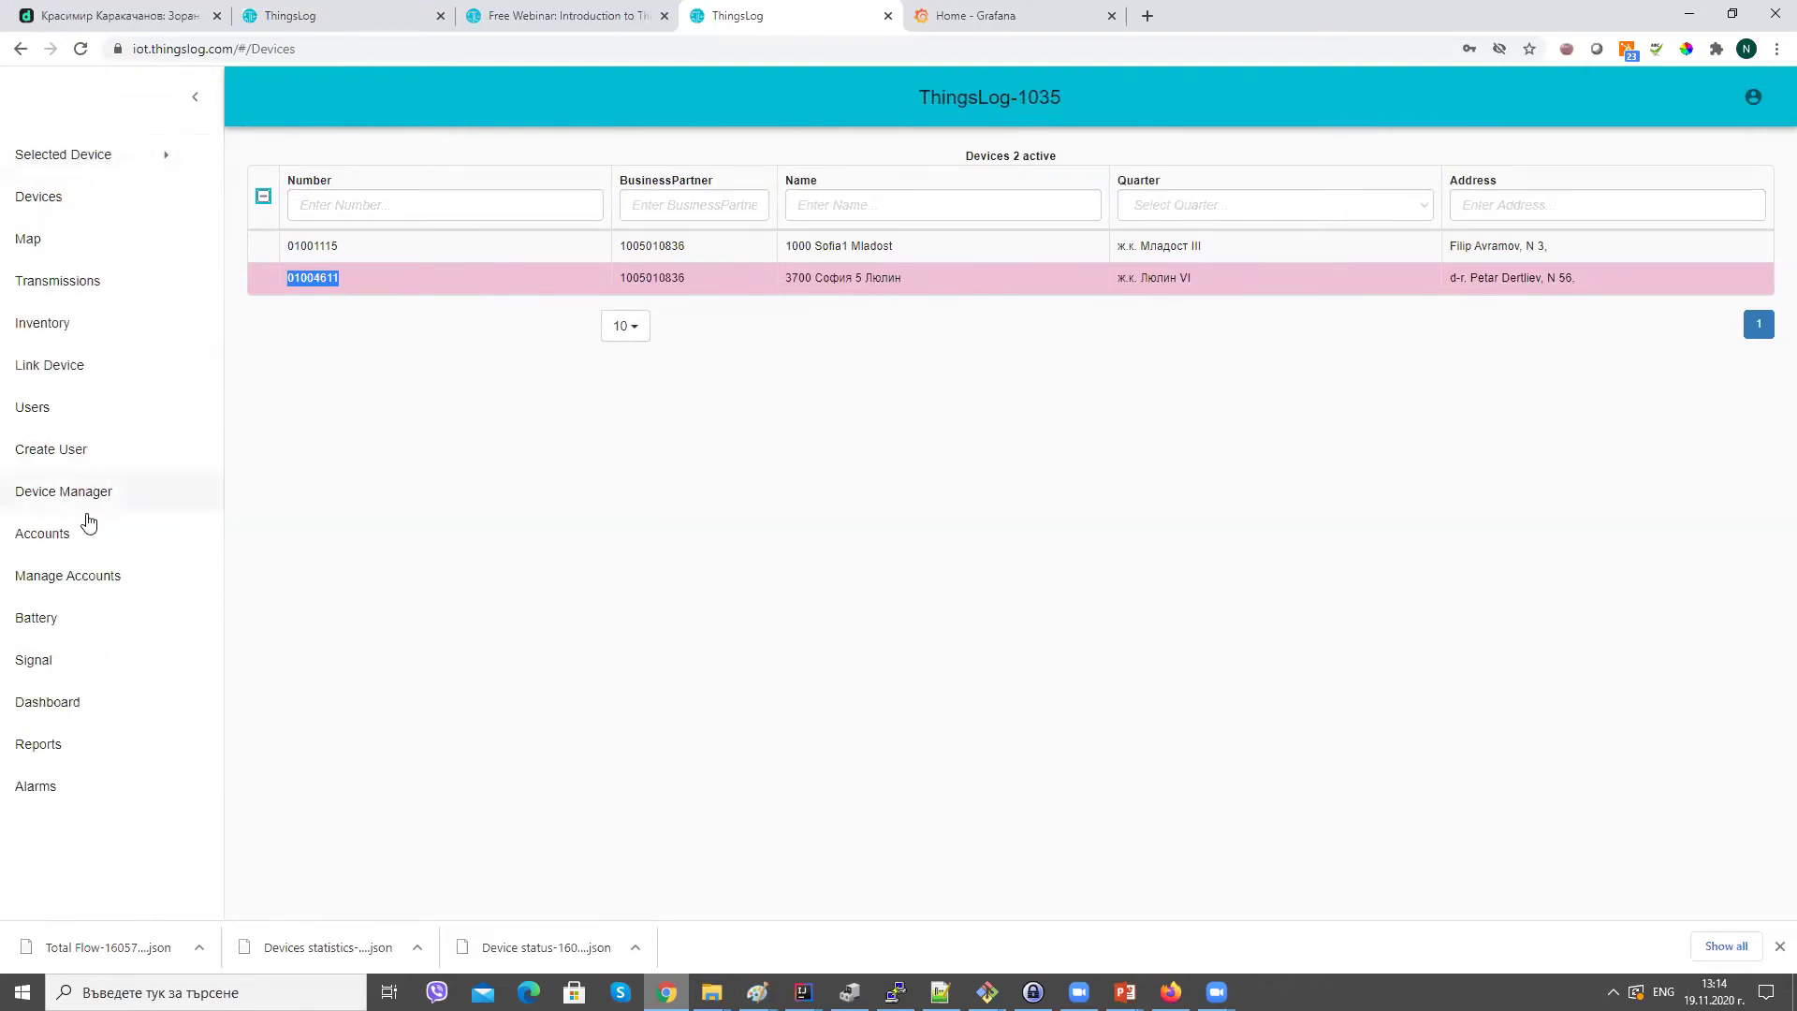
left_click(88, 531)
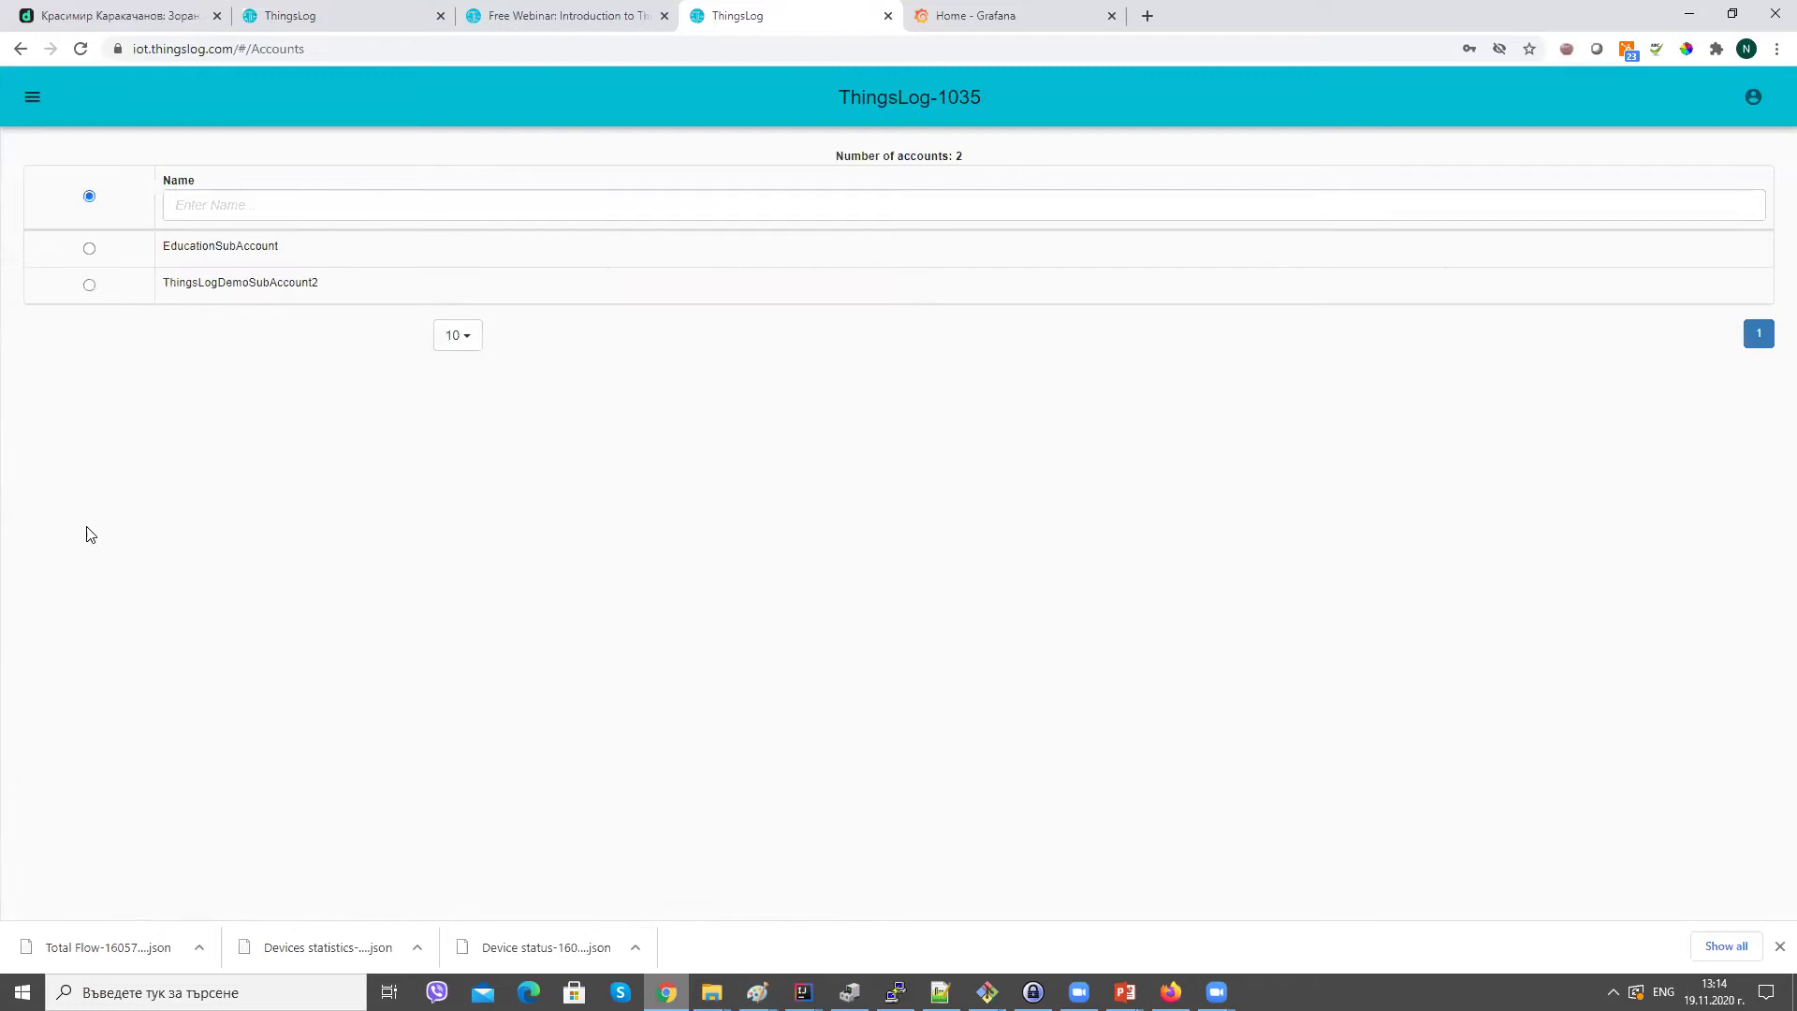
left_click(89, 286)
Link device 01004611 to the sub-account and view its Devices list.
left_click(32, 97)
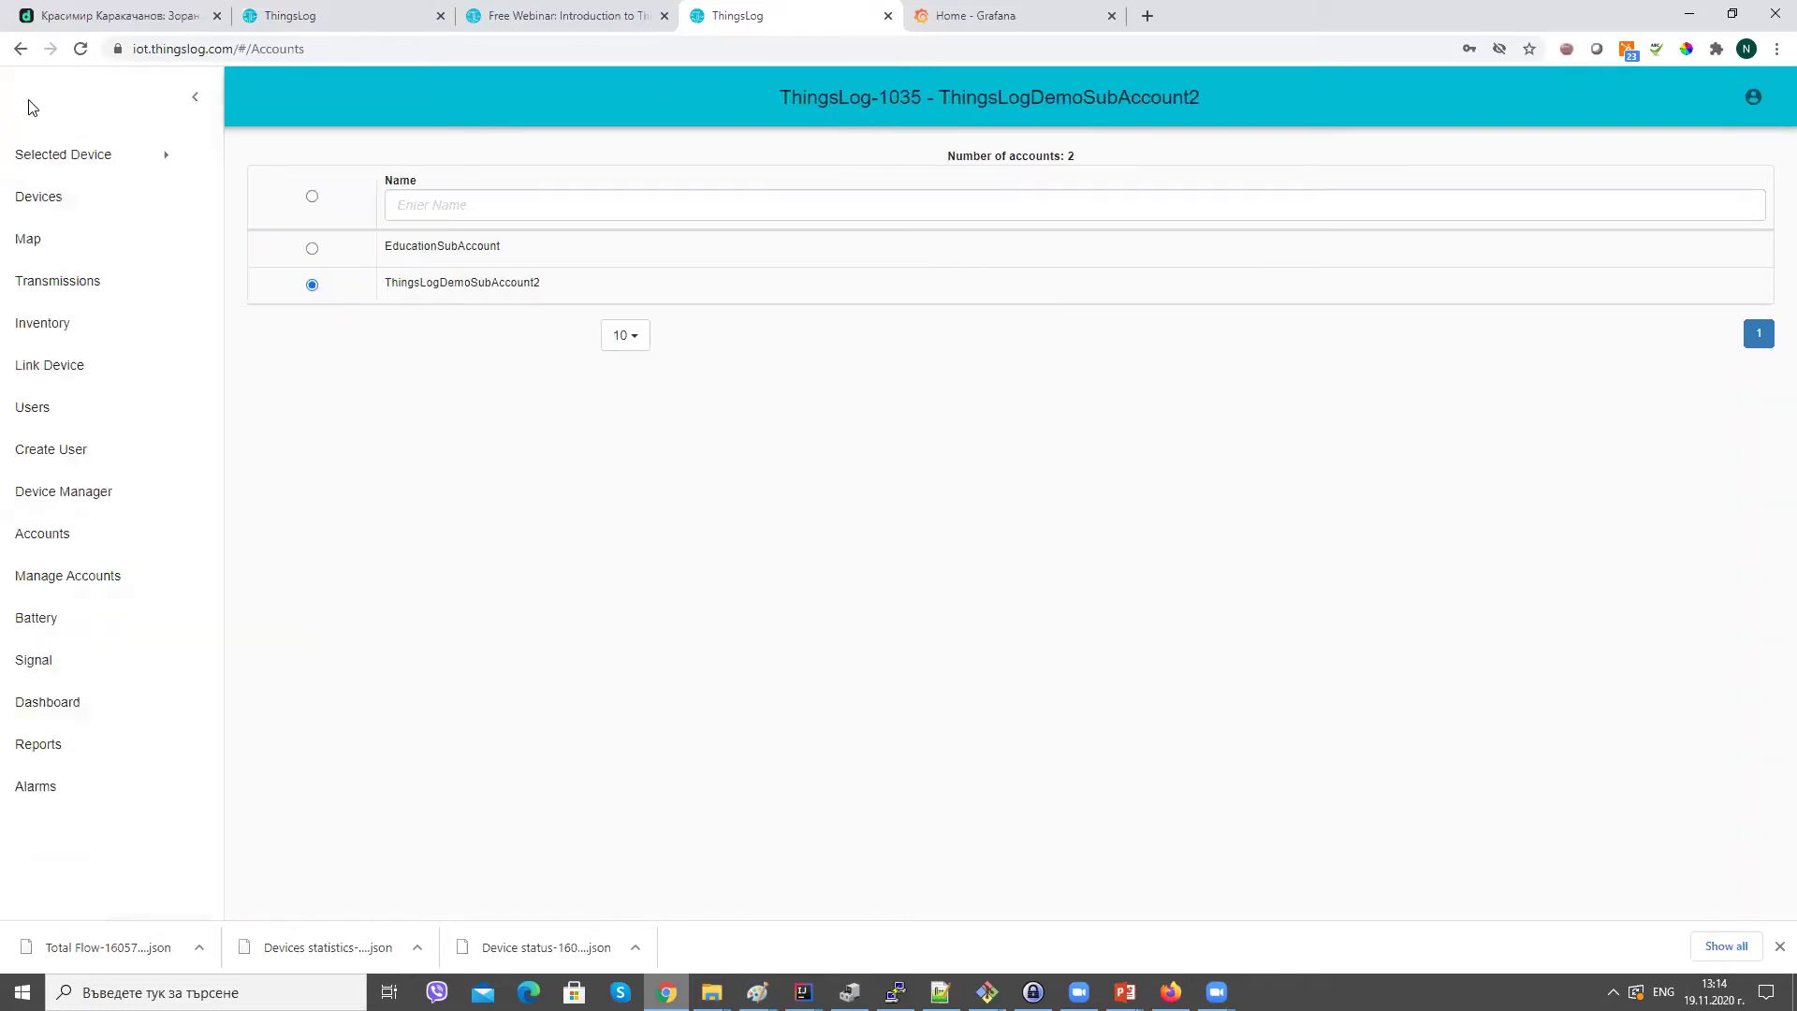
left_click(79, 373)
left_click(771, 237)
left_click(775, 264)
left_click(847, 284)
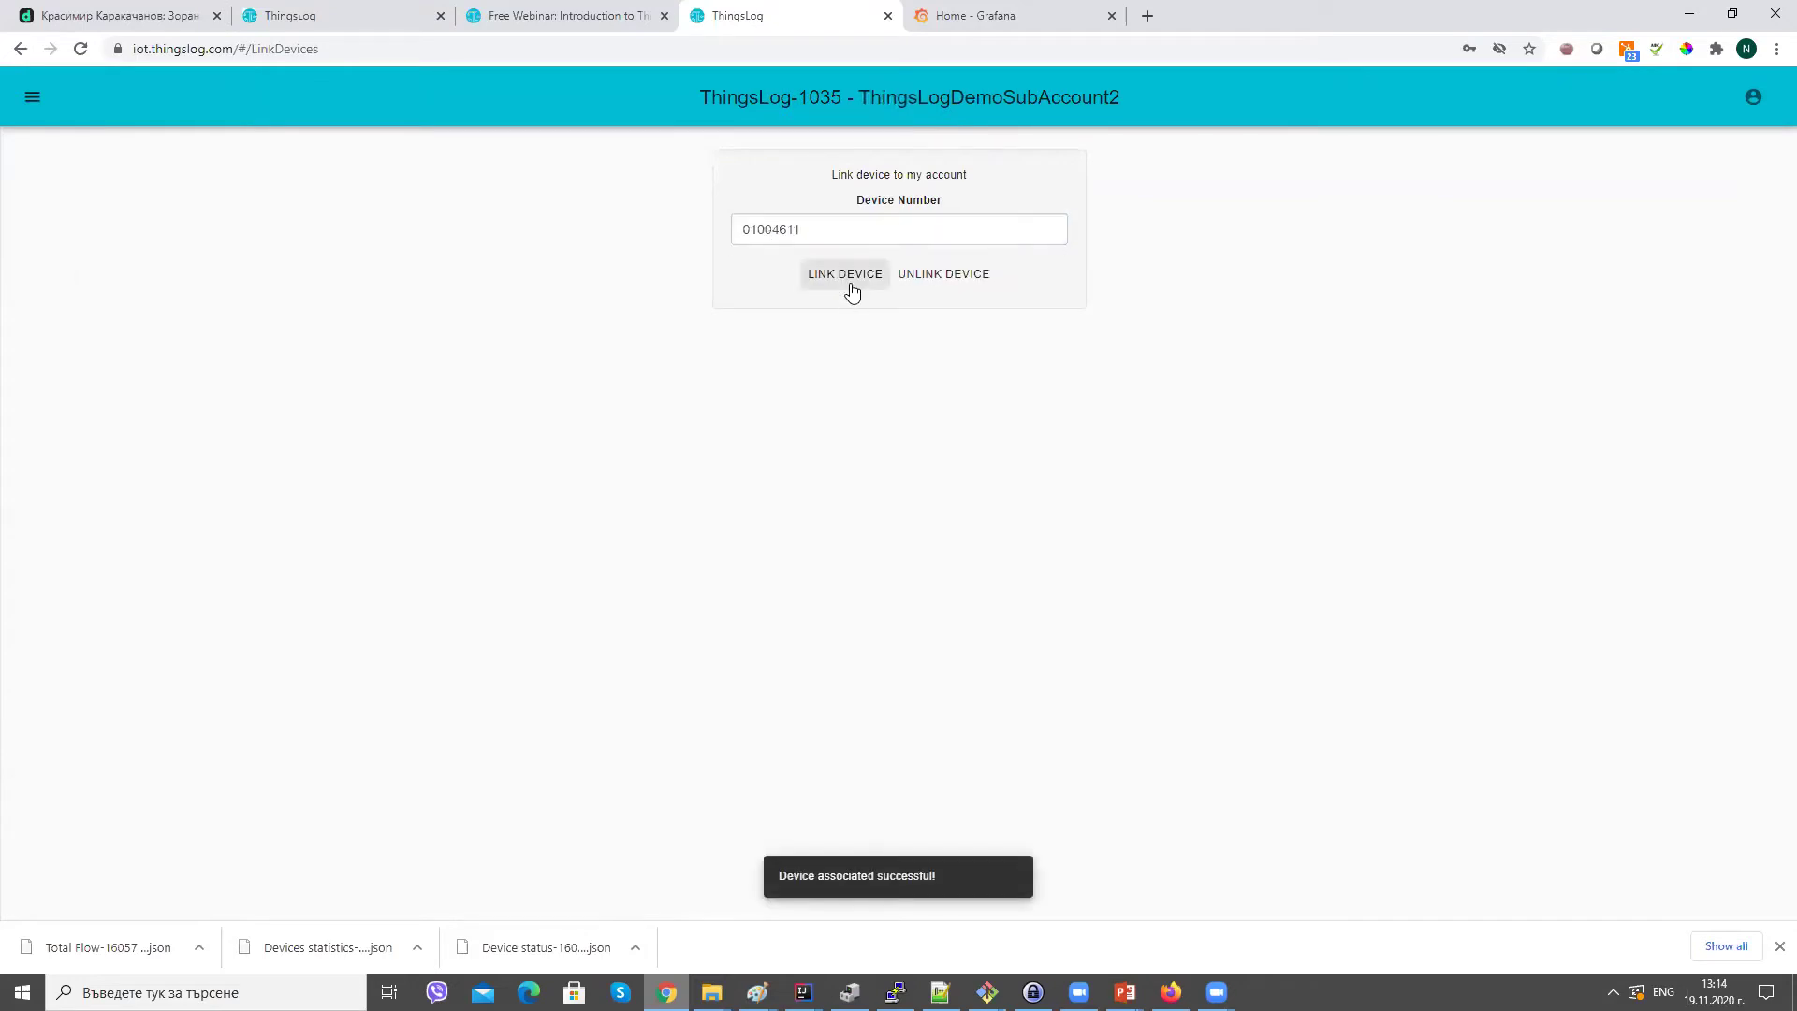
left_click(35, 100)
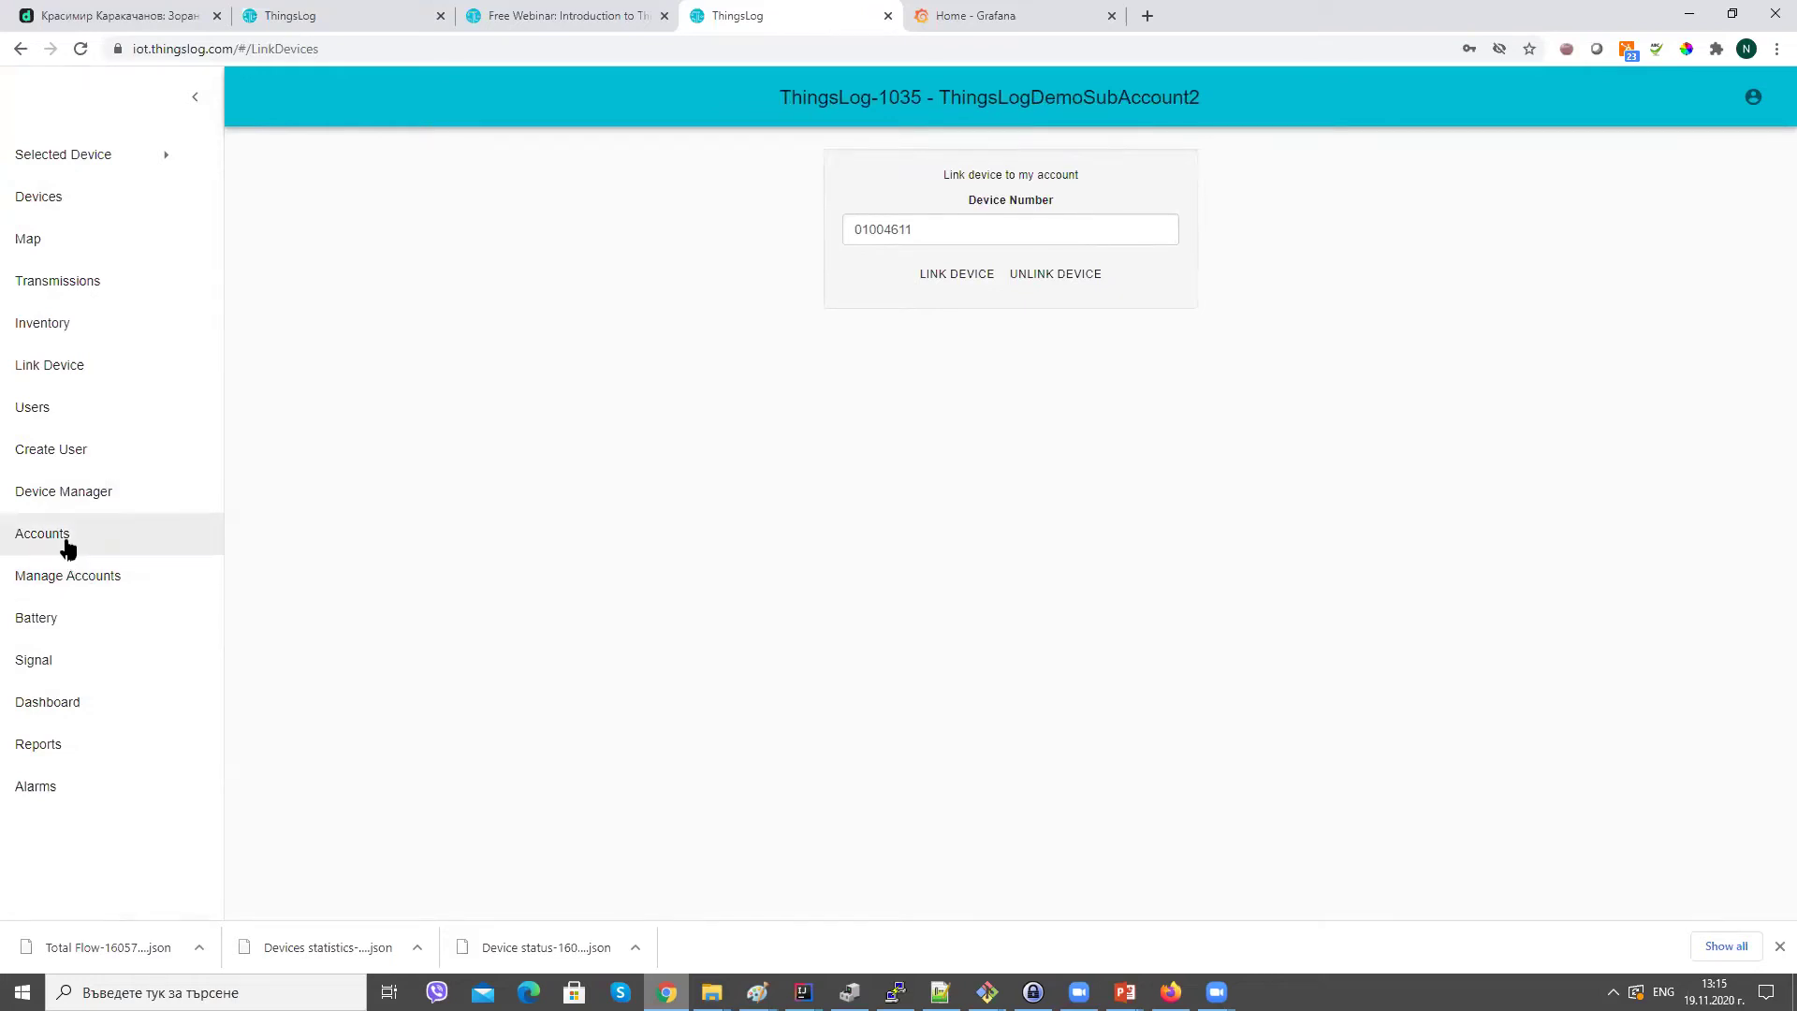
left_click(89, 200)
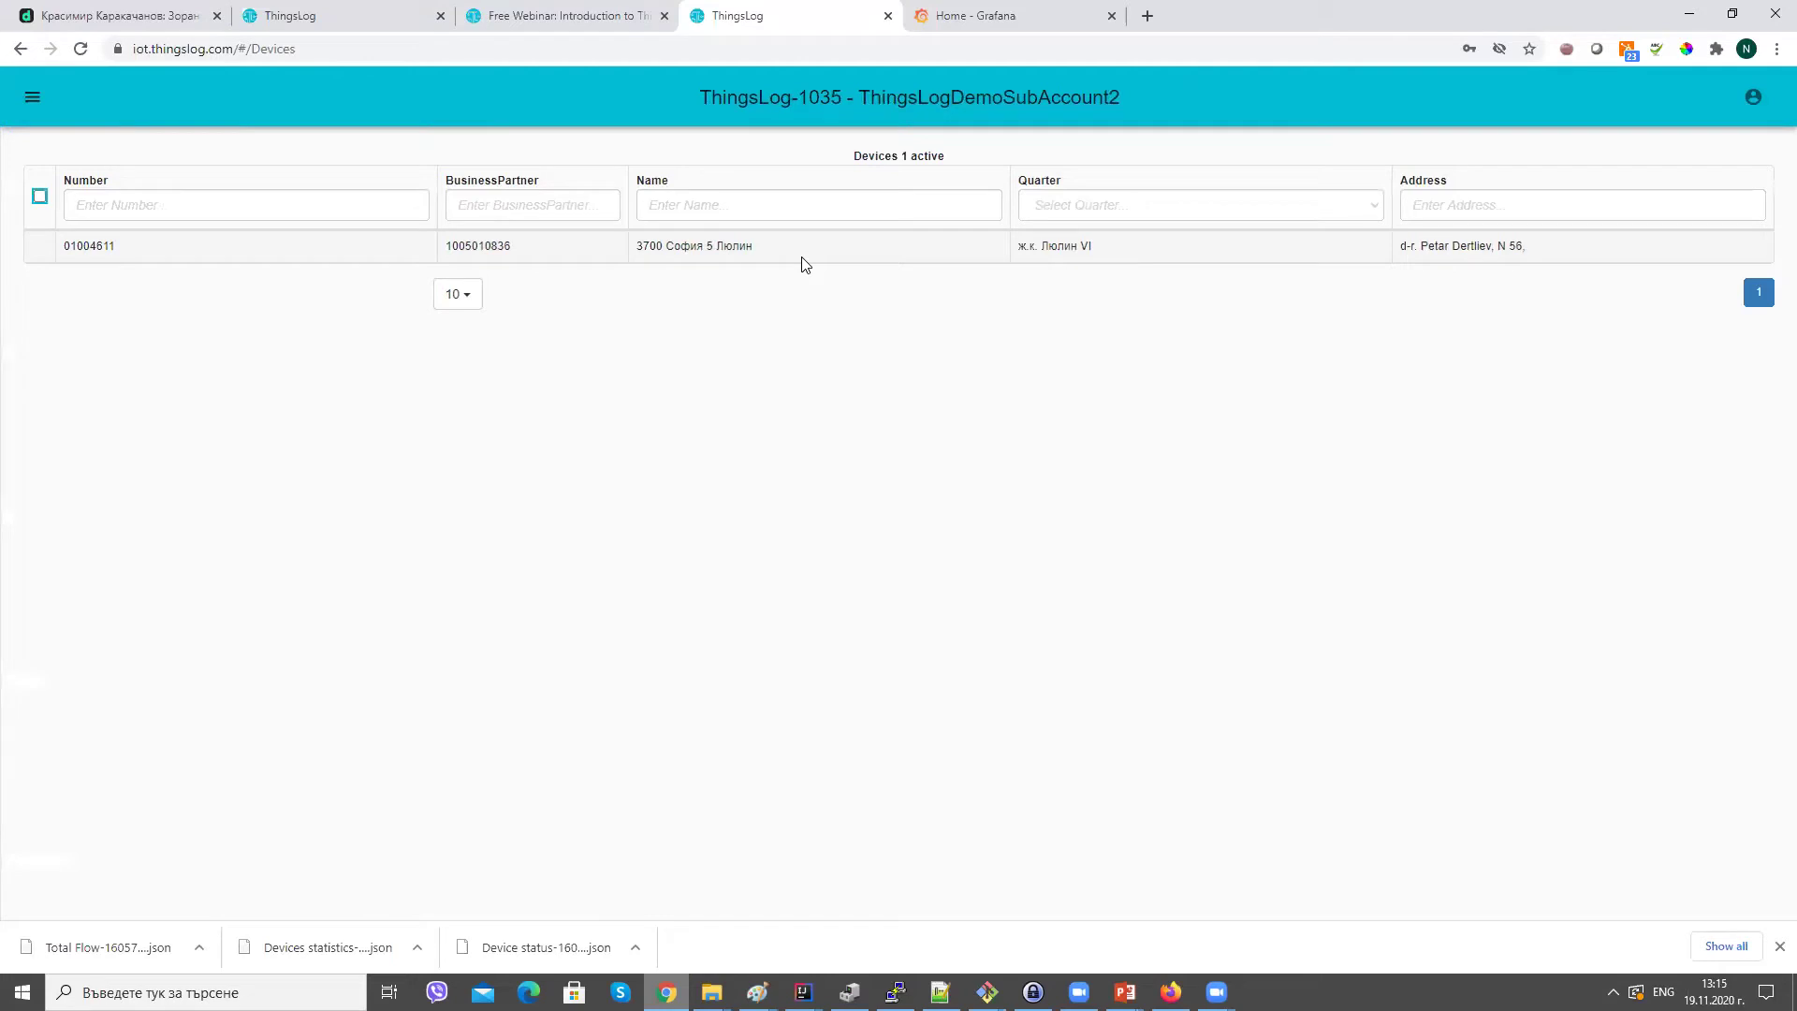
left_click(402, 251)
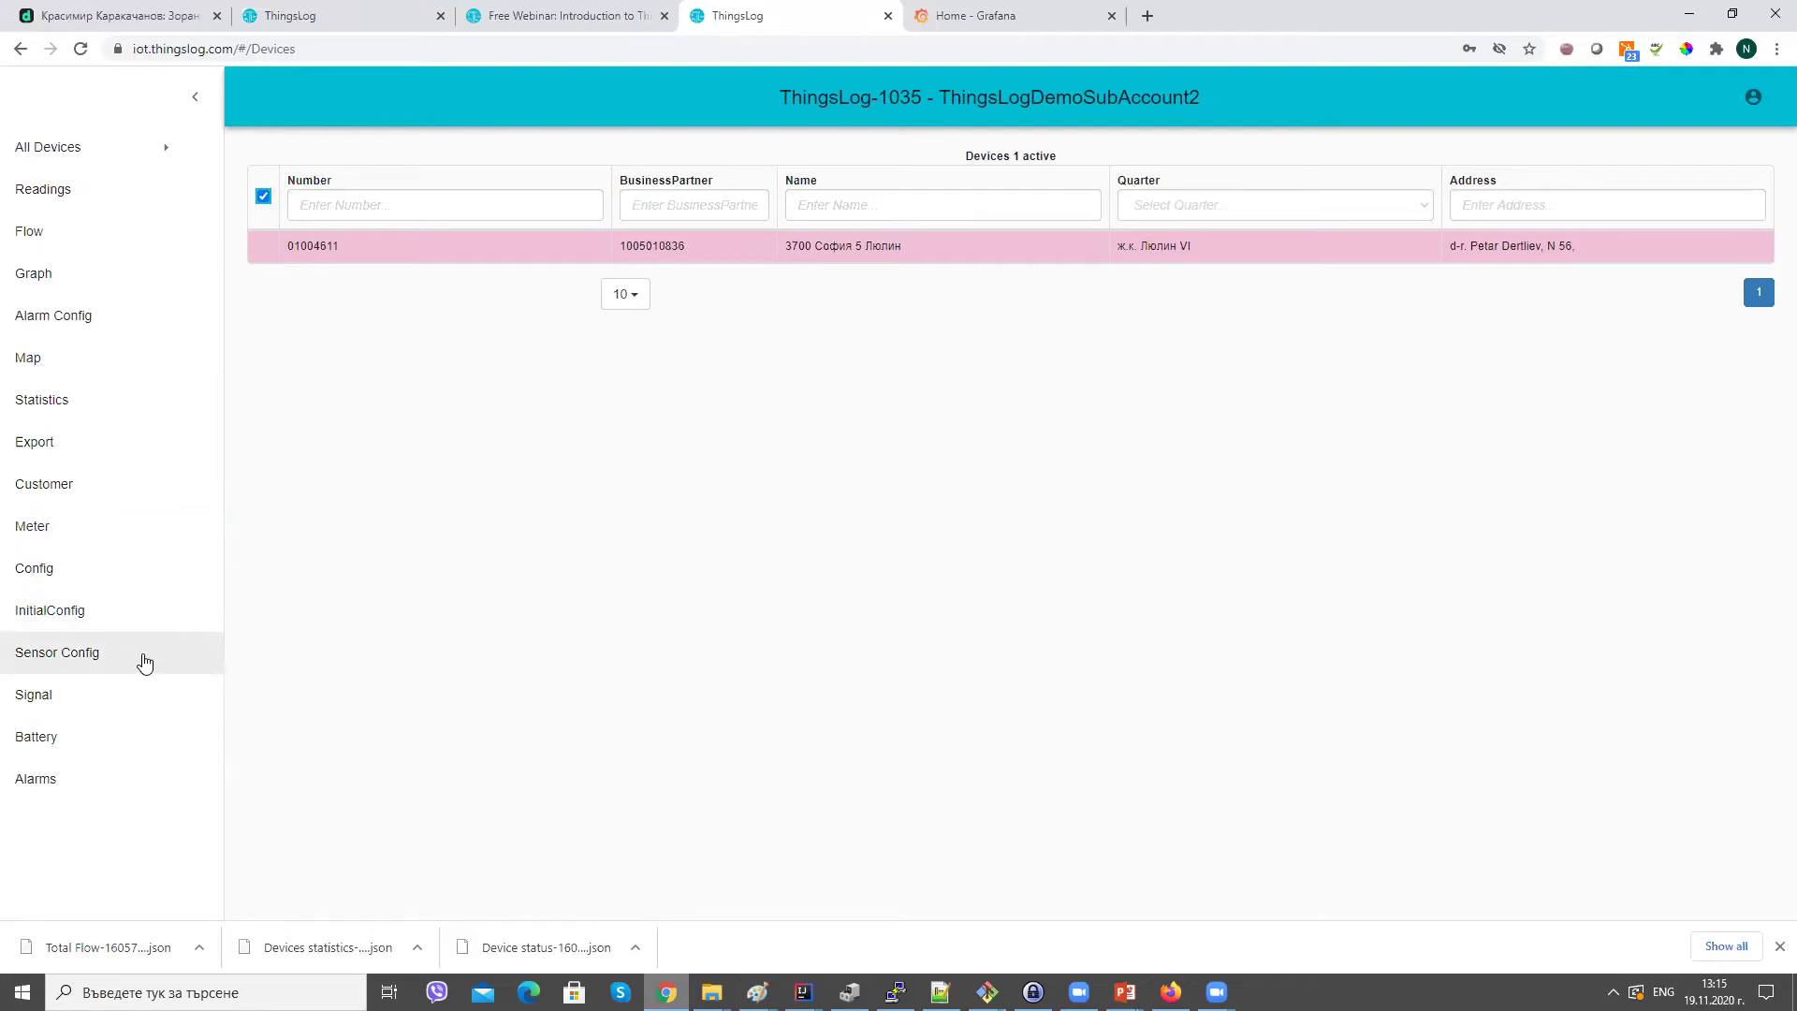
left_click(118, 506)
left_click(866, 564)
triple_click(866, 564)
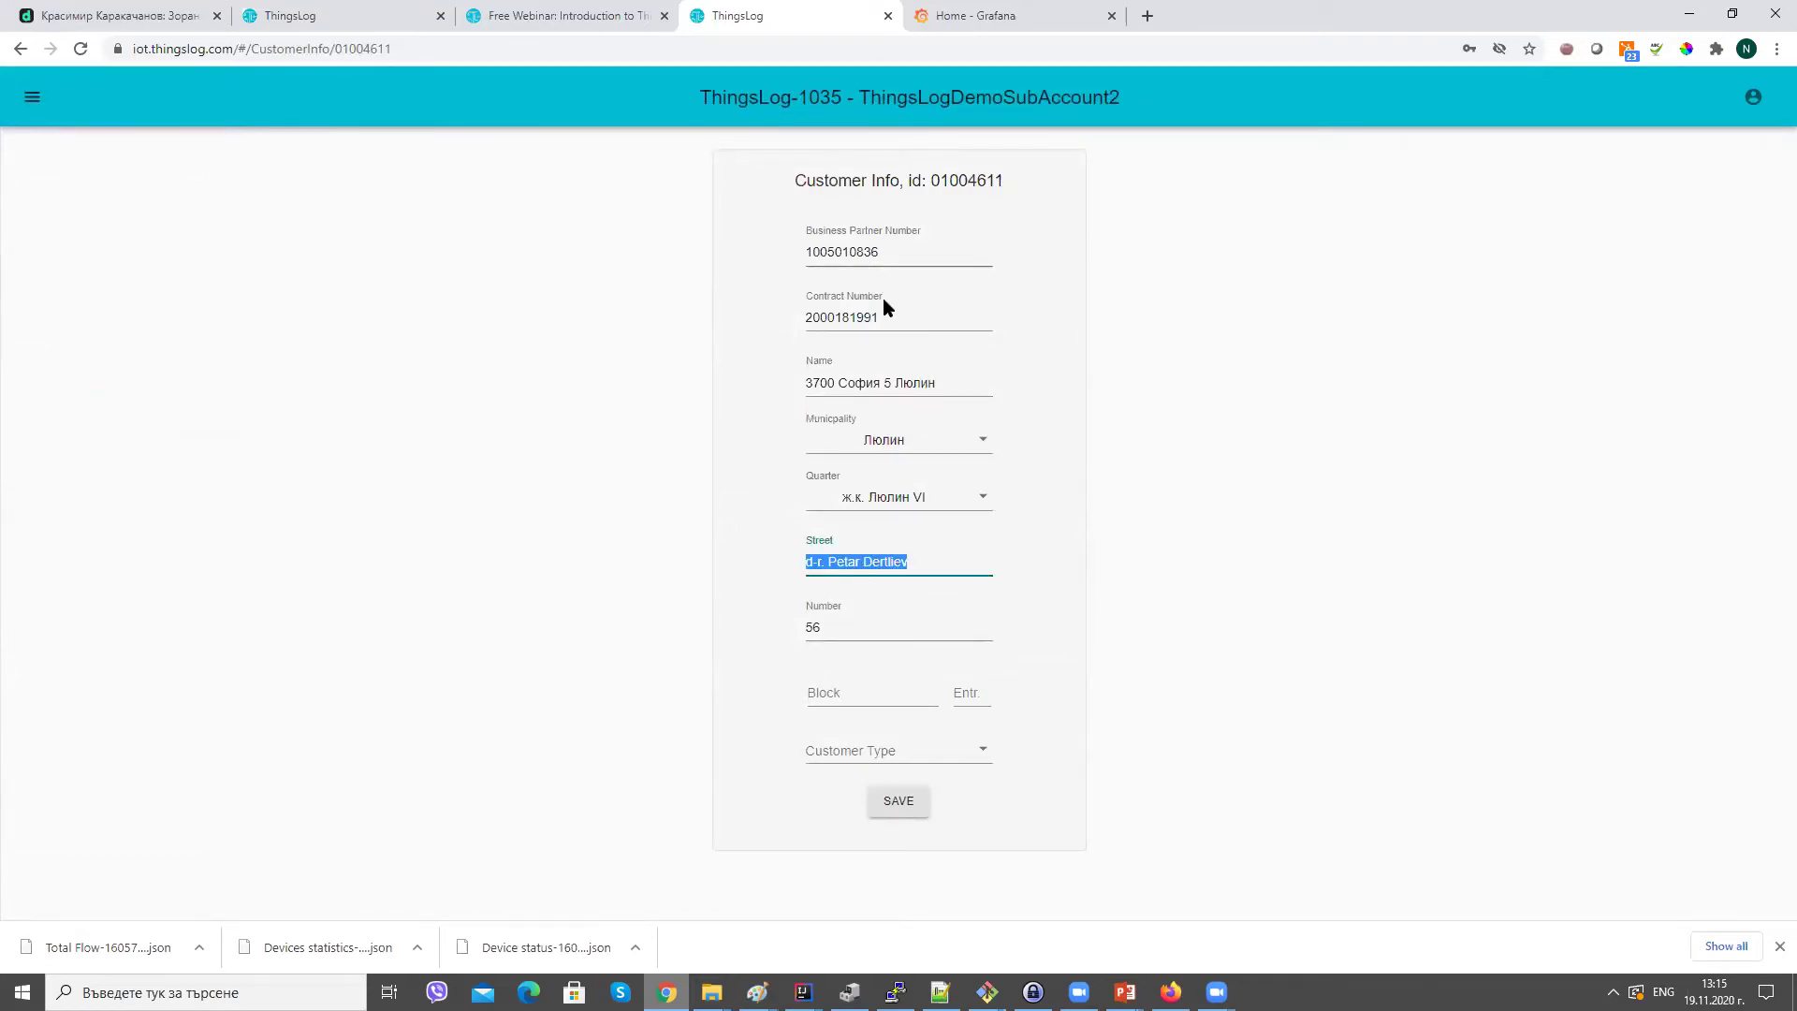
double_click(884, 243)
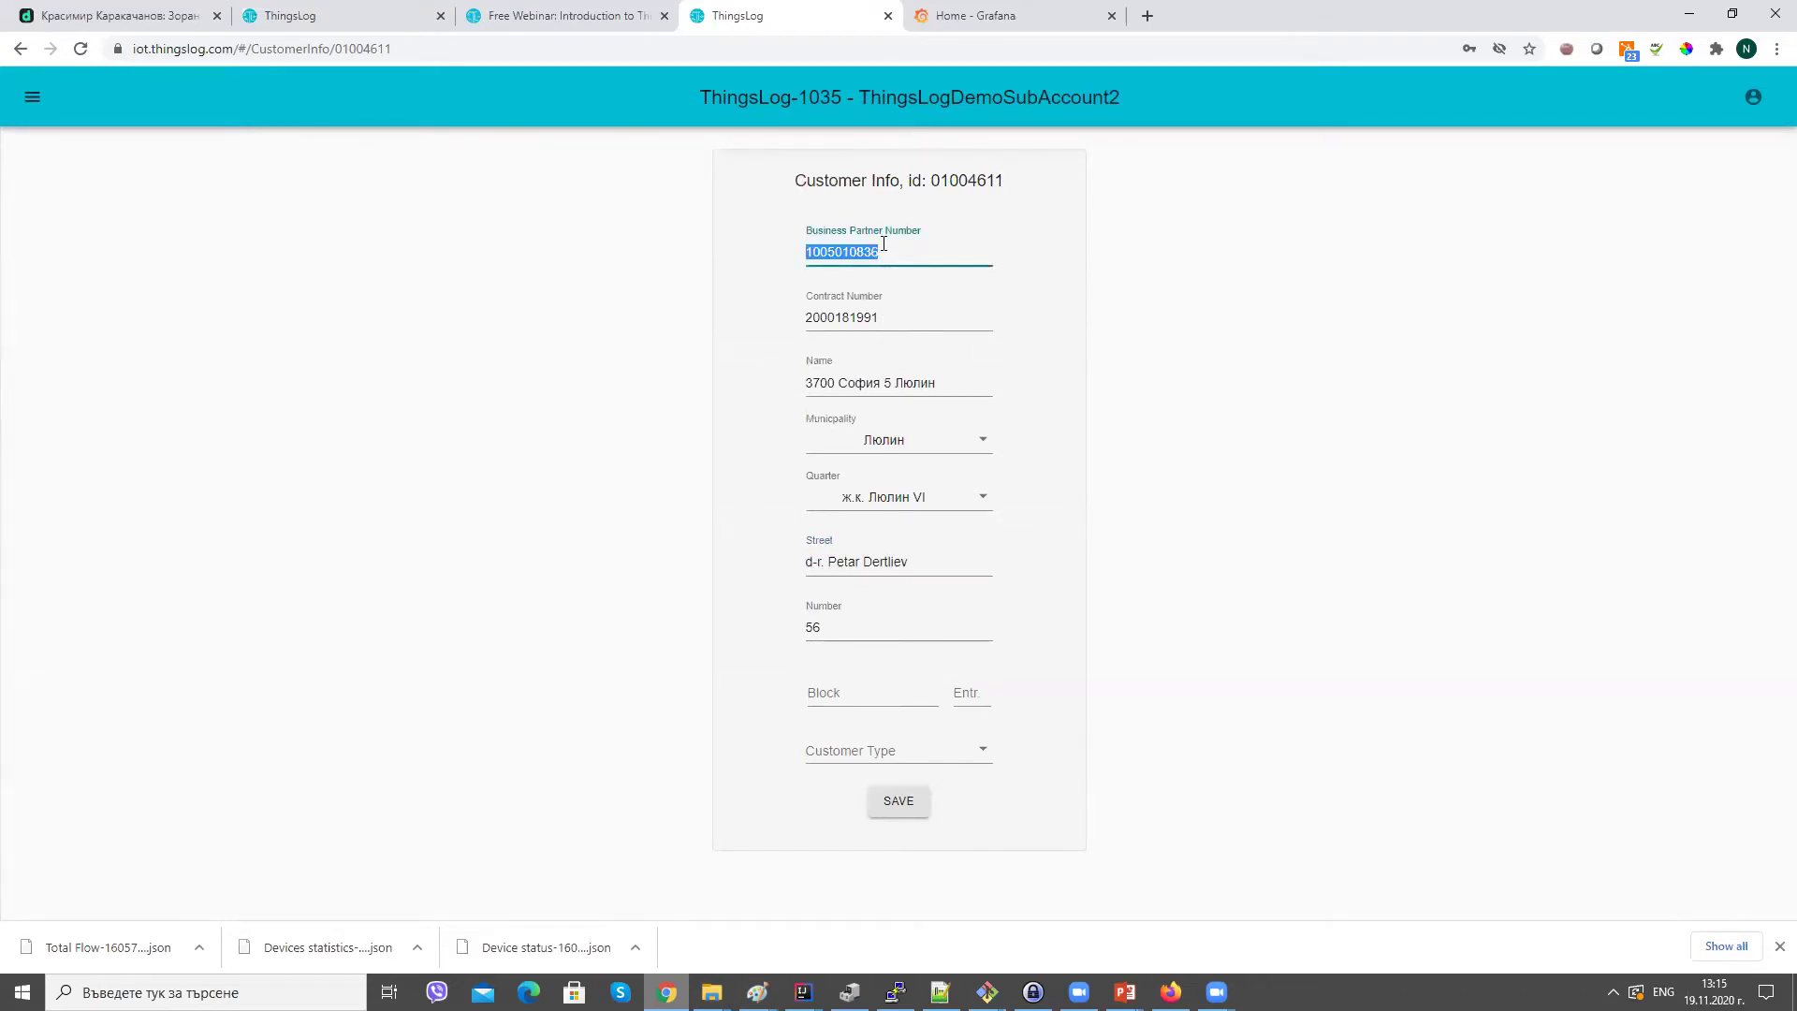
left_click(464, 367)
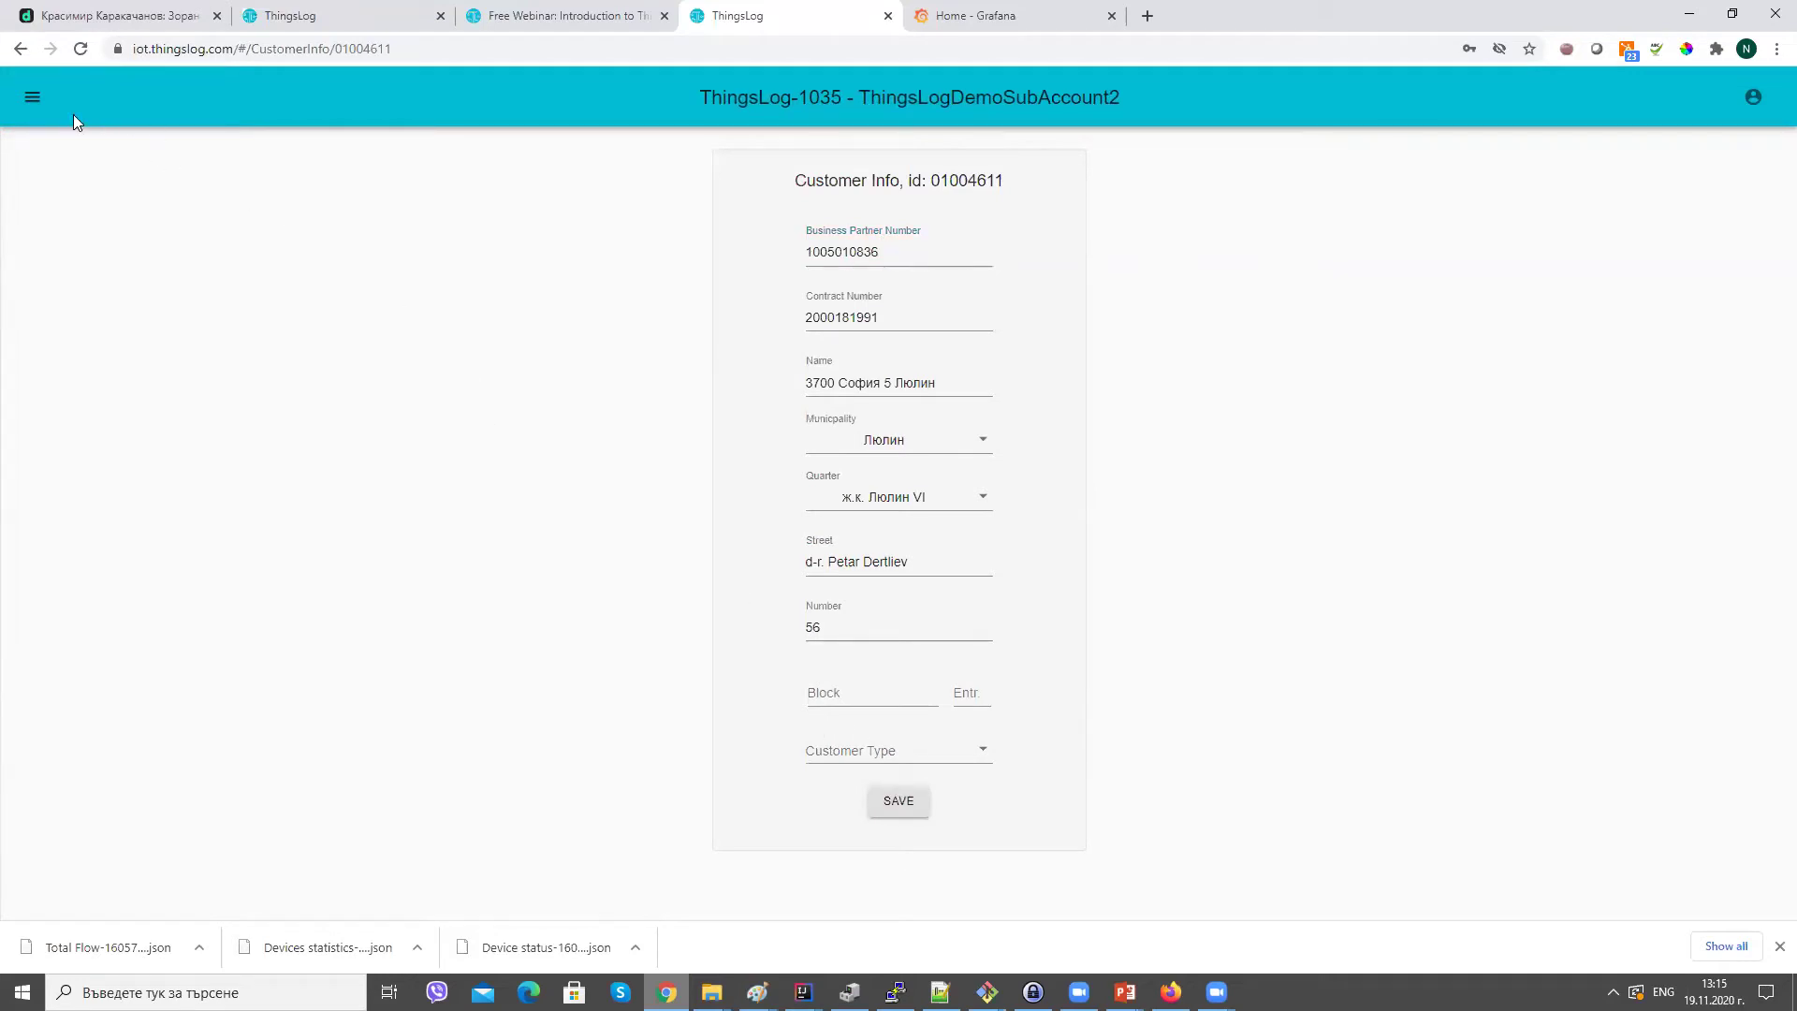
left_click(30, 103)
left_click(38, 150)
left_click(55, 198)
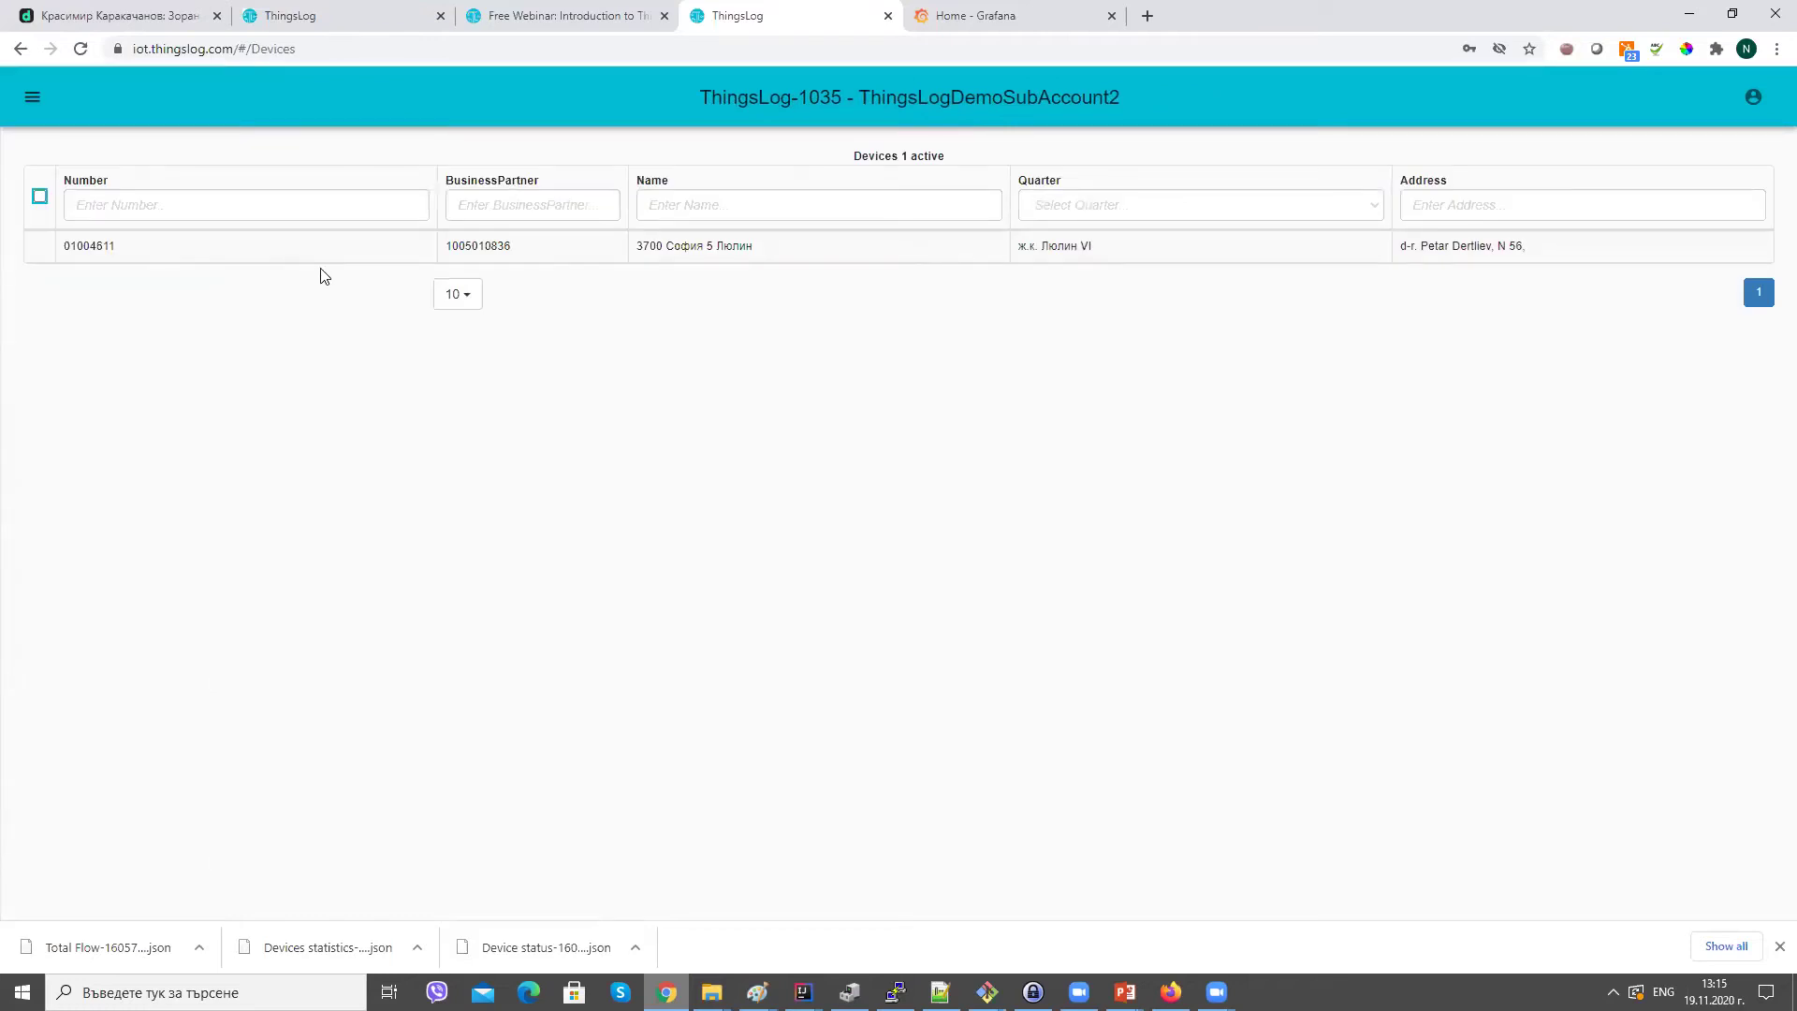
left_click(292, 248)
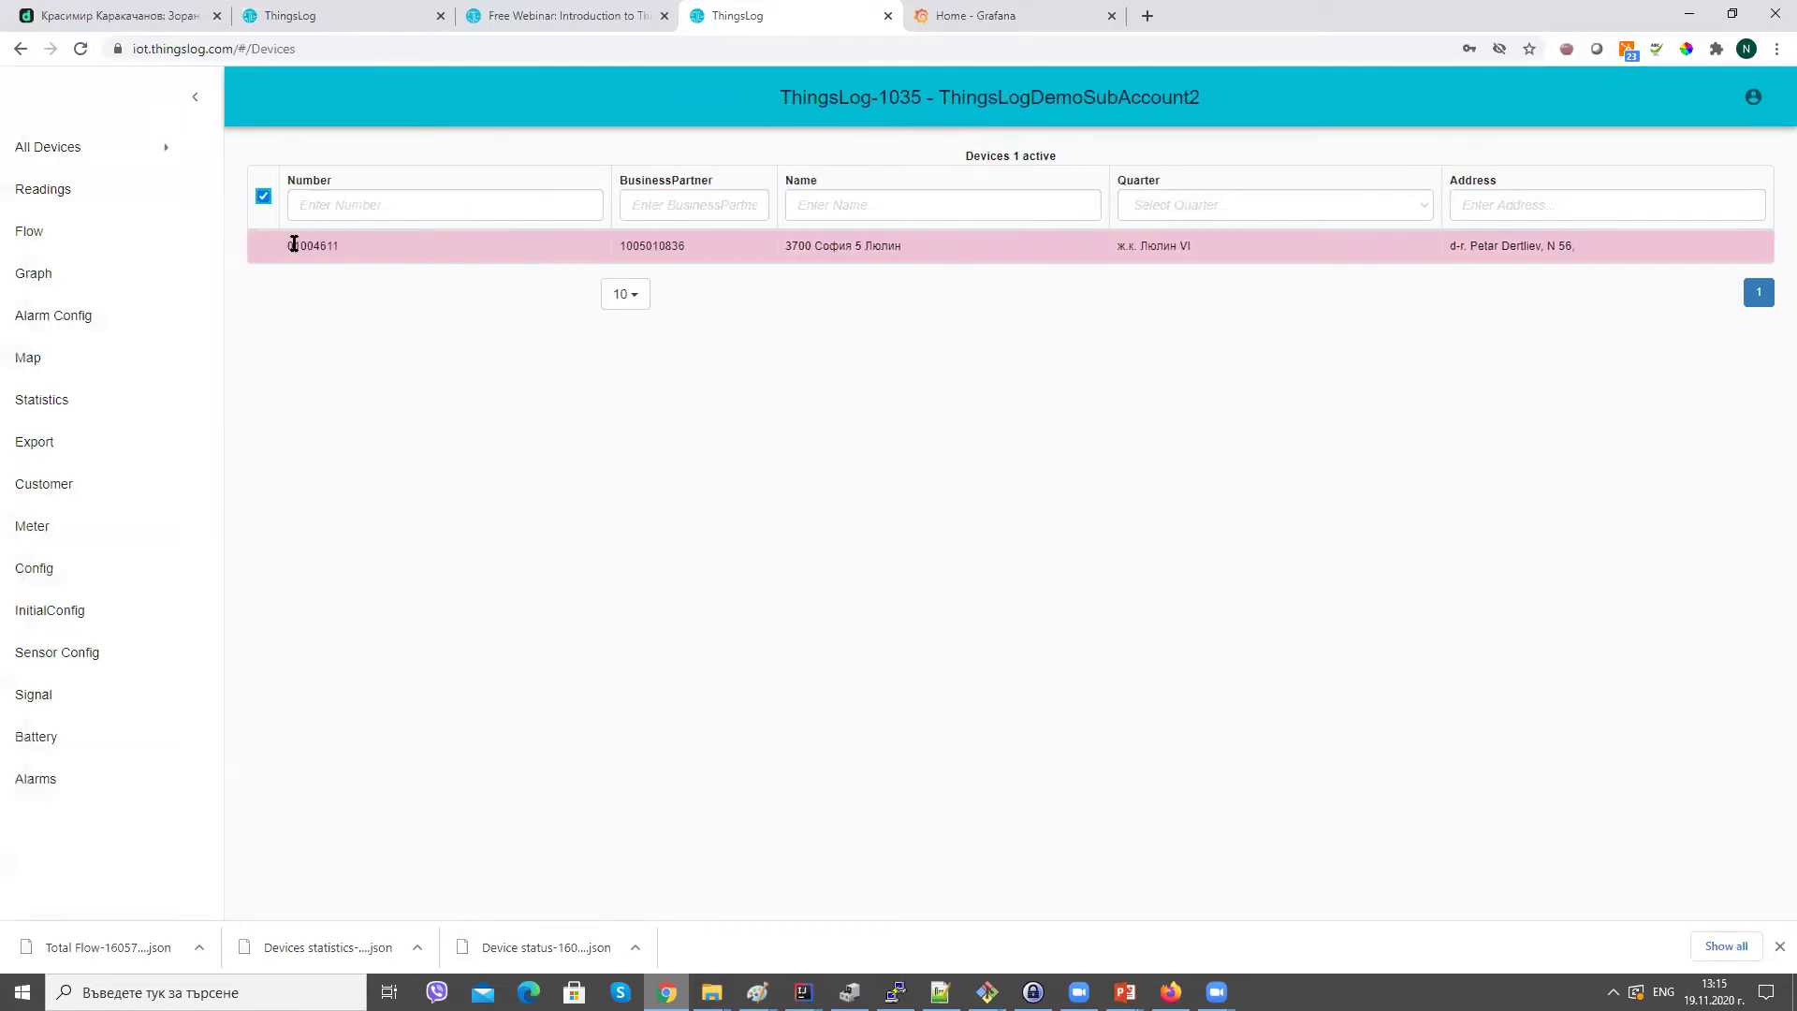
Rename the sensor to Water Meter with model Itron and serial 2332423.
left_click(114, 665)
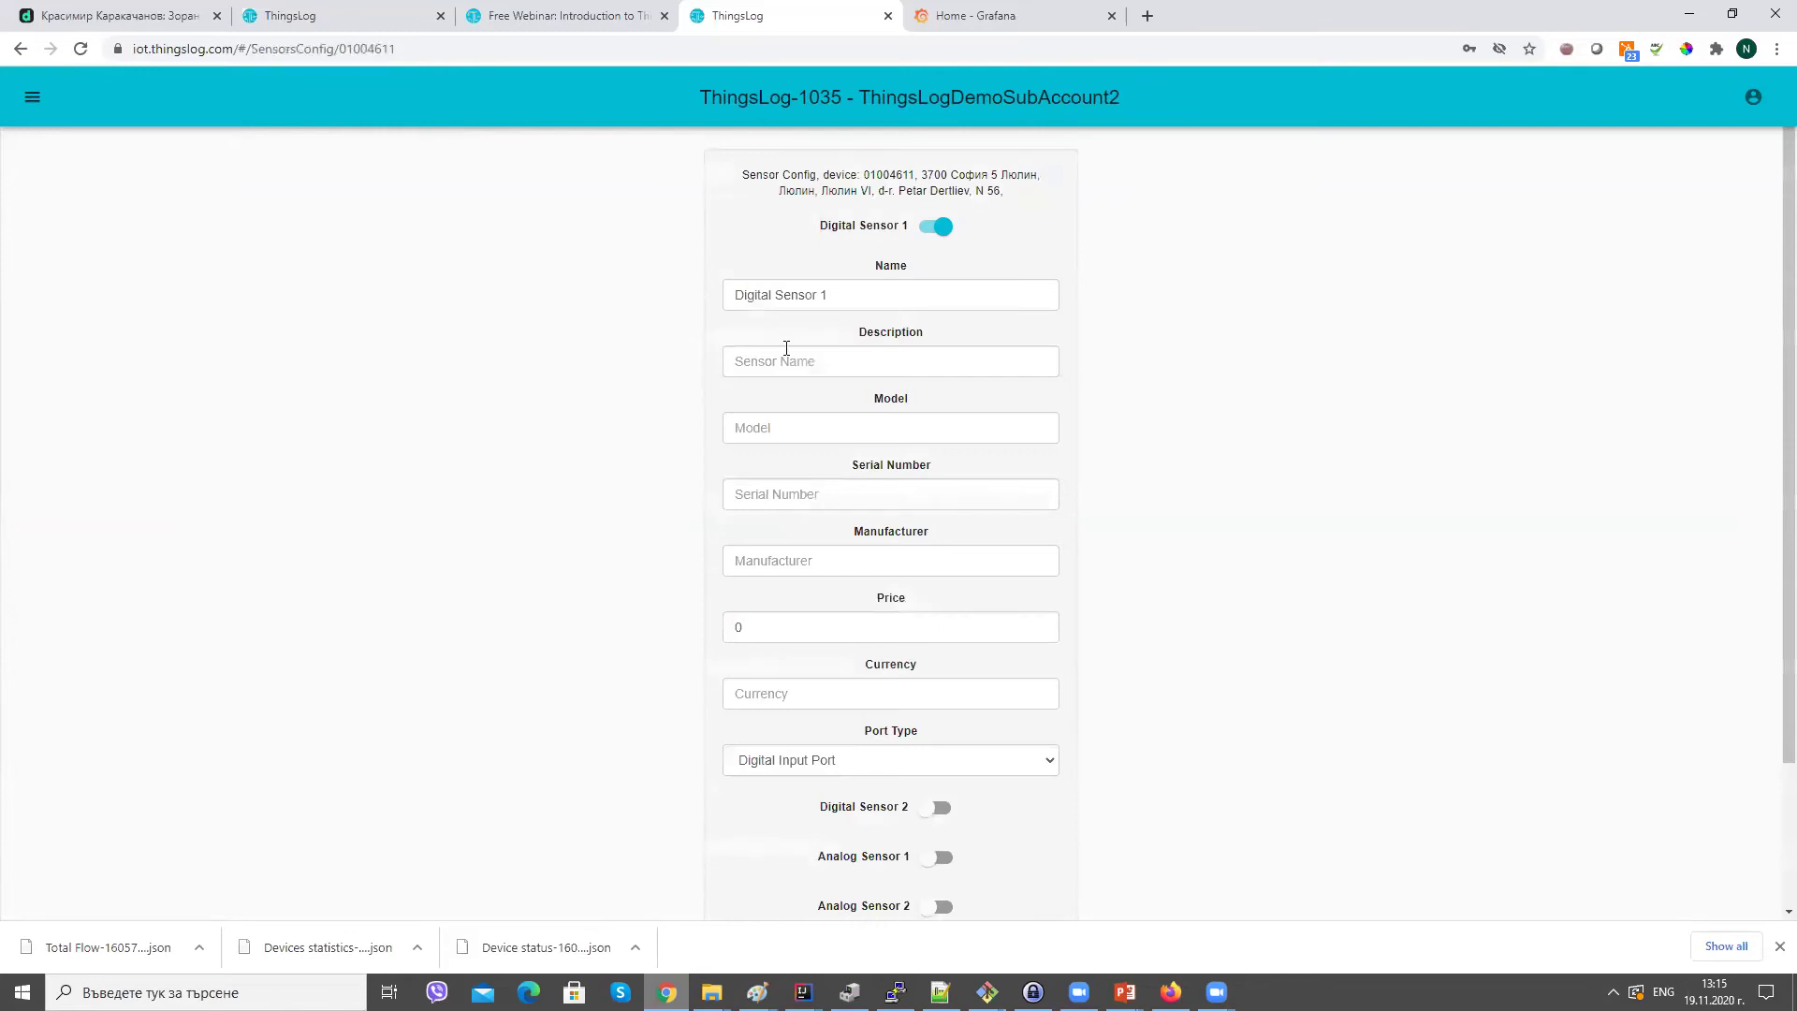
triple_click(909, 288)
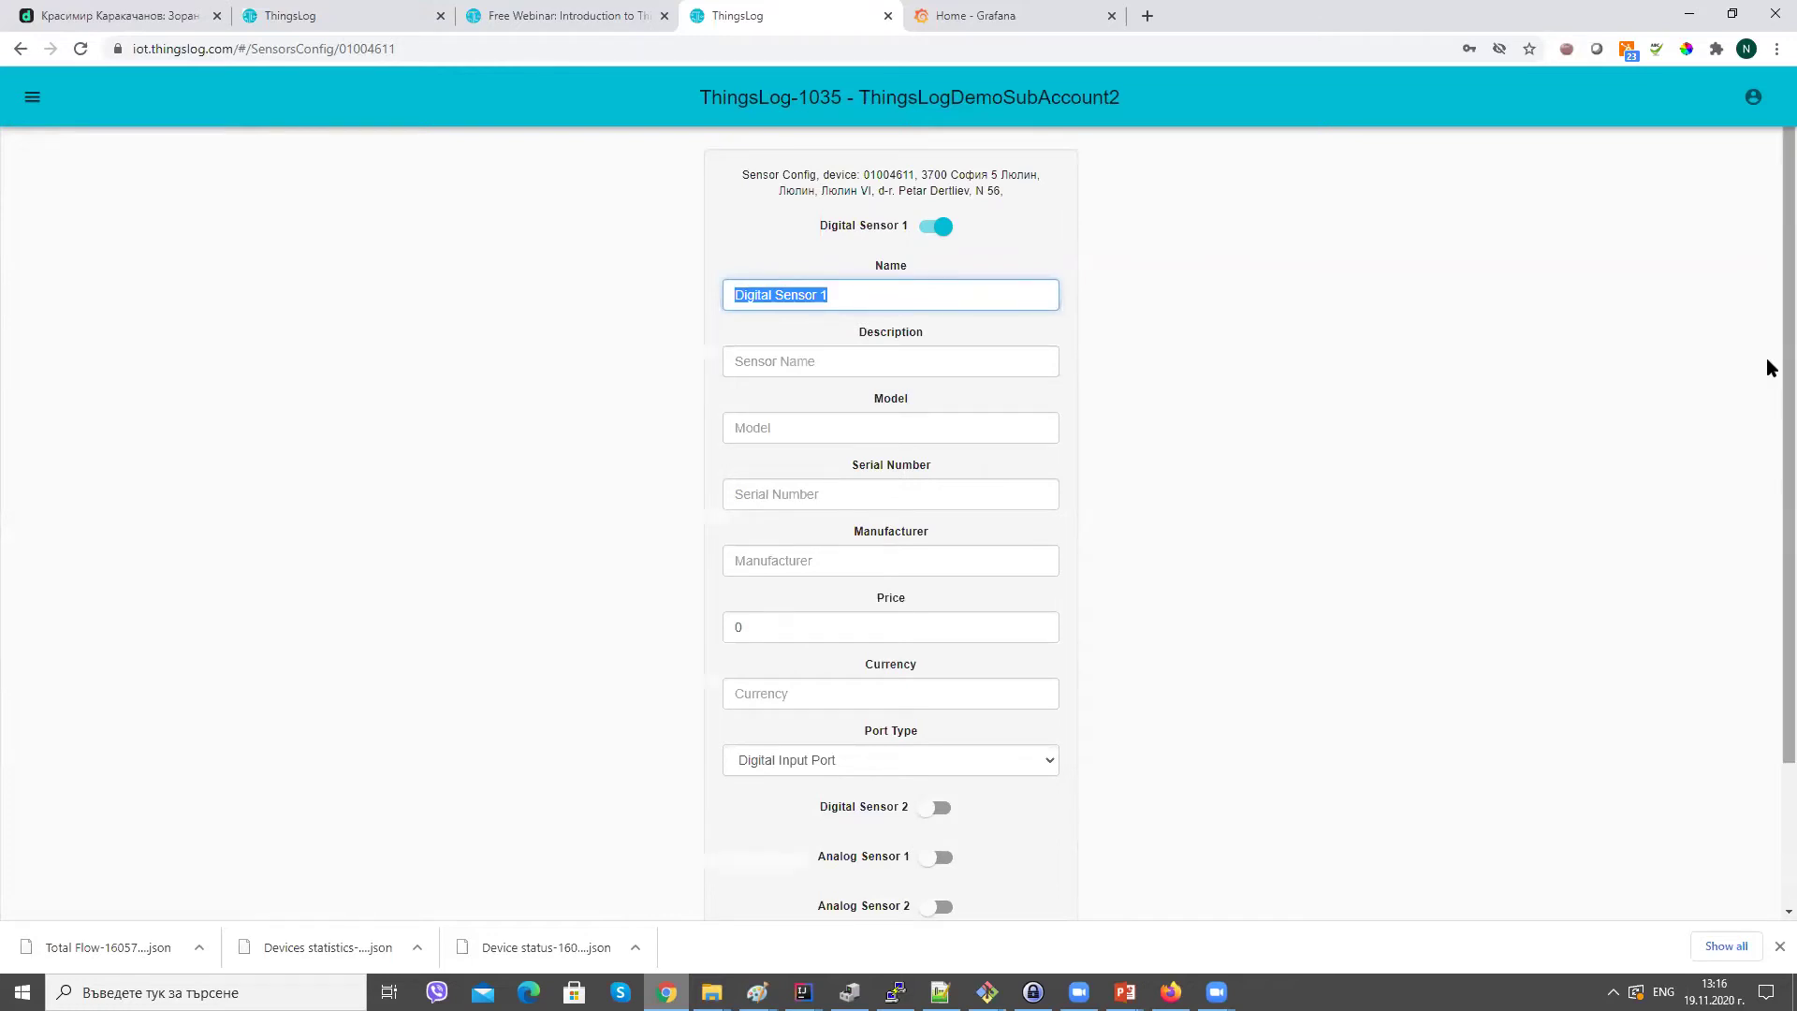
scroll(1769, 412, "down", 2)
scroll(1769, 375, "up", 2)
type("Small")
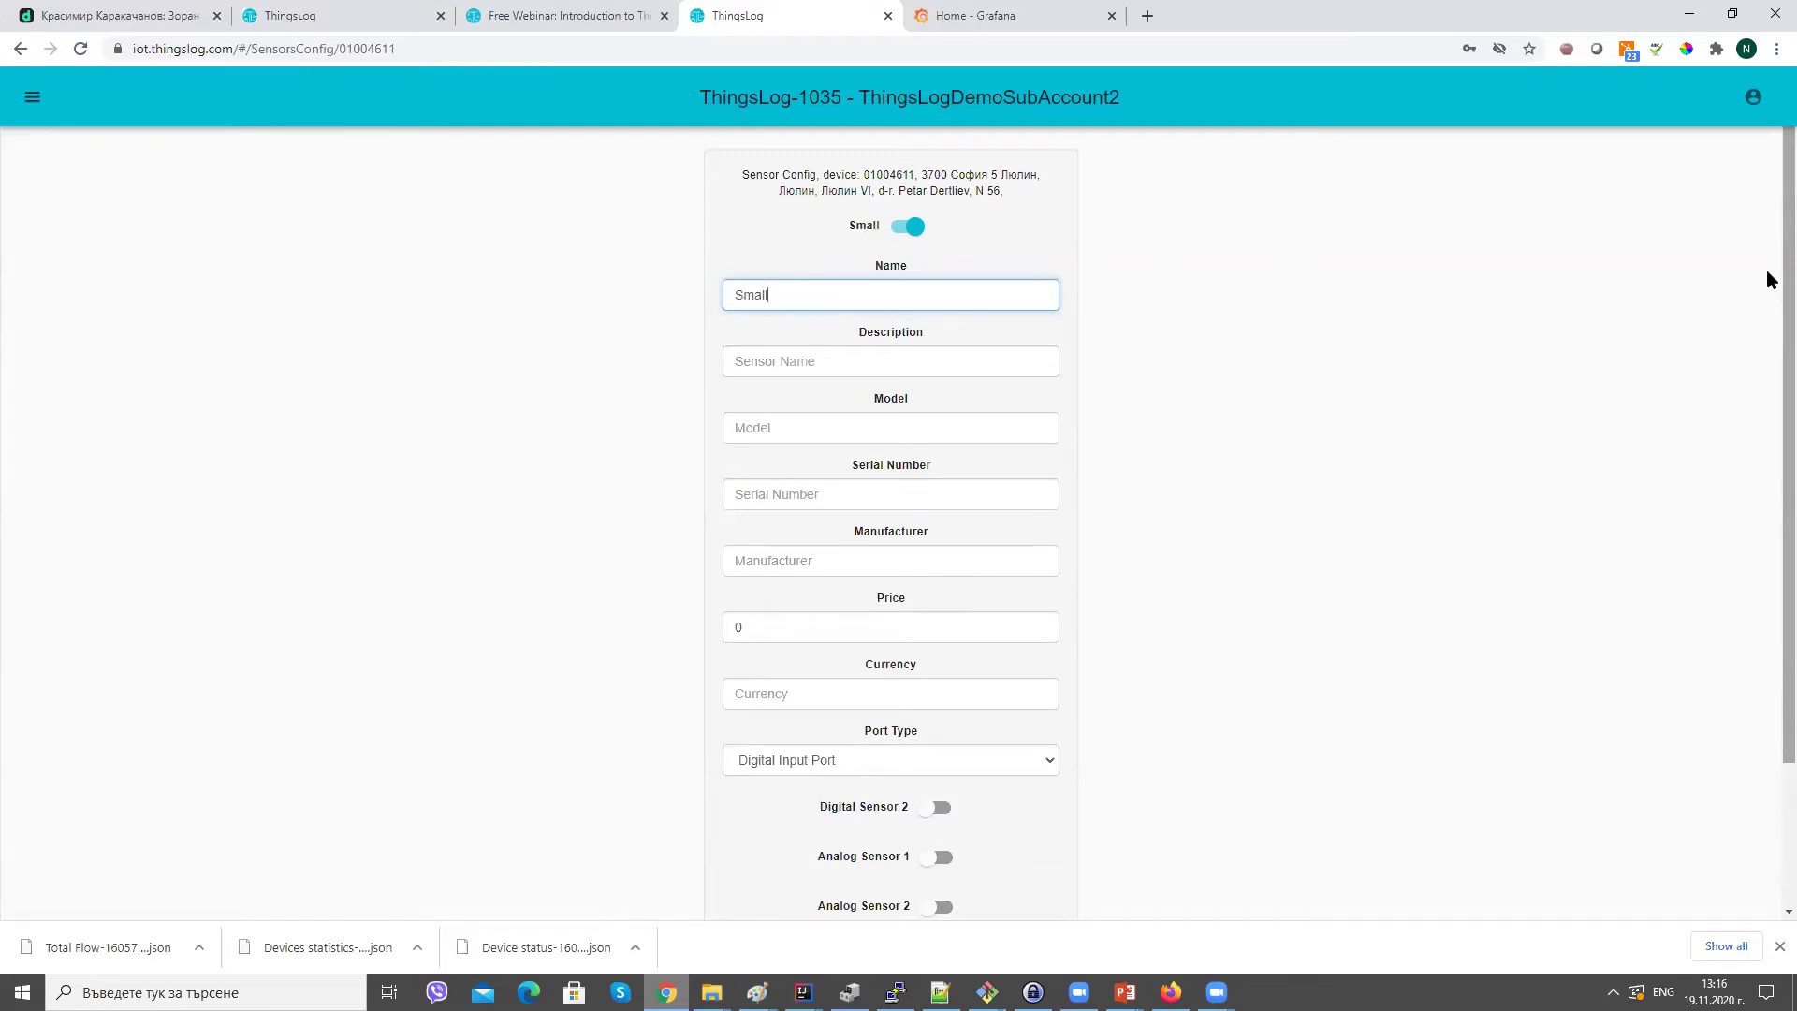
key("BackSpace")
key("BackSpace")
key("BackSpace")
key("BackSpace")
key("BackSpace")
type("Wat")
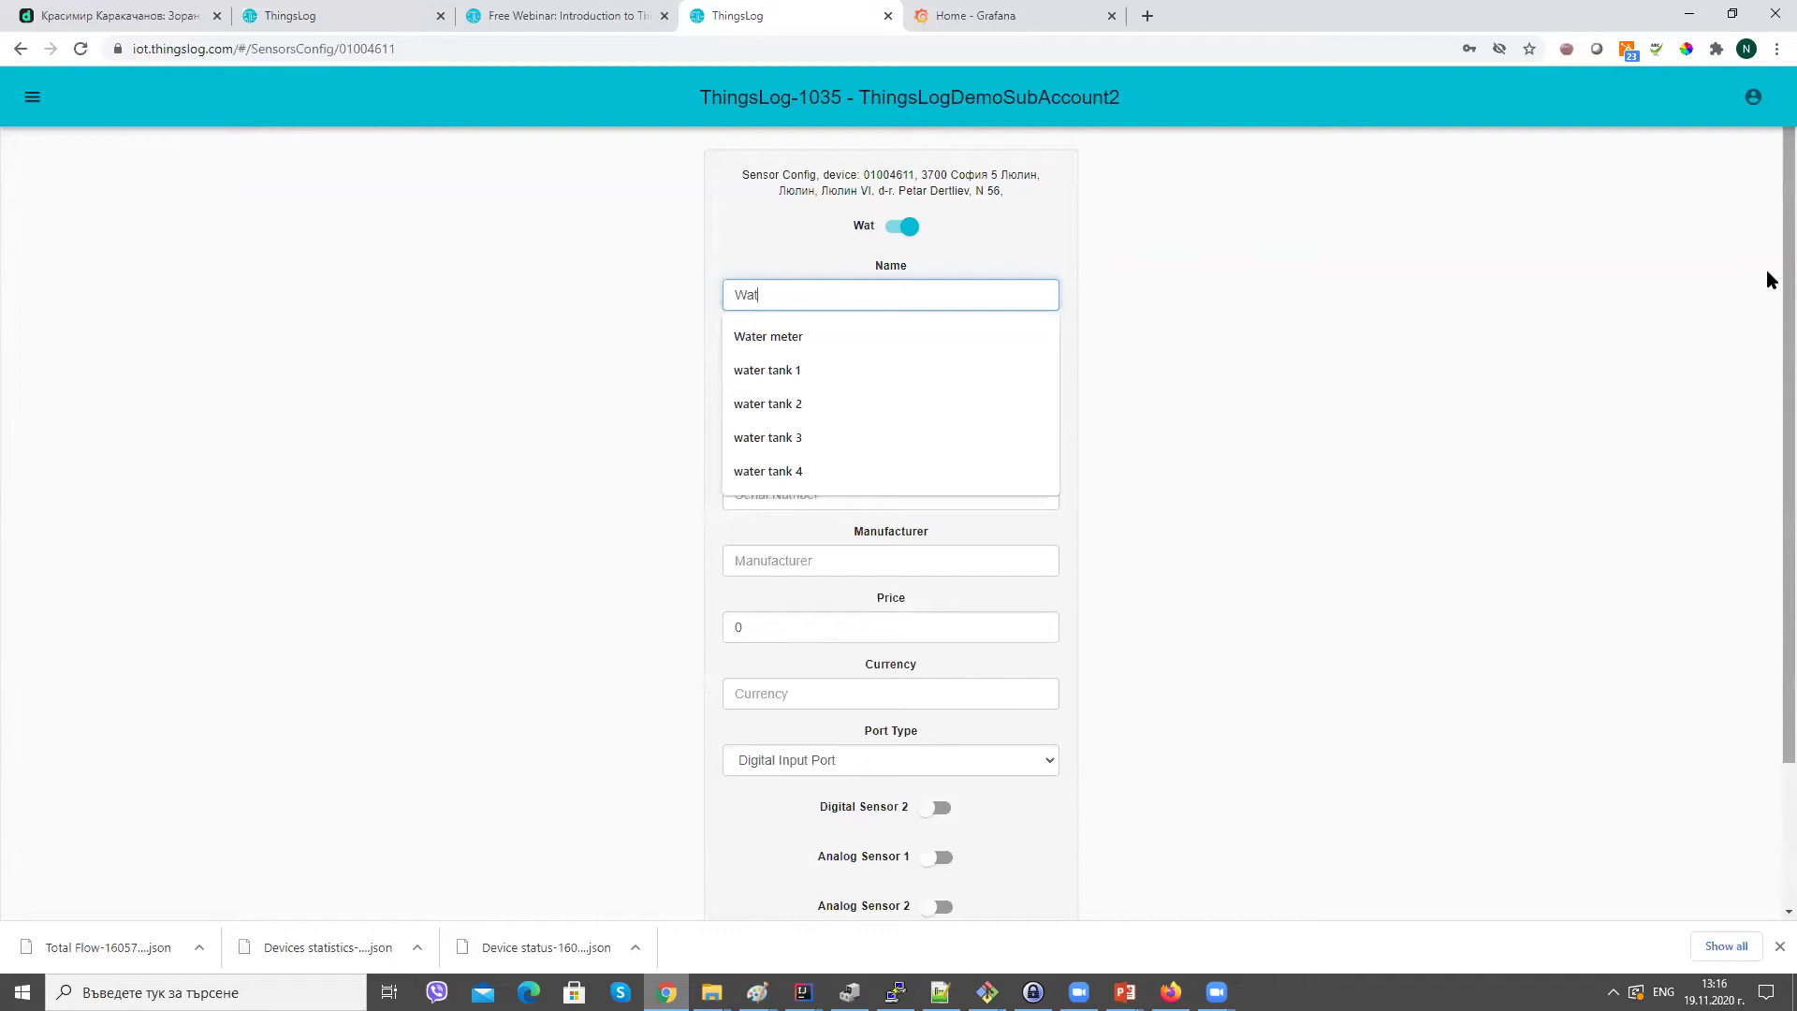
type("er Ma")
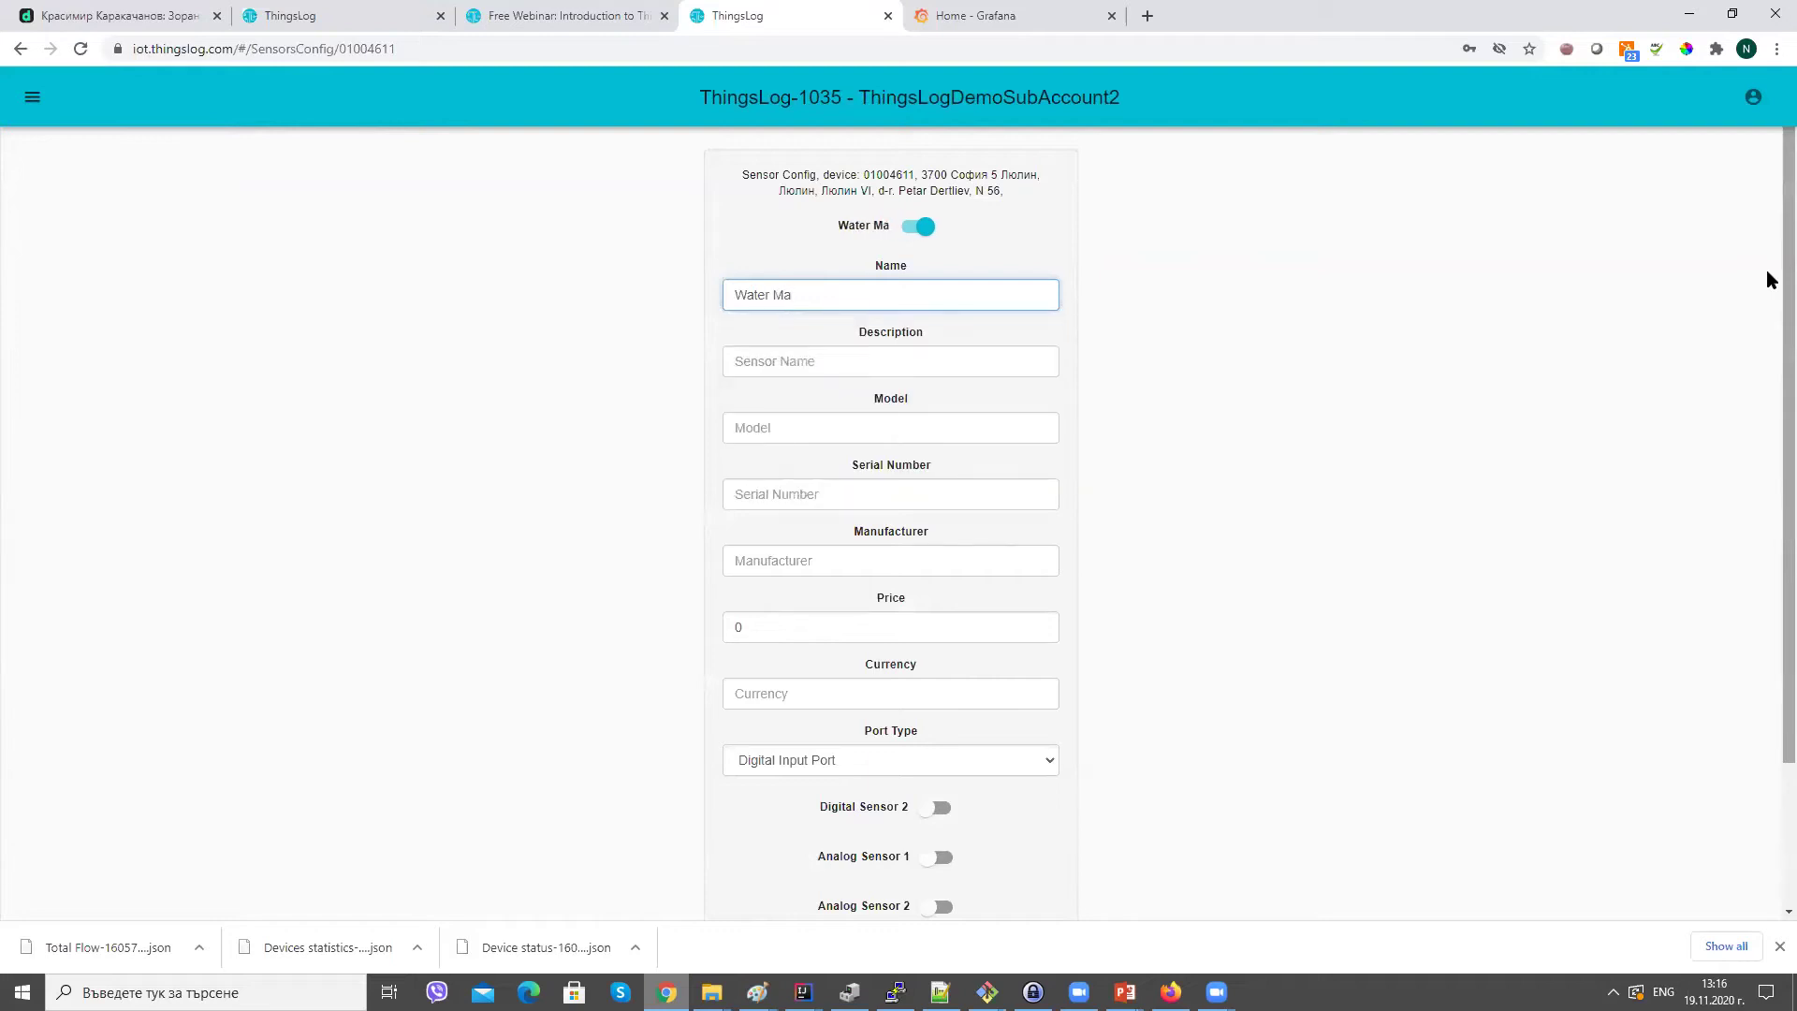
key("BackSpace")
type("eter")
key("Tab")
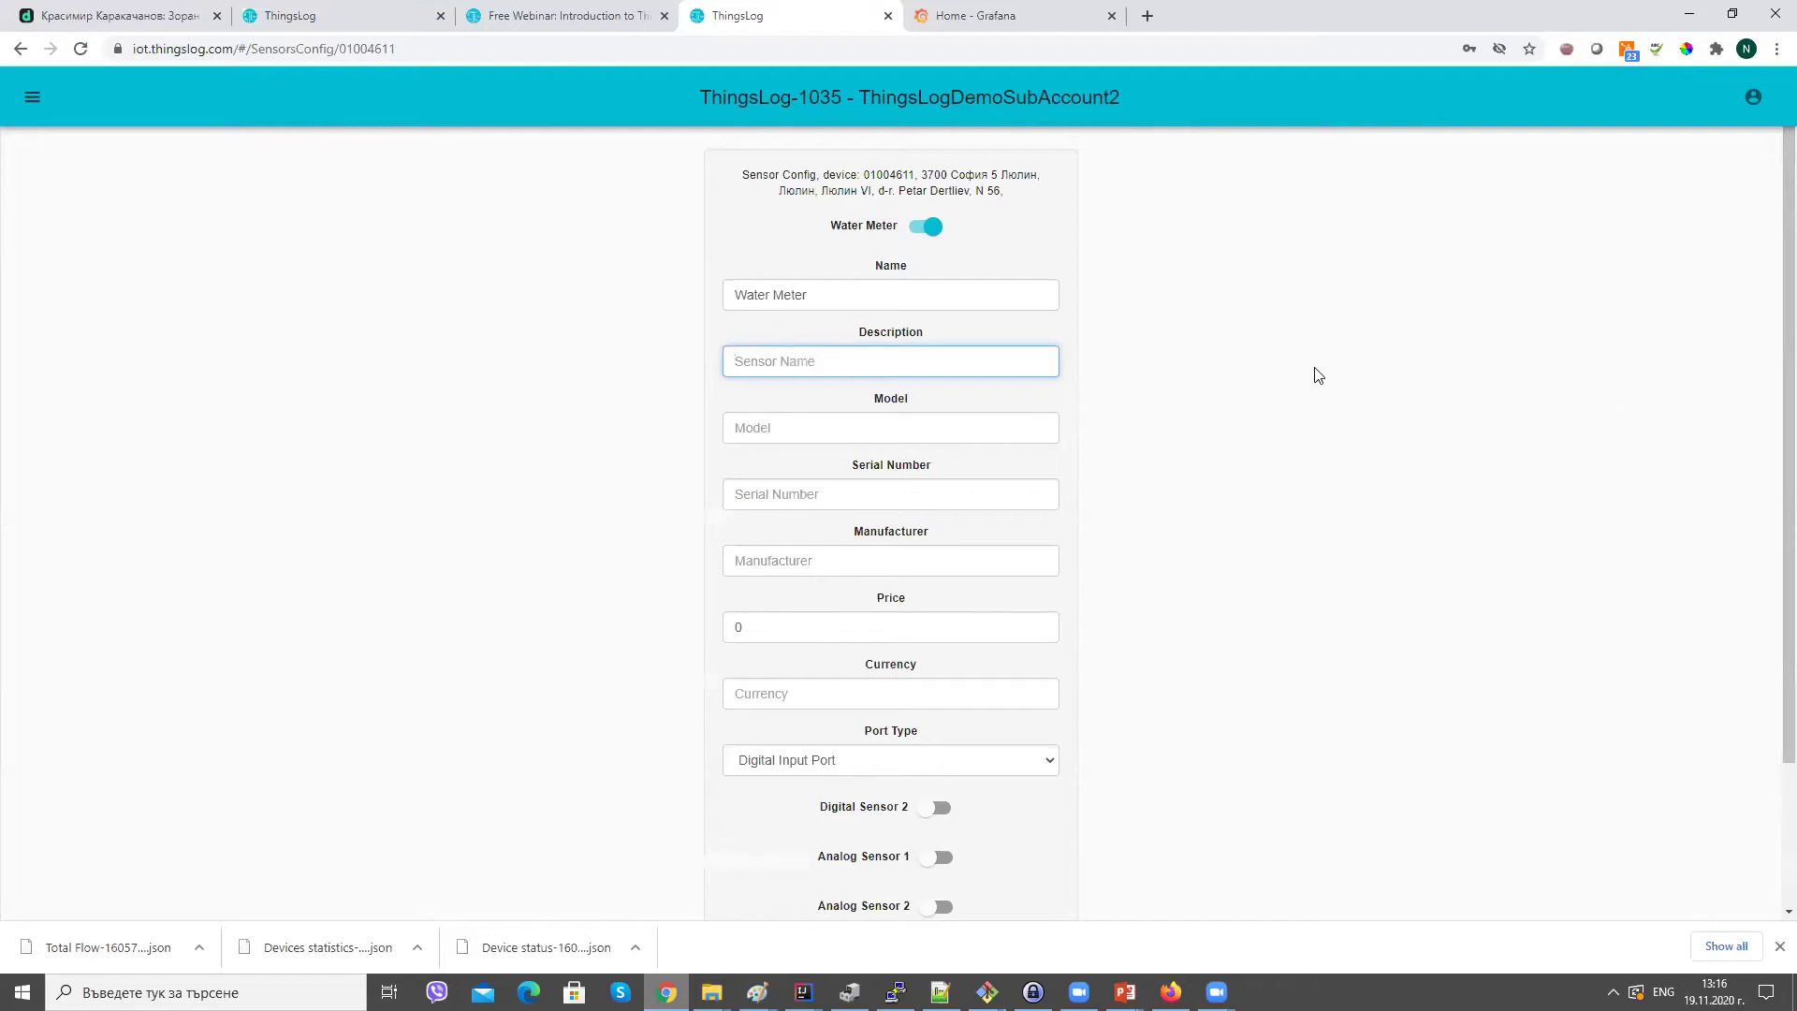
key("Tab")
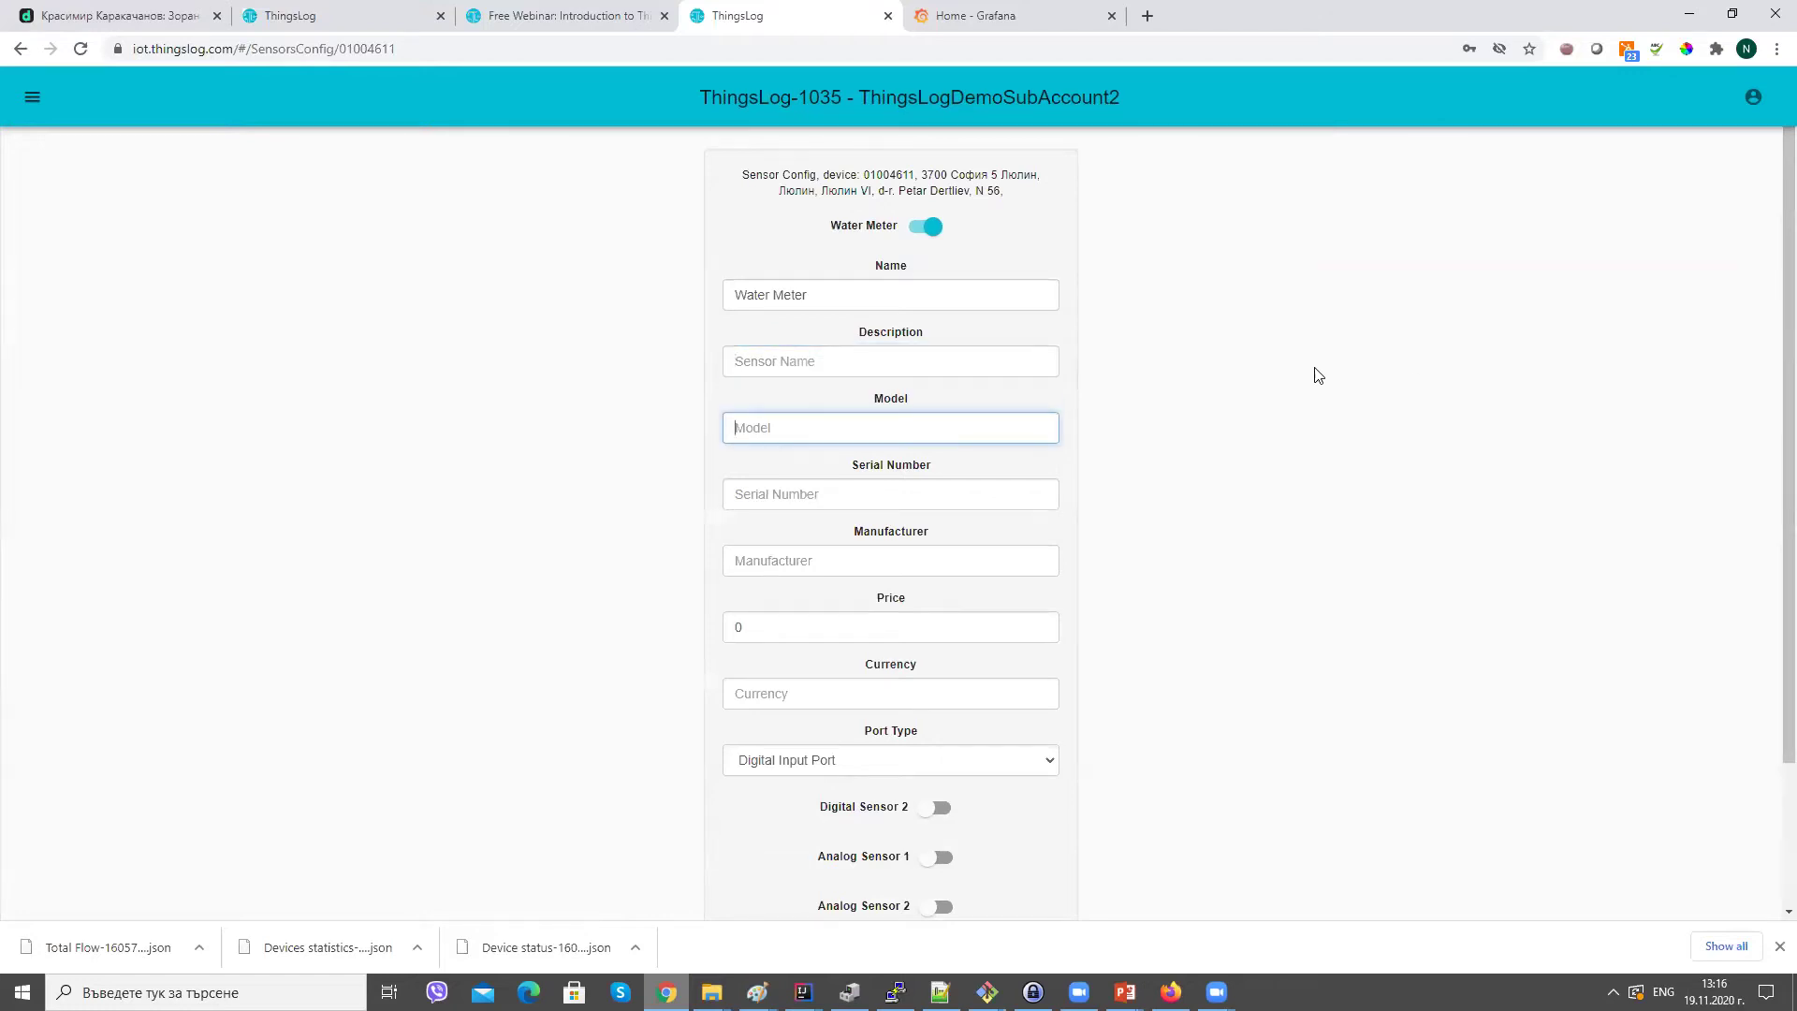
type("Itron")
key("Tab")
type("2332423")
key("Tab")
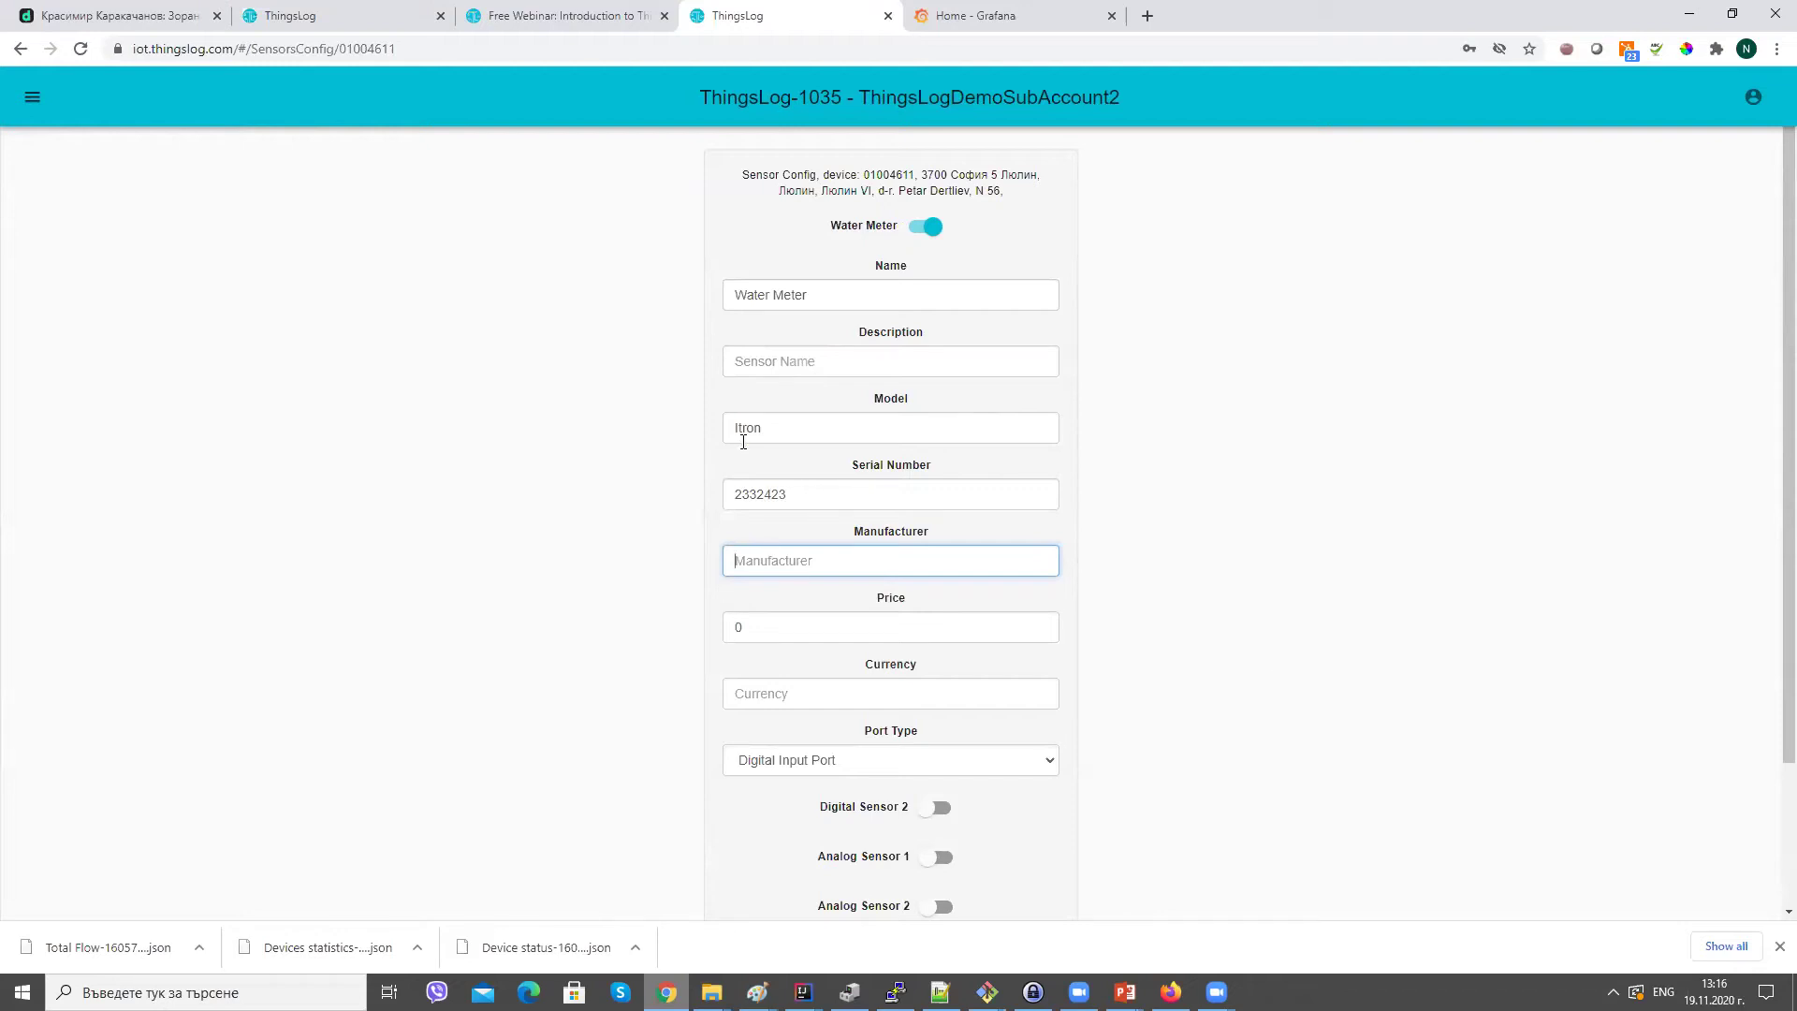
Set the sensor's price to 3 with currency BGN and save.
left_click(828, 690)
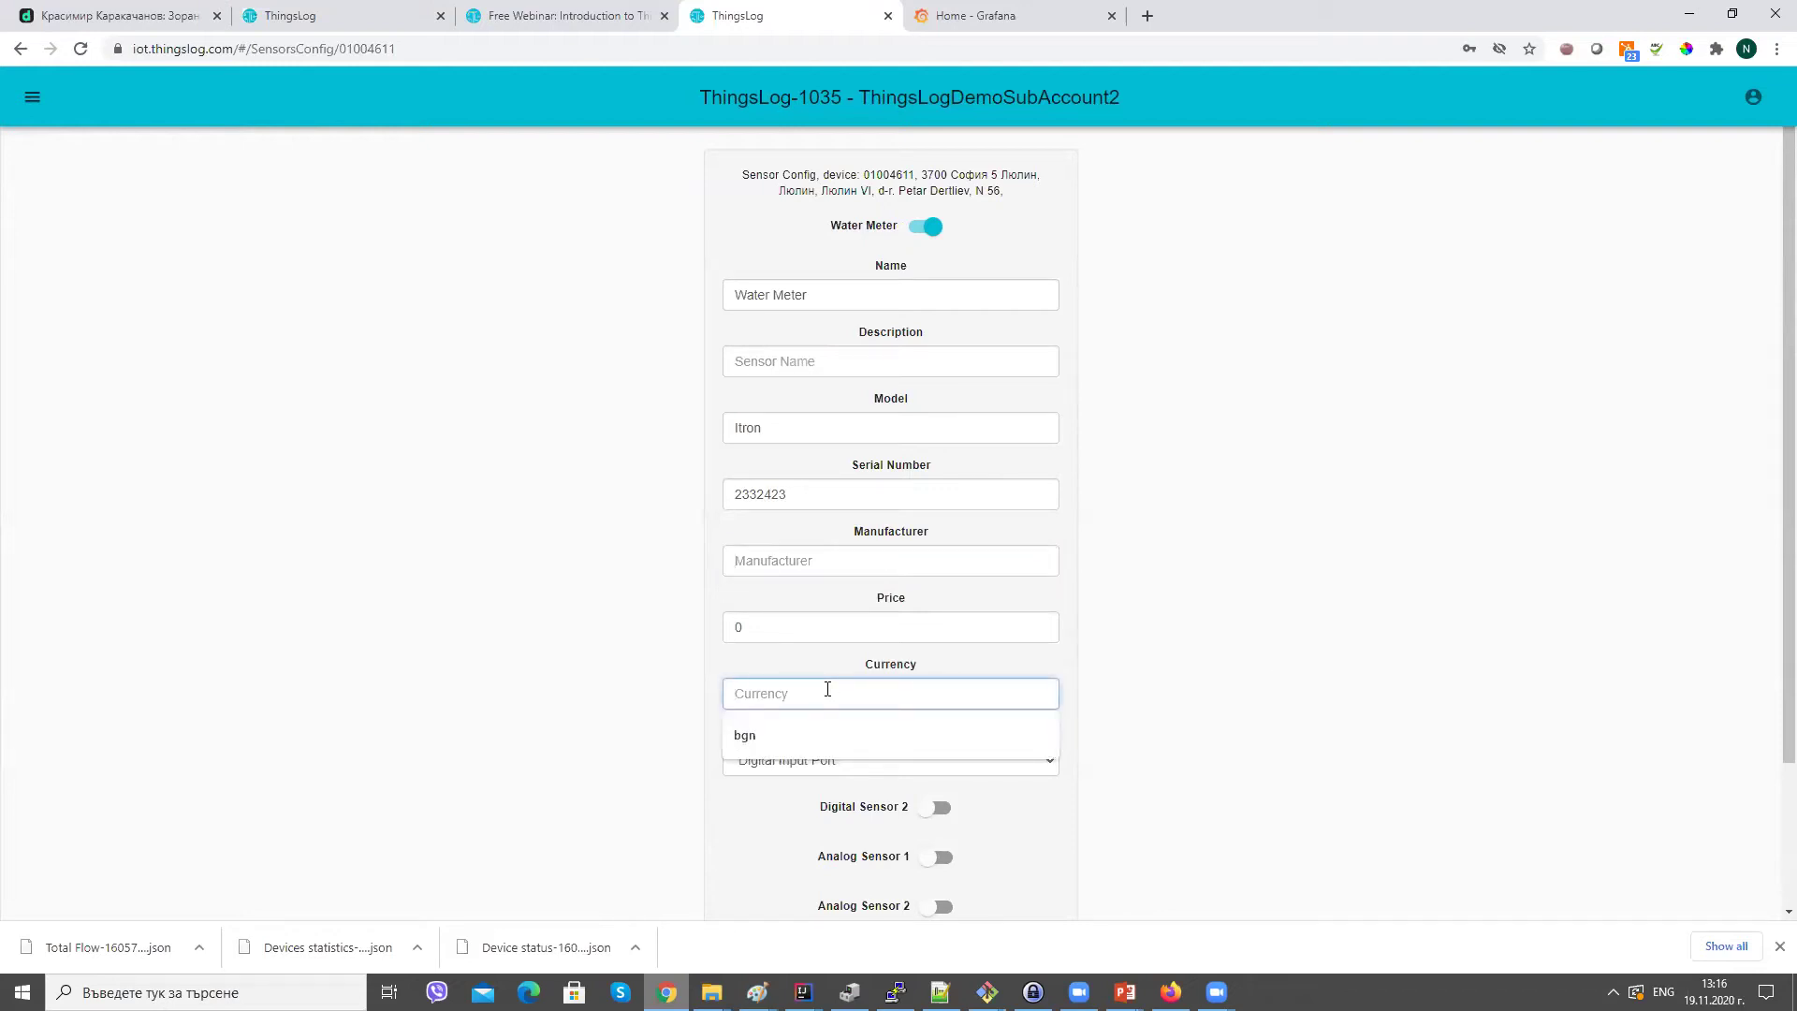
type("bg")
key("BackSpace")
key("BackSpace")
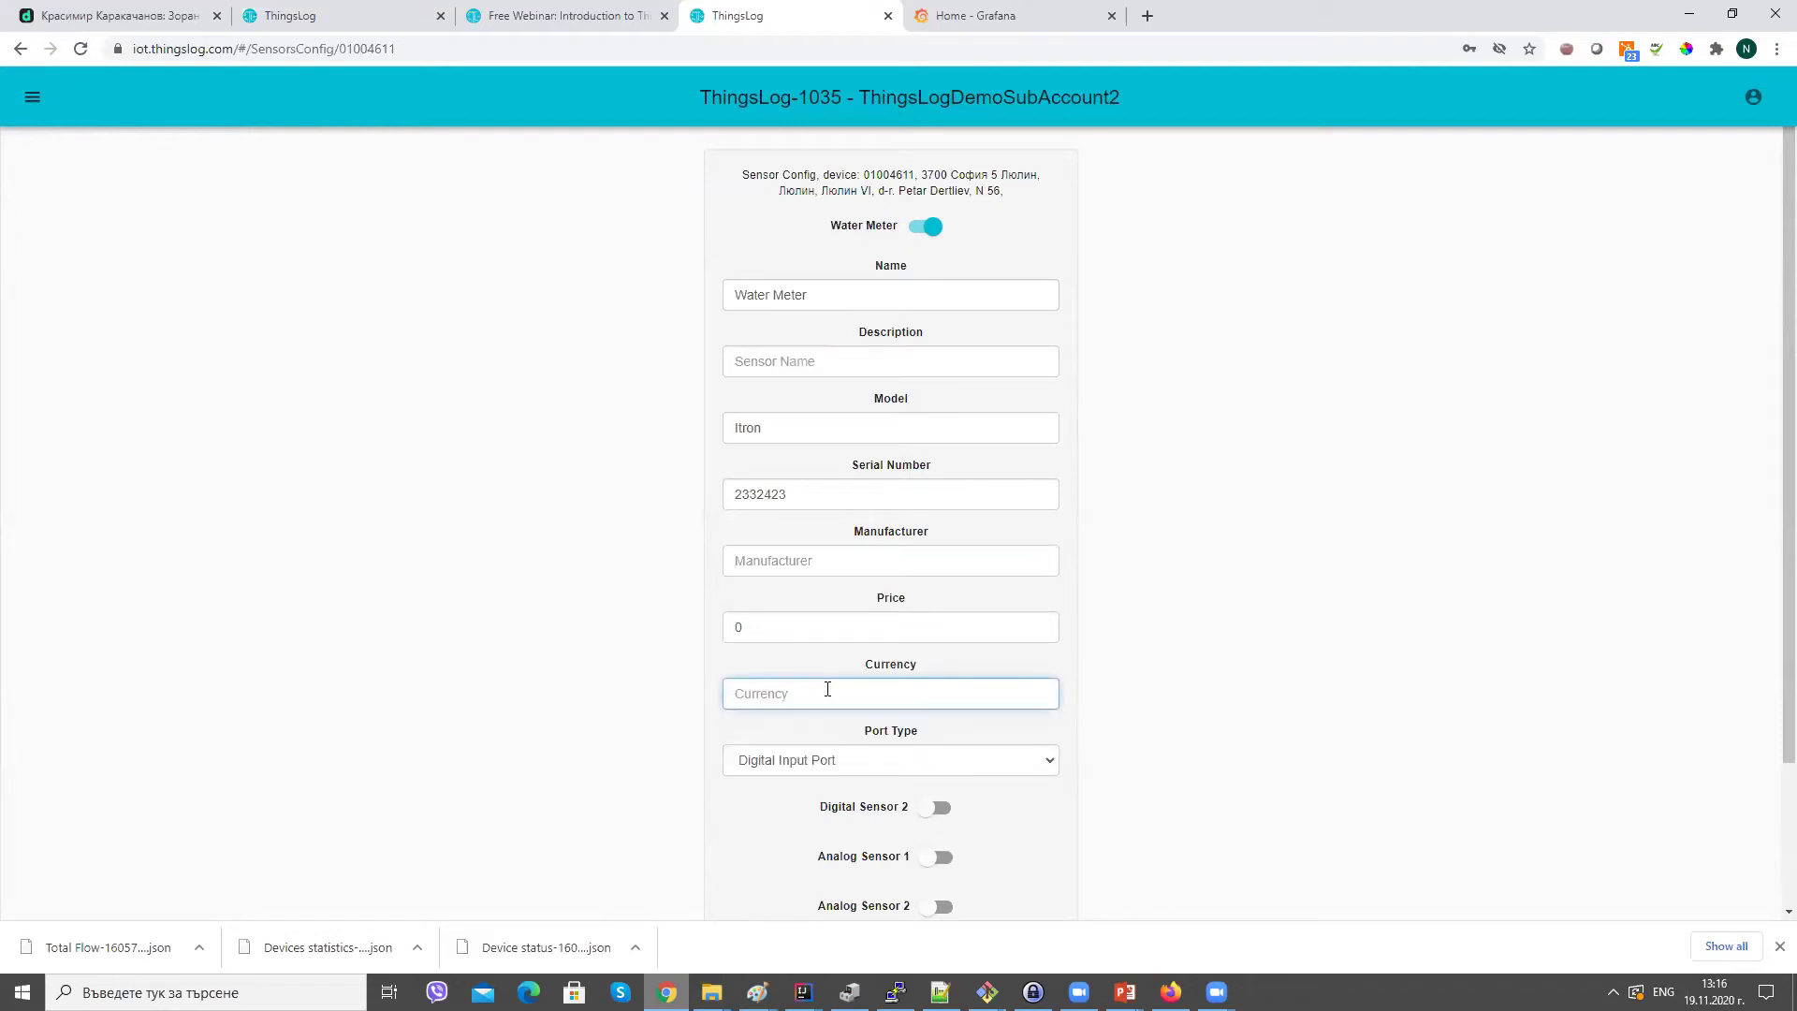
type("BGN")
key("Escape")
key("Tab")
double_click(773, 628)
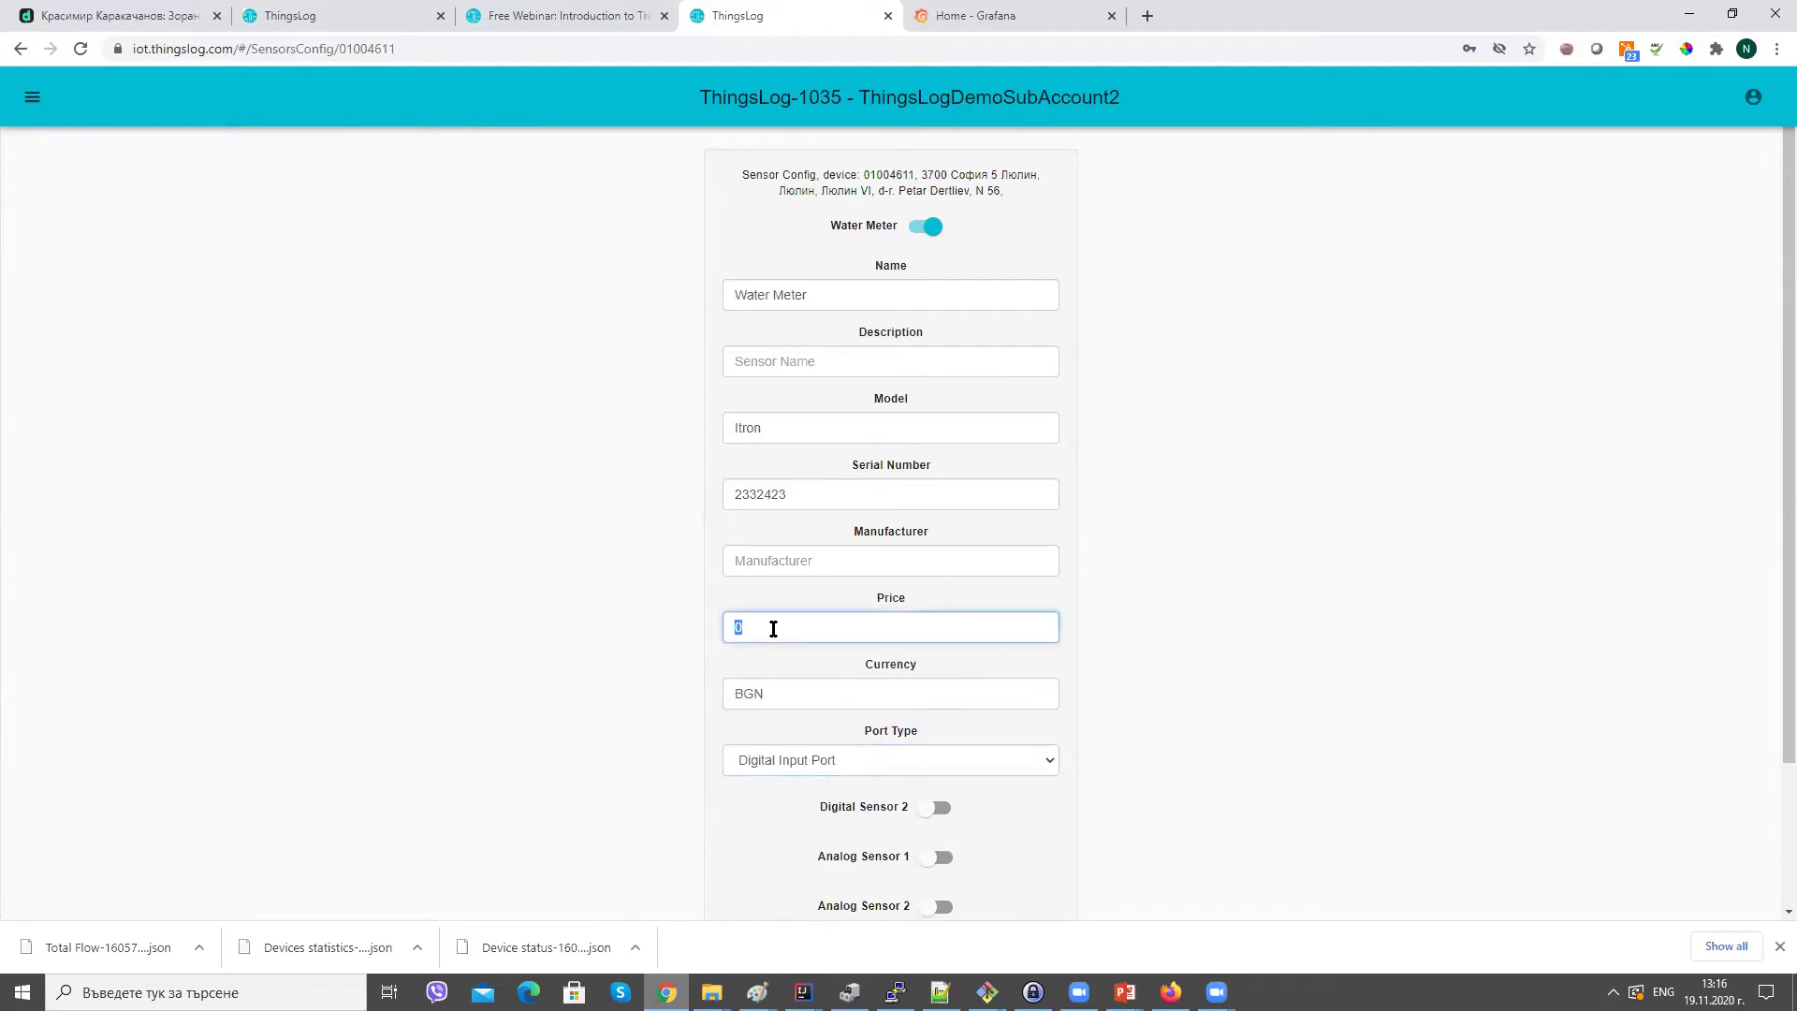
type("3")
key("Tab")
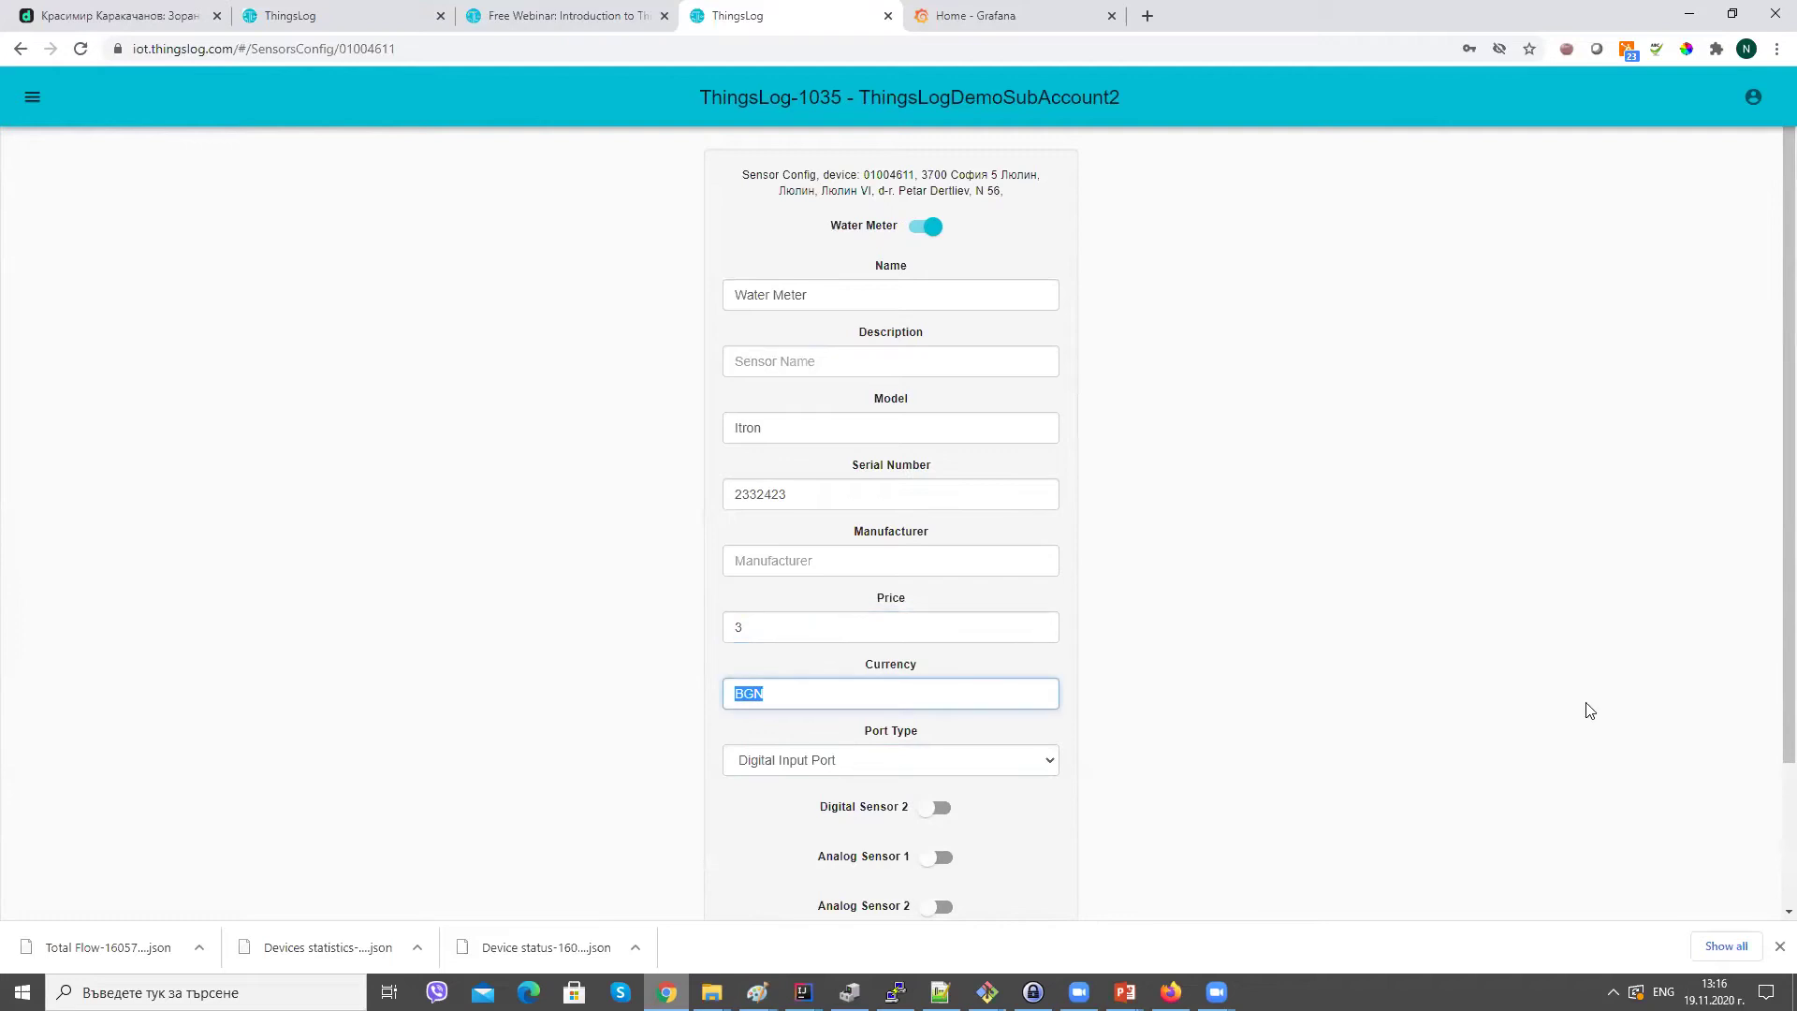
scroll(1769, 667, "down", 2)
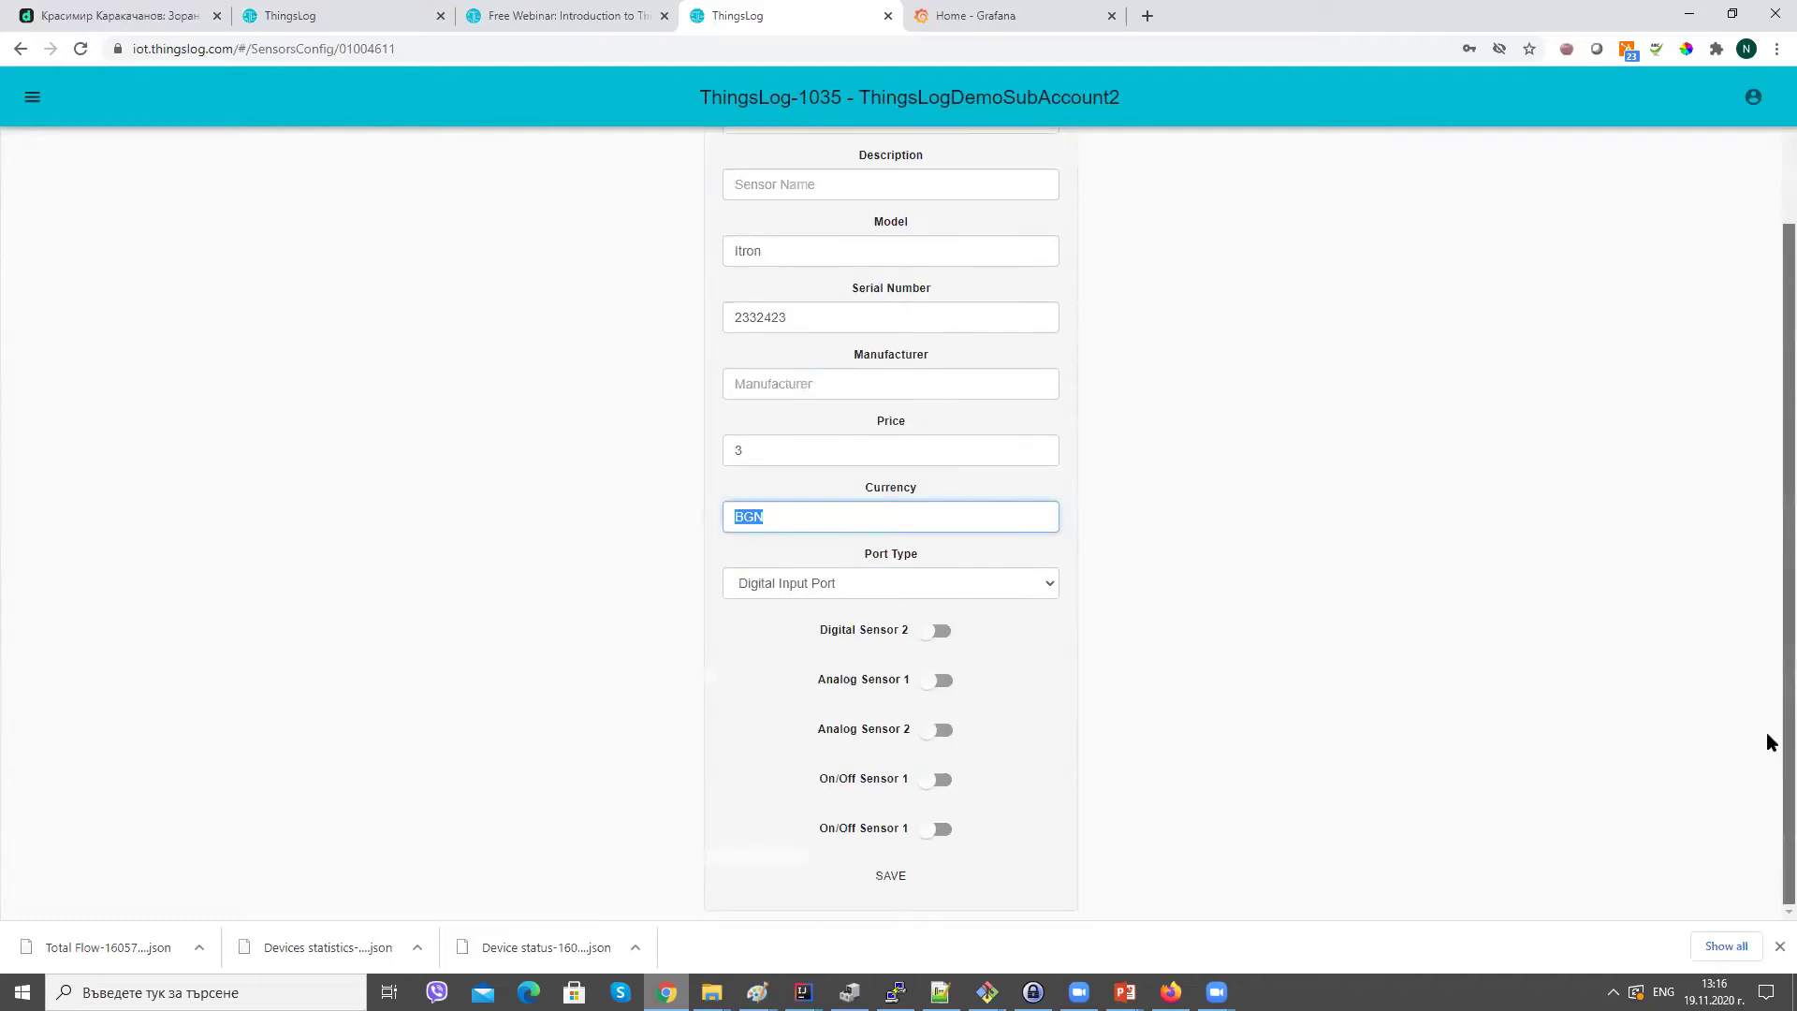
left_click(896, 877)
left_click(897, 877)
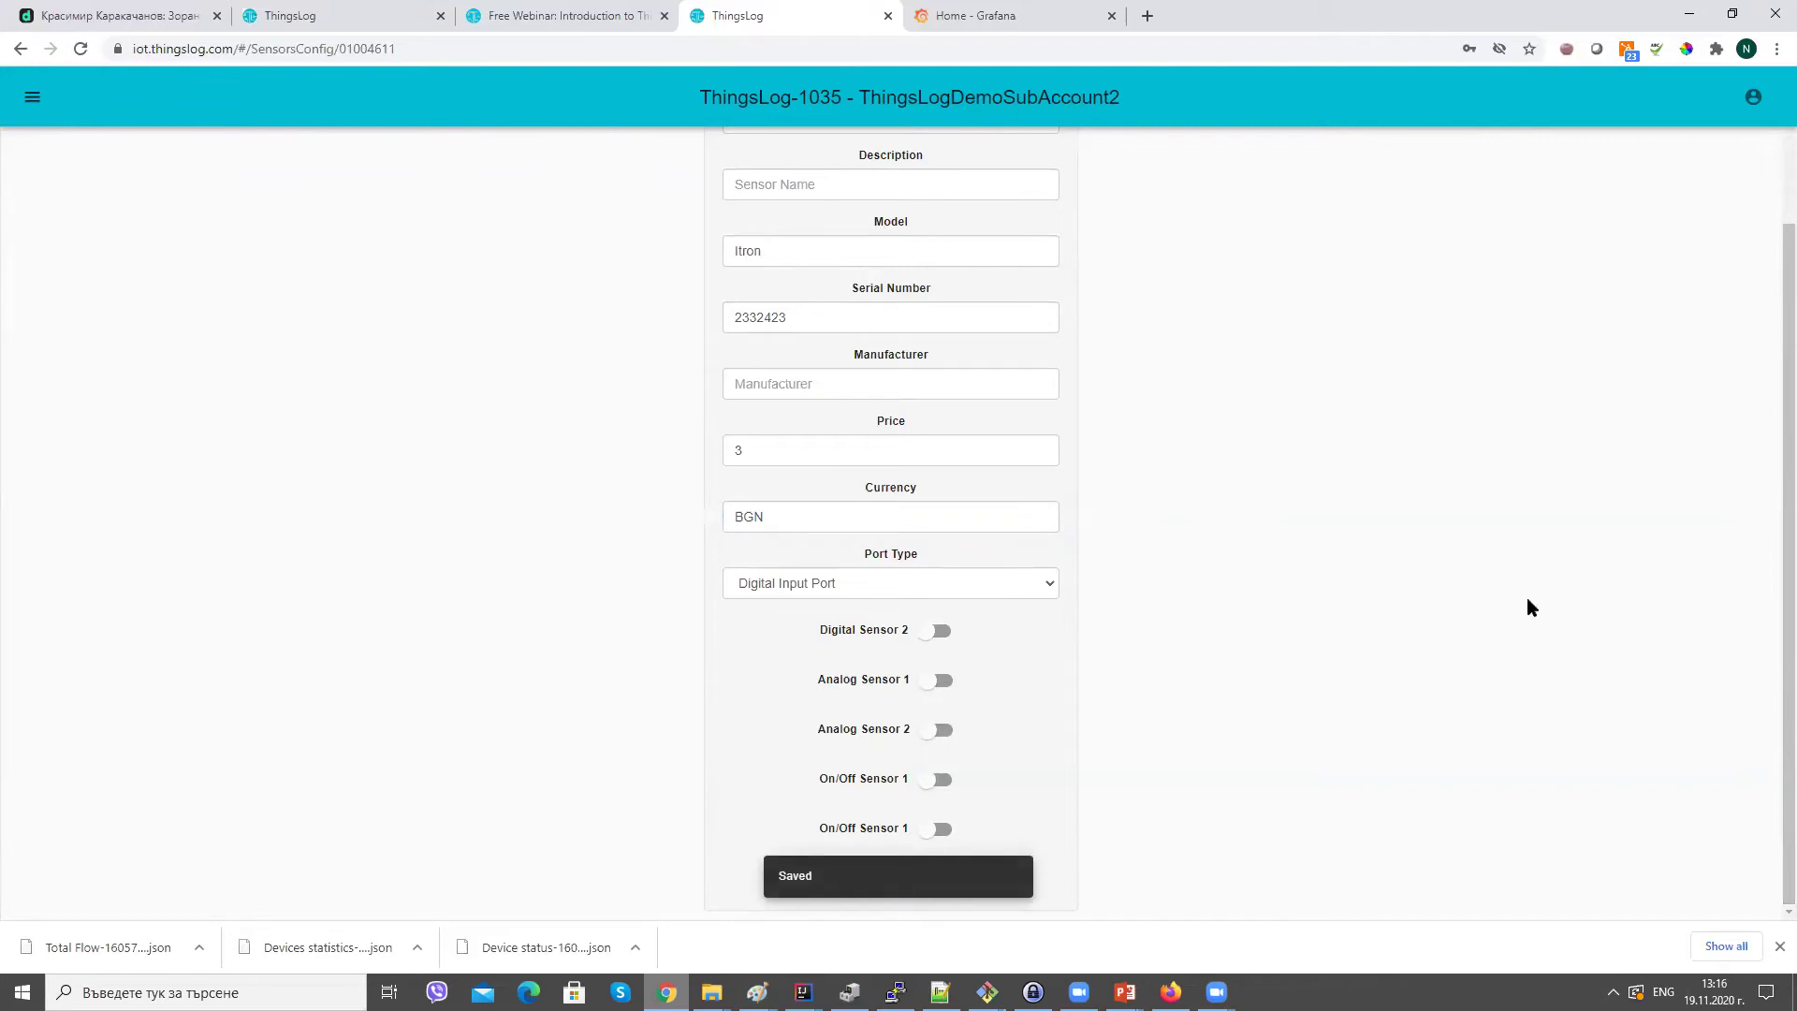
scroll(1770, 709, "up", 2)
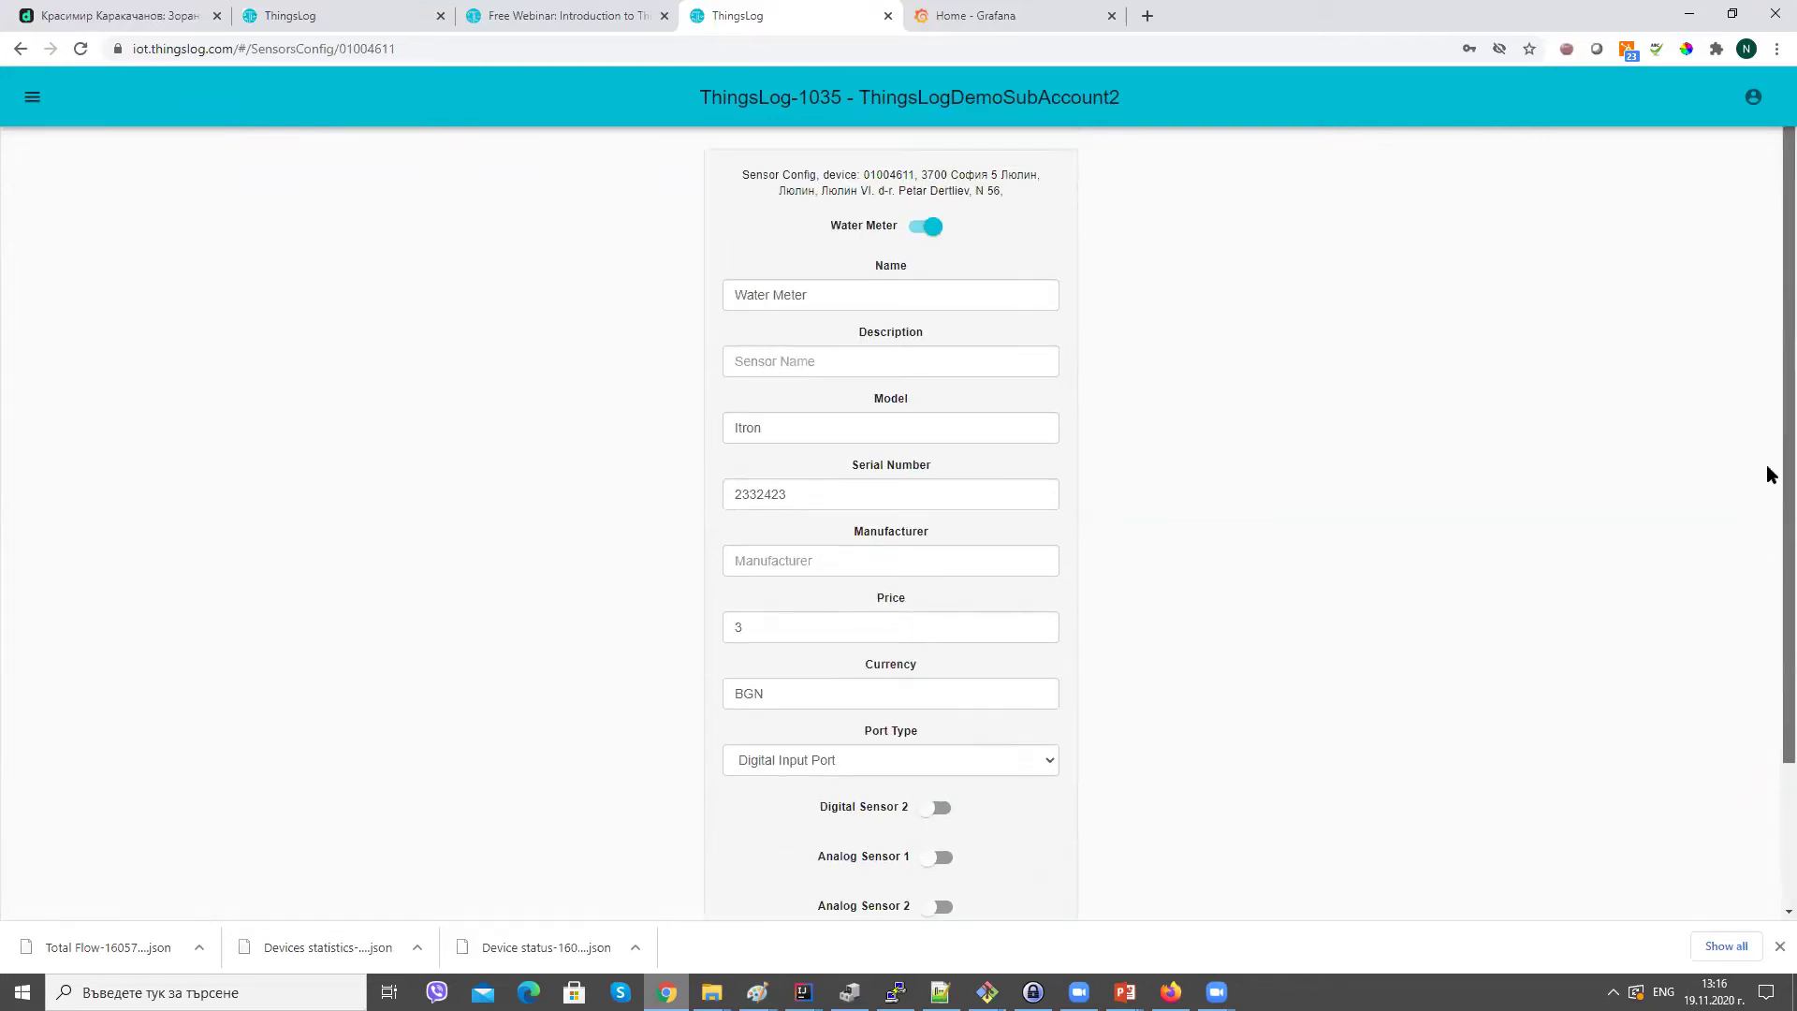
Switch to the parent account and open device 01001115's sensor configuration.
left_click(33, 97)
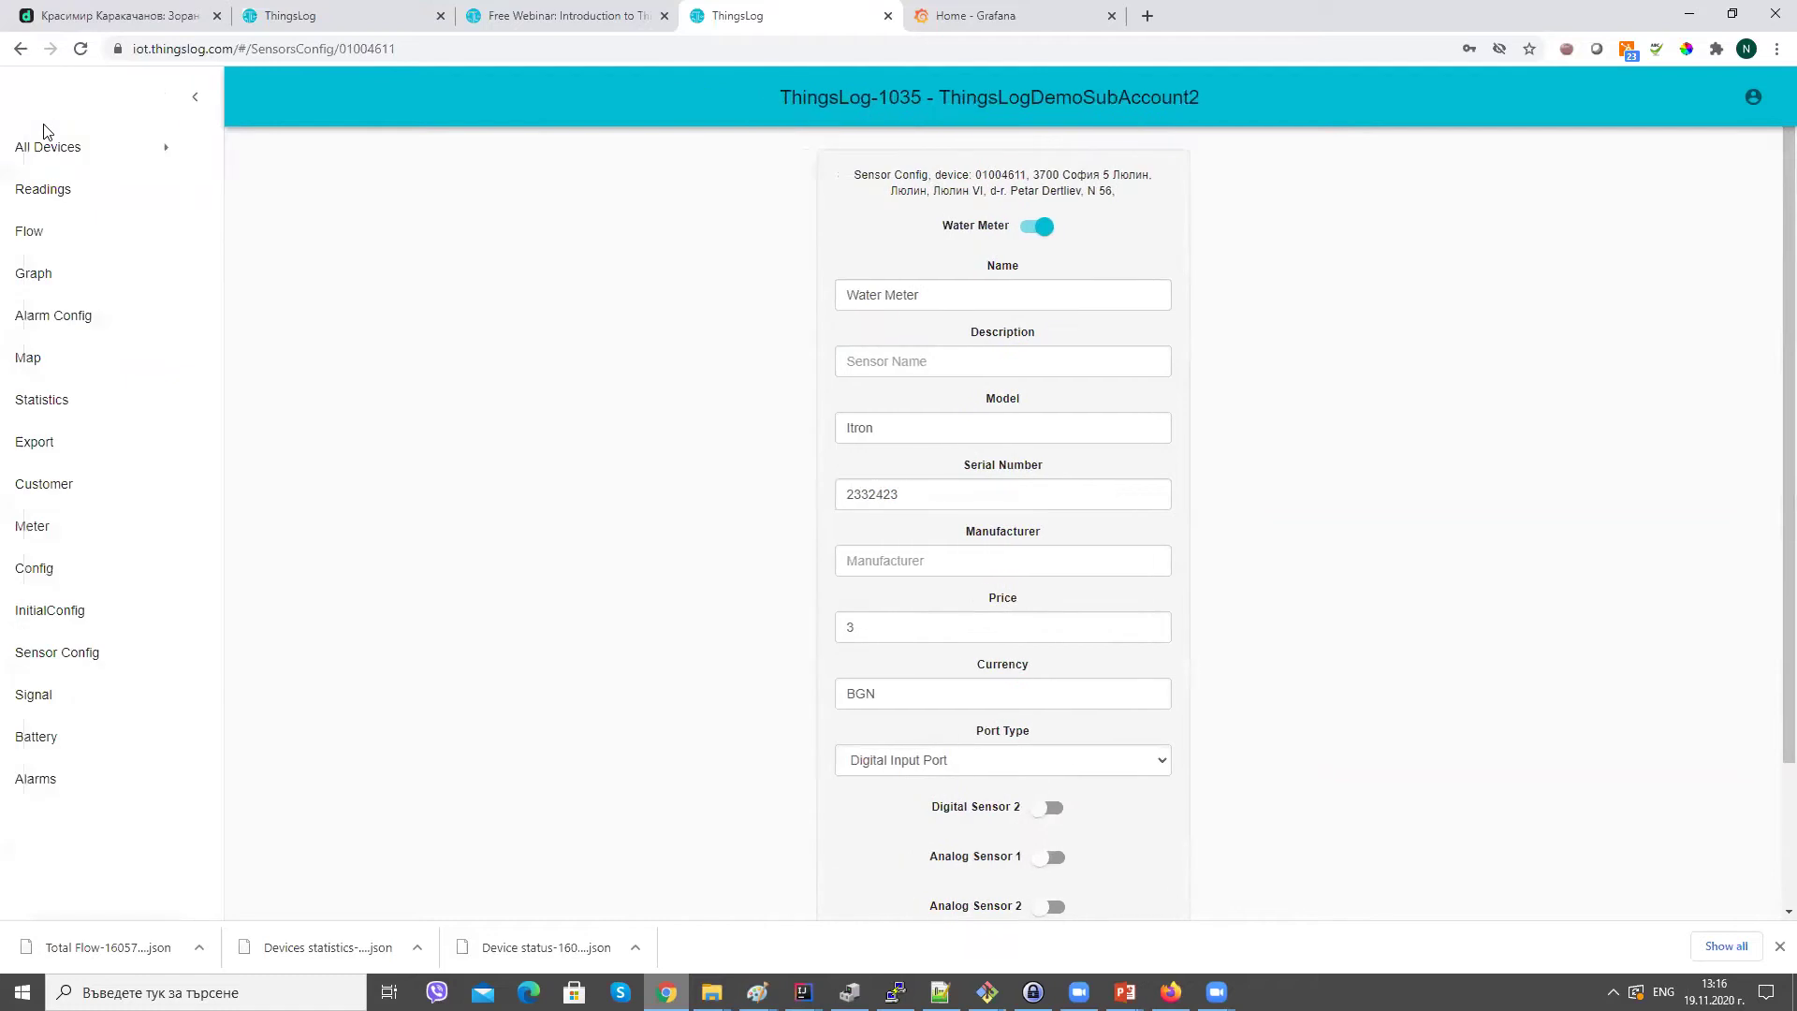
left_click(47, 147)
left_click(56, 198)
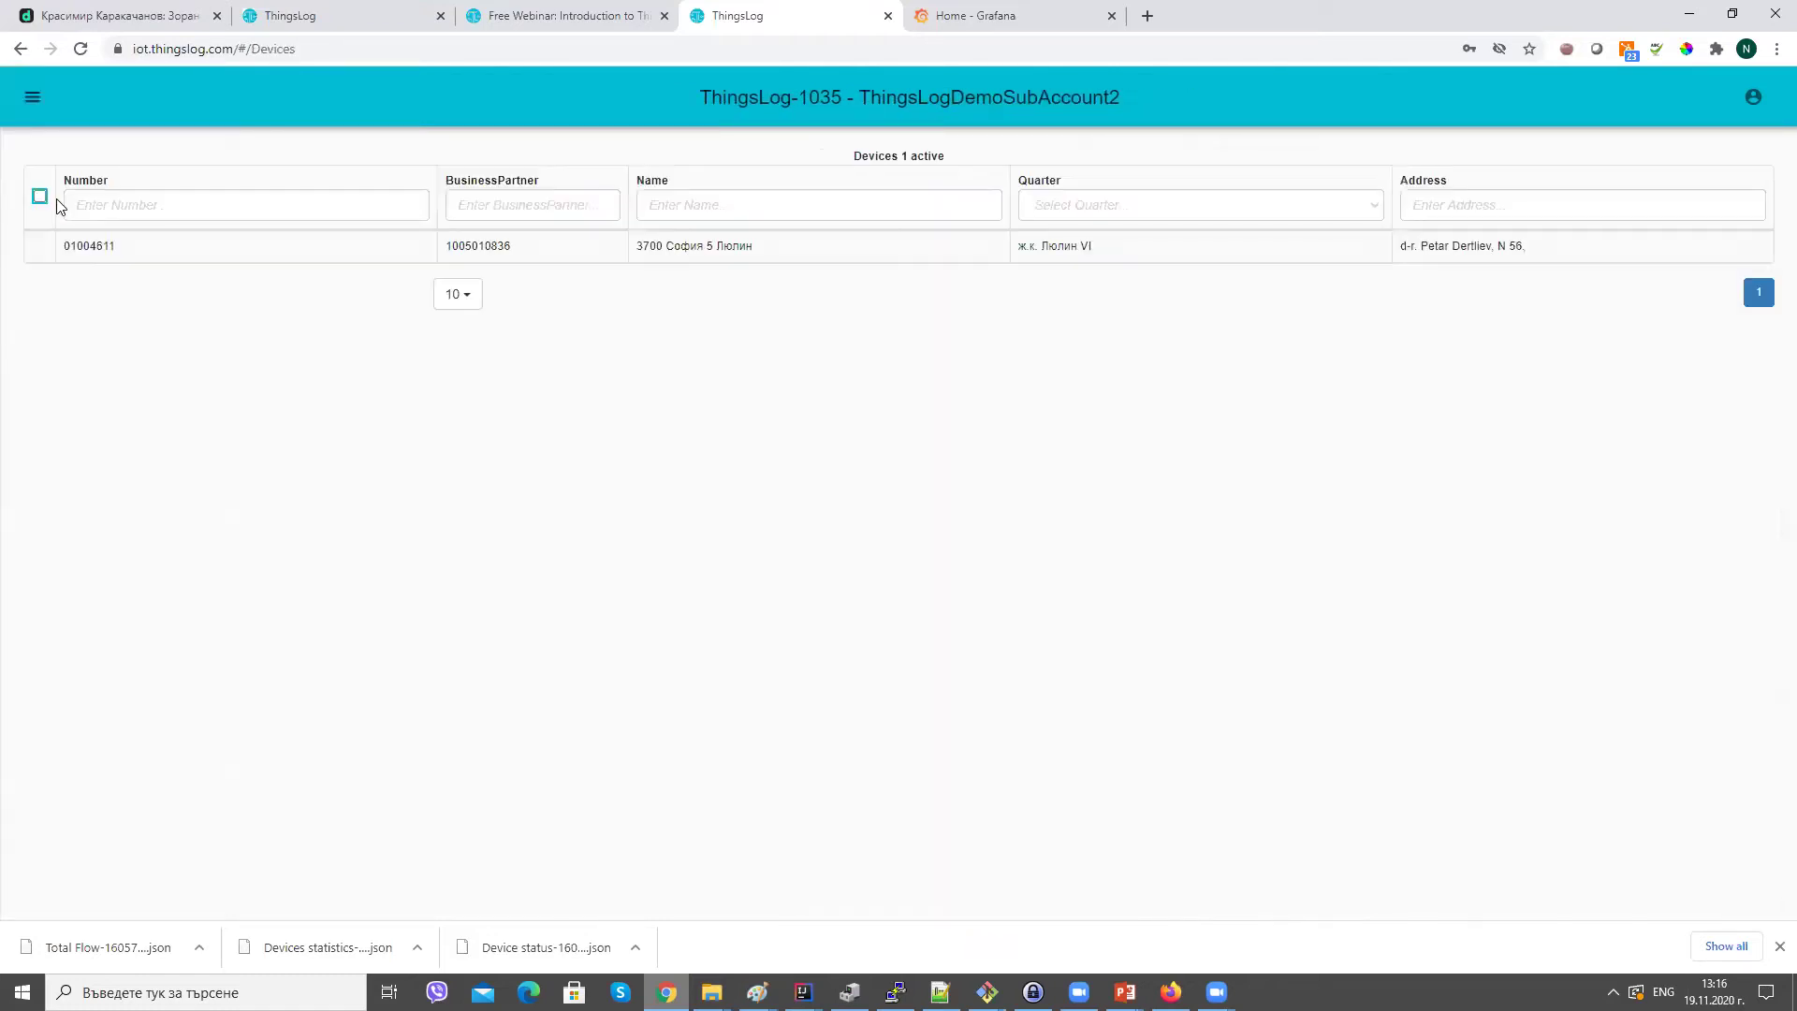
left_click(33, 97)
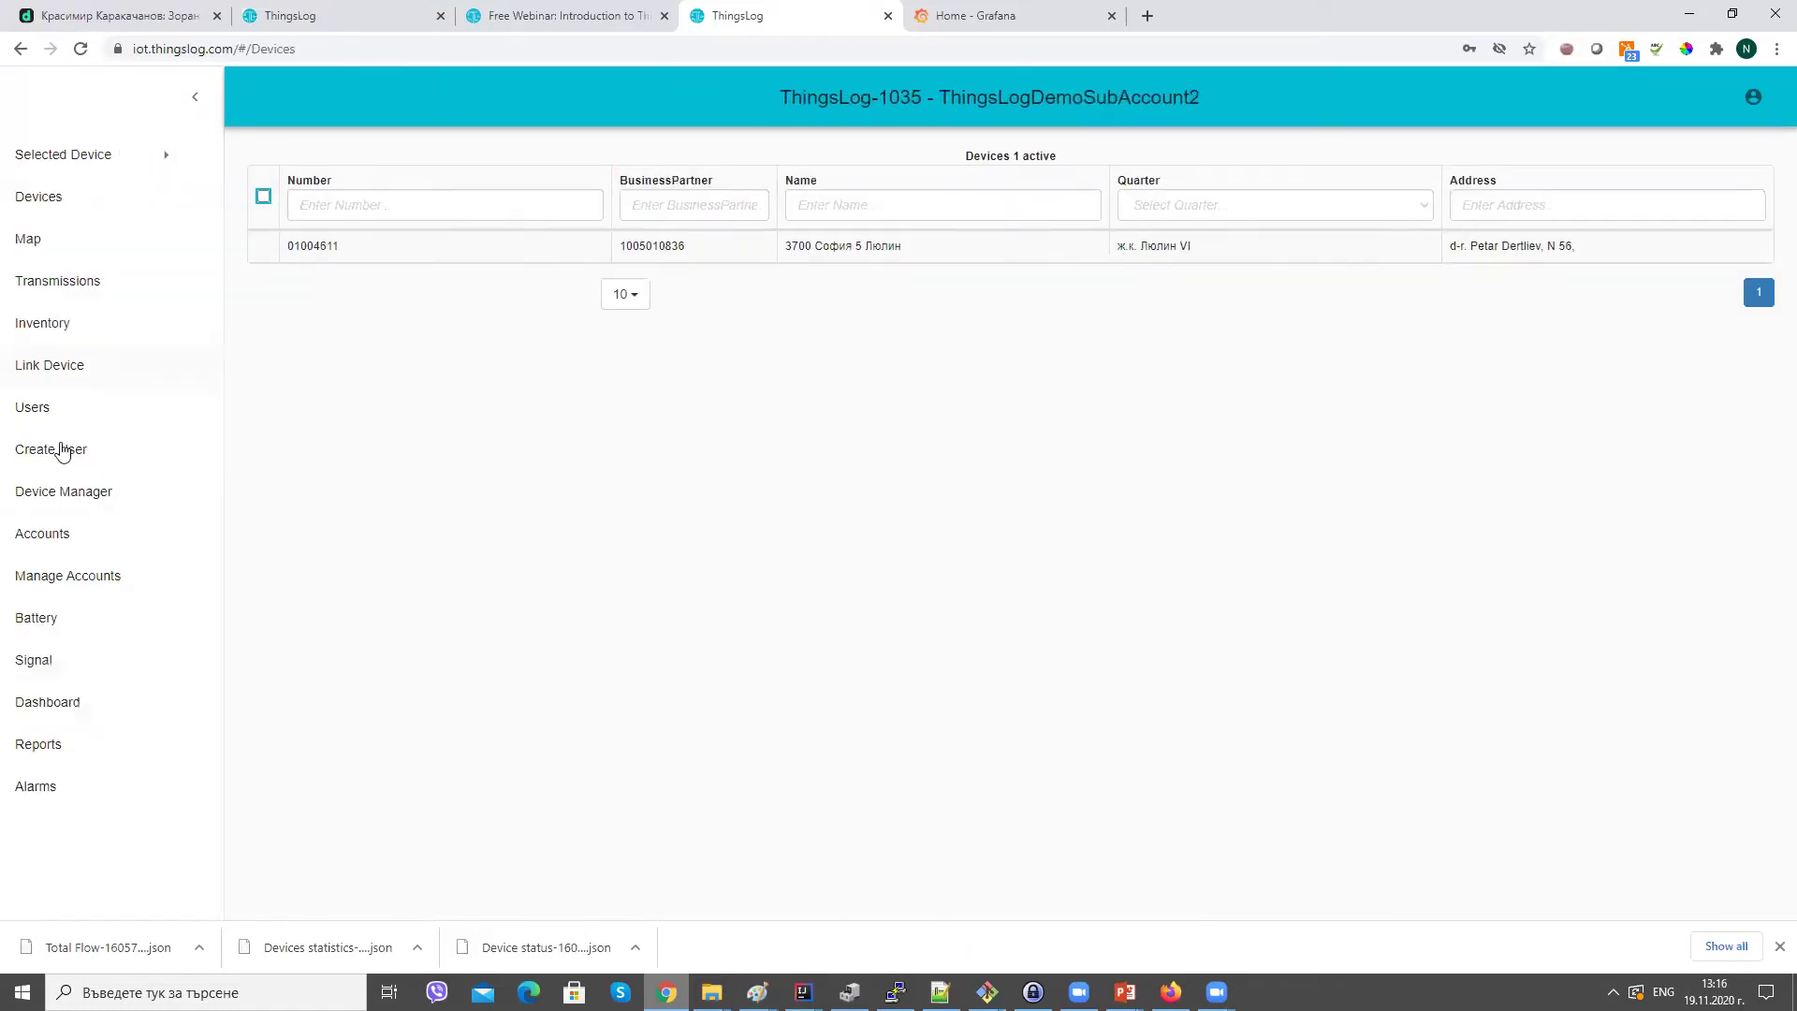
left_click(70, 579)
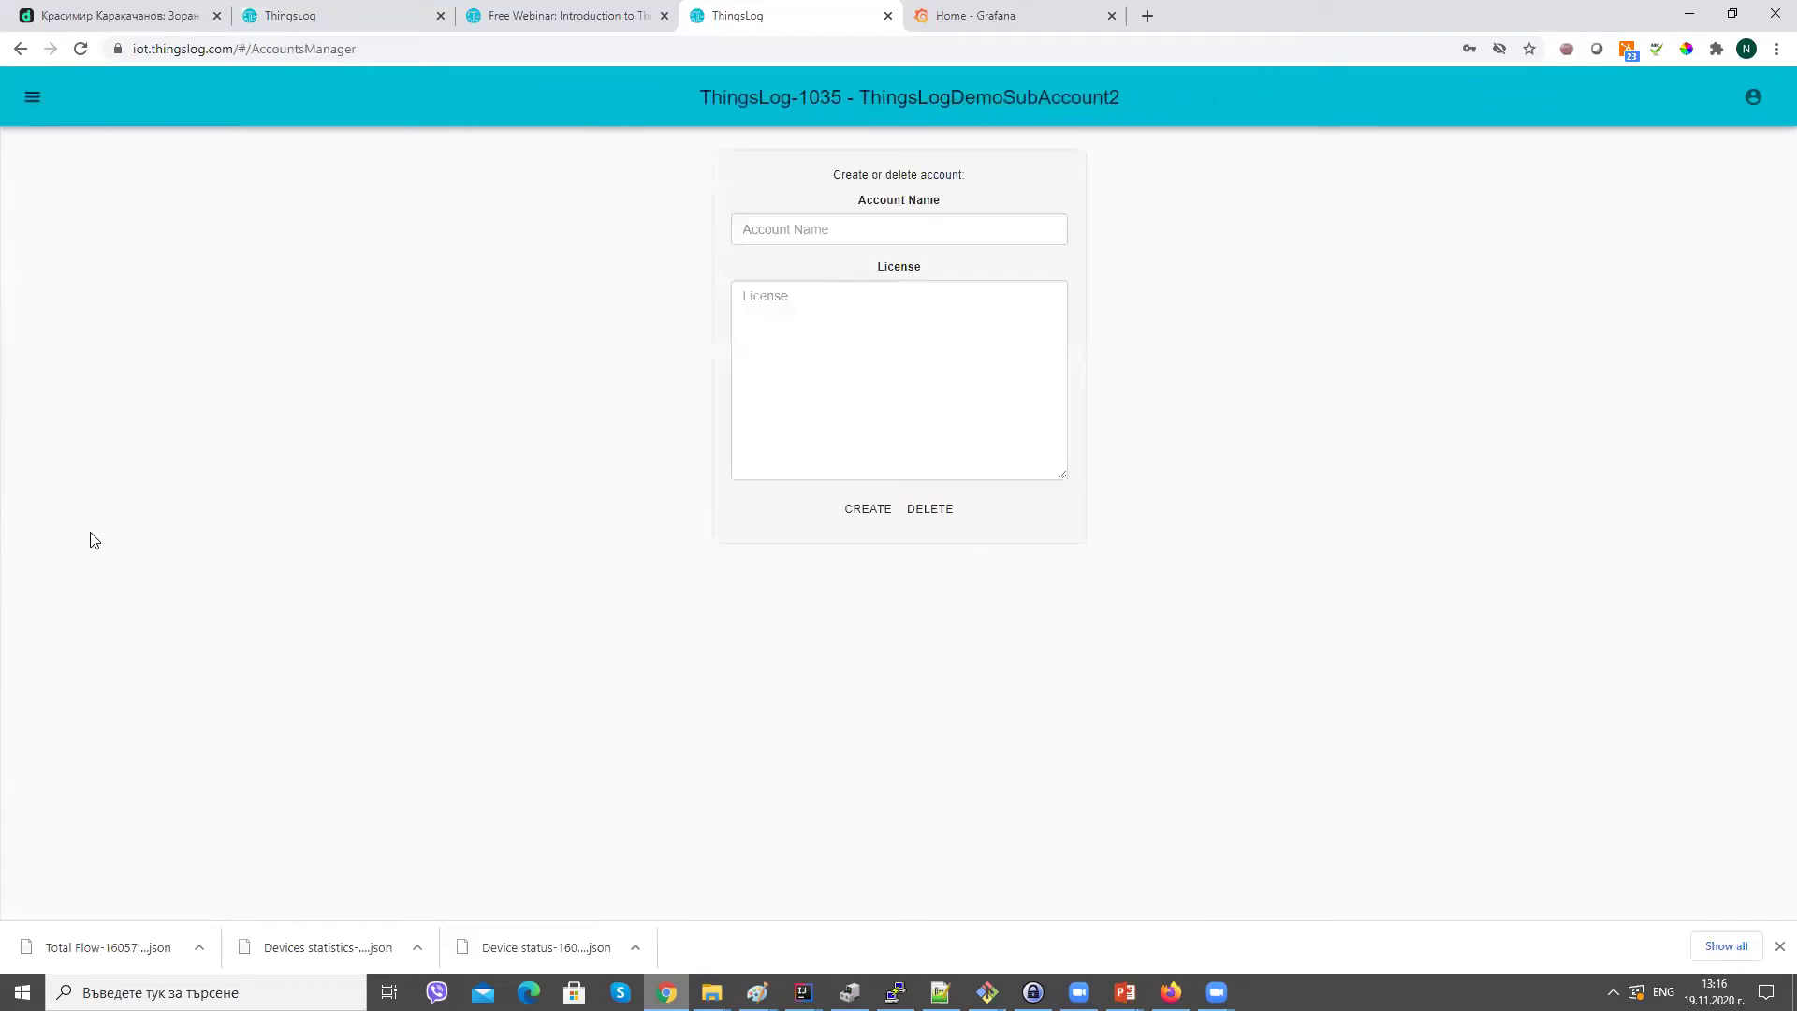
left_click(31, 101)
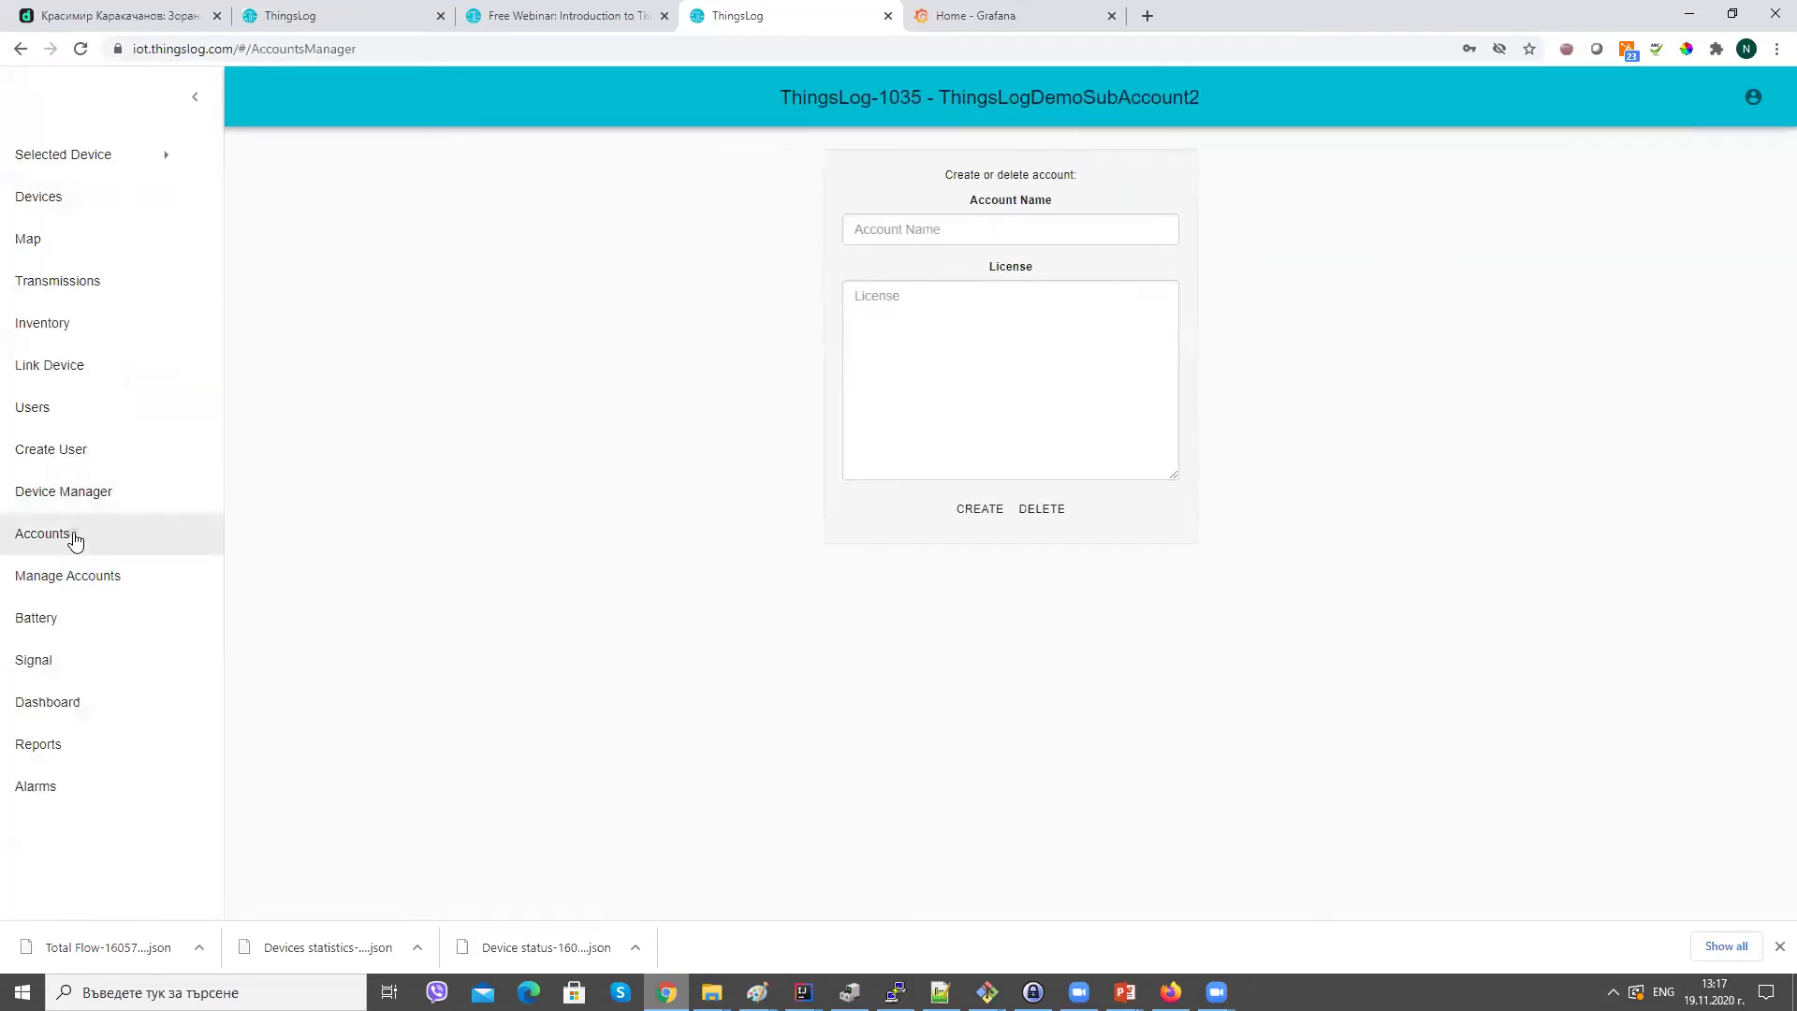
left_click(72, 531)
left_click(90, 197)
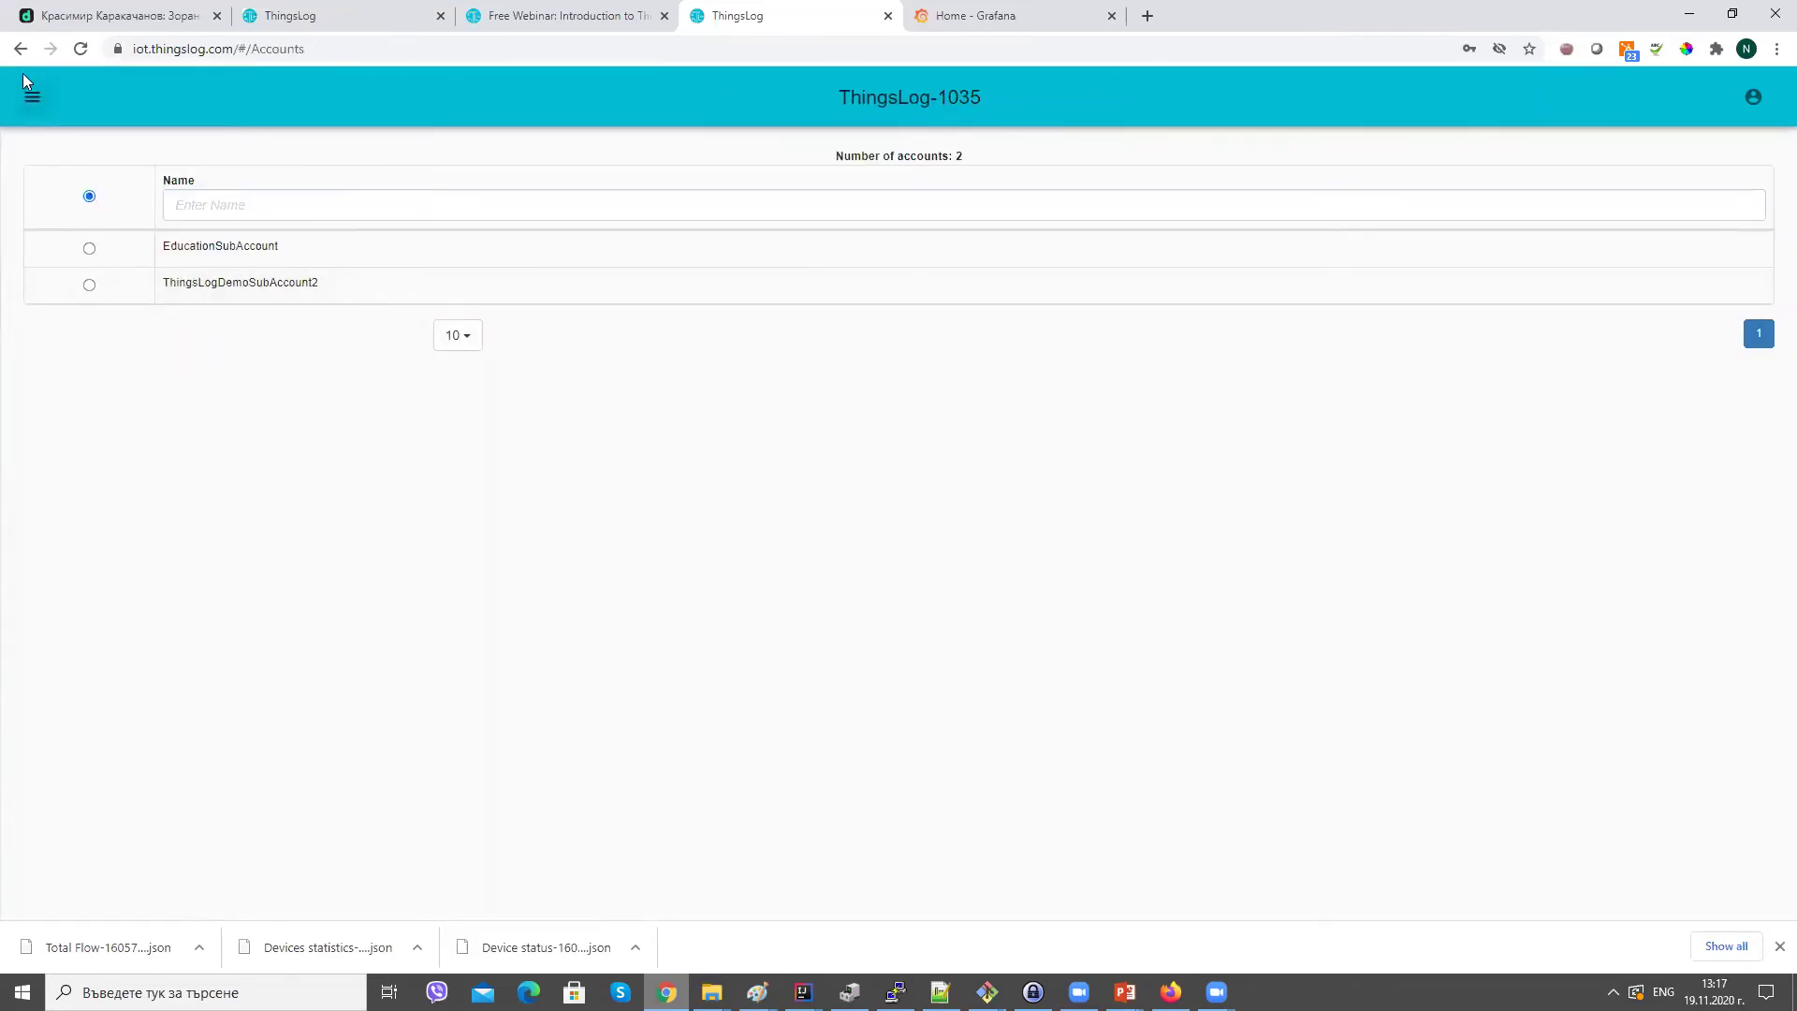
left_click(32, 95)
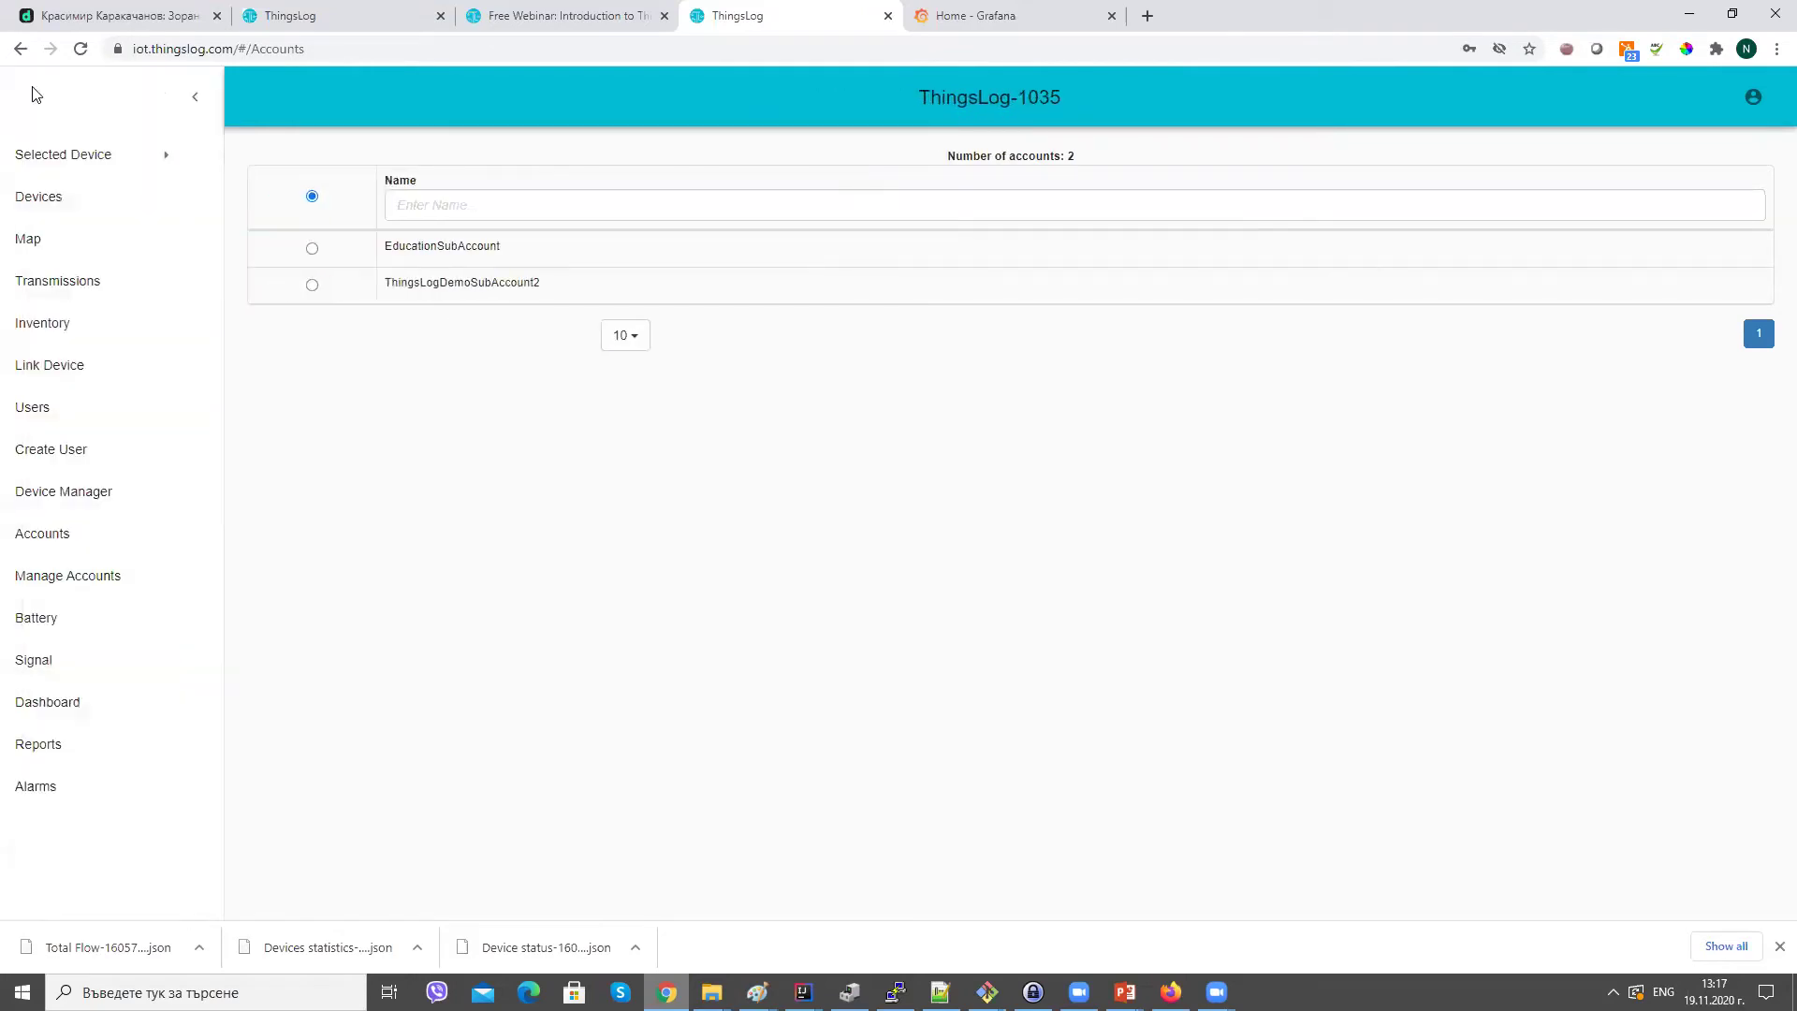
left_click(58, 199)
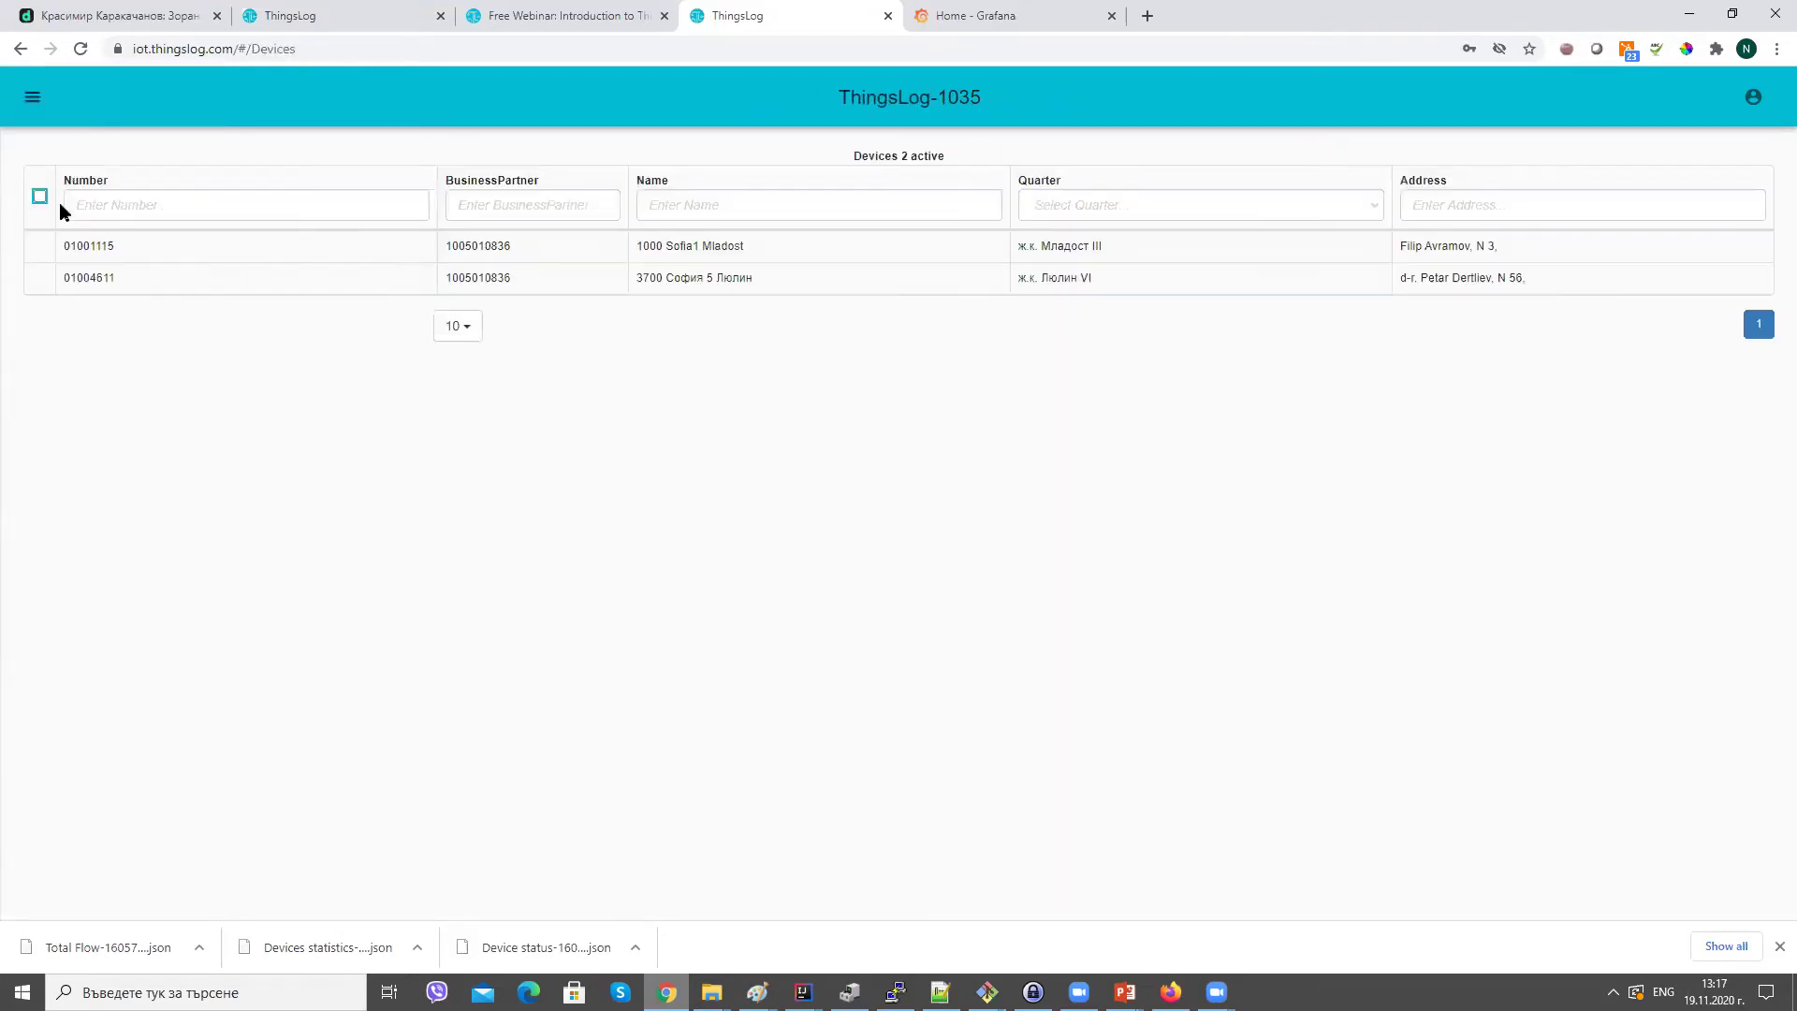
left_click(120, 245)
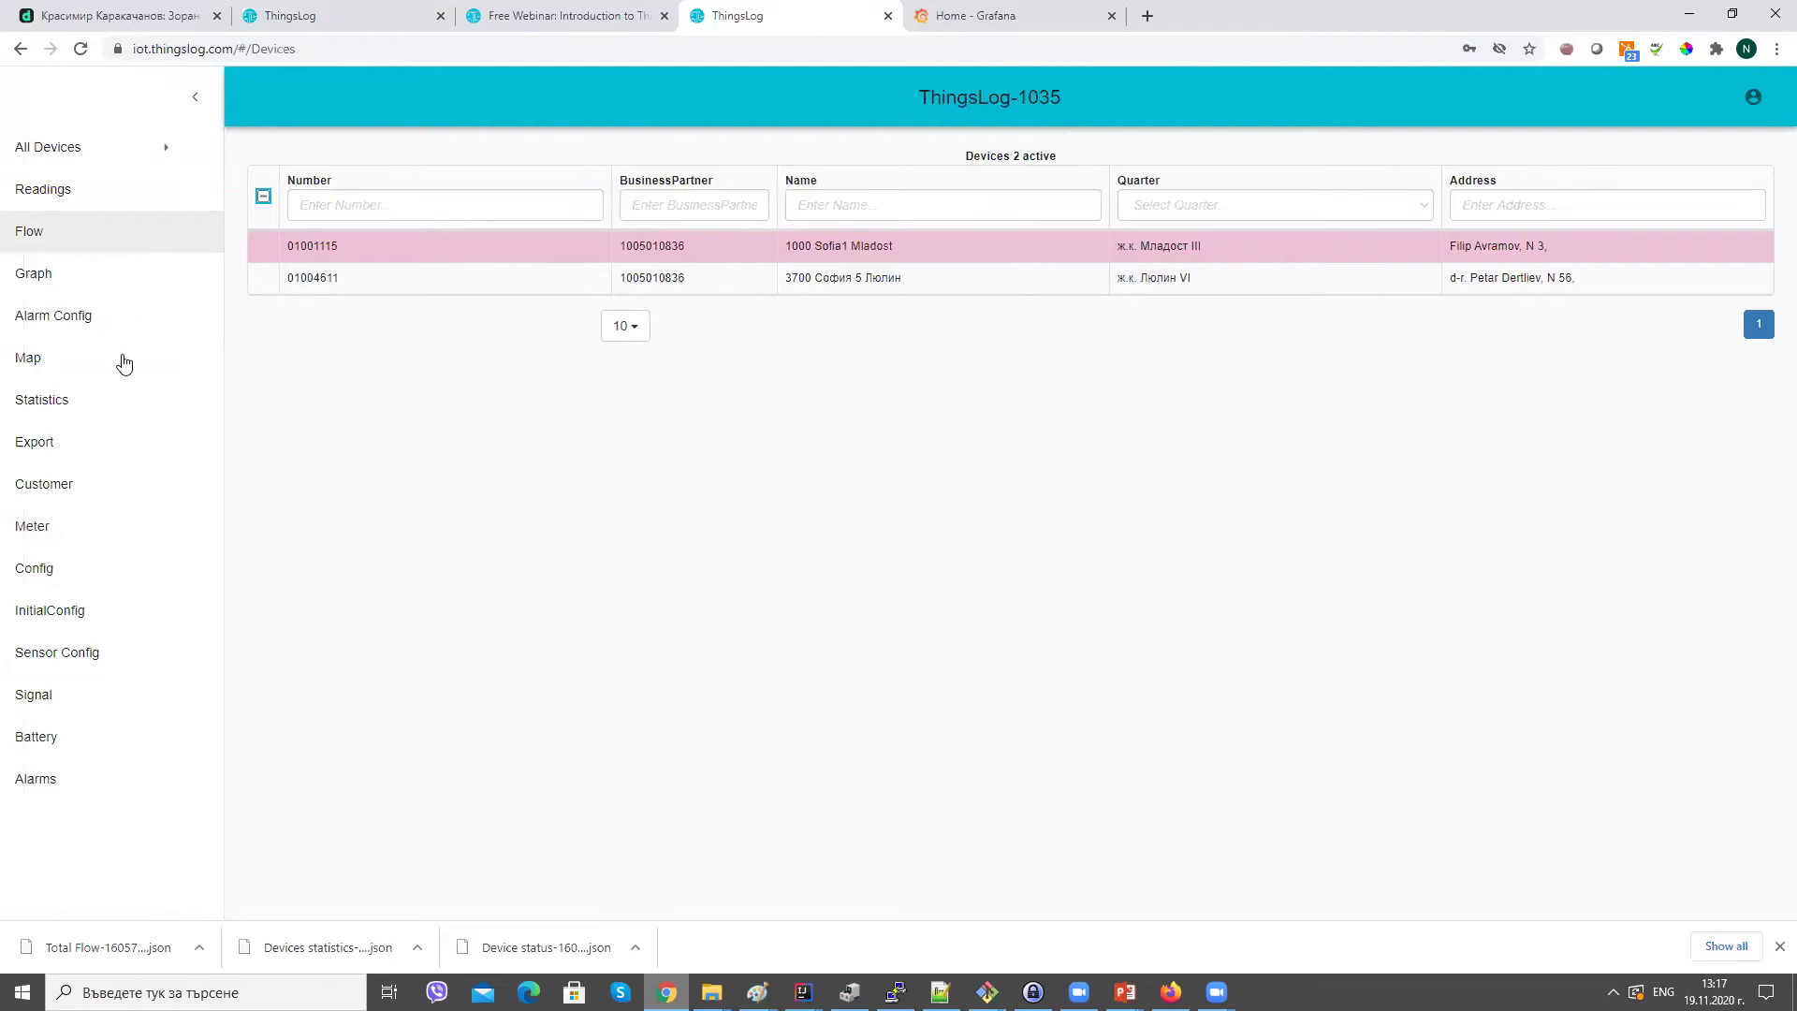
left_click(121, 661)
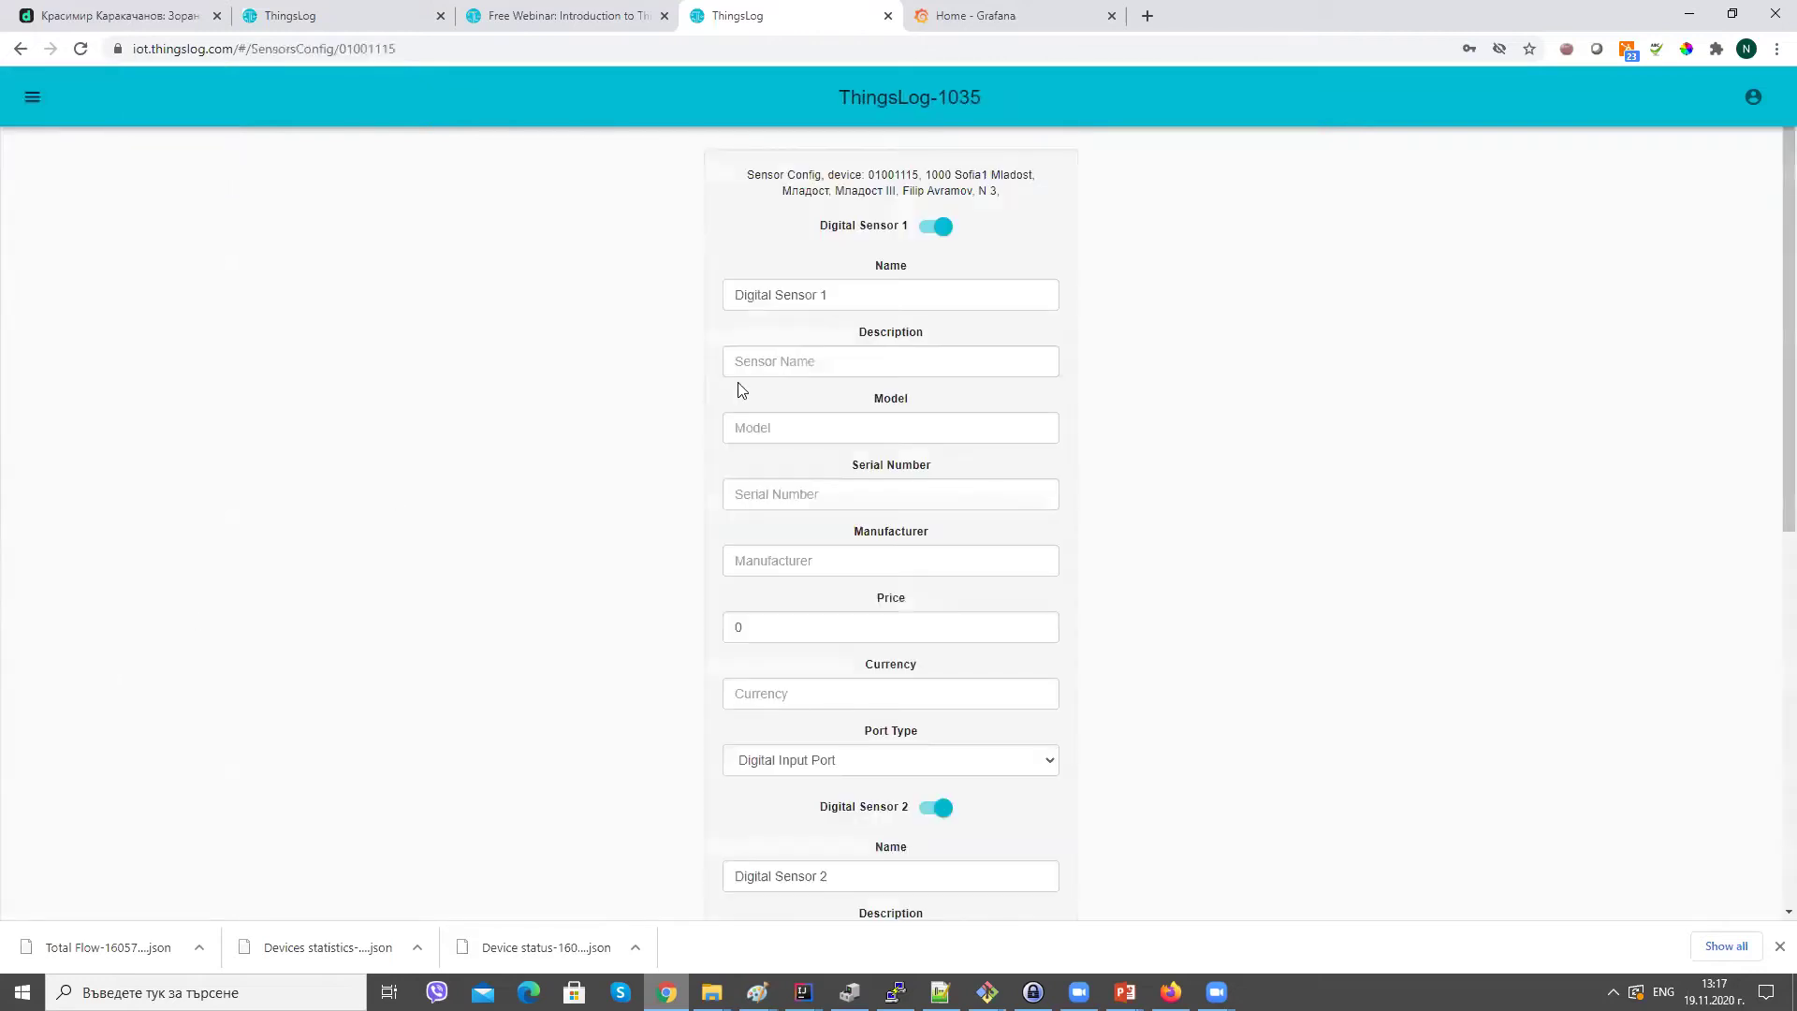
Rename the two sensors to 'Small water meter' and 'Large Water Meter'.
triple_click(855, 297)
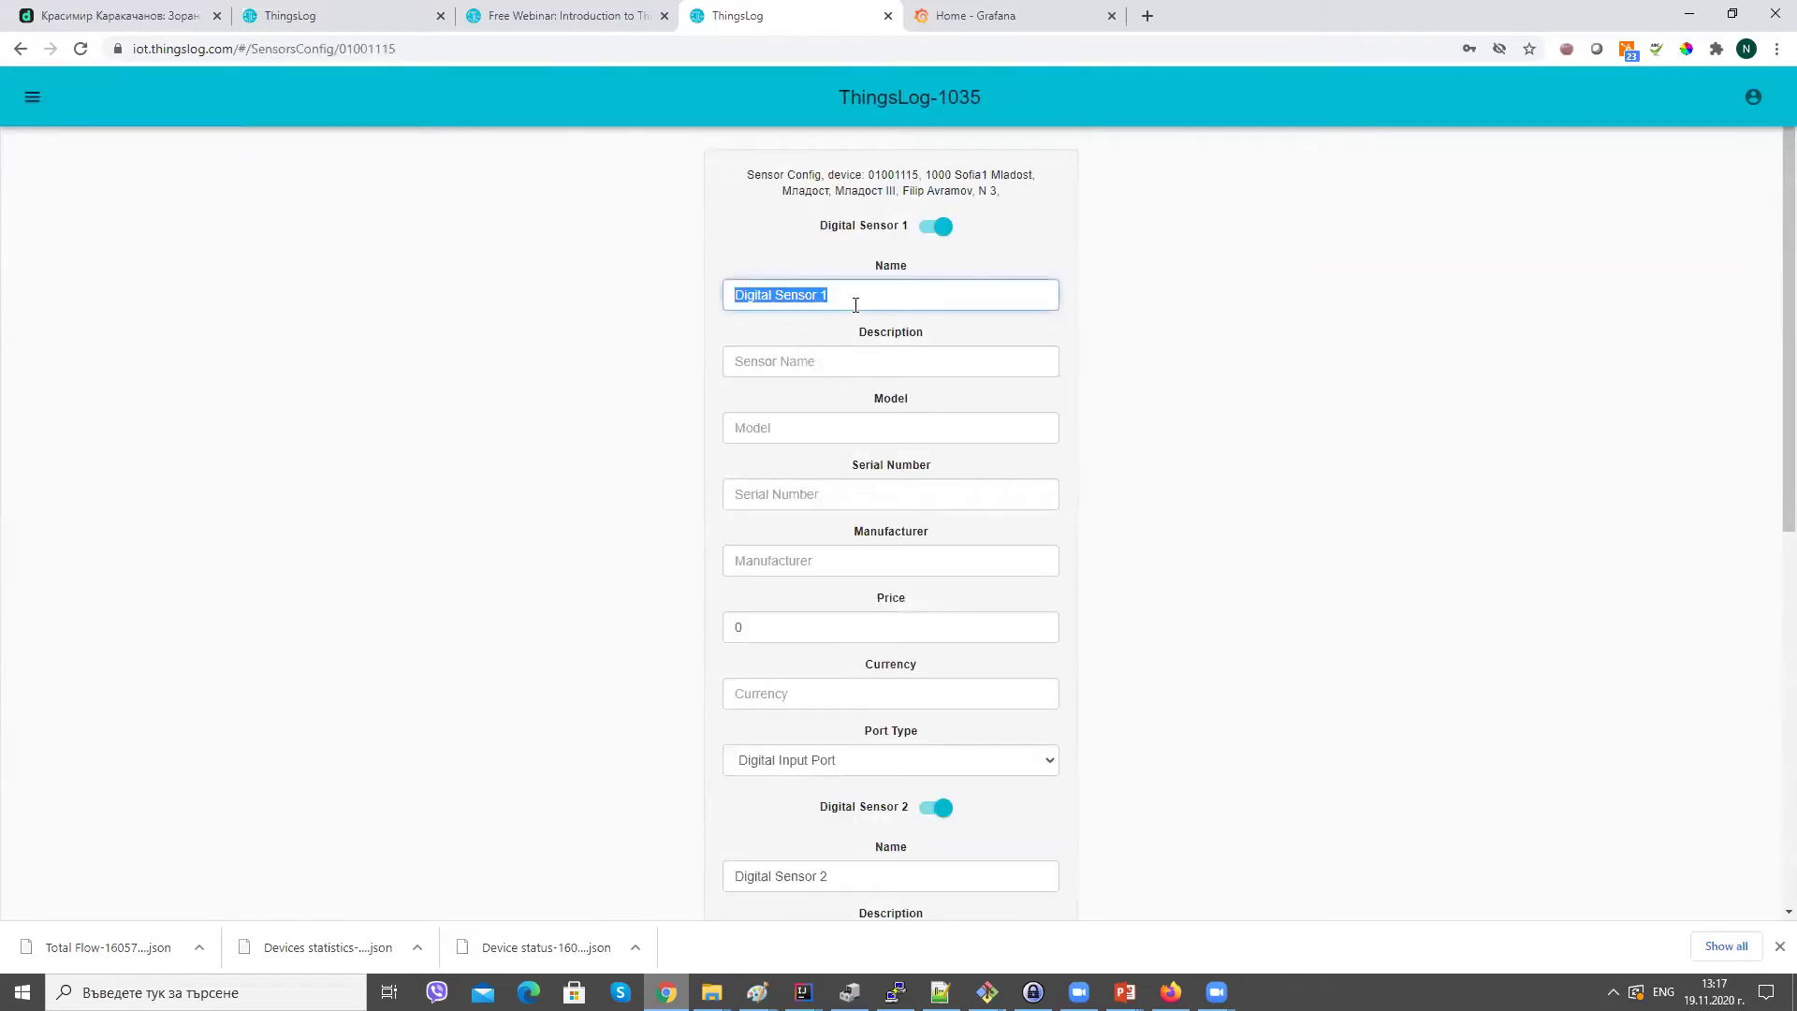
type("Sma")
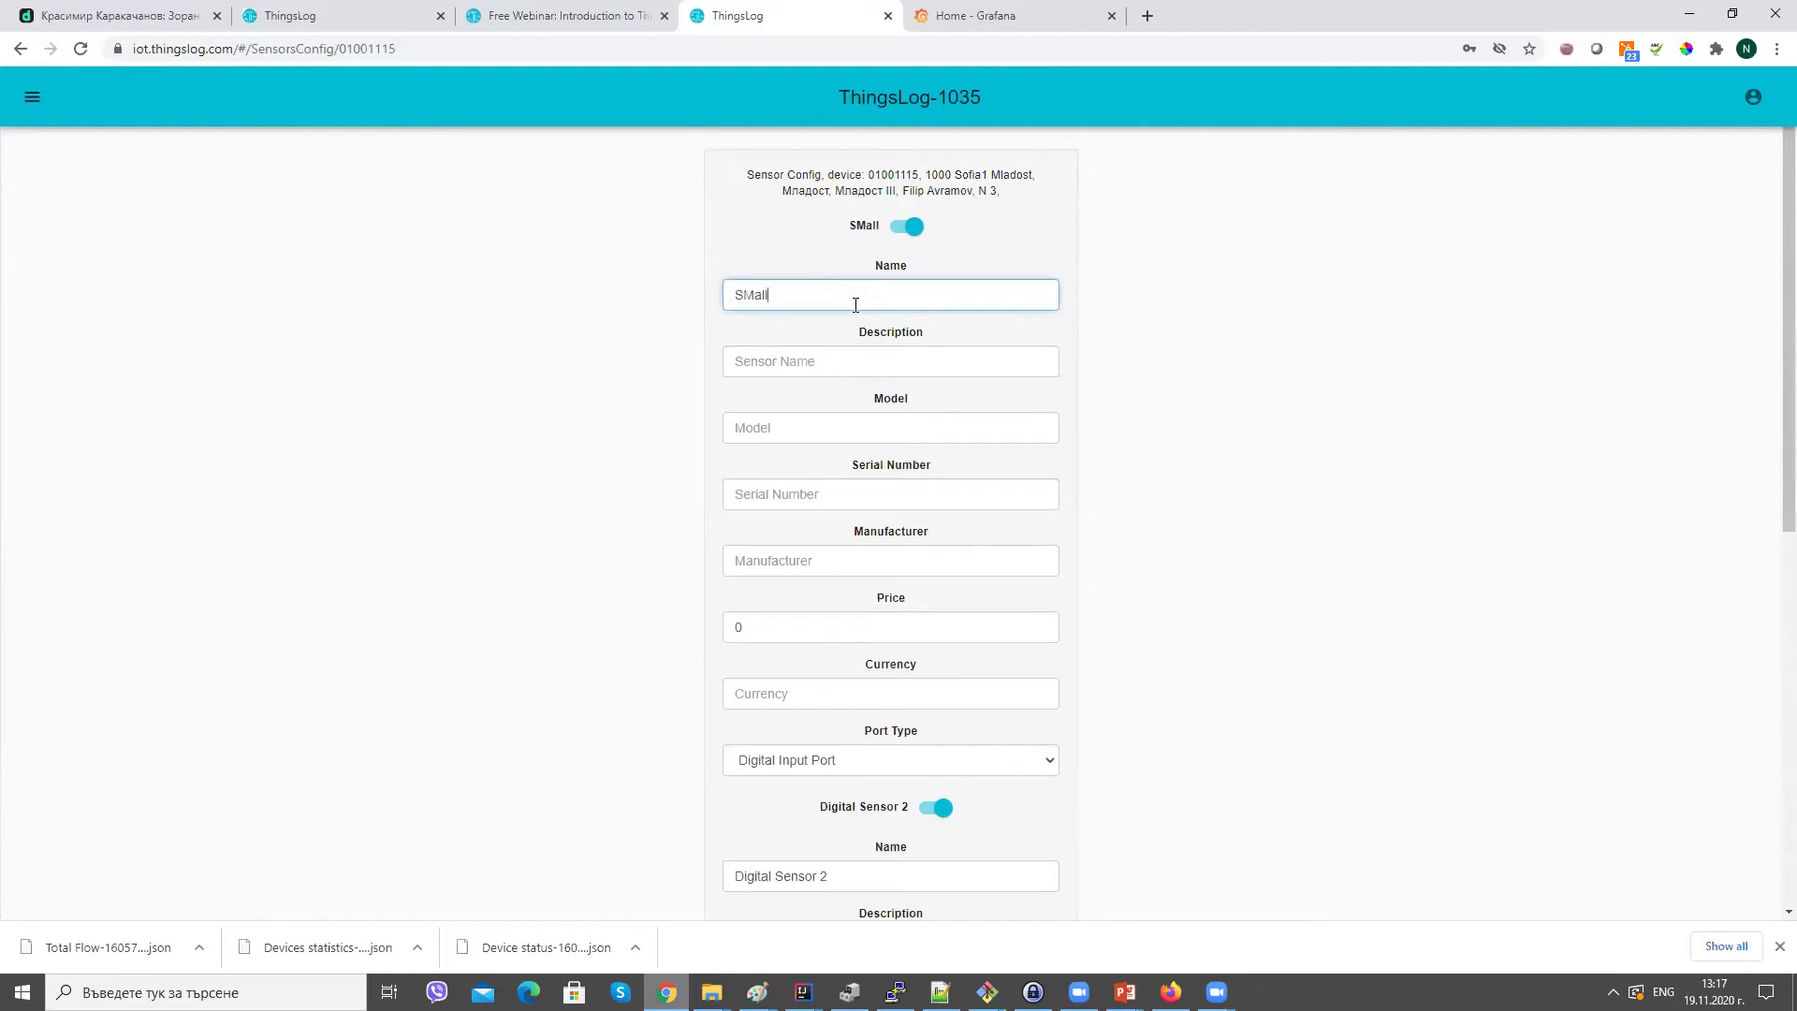
type("ll water meter")
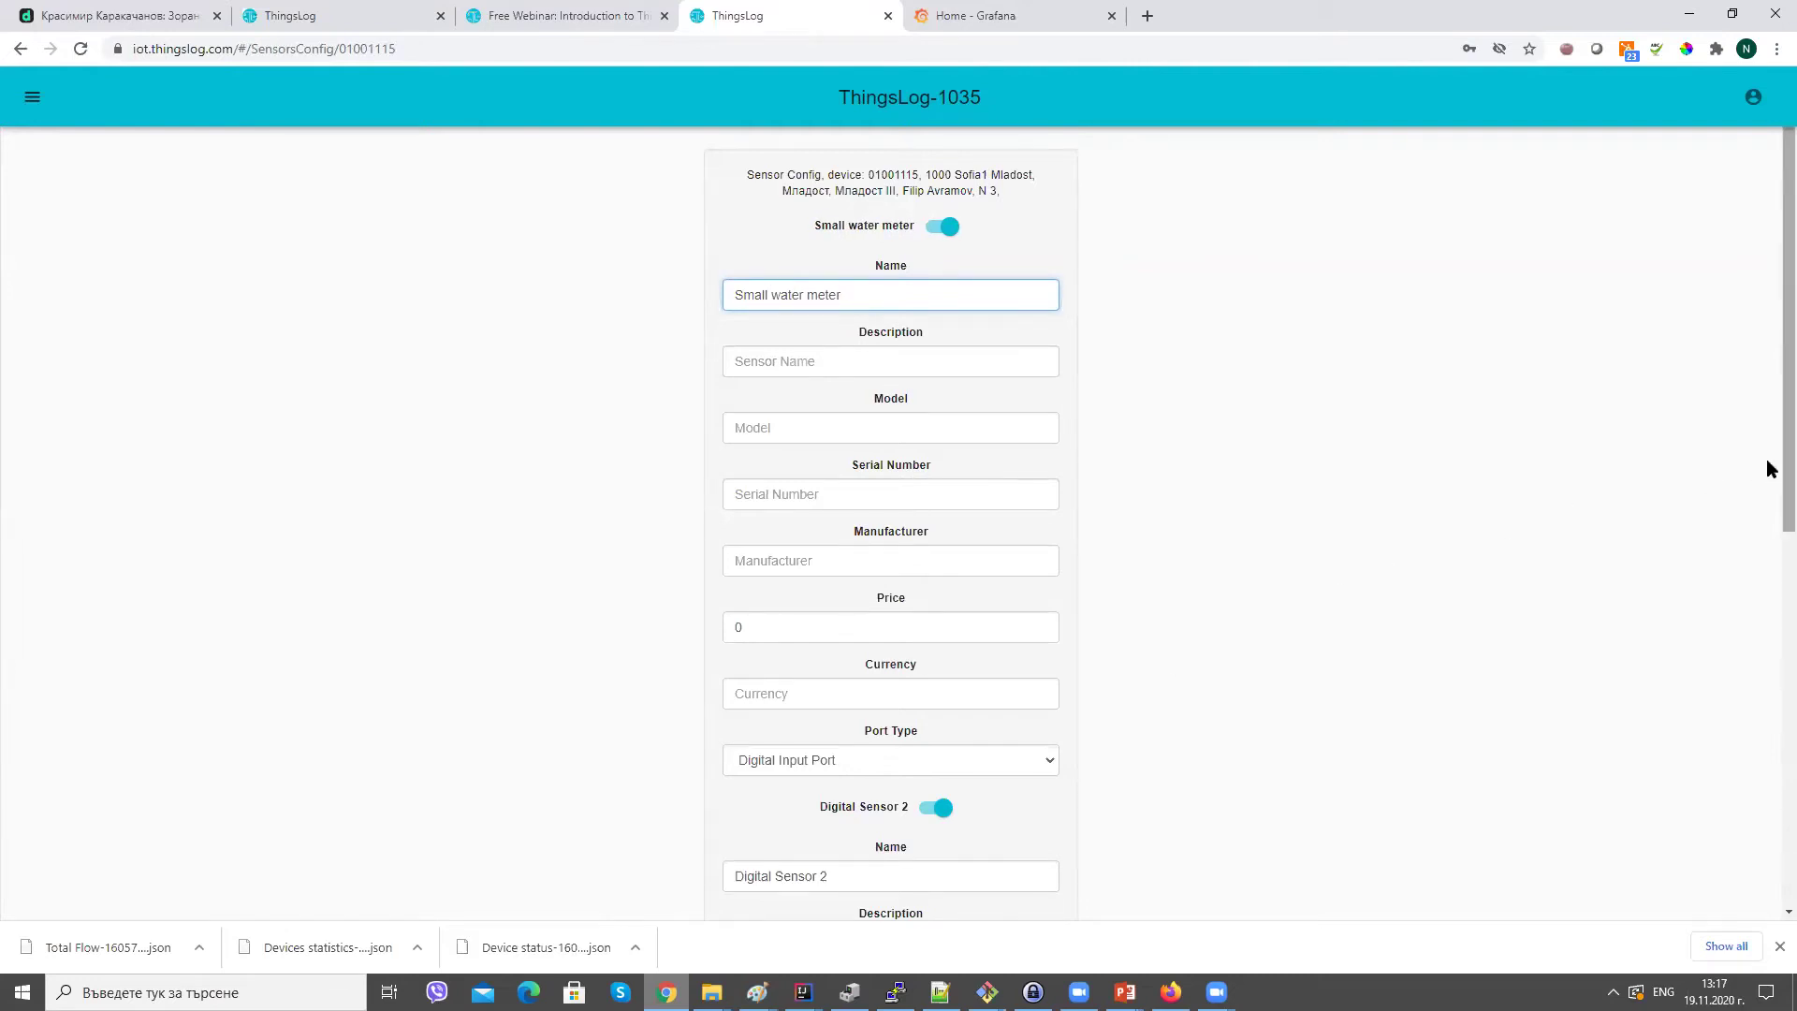
left_click_drag(1769, 469, 1769, 642)
left_click(938, 550)
key("ctrl+a")
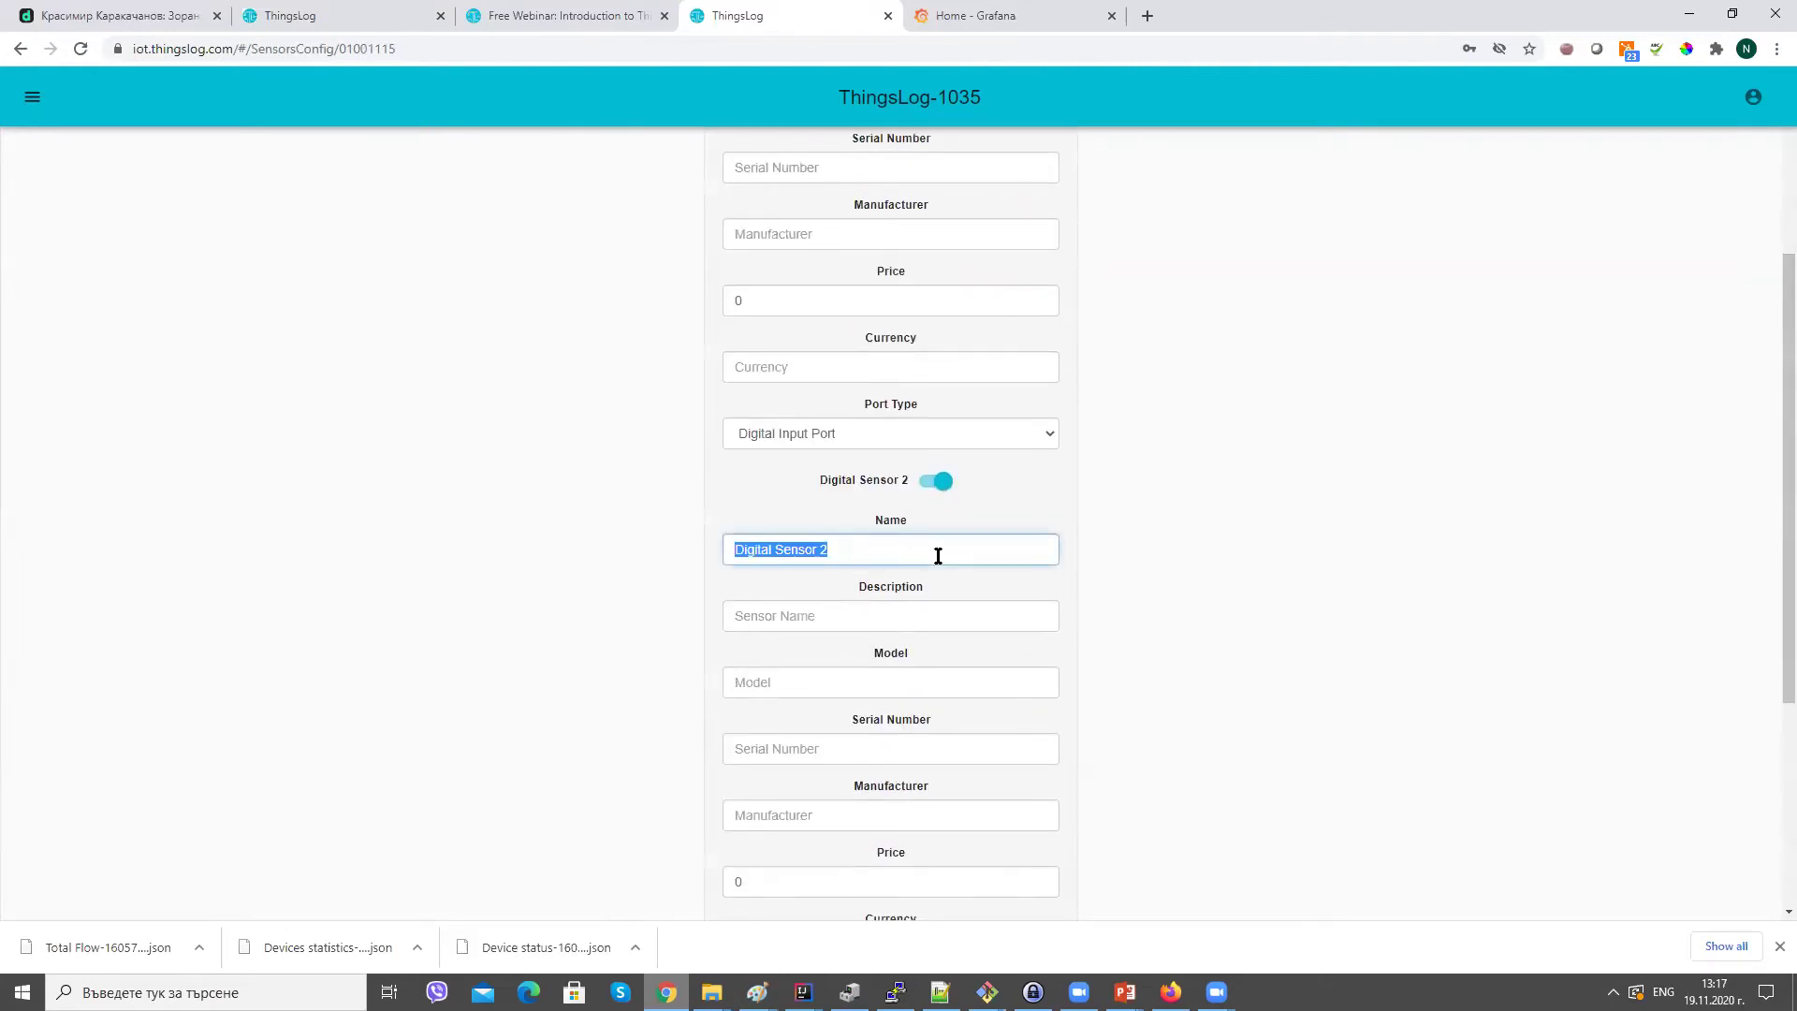
type("La")
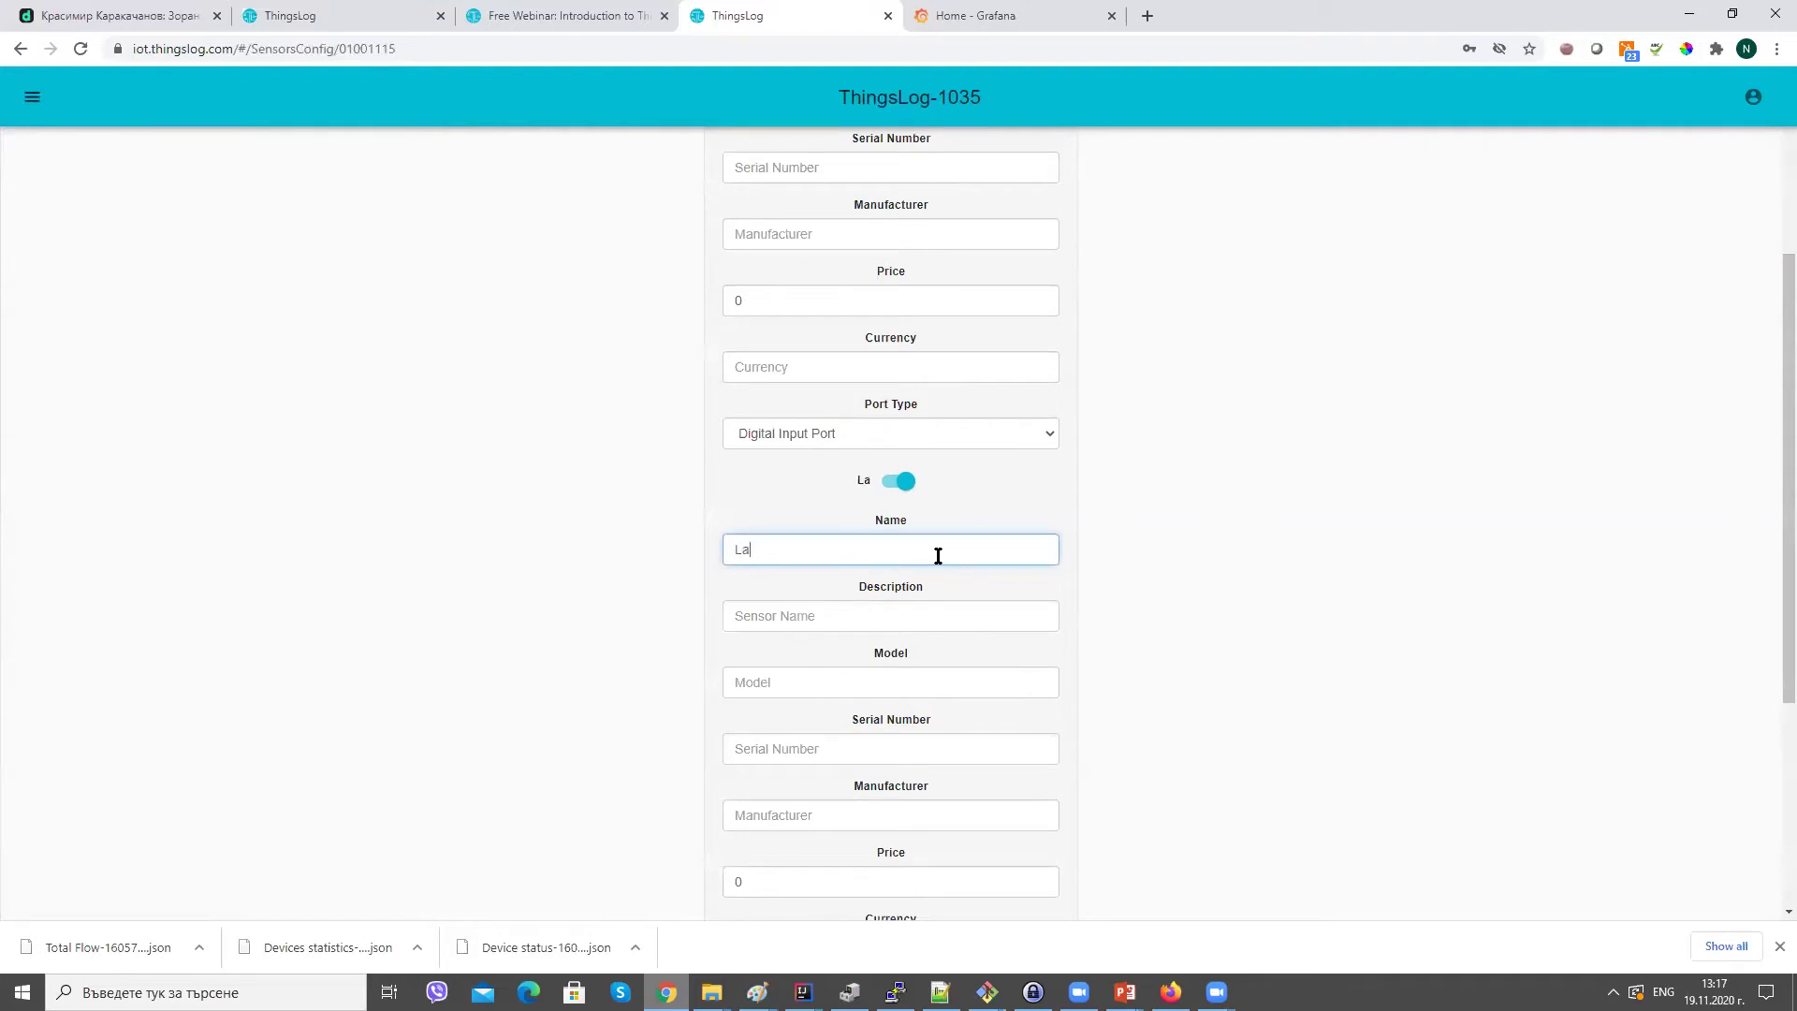
type("rge Water Meter")
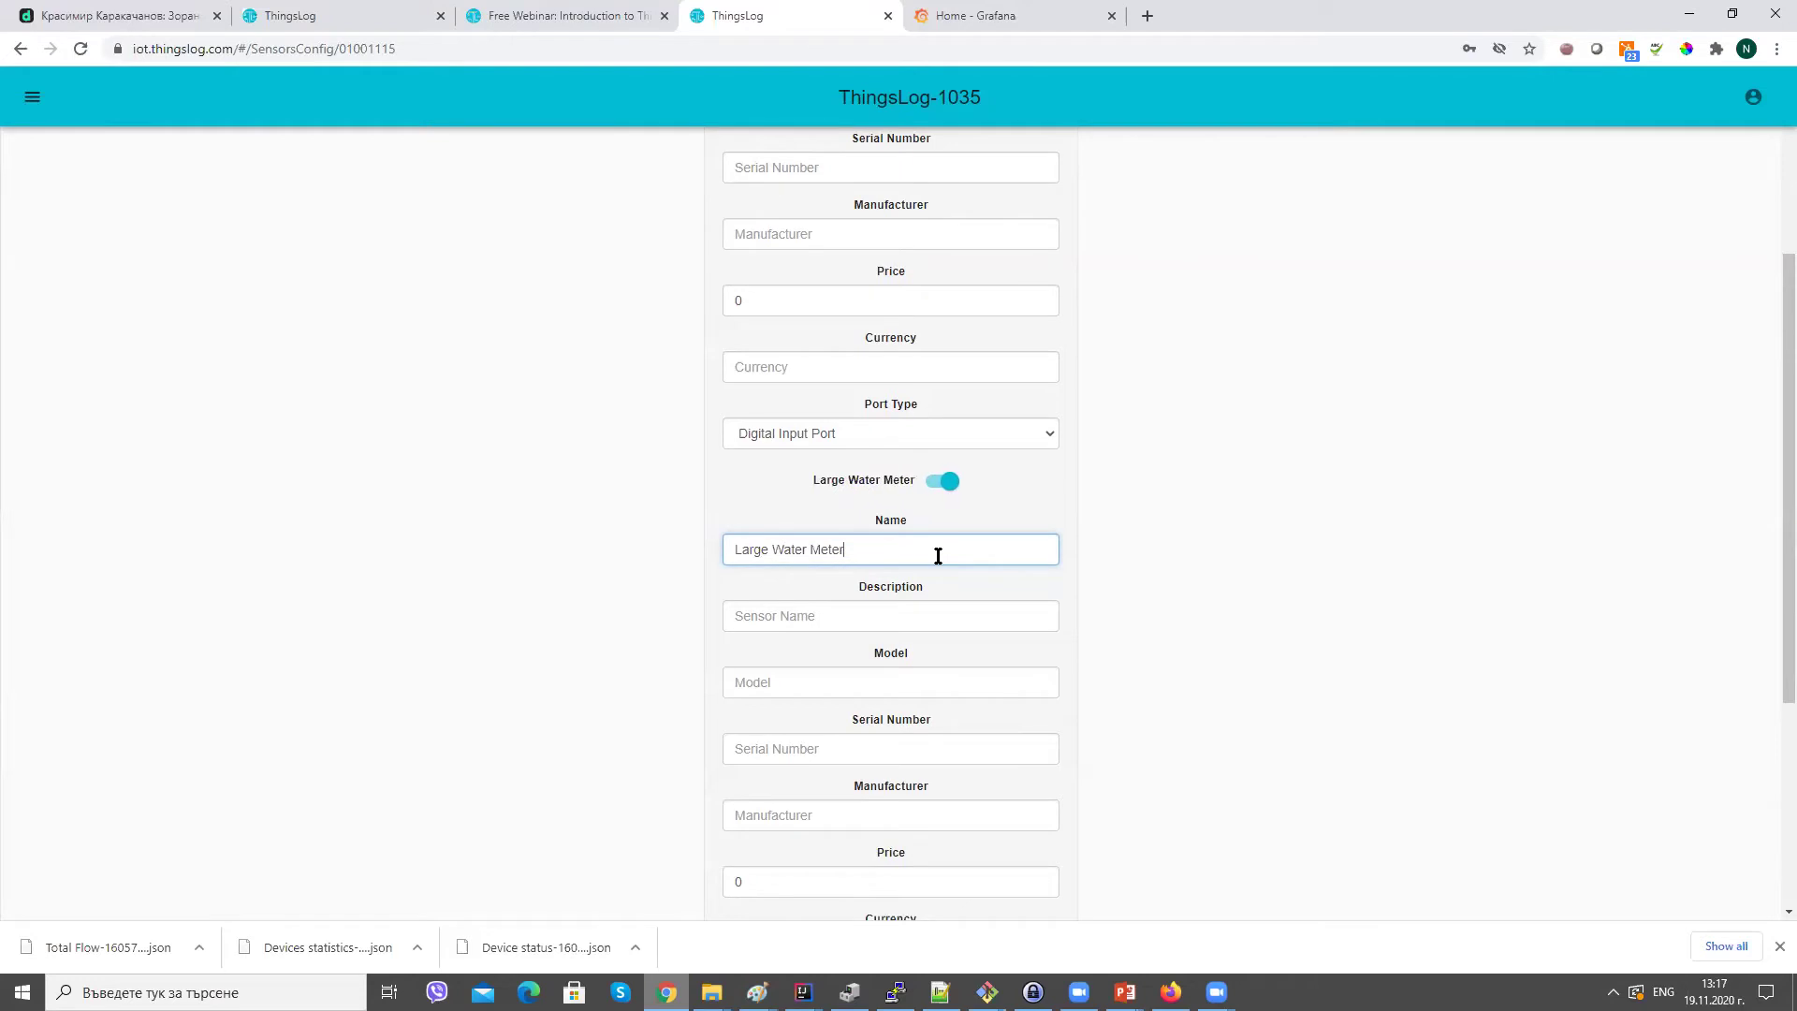
scroll(1766, 616, "up", 1)
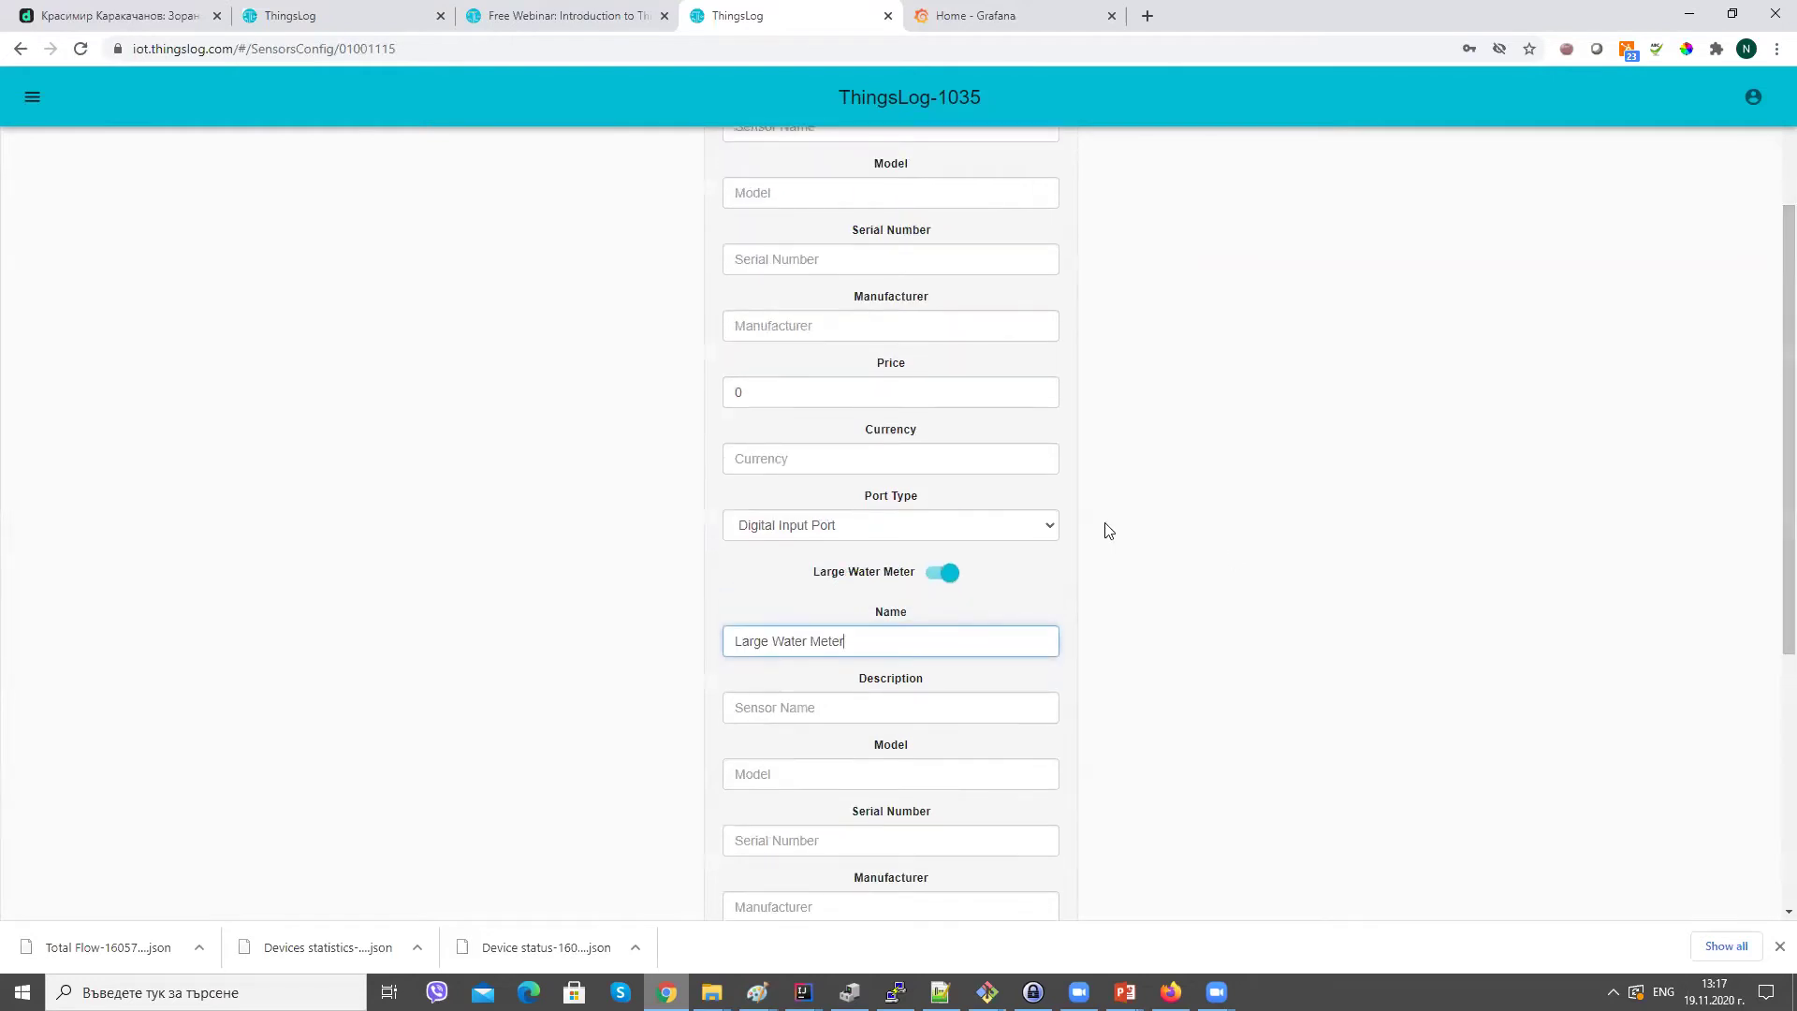
Set the first sensor's currency to EUR, give the Large Water Meter 1.5 BGN, and save.
left_click(960, 463)
type("B")
key("BackSpace")
type("EUR")
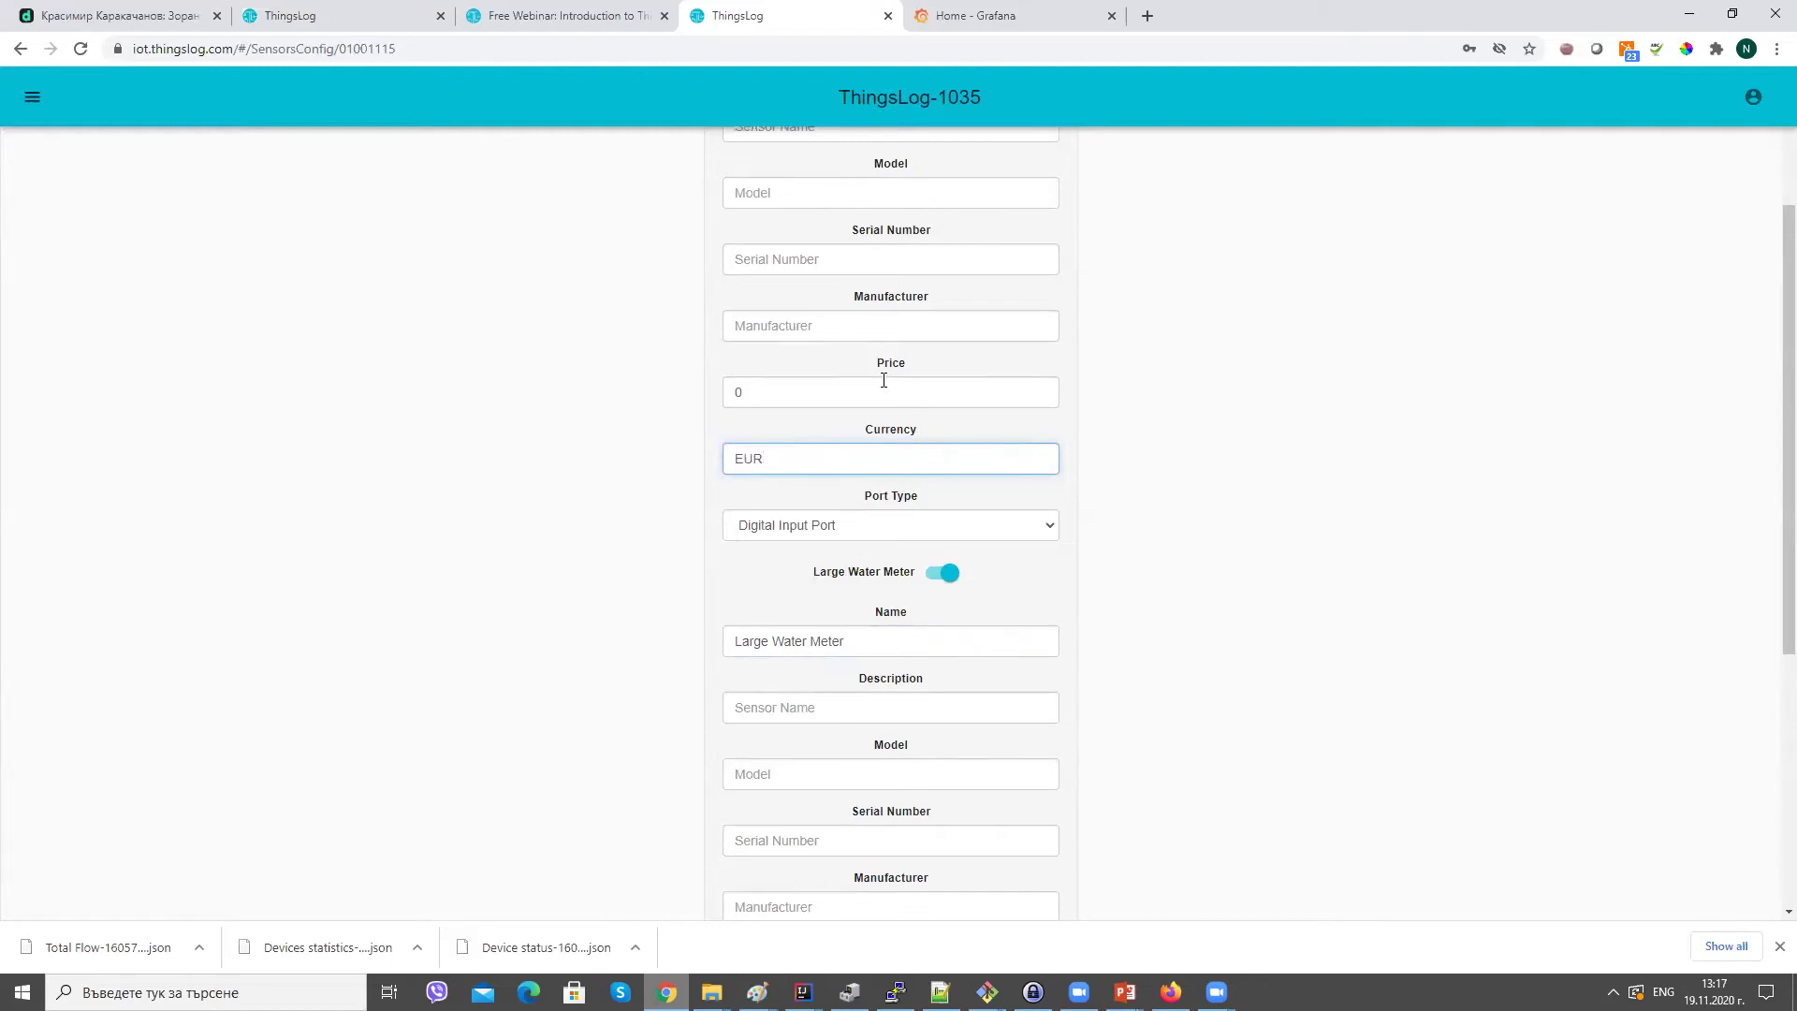
double_click(883, 380)
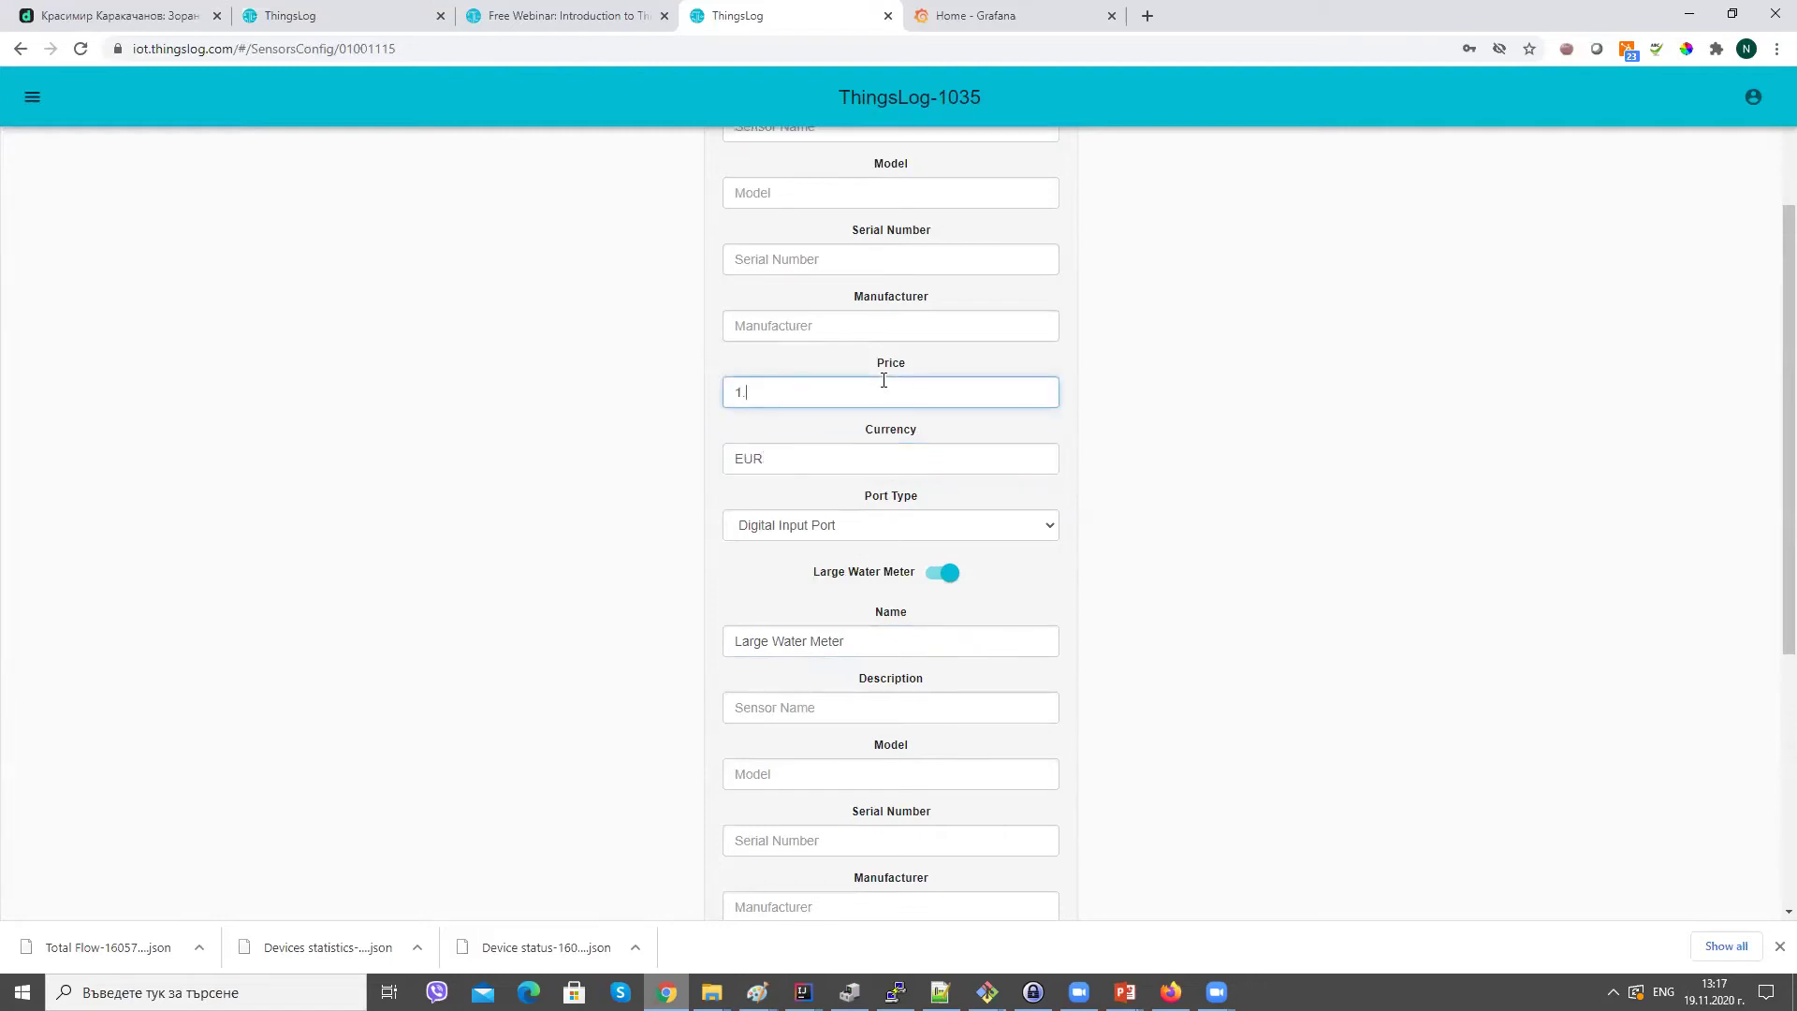
left_click_drag(1784, 586, 1766, 762)
left_click(996, 636)
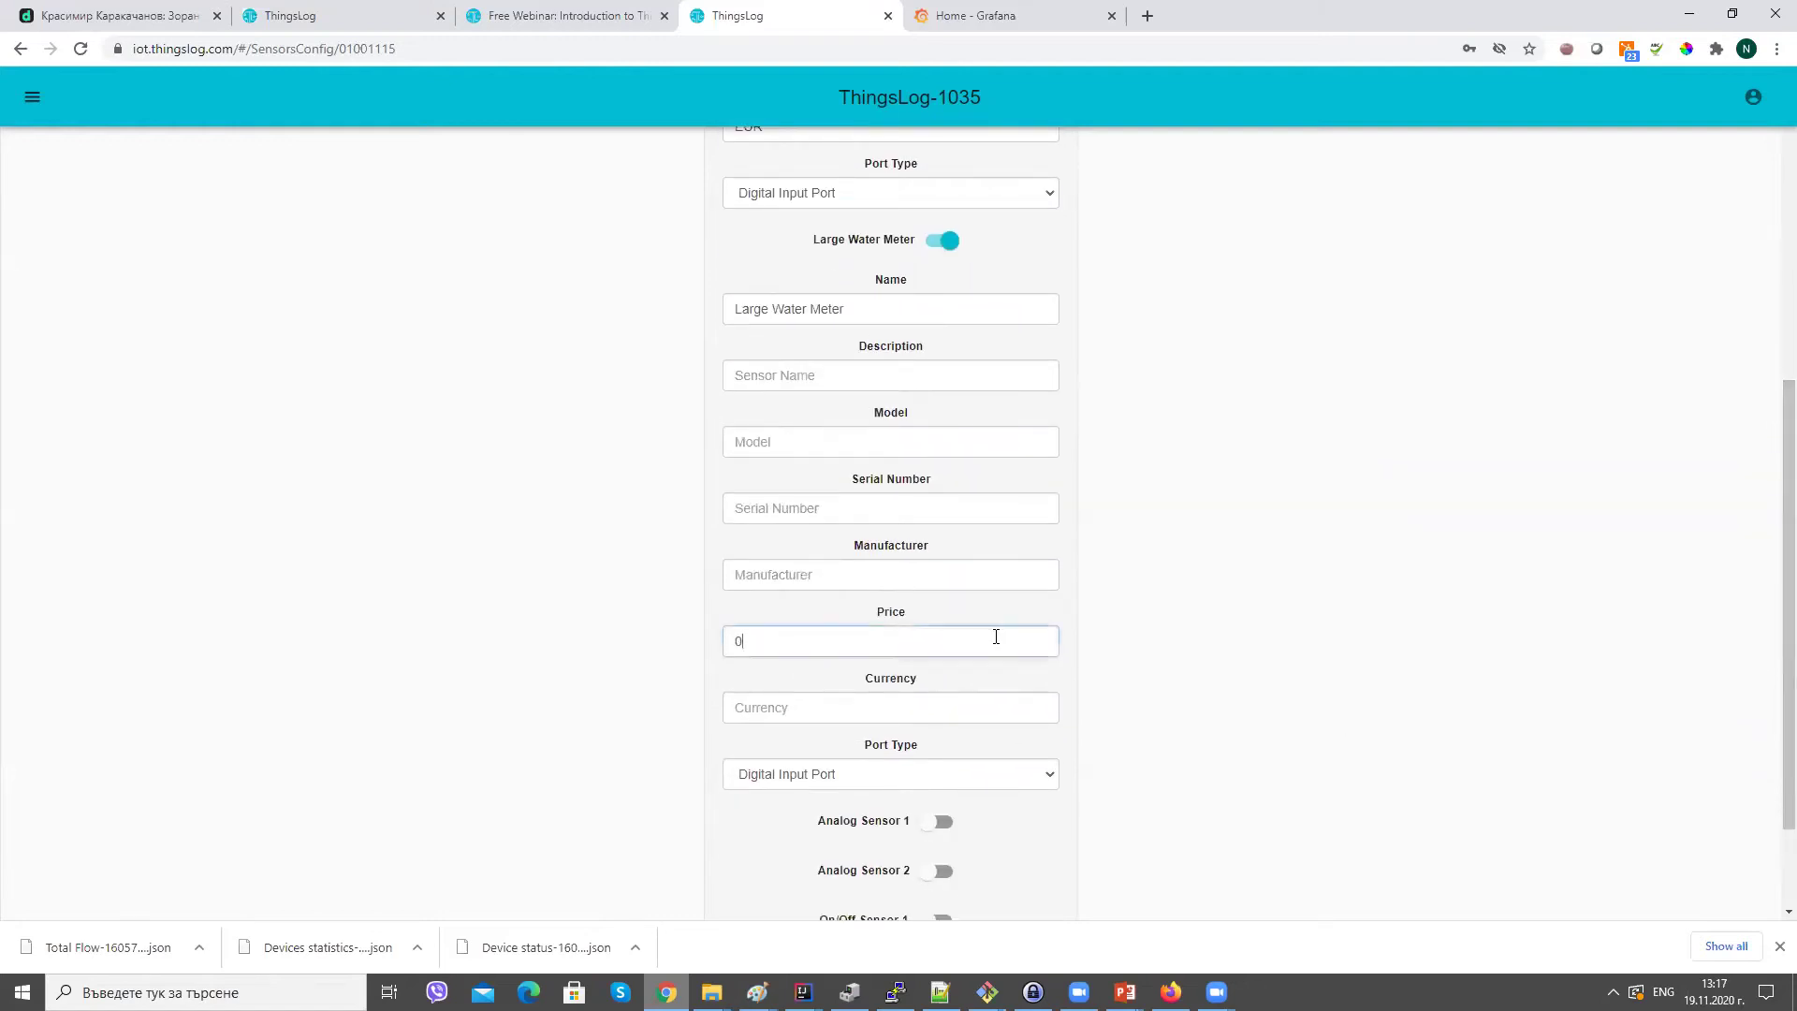
key("Tab")
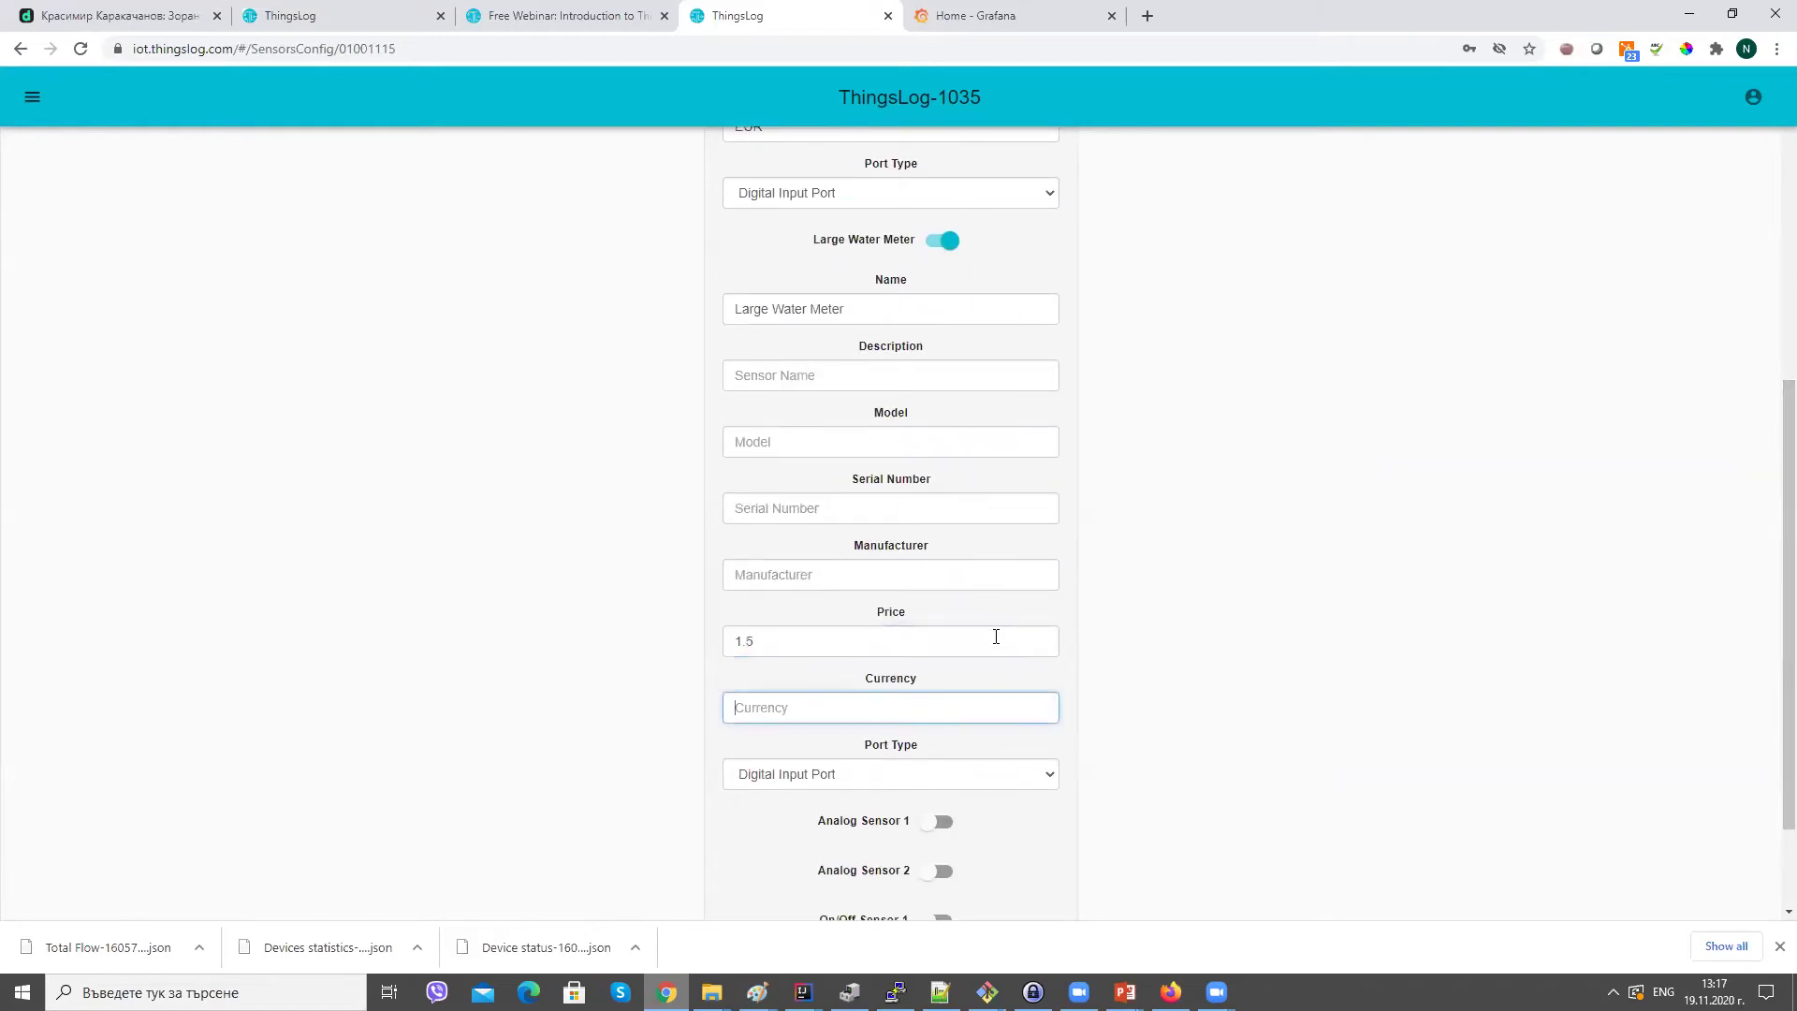
type("BGN")
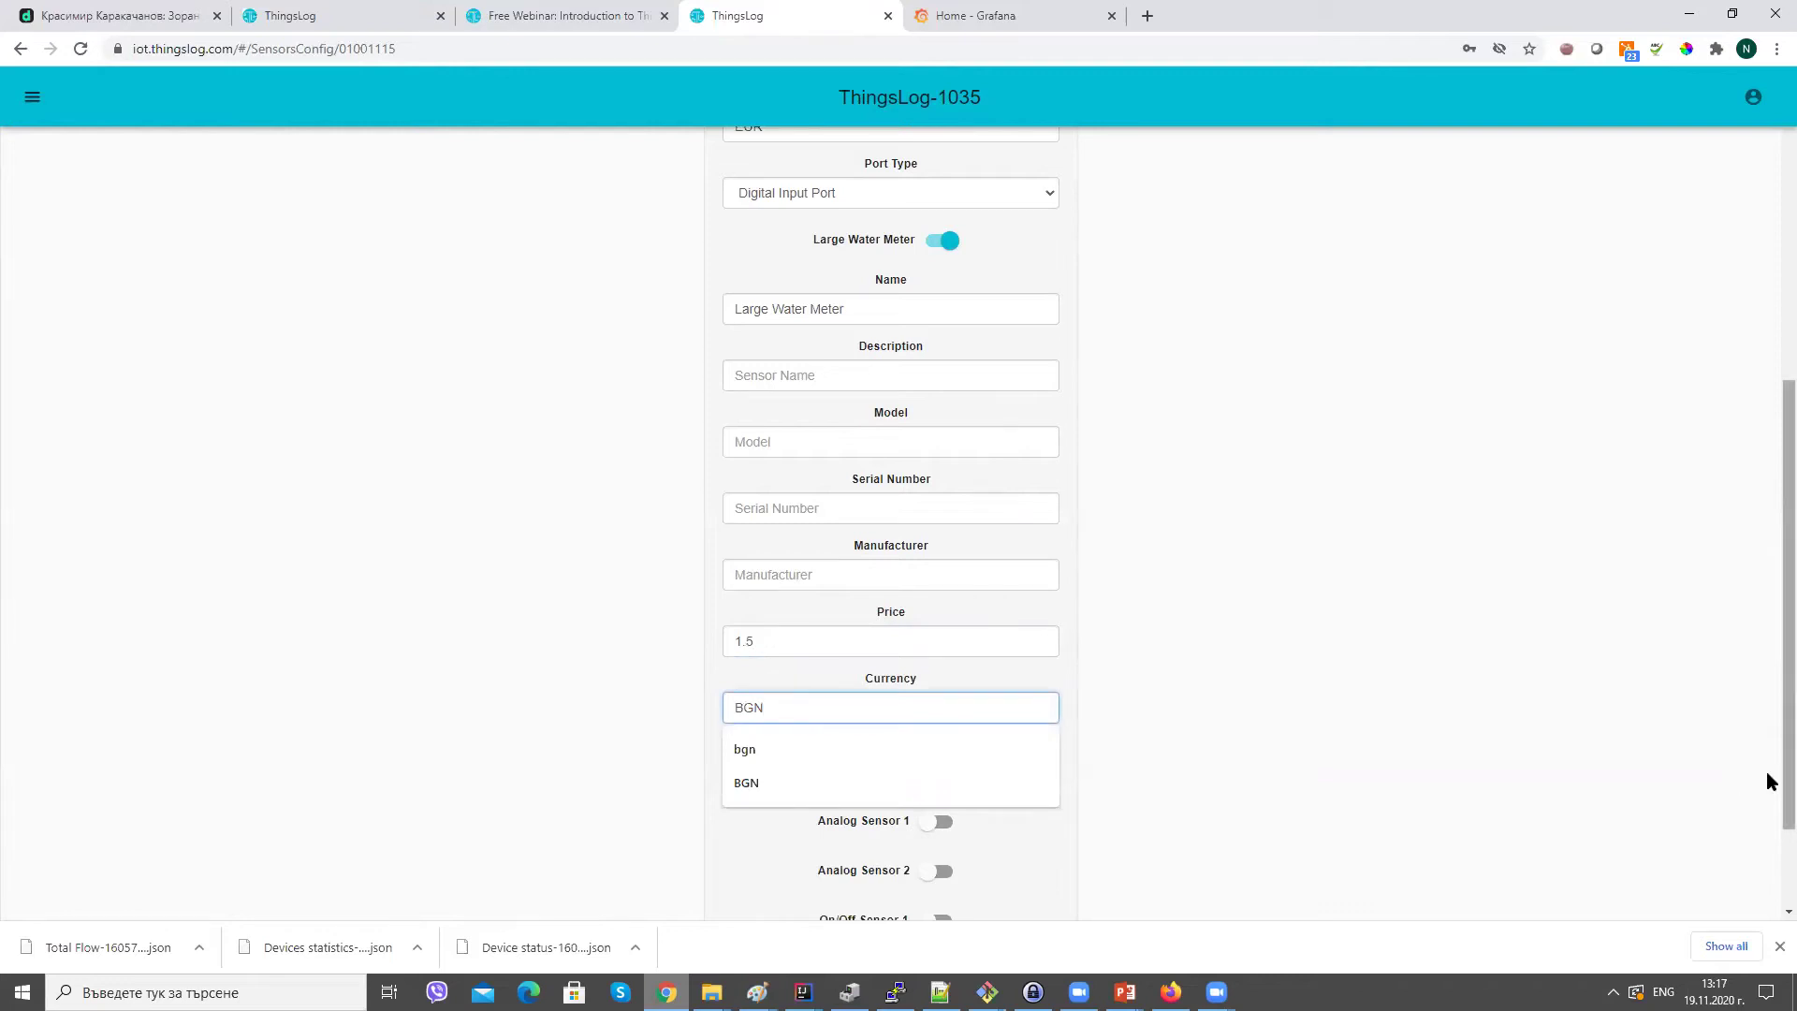
scroll(1766, 771, "down", 2)
type("N")
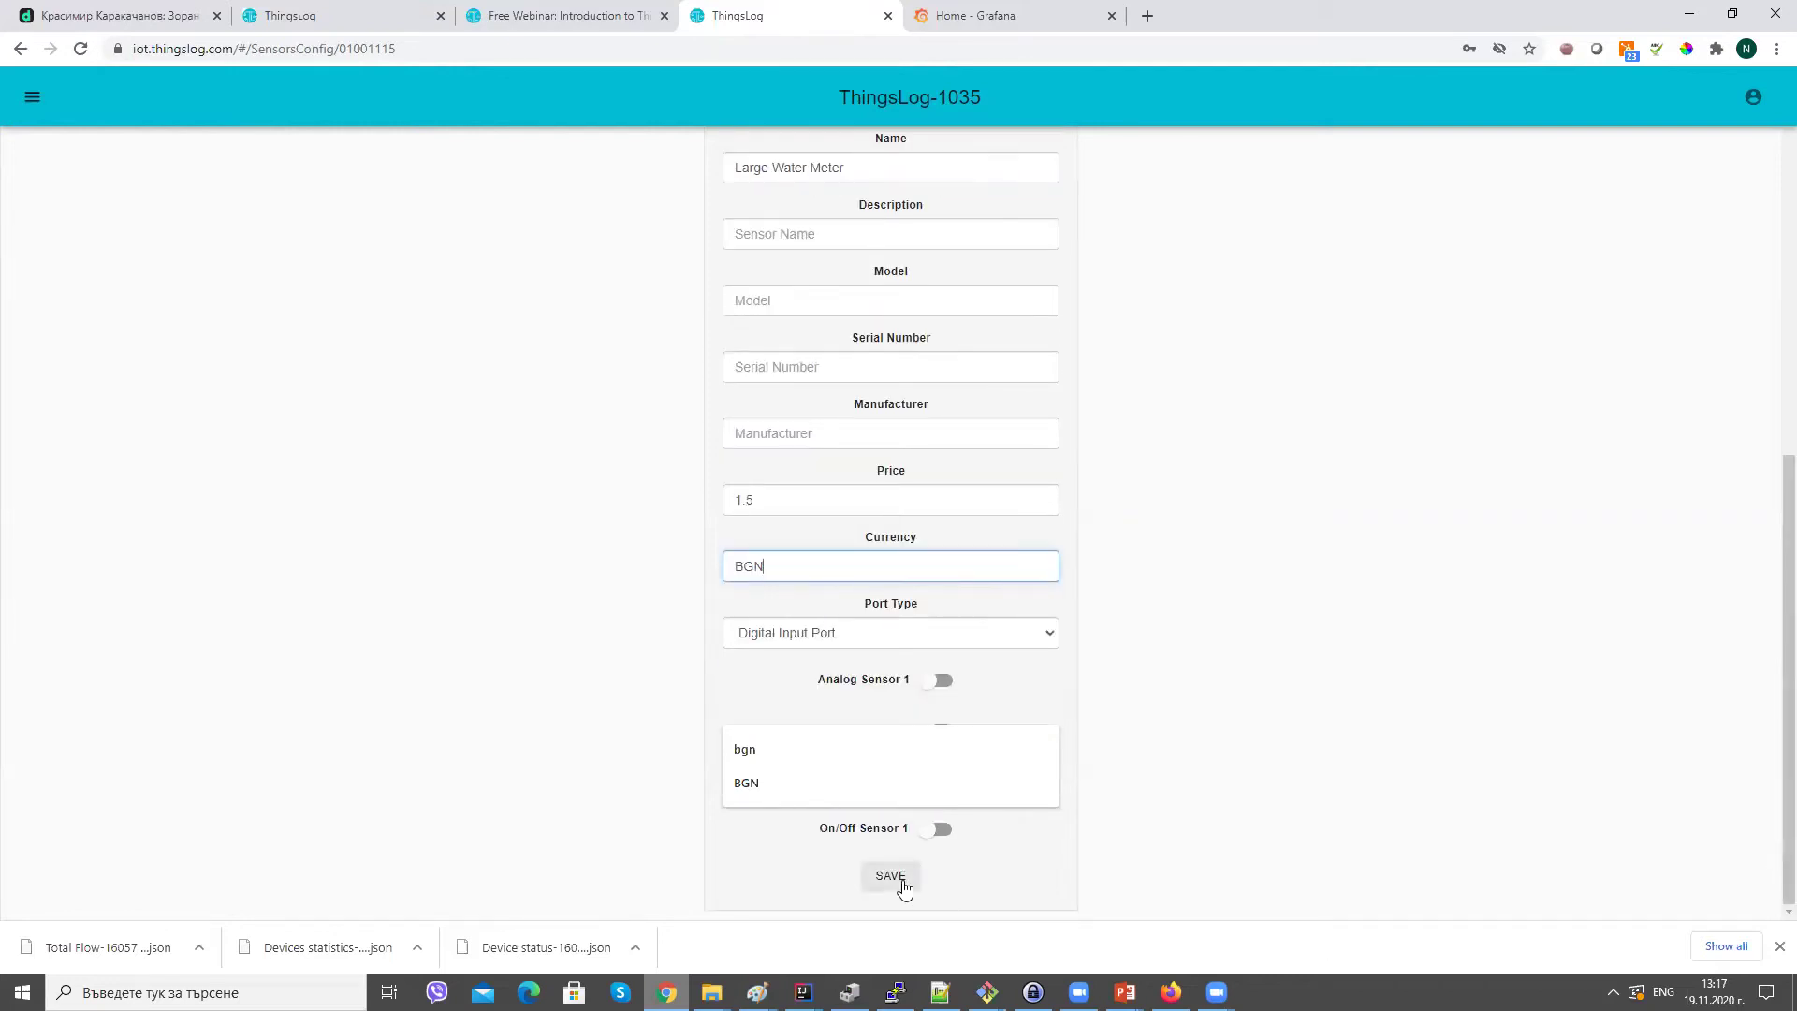
left_click(903, 878)
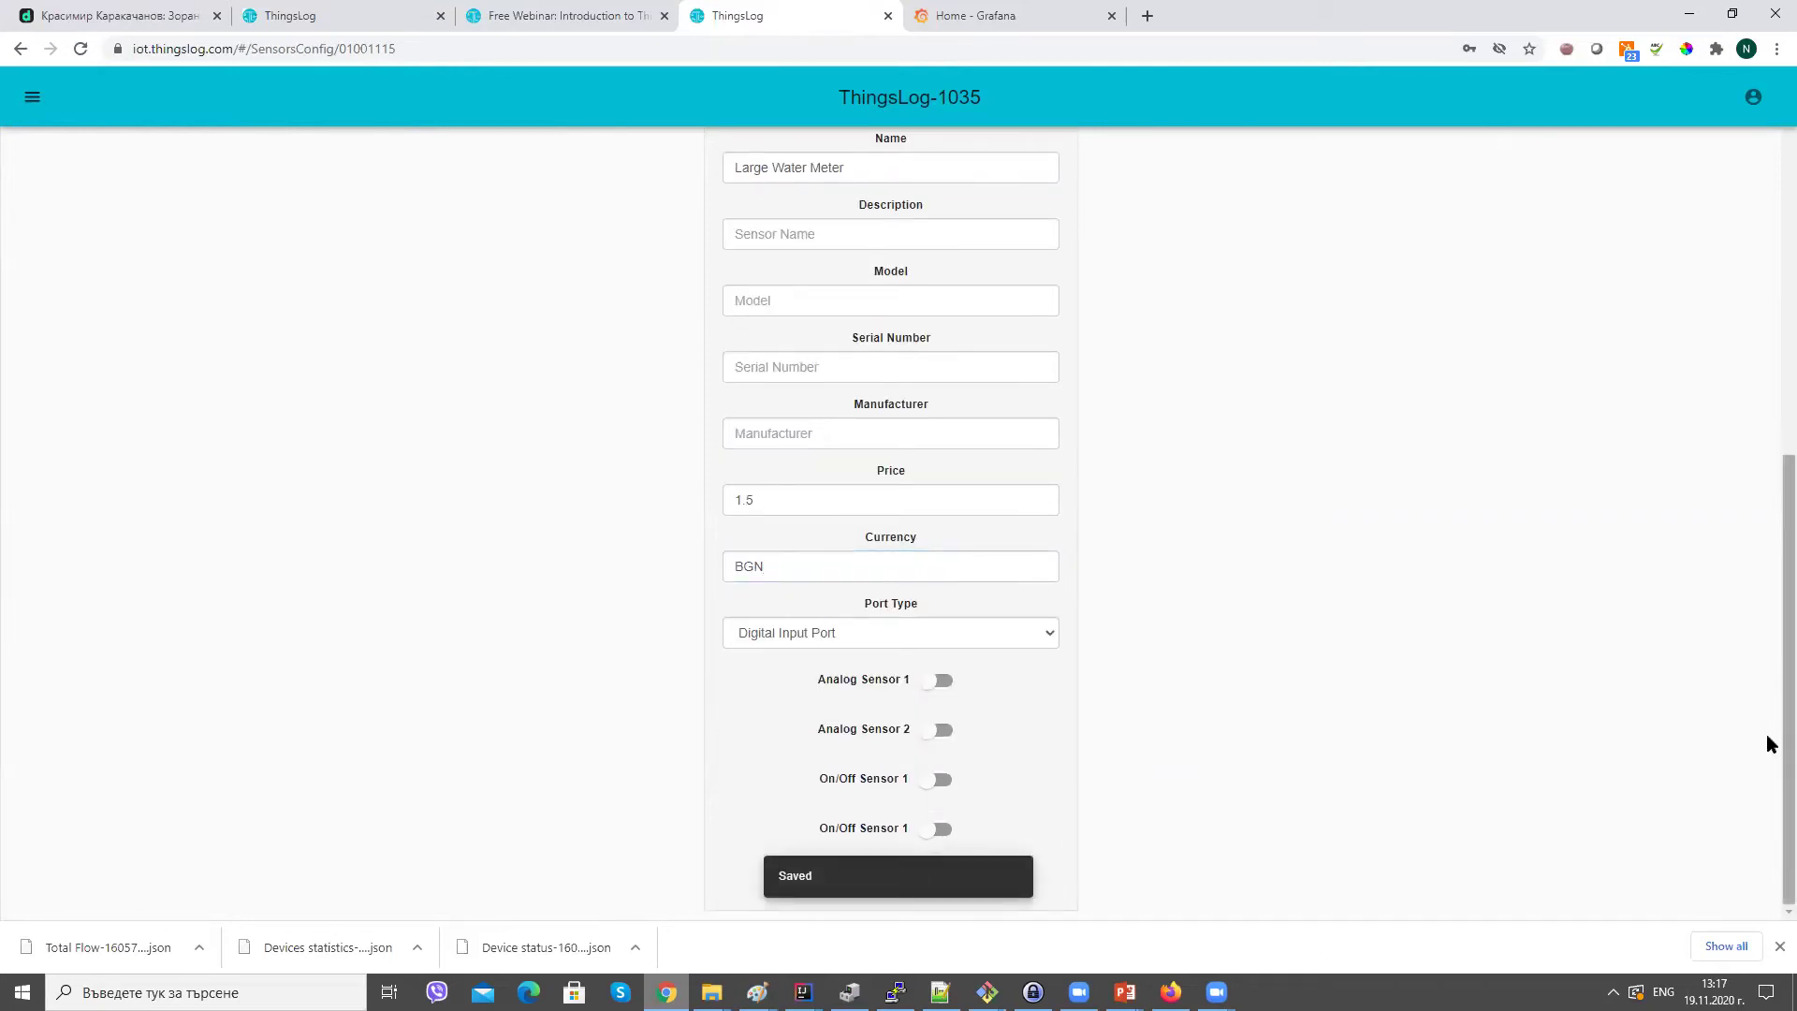
Open the Readings page, keeping Small water meter selected in the meter list.
left_click(32, 97)
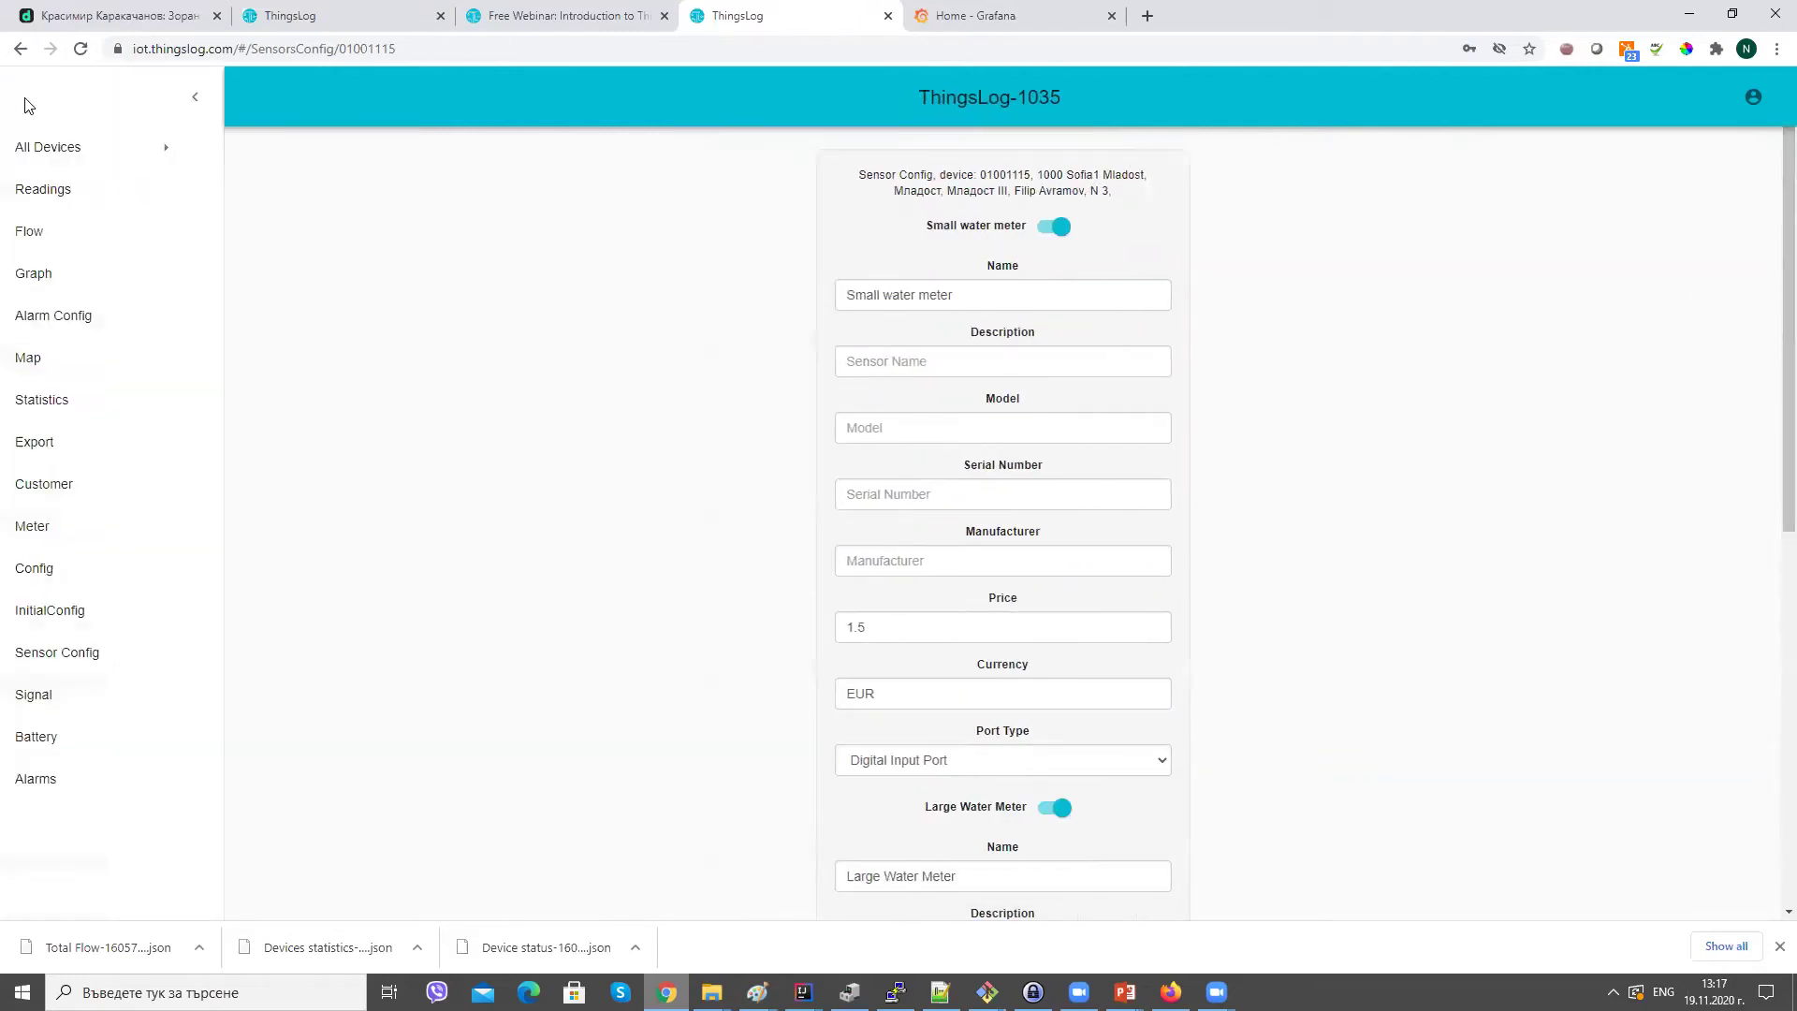
left_click(64, 202)
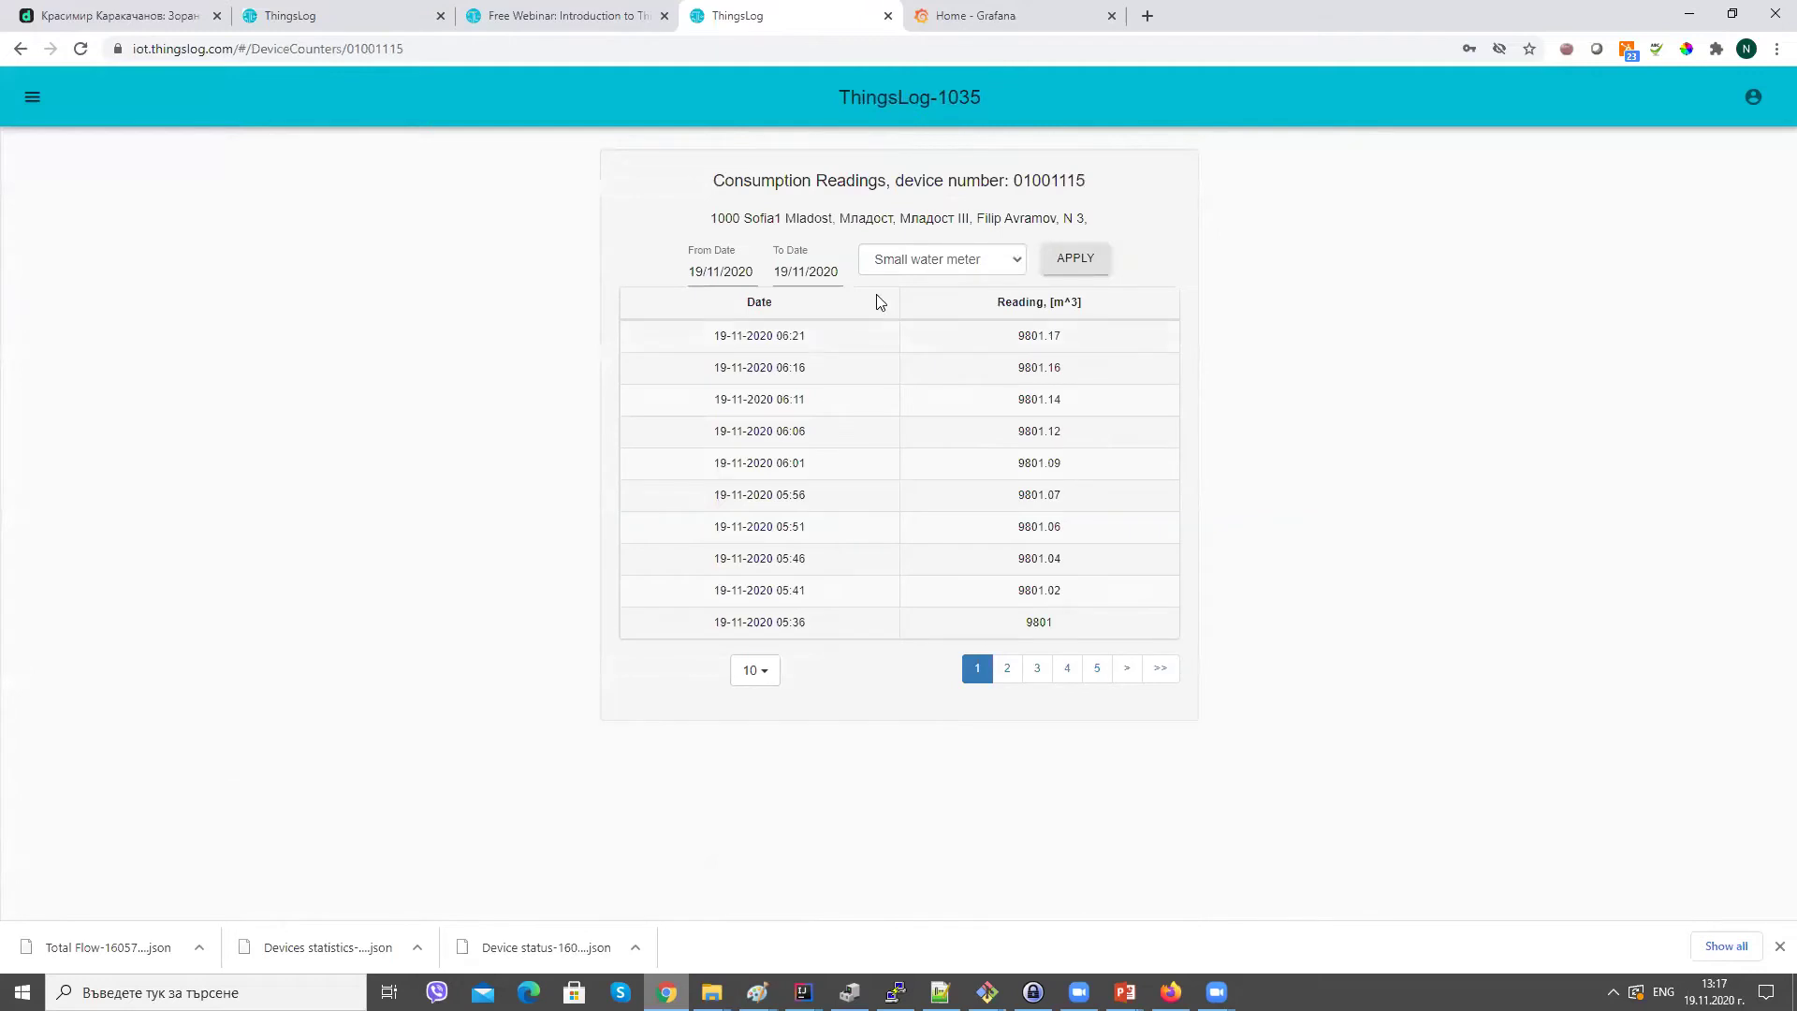
left_click(941, 267)
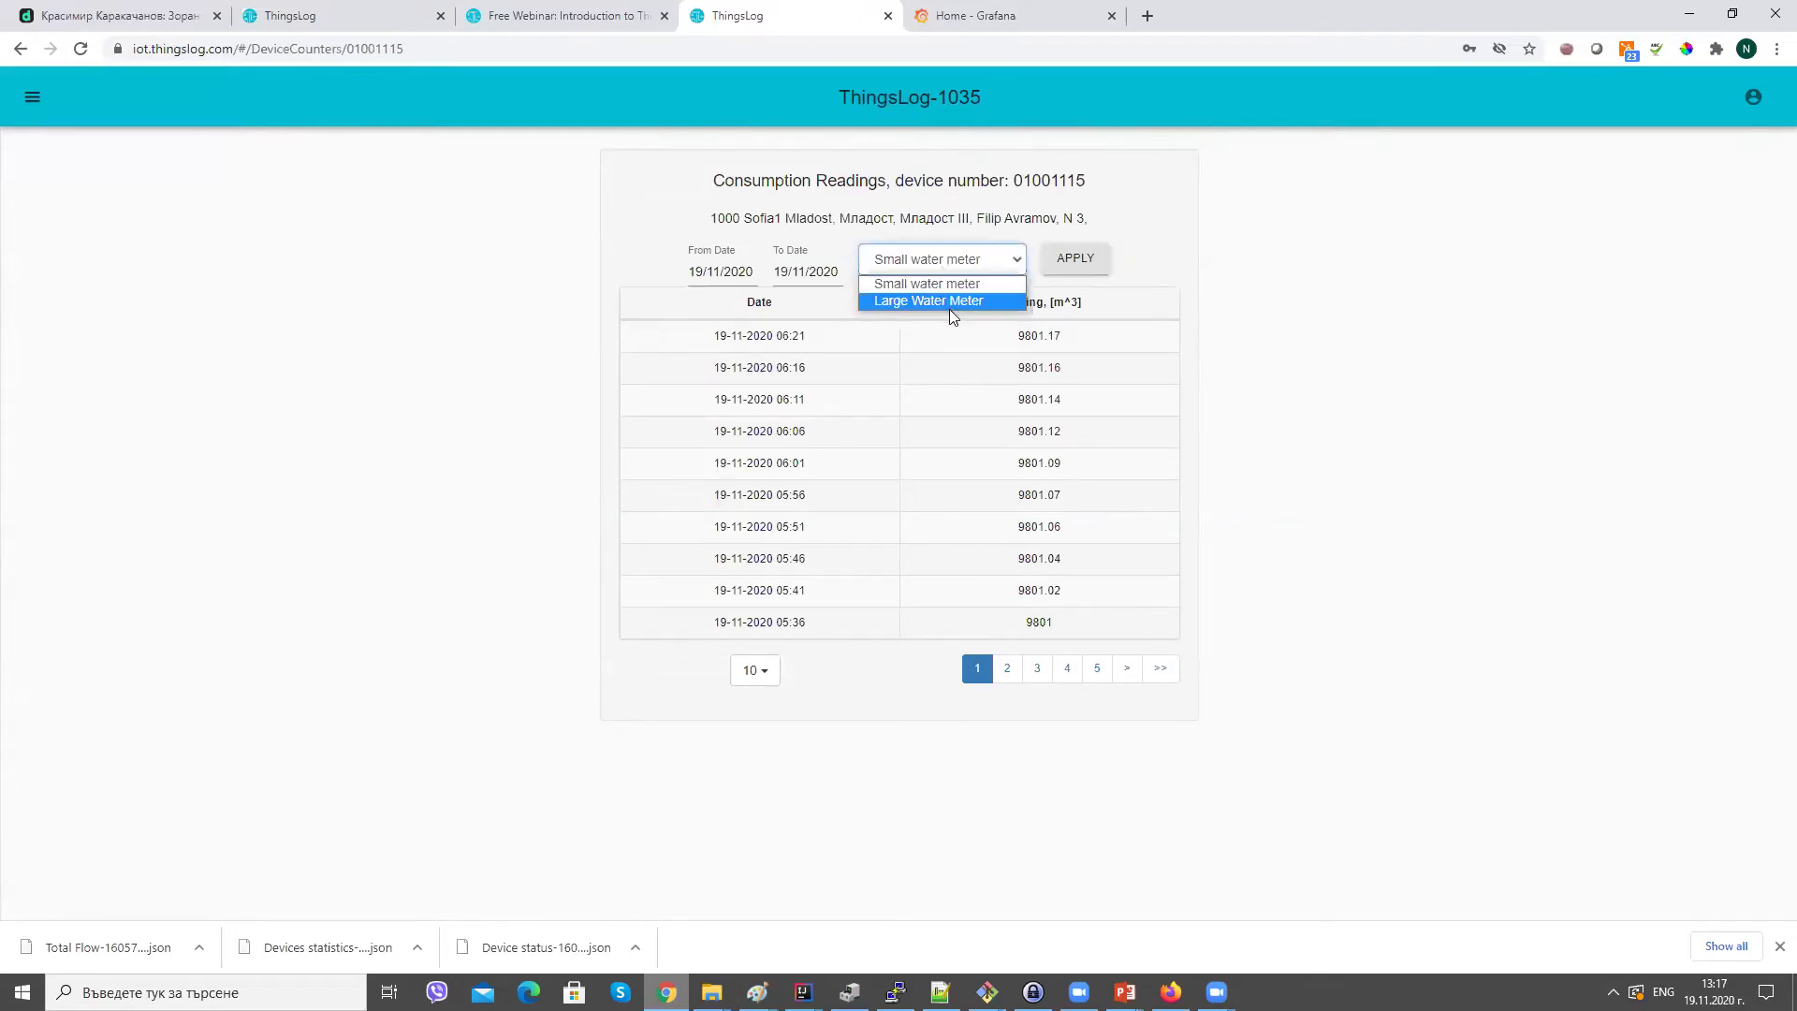
left_click(964, 513)
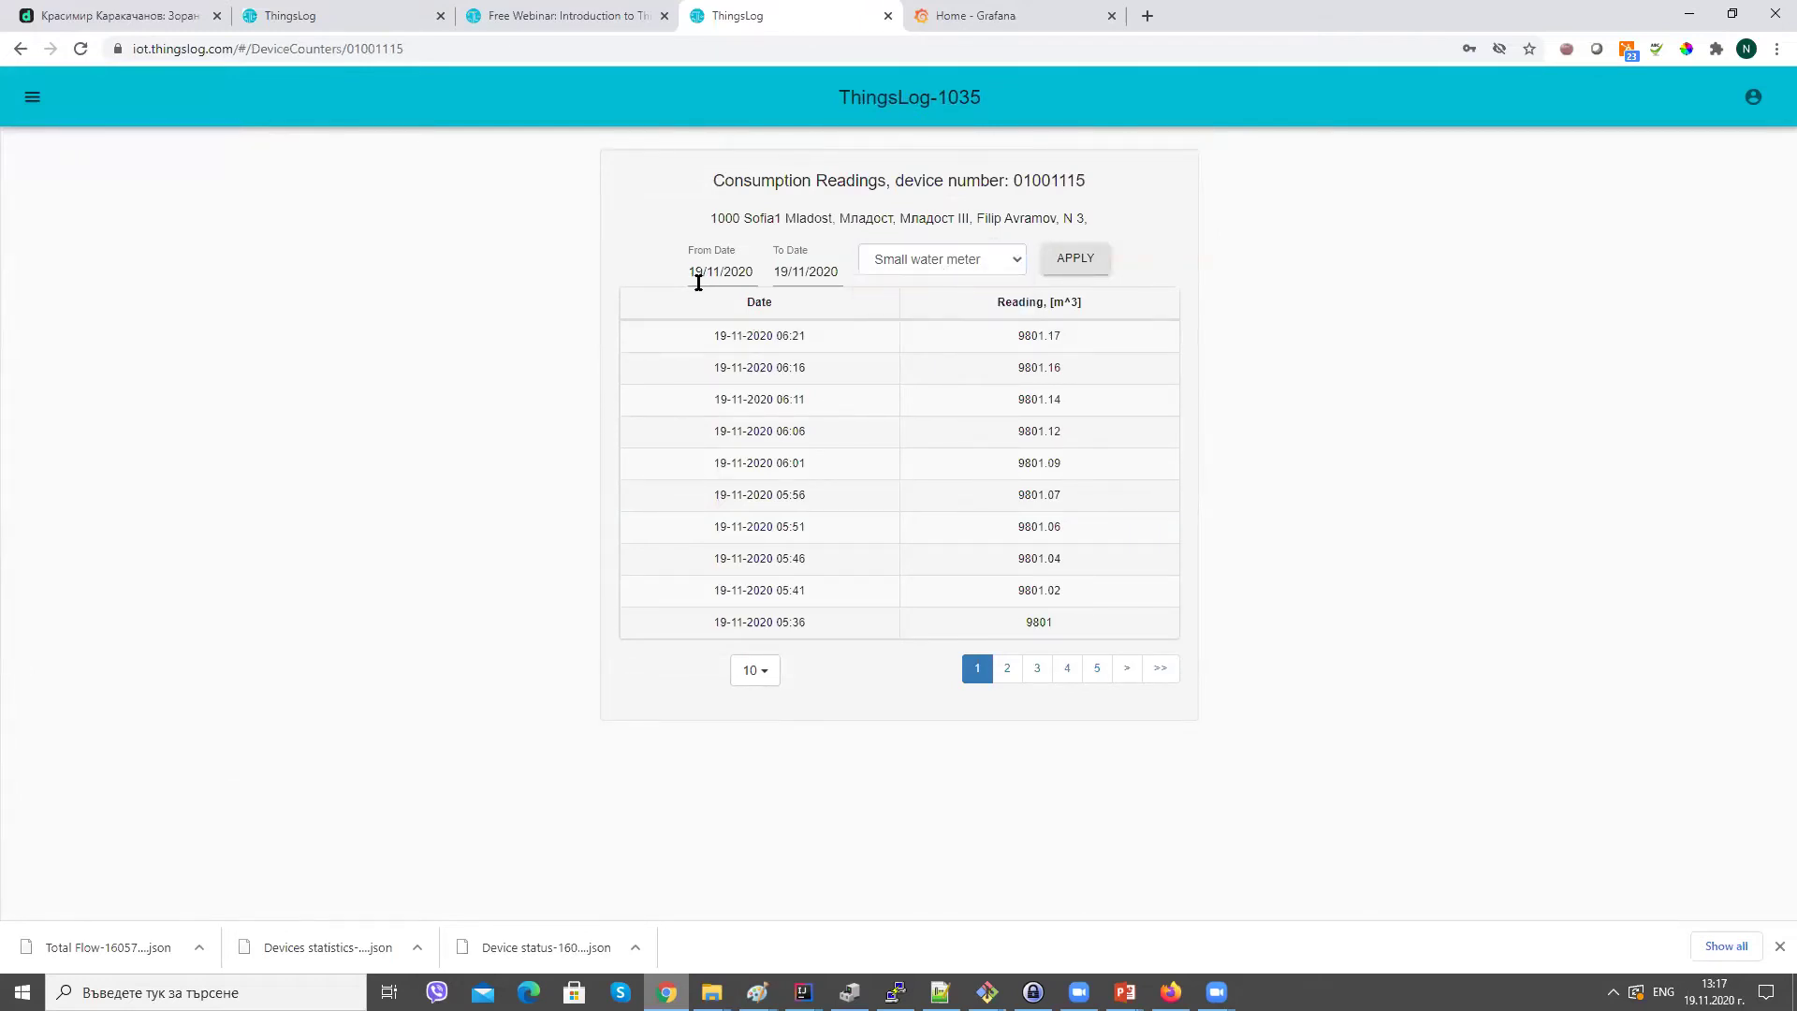
Graph consumption from 08/11/2020 and switch the graph to the Large Water Meter.
left_click(37, 100)
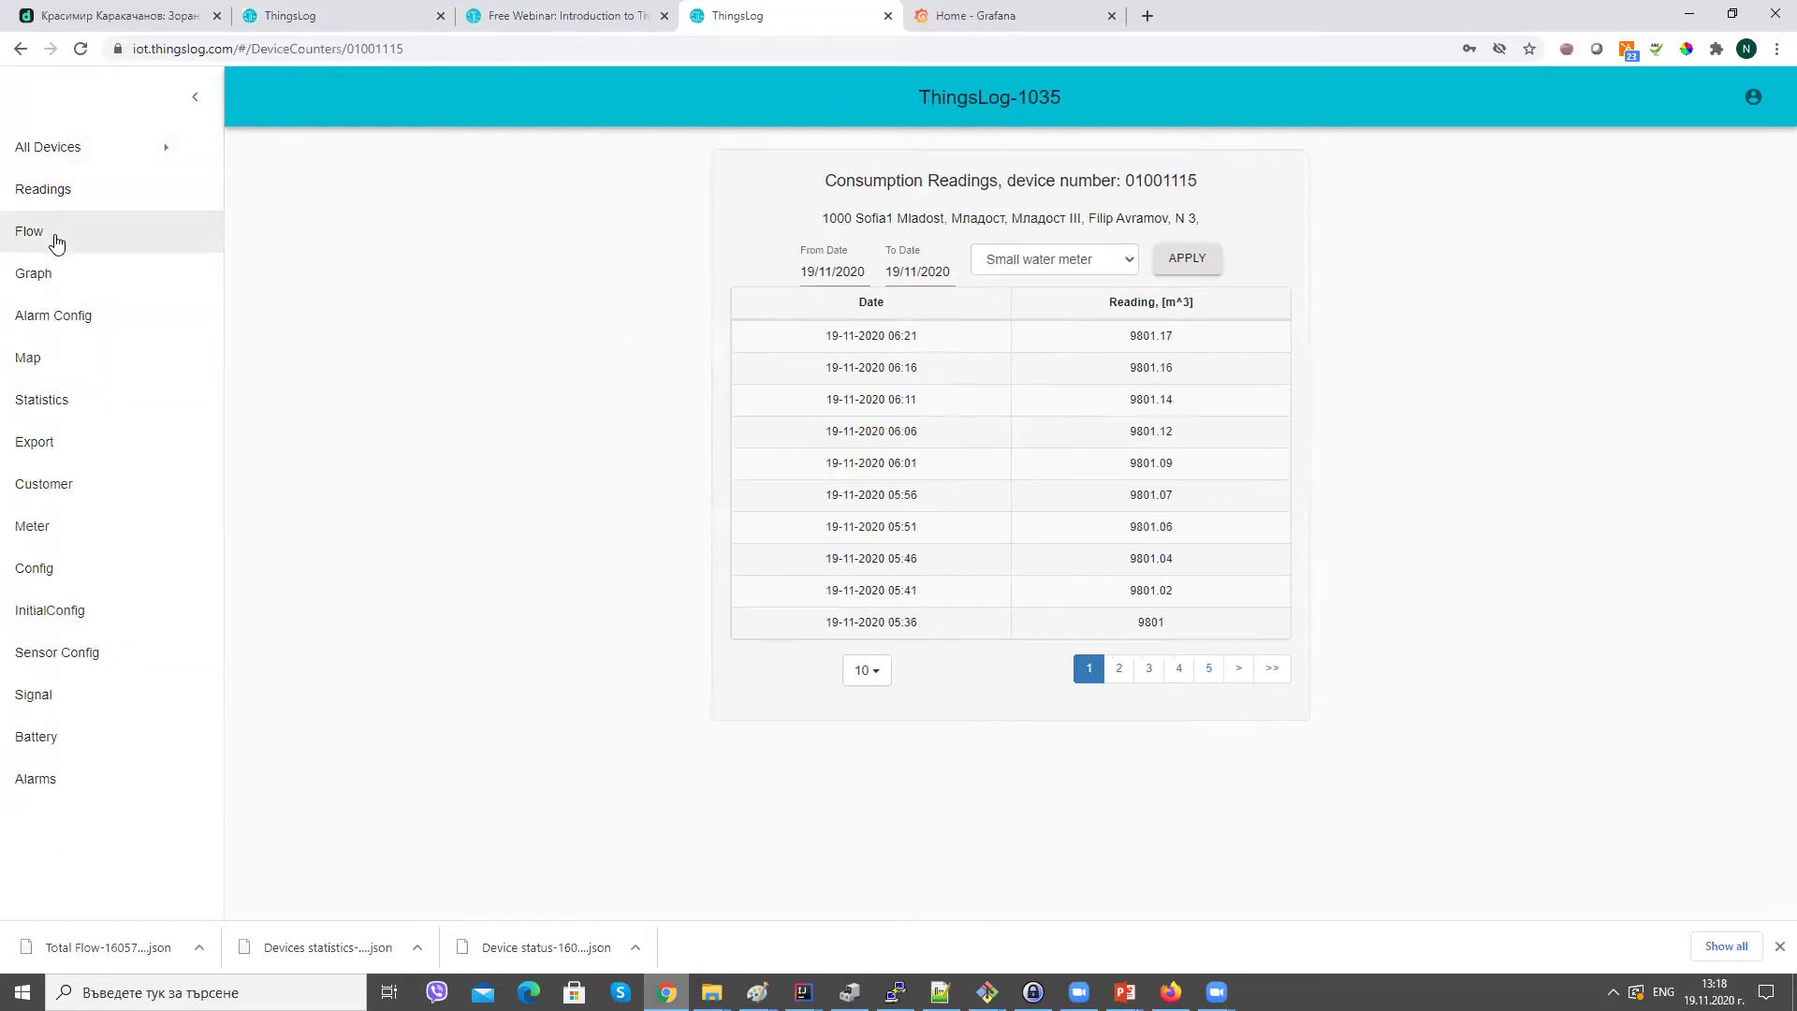
left_click(56, 238)
left_click(794, 316)
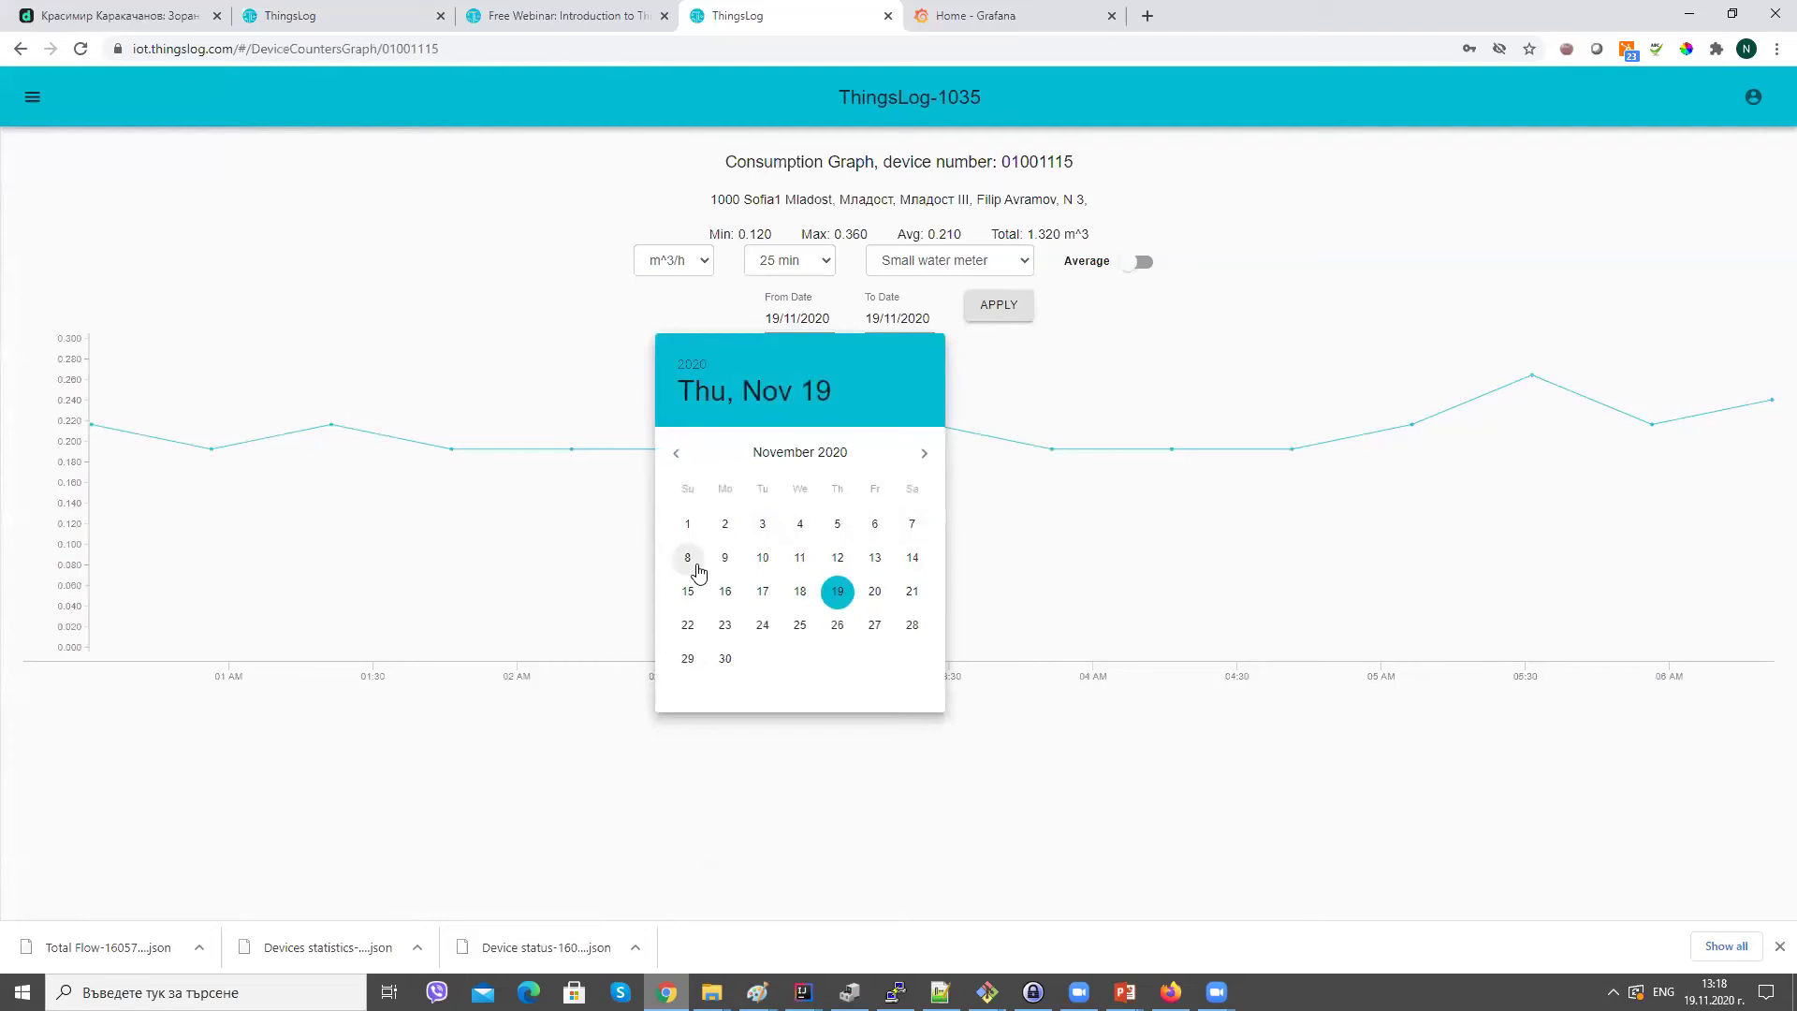
left_click(691, 567)
left_click(996, 305)
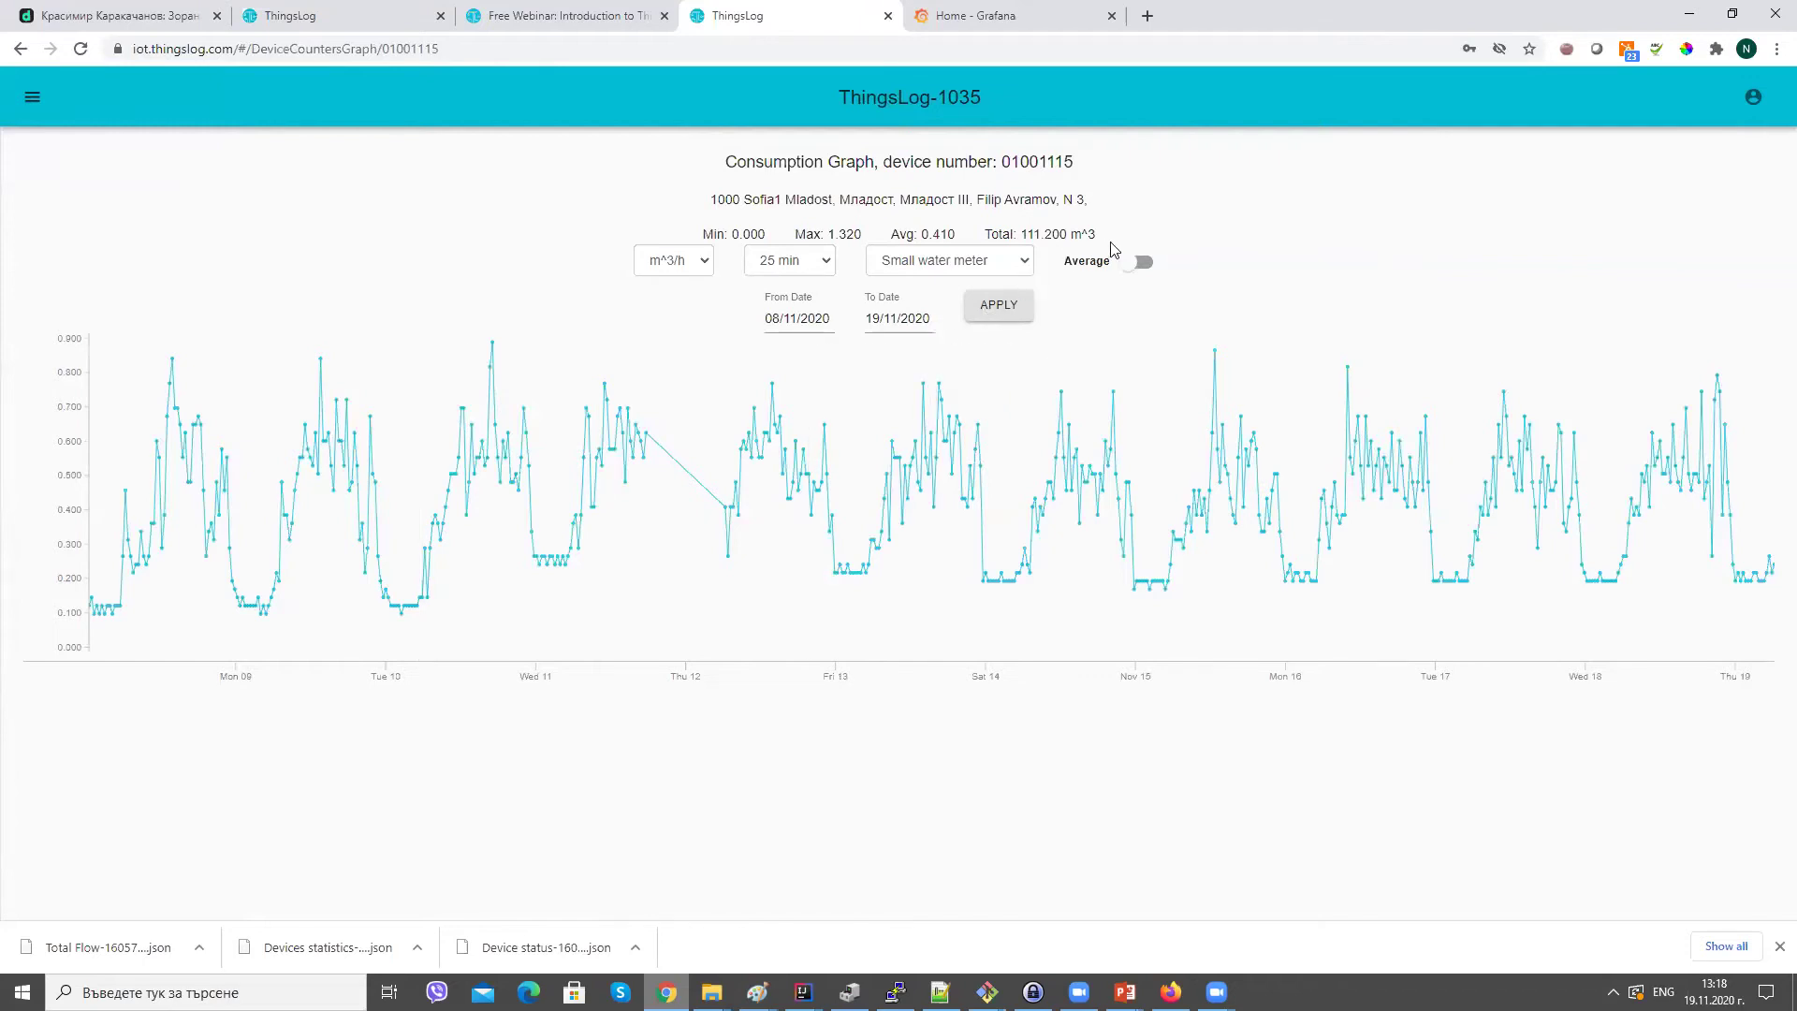
left_click(946, 260)
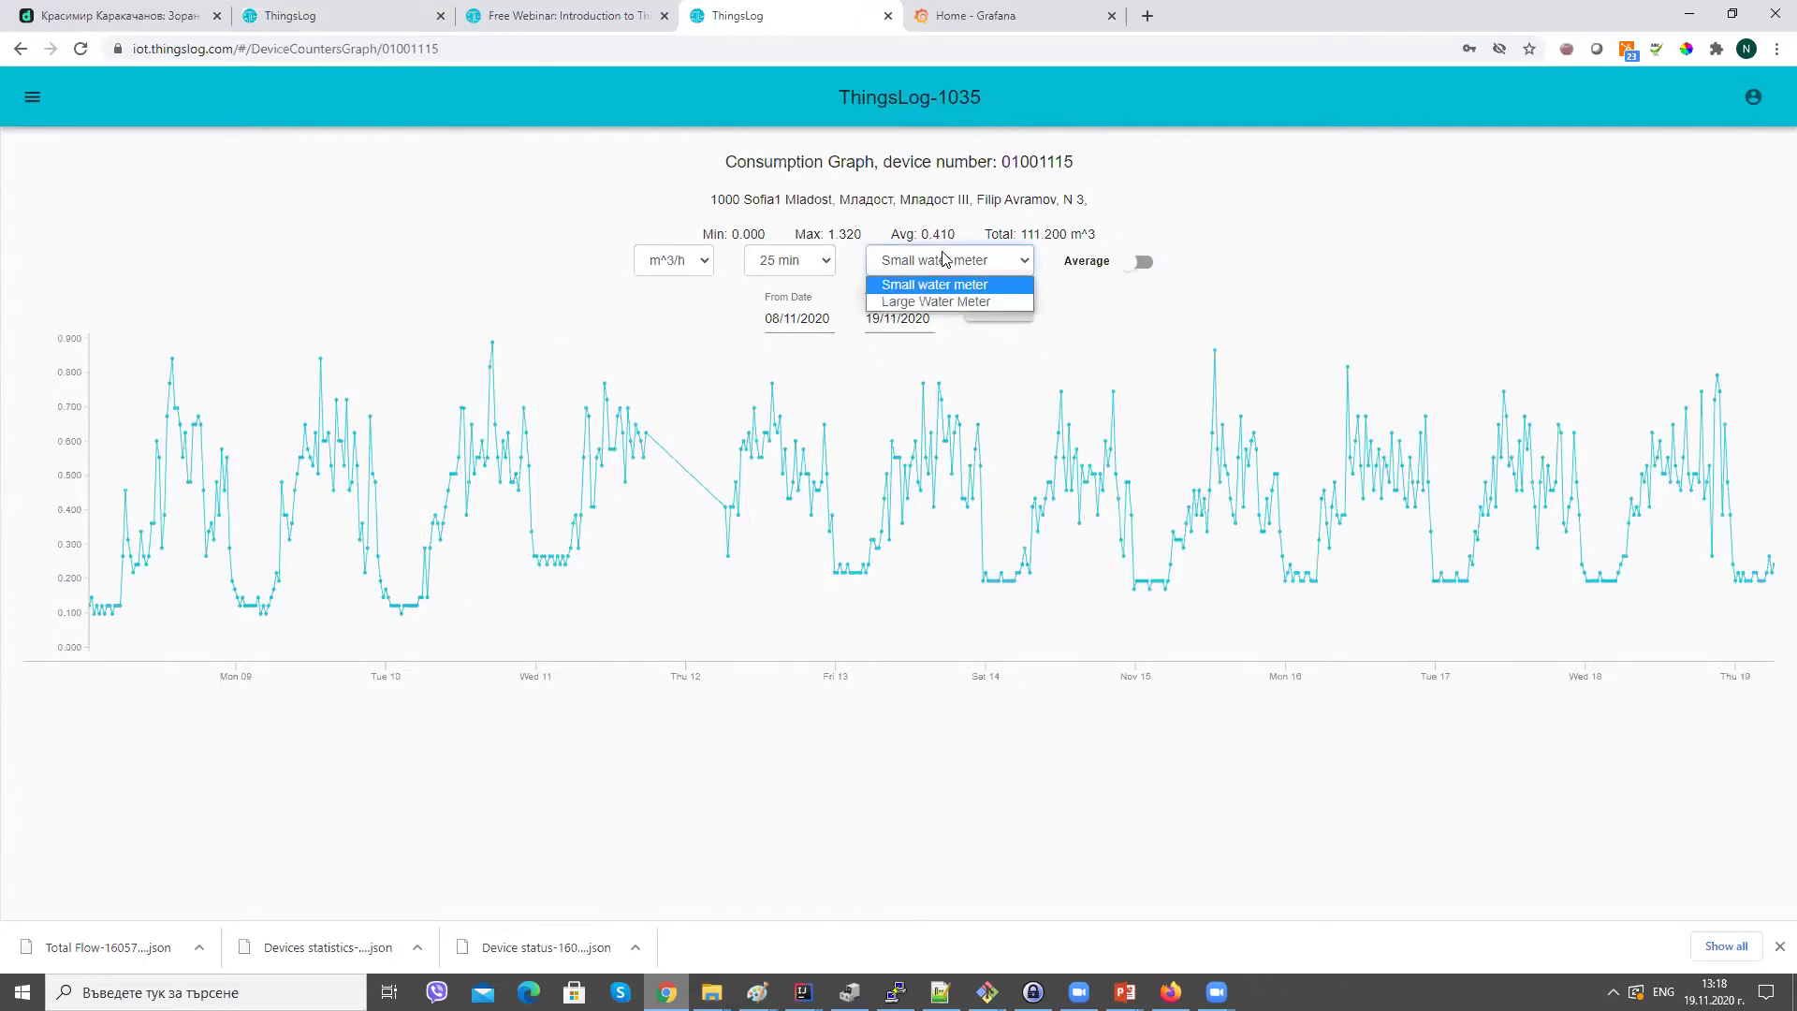
left_click(944, 301)
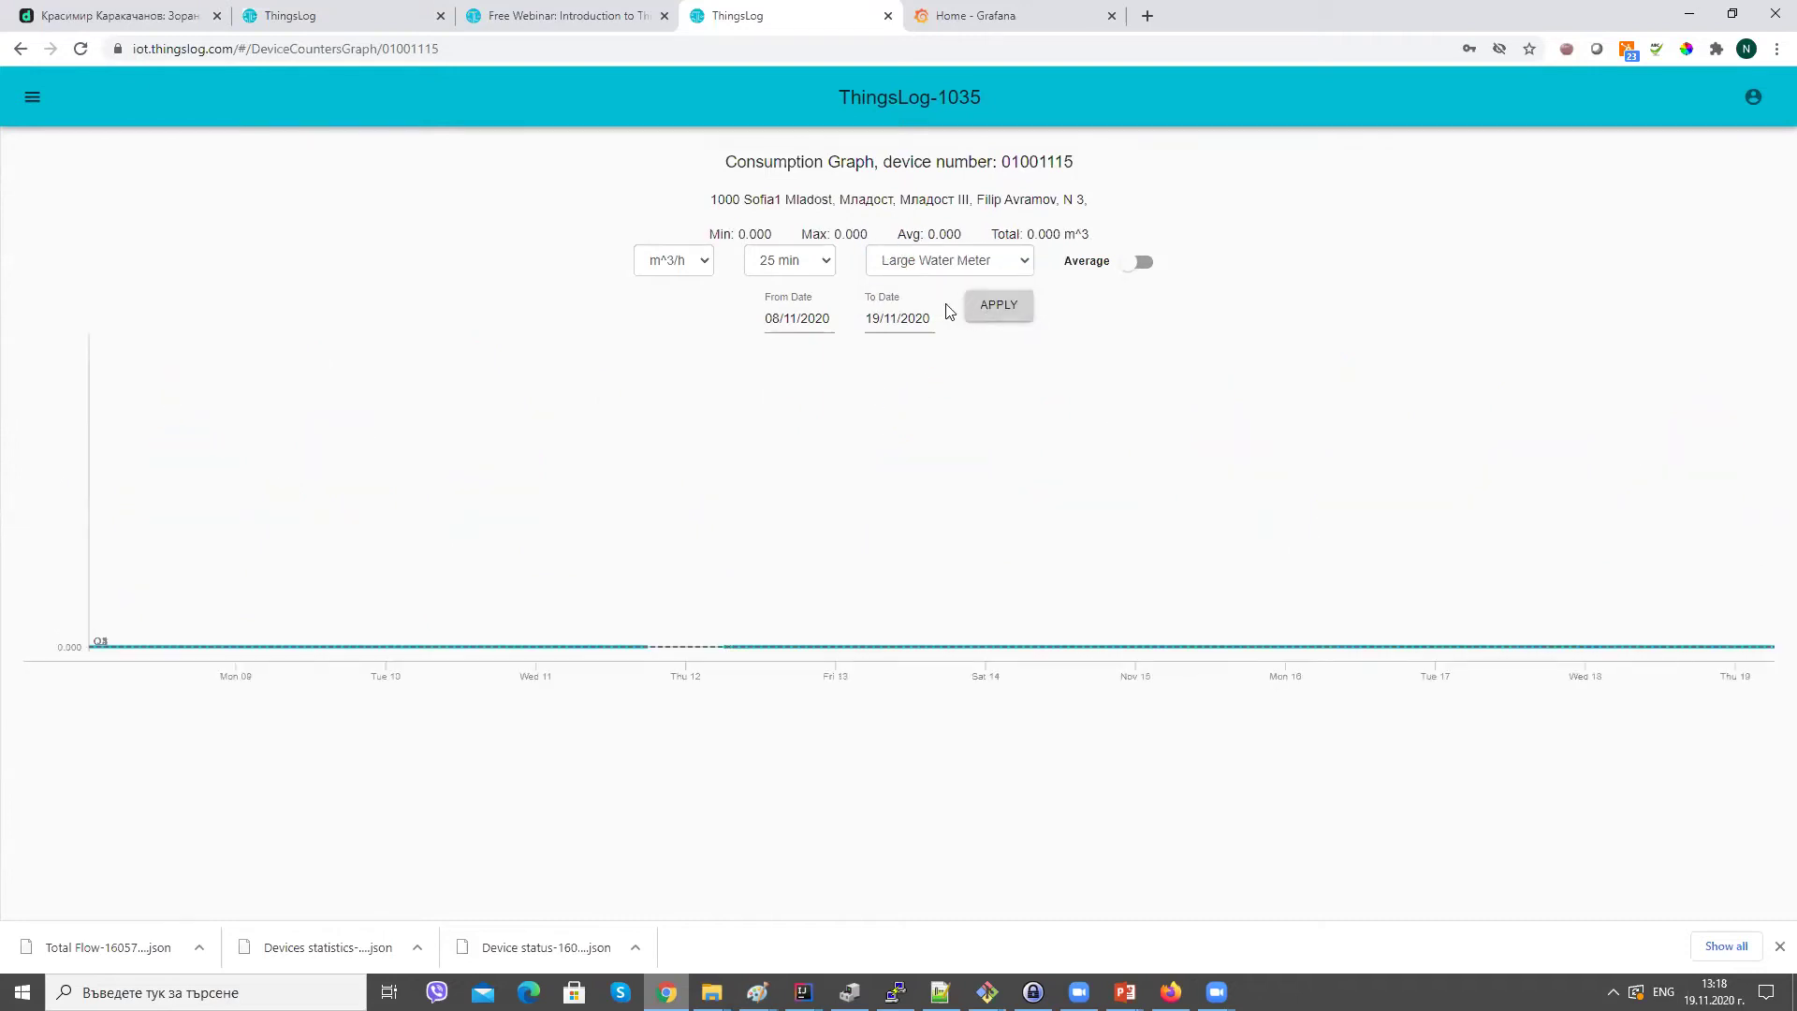
left_click(772, 260)
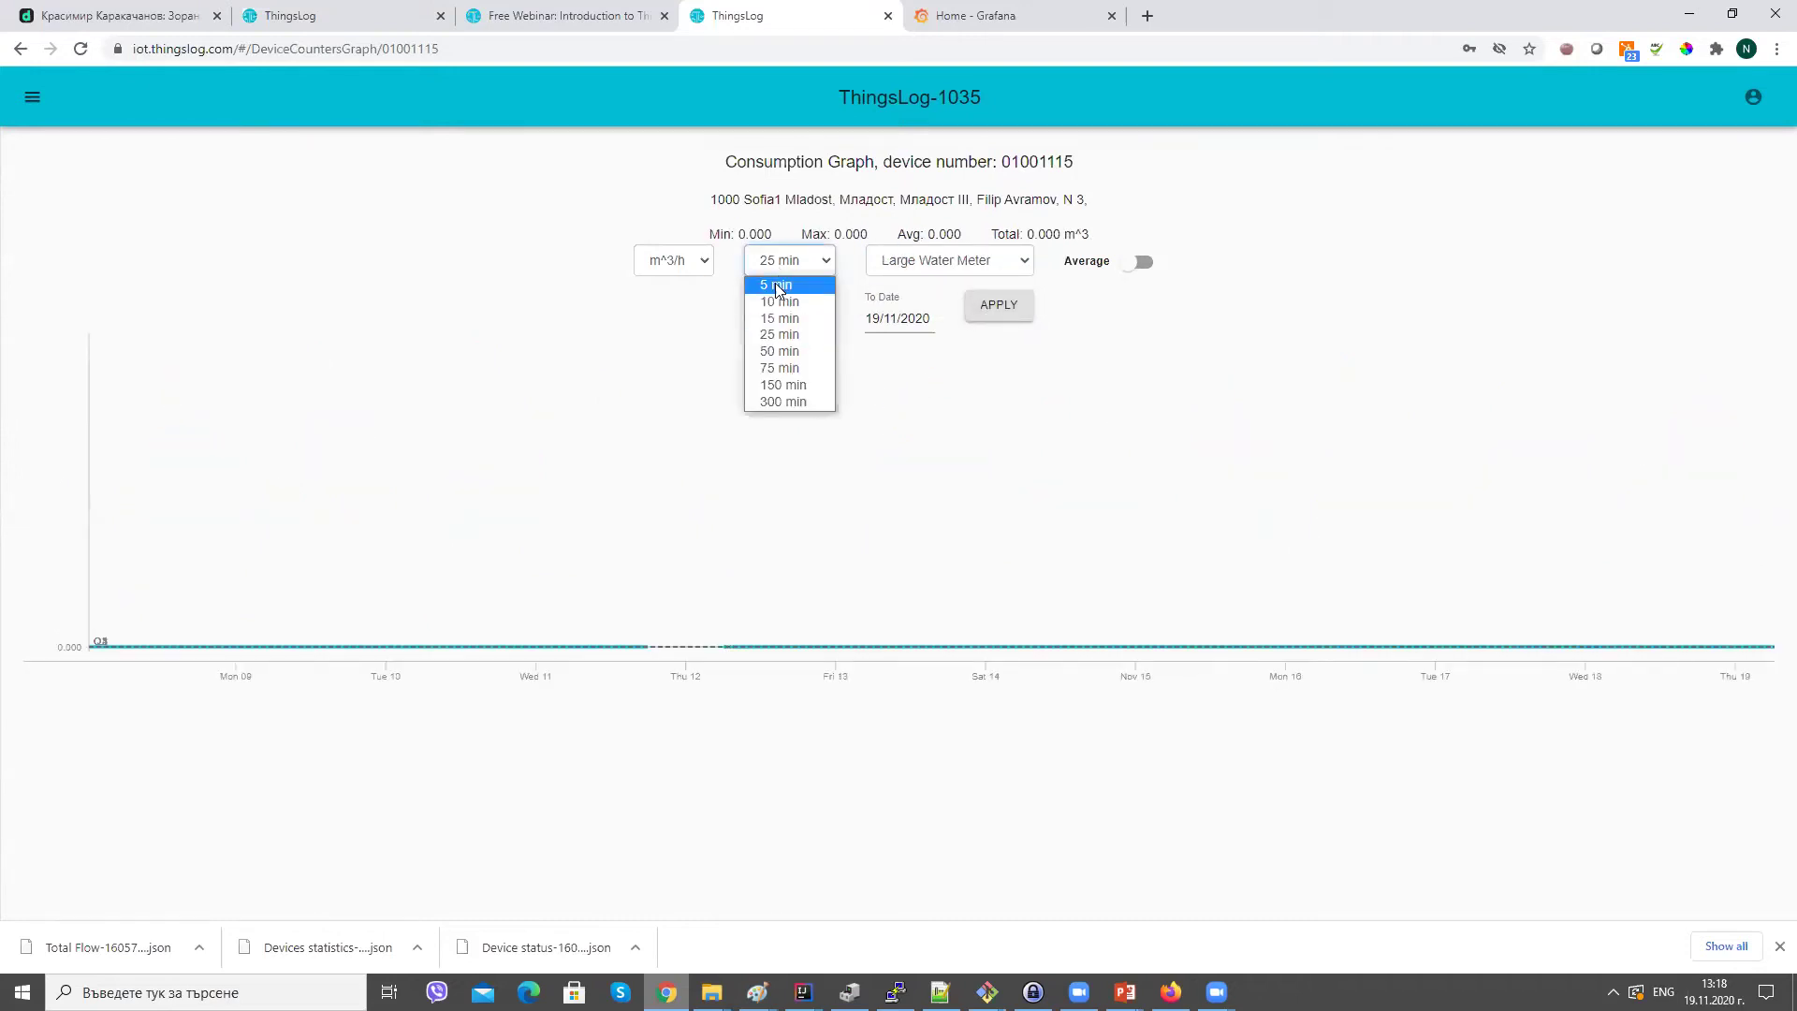
left_click(960, 262)
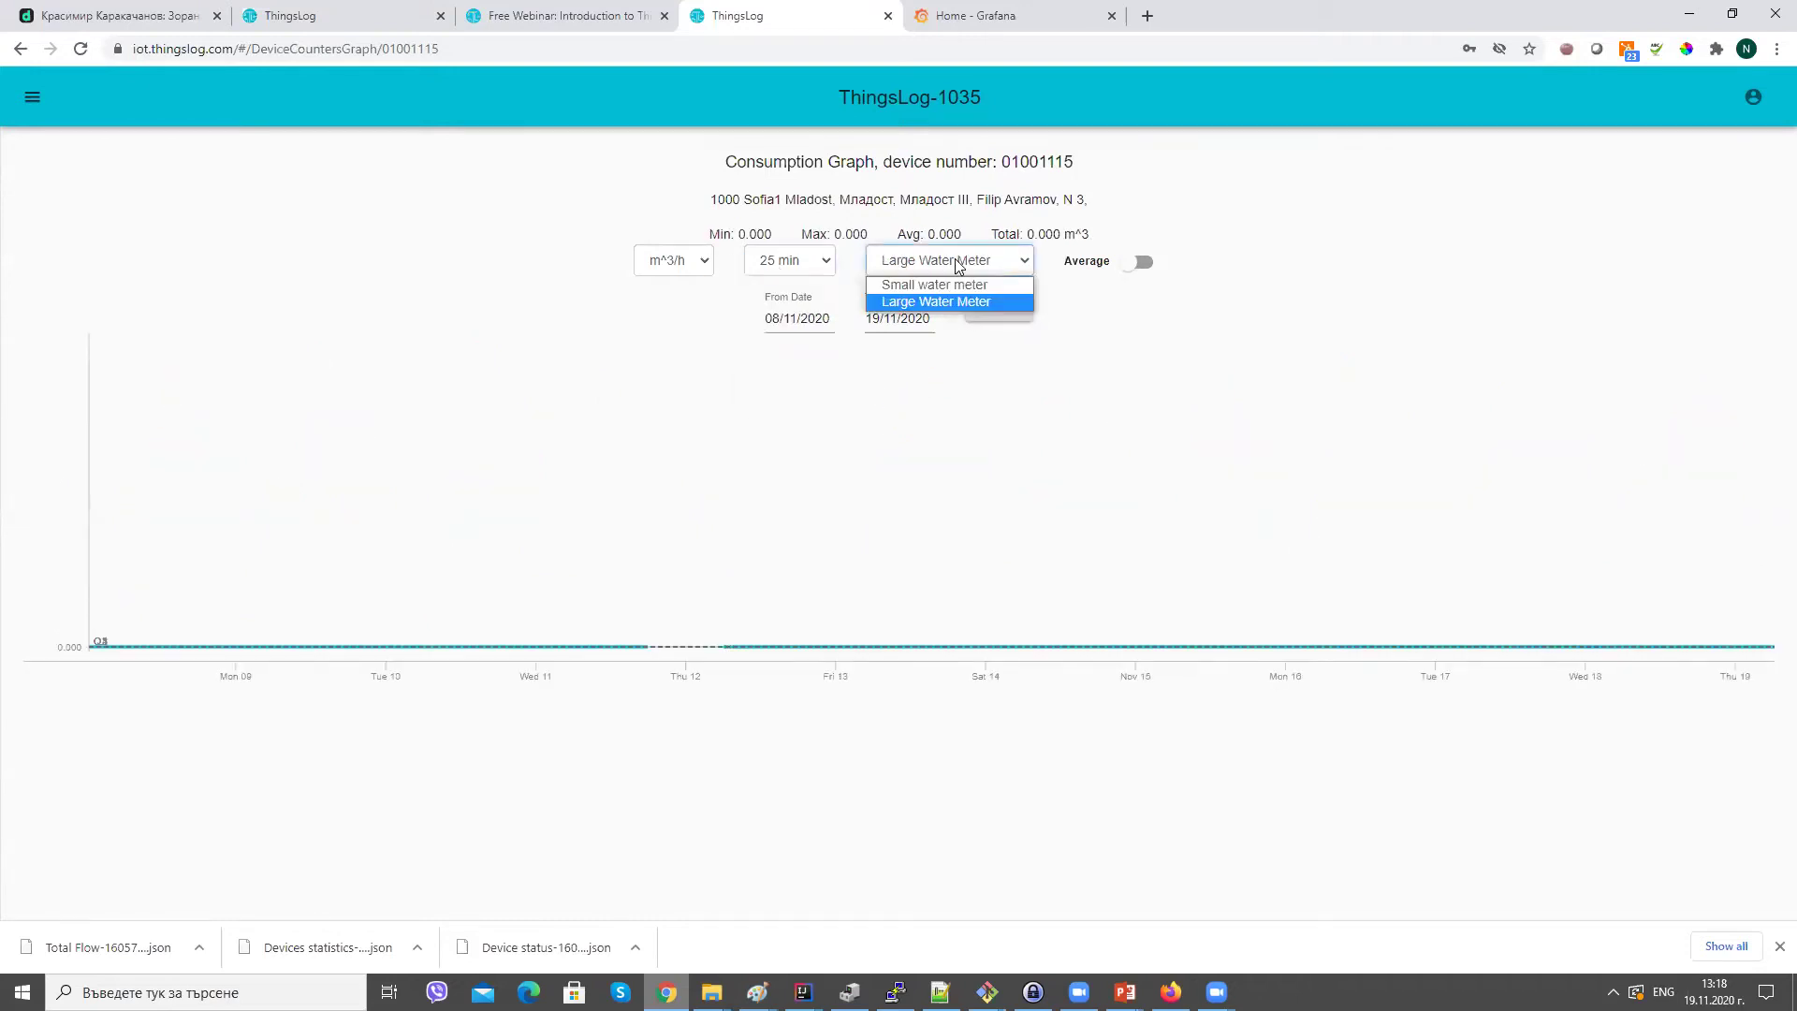
Go to the Devices table under All Devices.
left_click(32, 96)
left_click(53, 161)
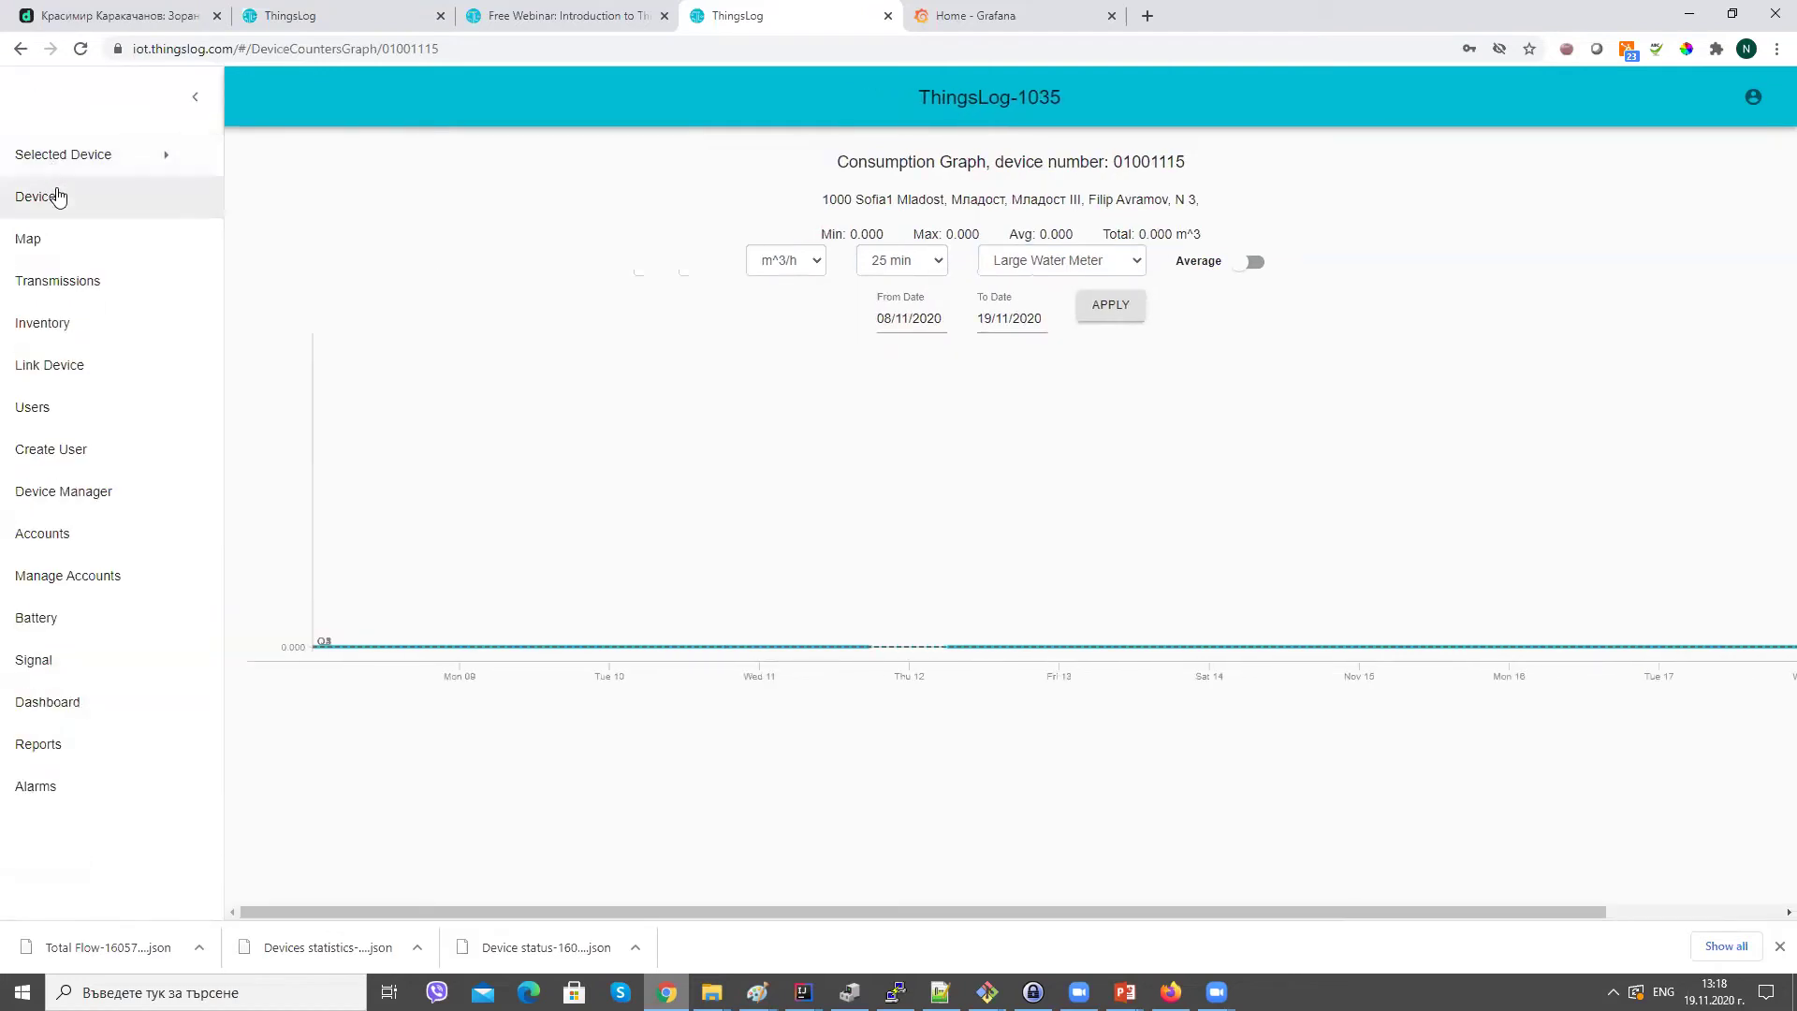
left_click(53, 192)
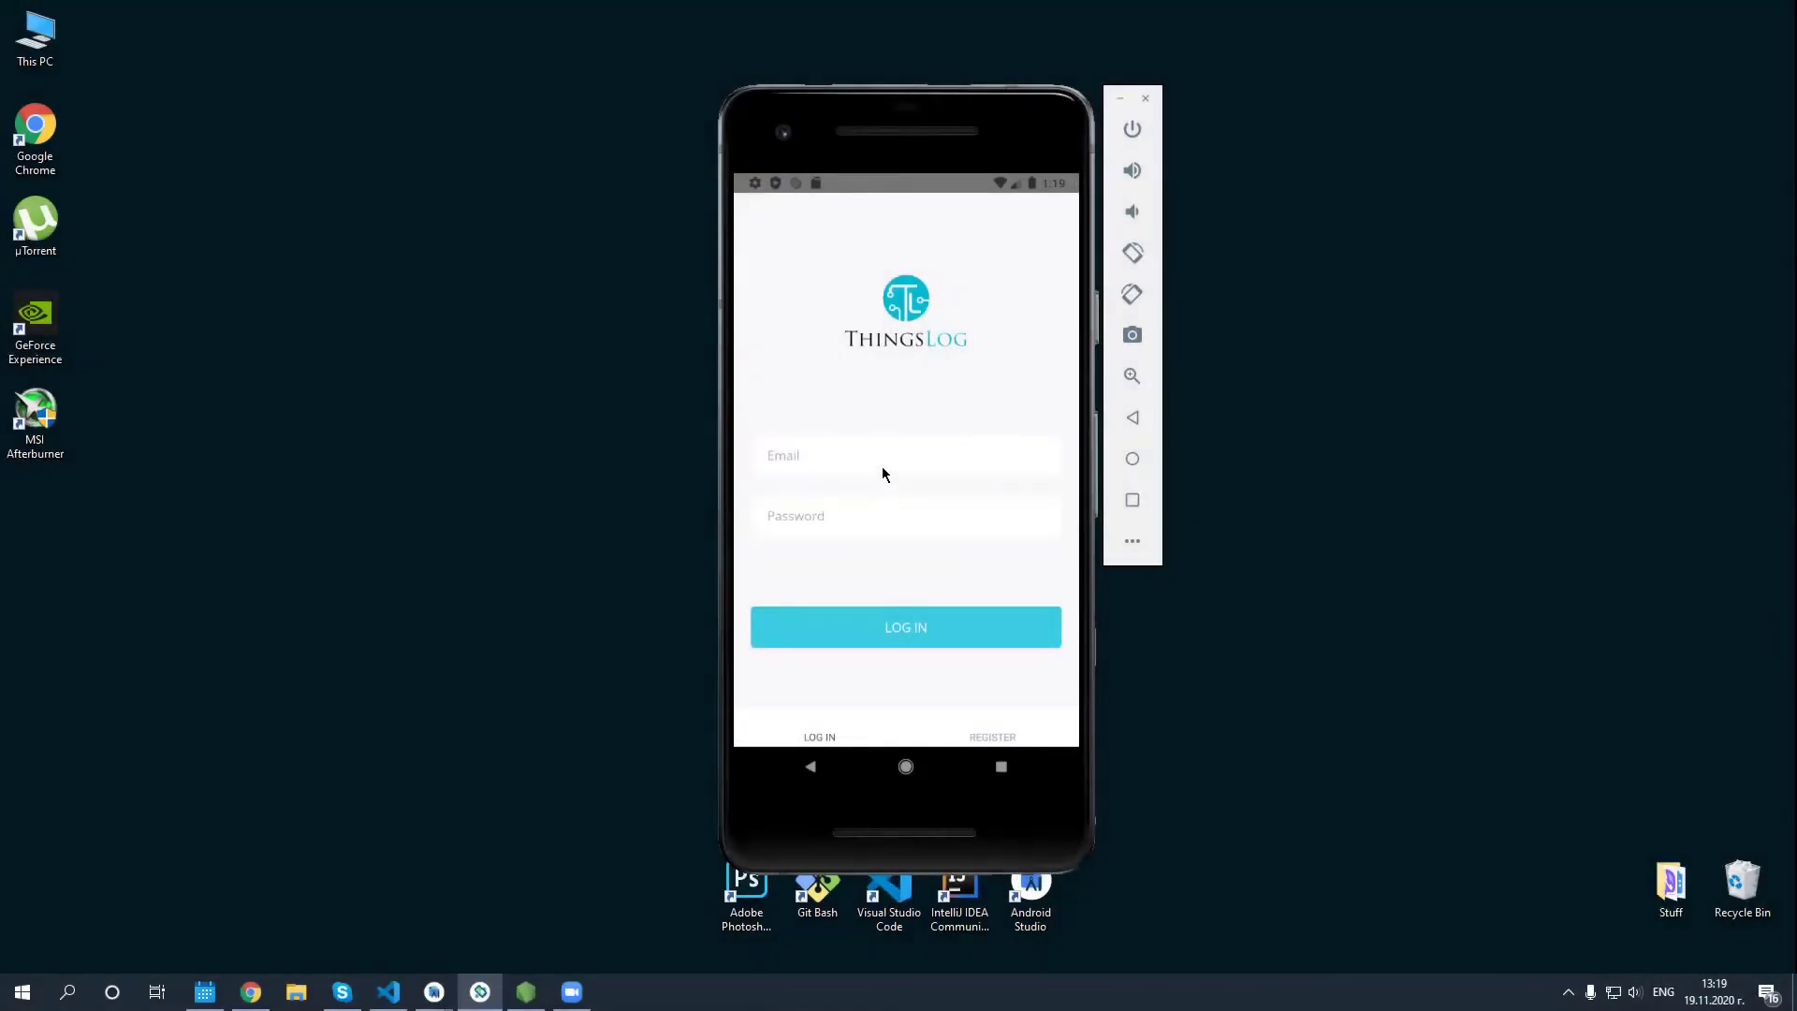
Log in to the ThingsLog mobile app with the account's email and password.
left_click_drag(918, 142, 921, 103)
left_click(879, 426)
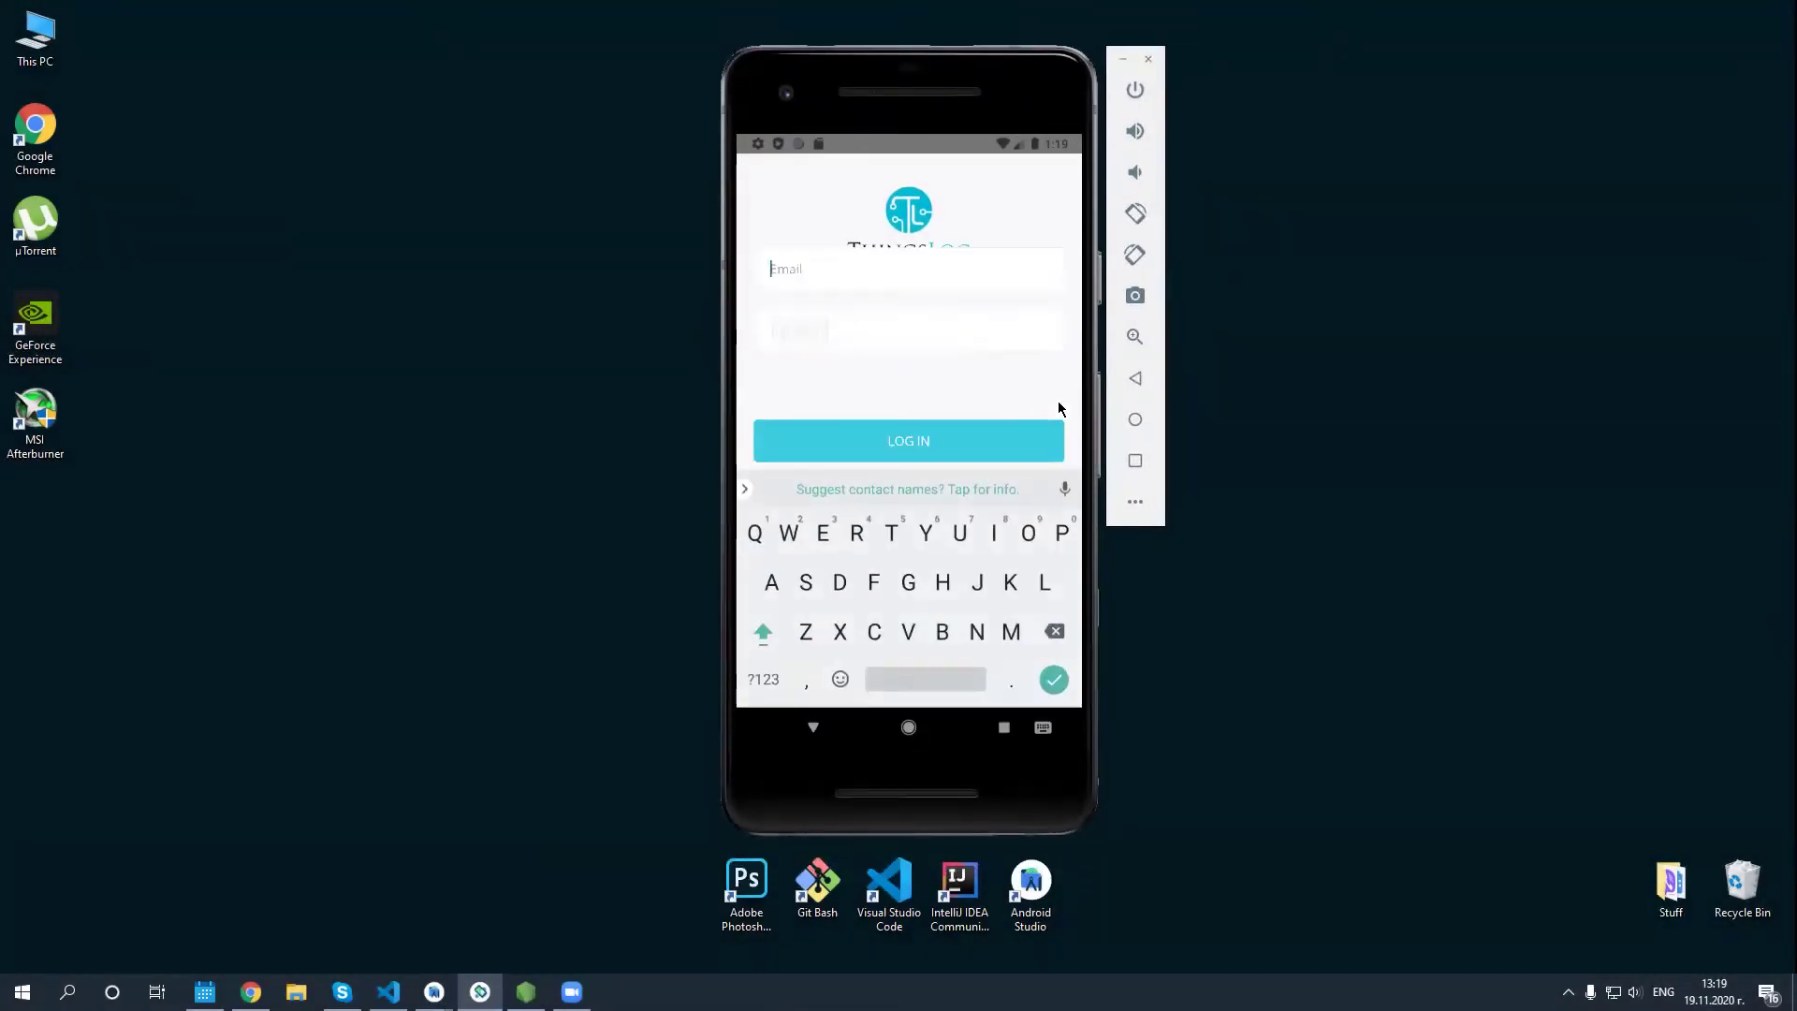
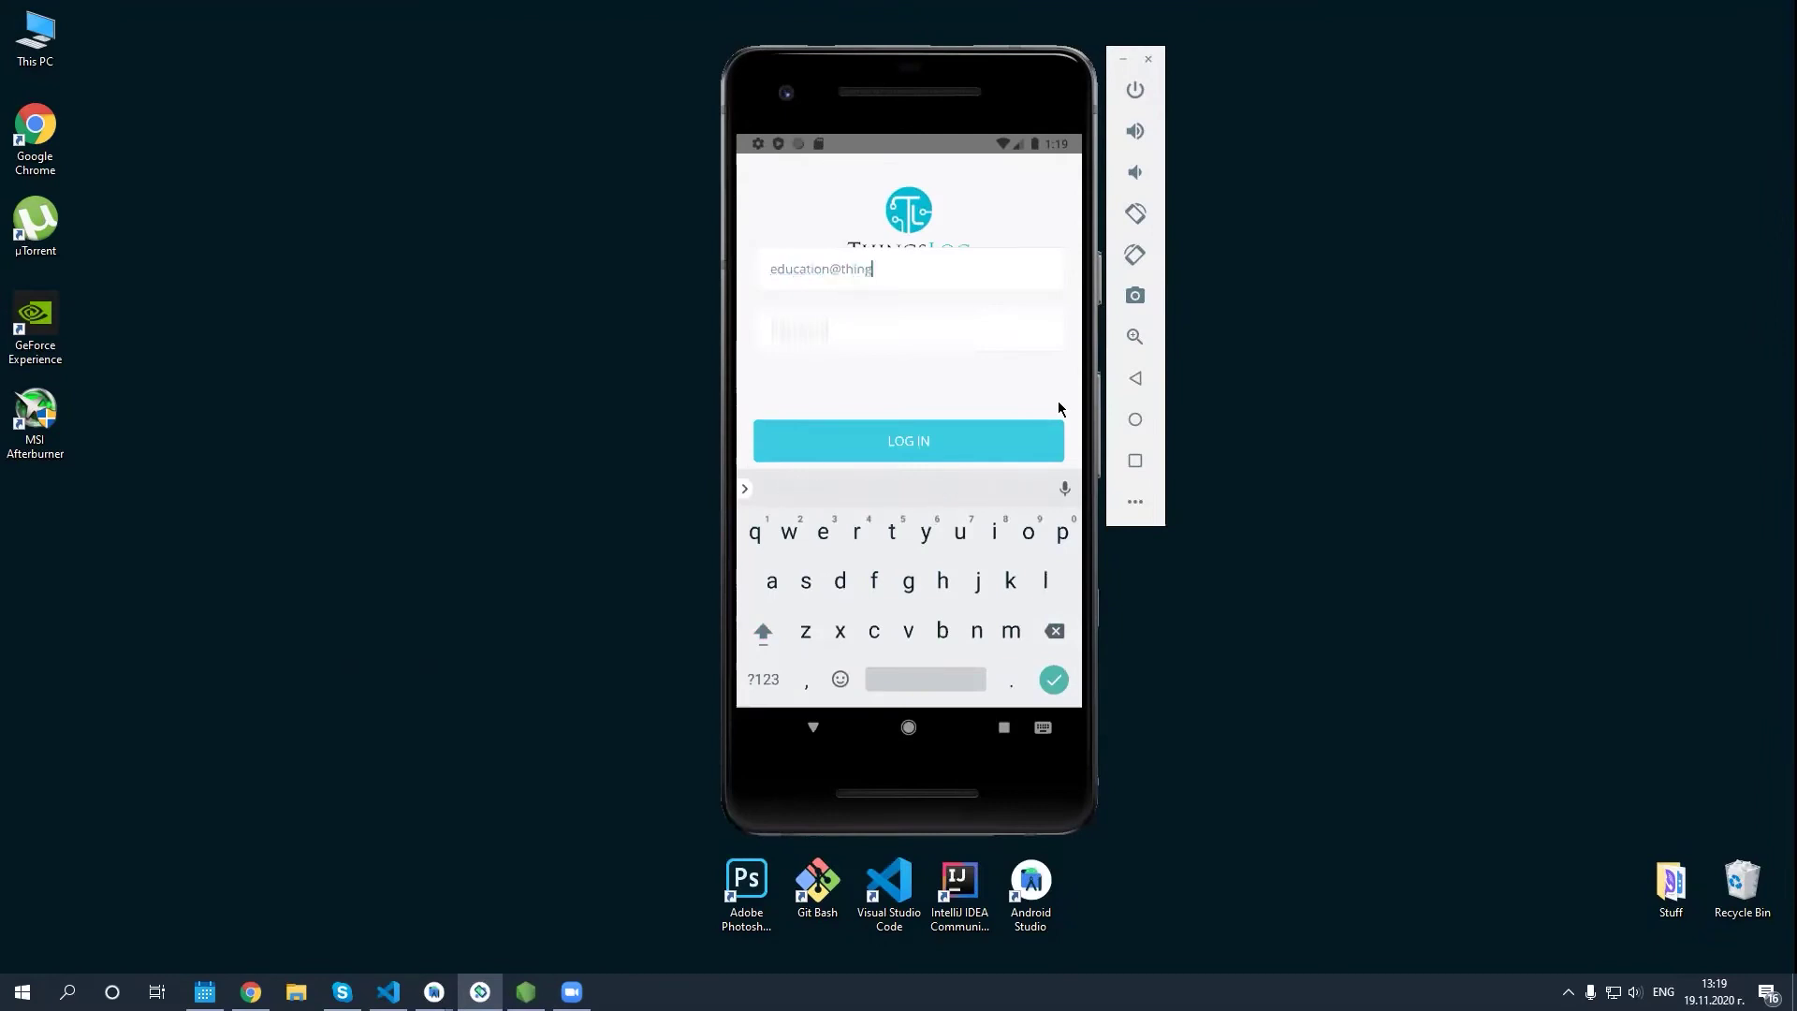
left_click(849, 329)
type("****")
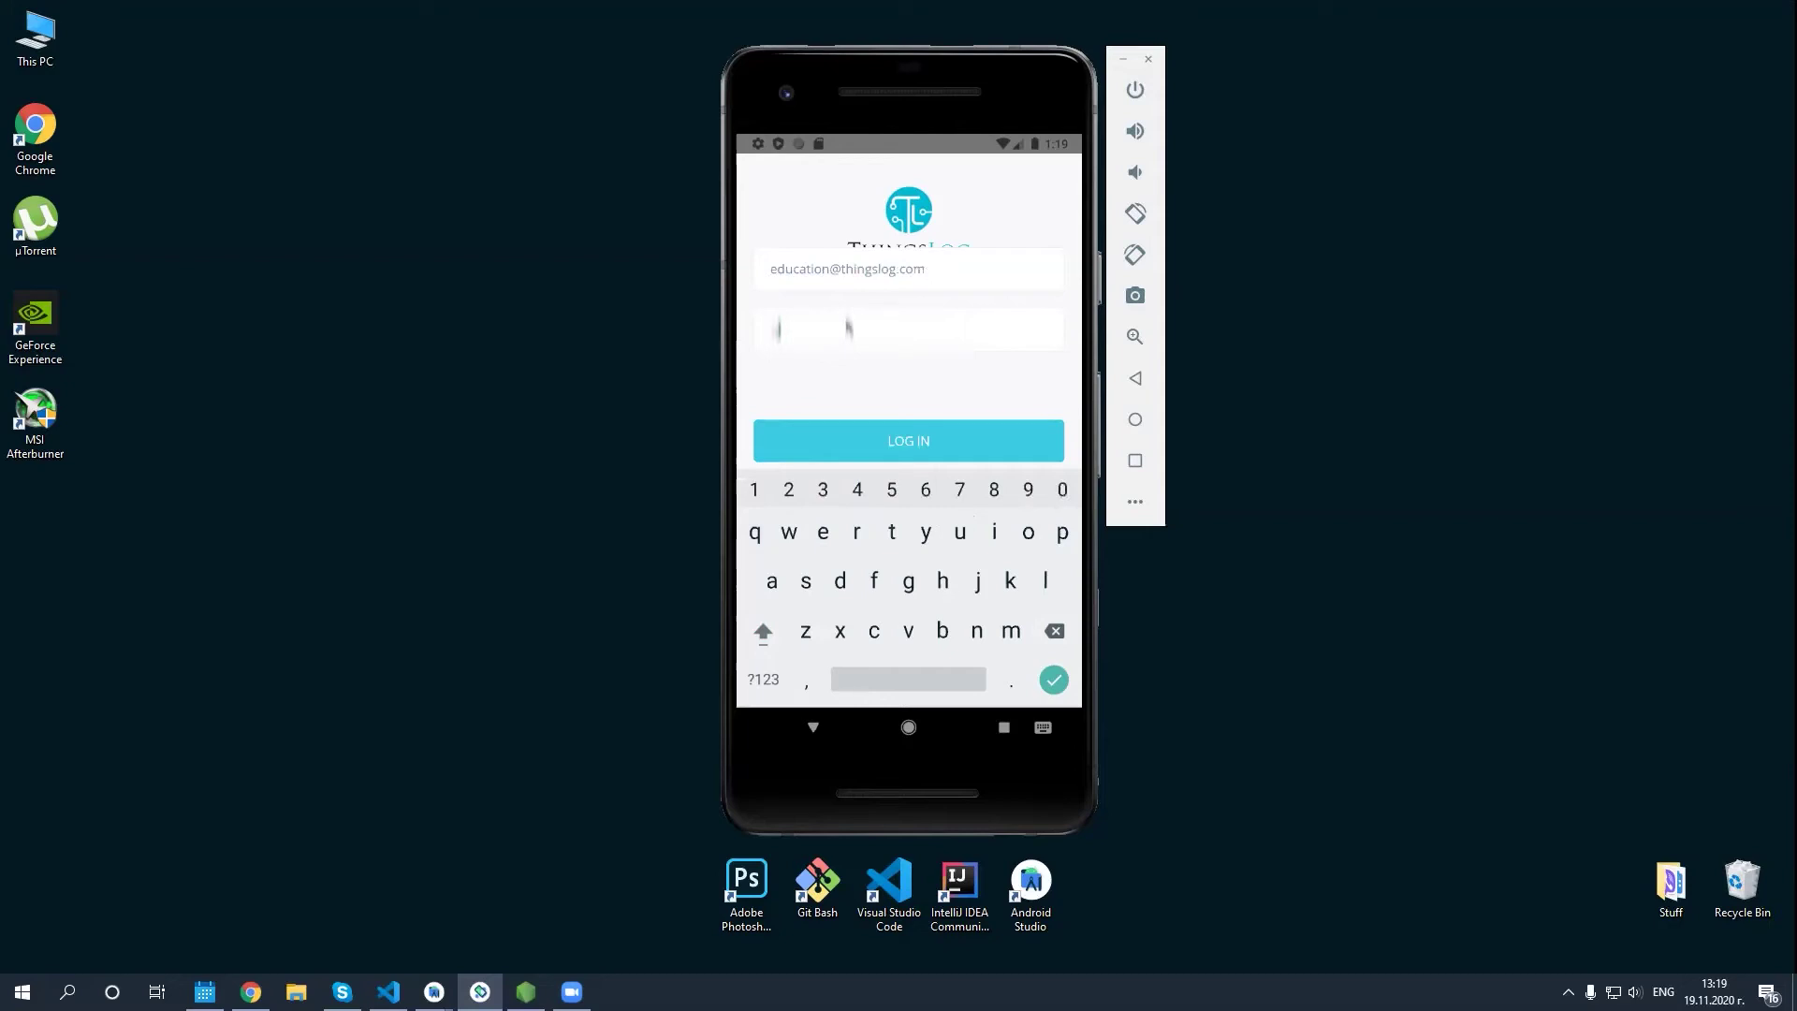
type("****")
left_click(885, 441)
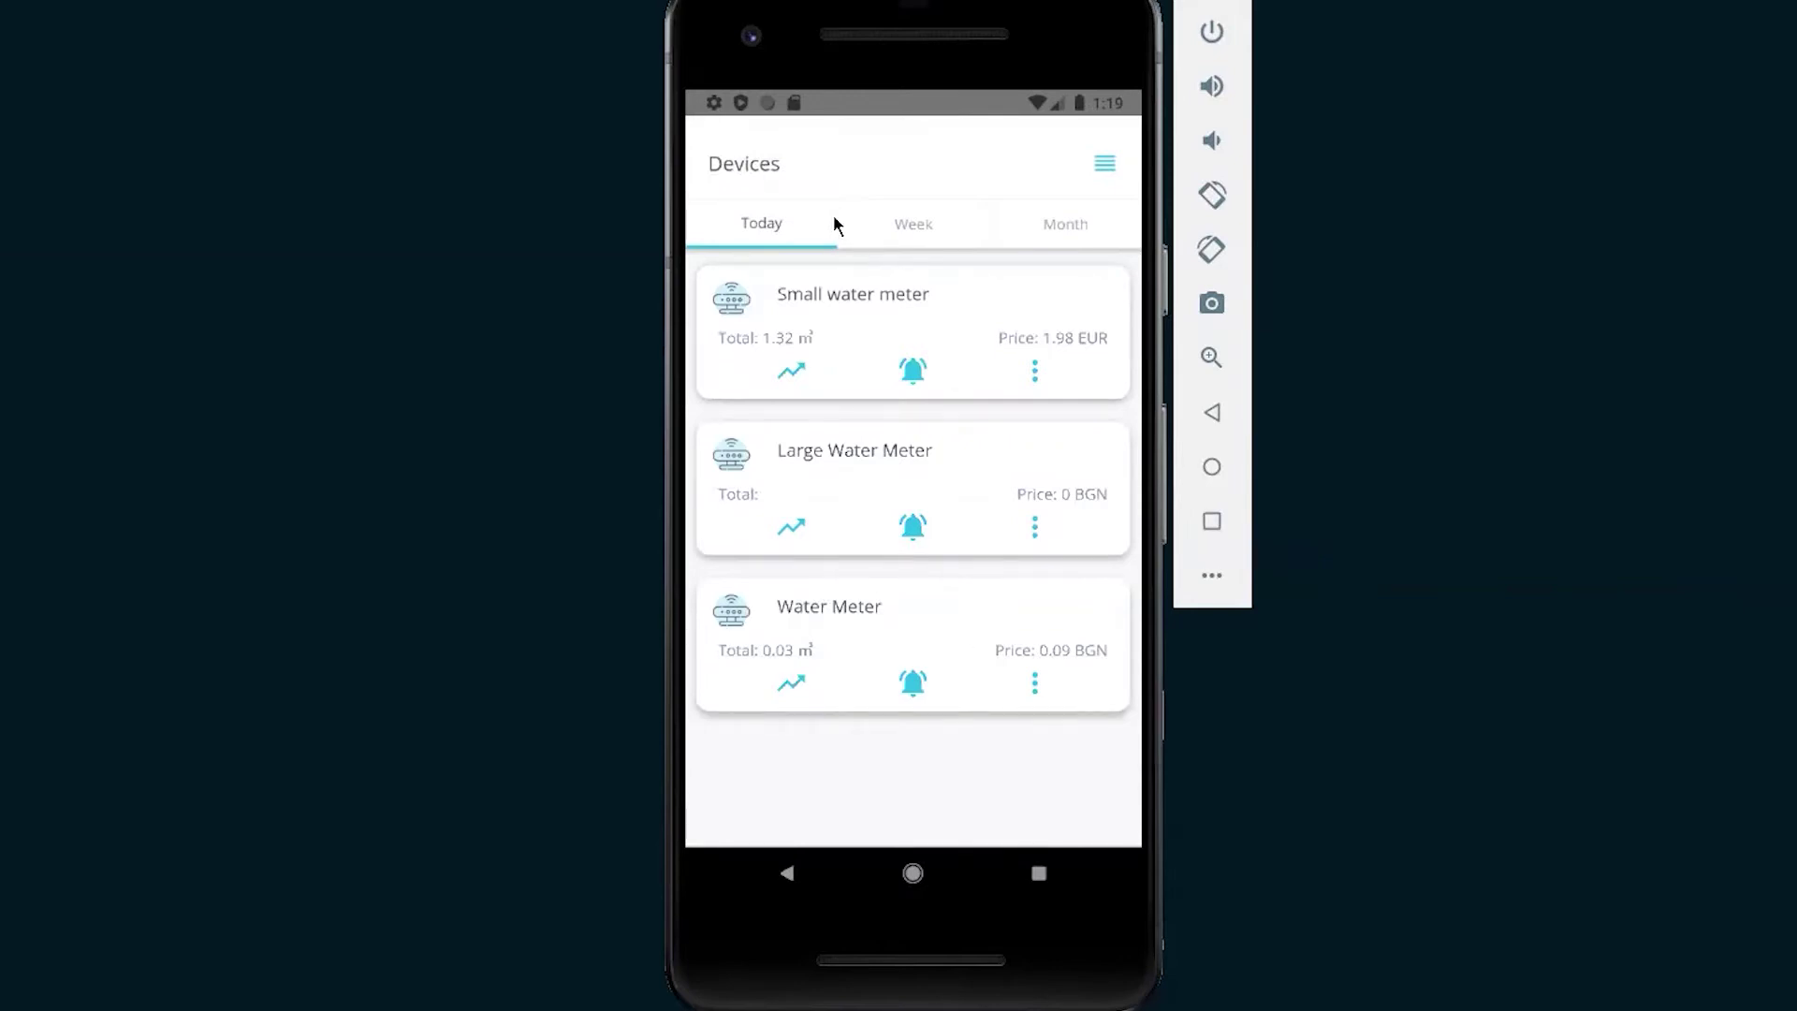
Switch the device totals between week, month and today.
left_click(891, 228)
left_click(1035, 228)
left_click(775, 246)
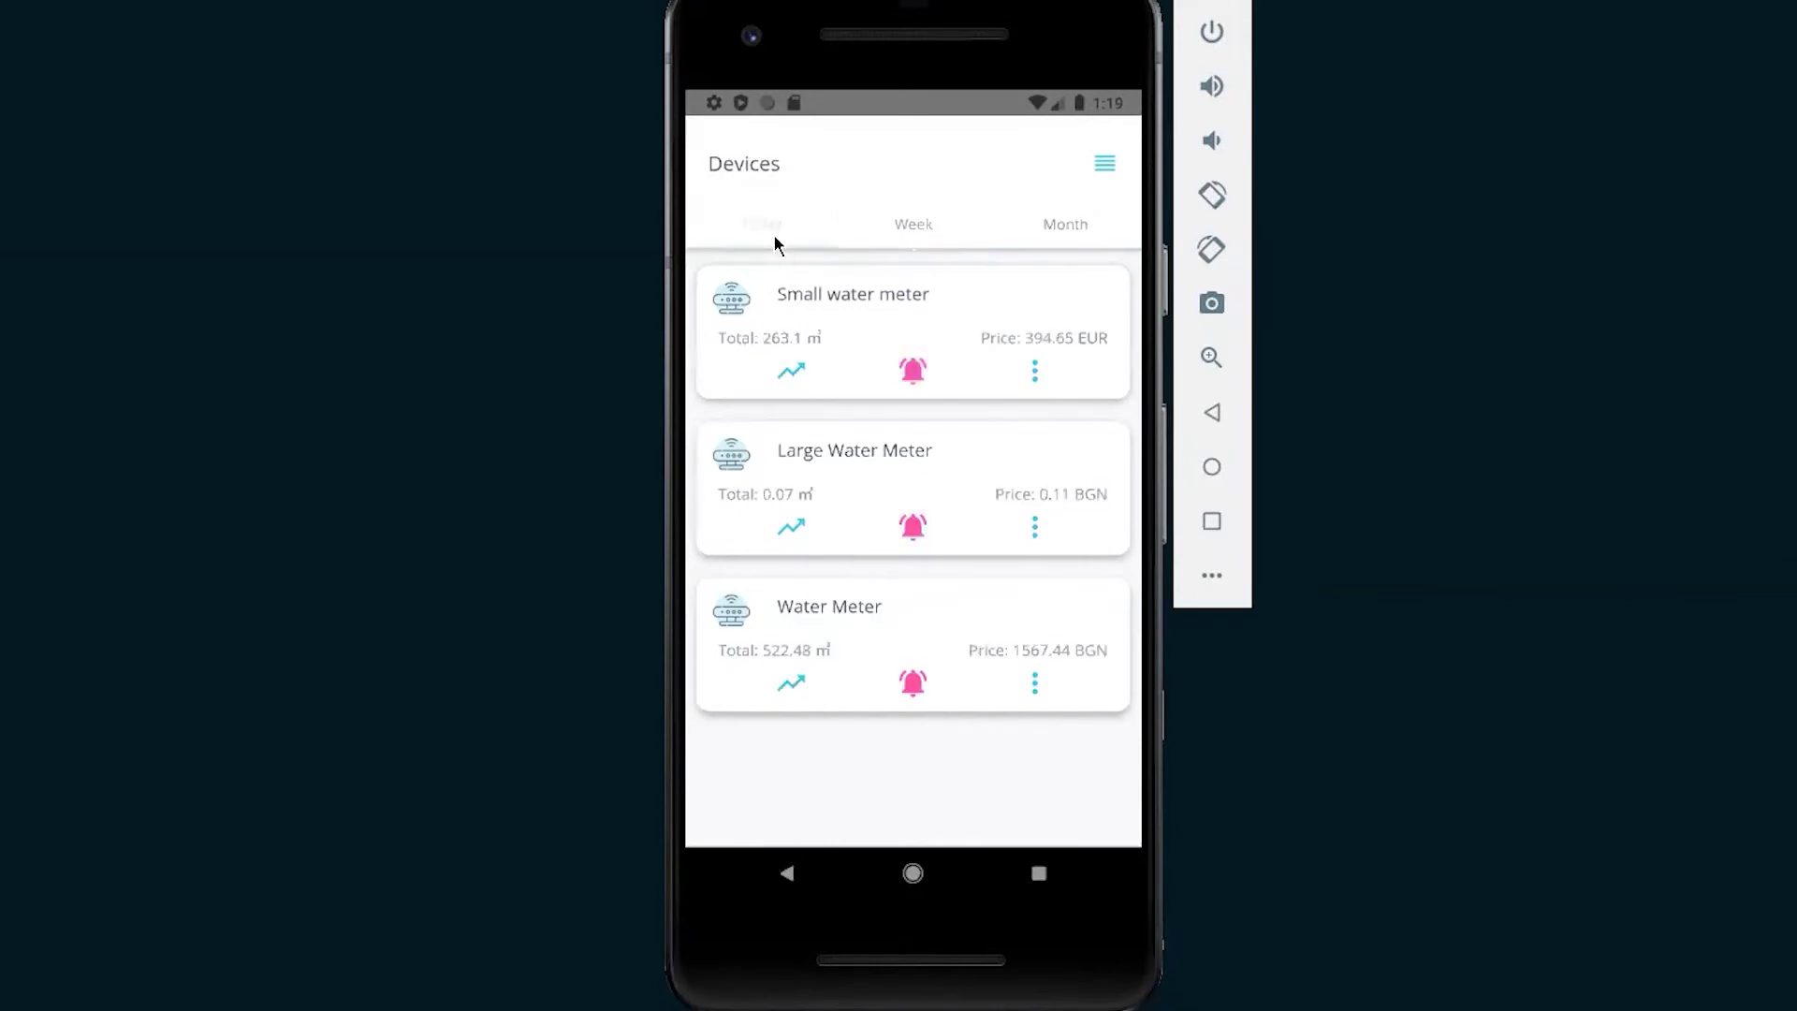
View the Small water meter's consumption chart, keeping the Month period.
left_click(792, 371)
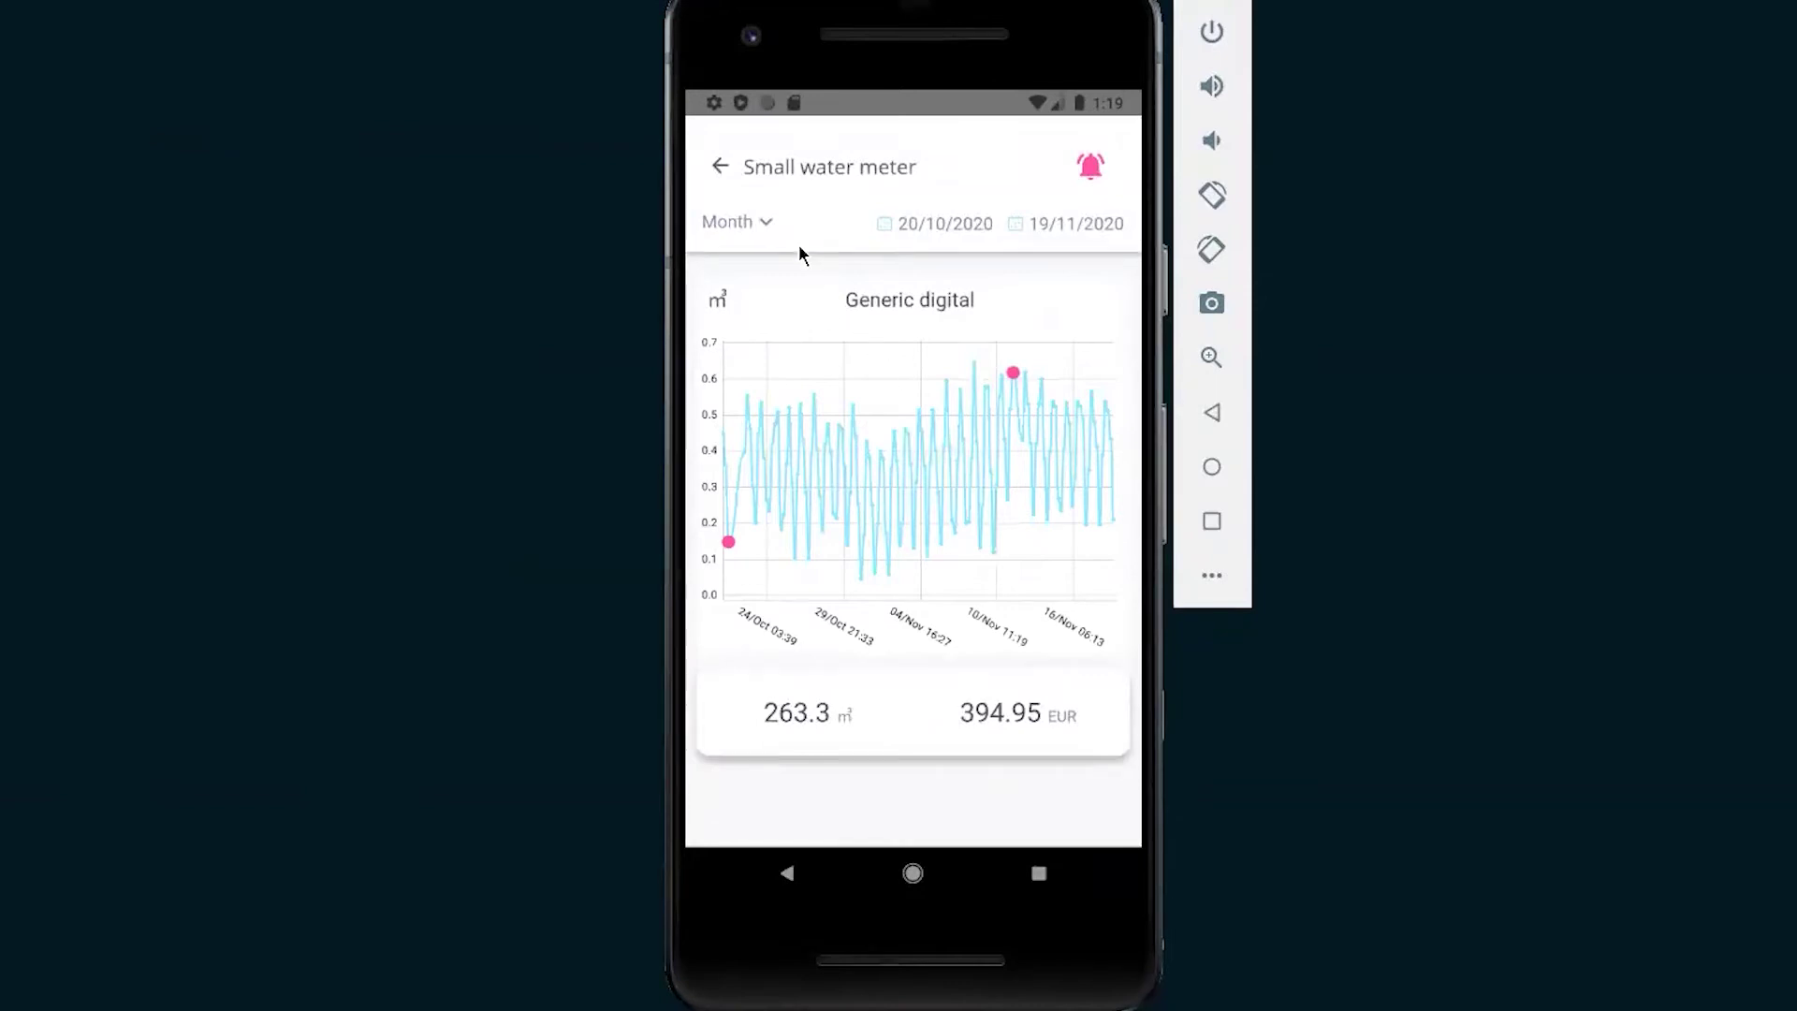
left_click(760, 221)
left_click(764, 220)
key("Escape")
Scroll through the Small water meter's readings table, then return to devices.
left_click(1034, 369)
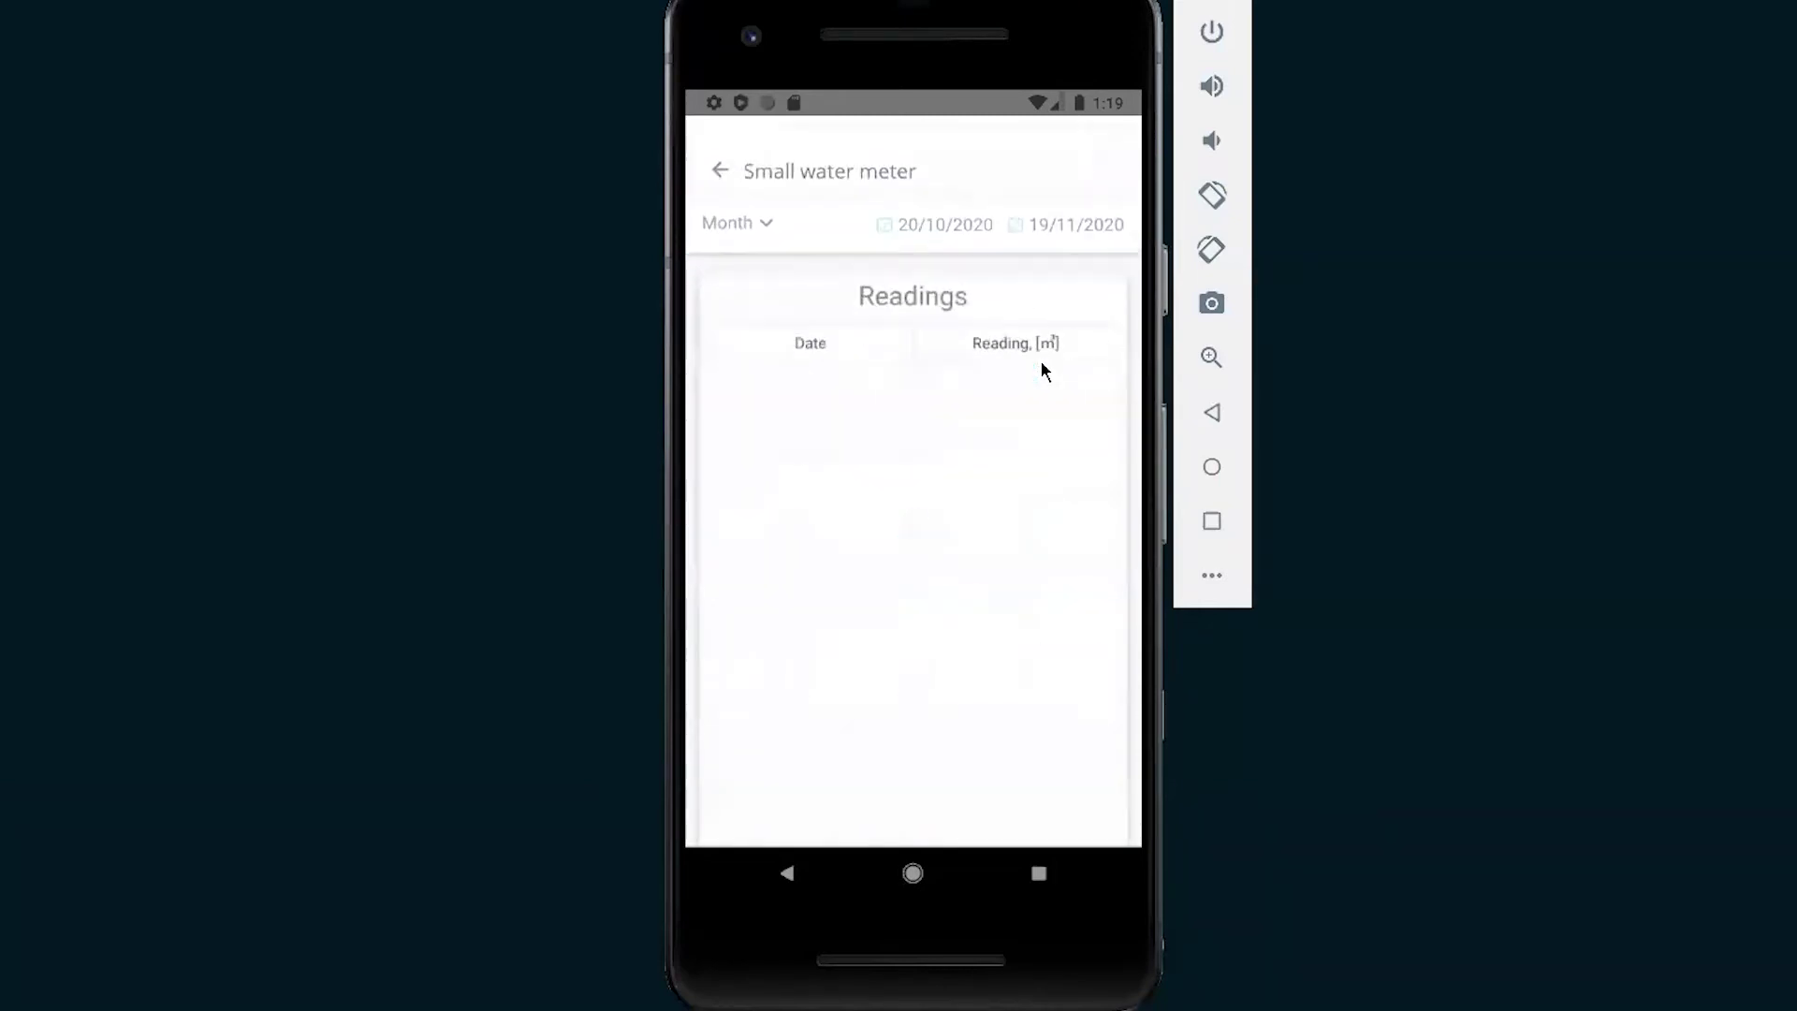
scroll(894, 501, "down", 2)
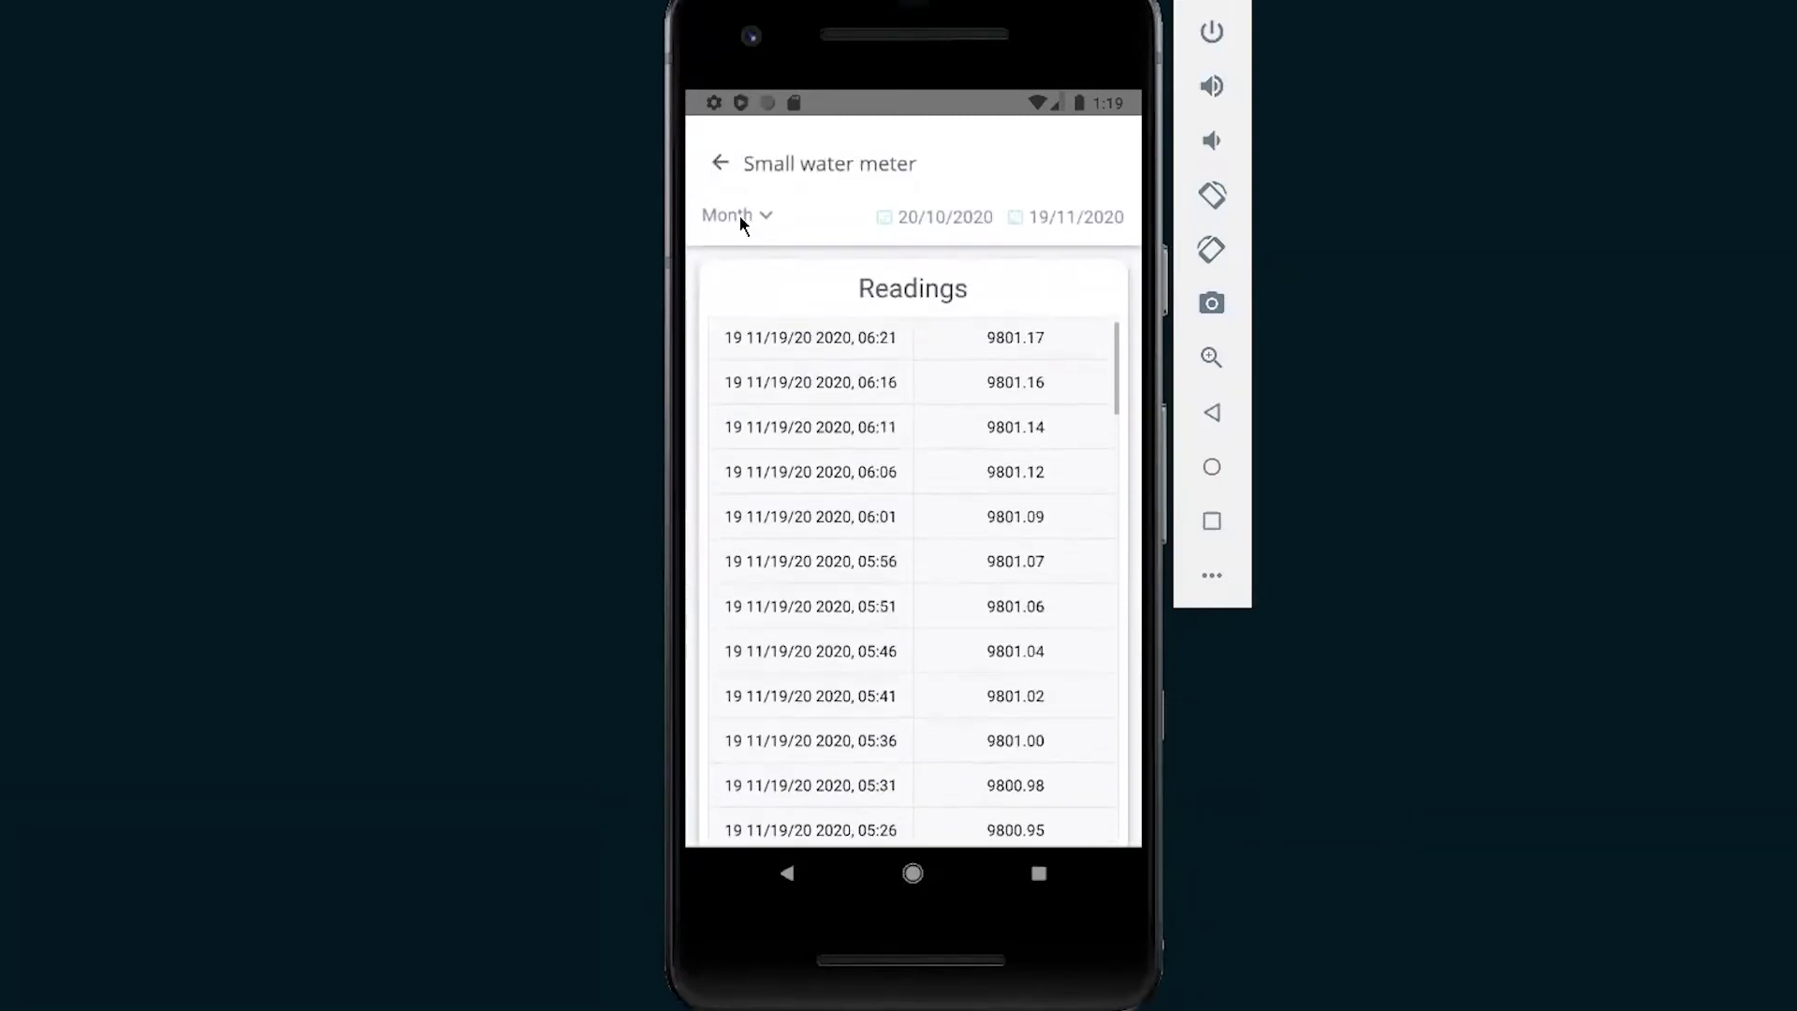
left_click(717, 159)
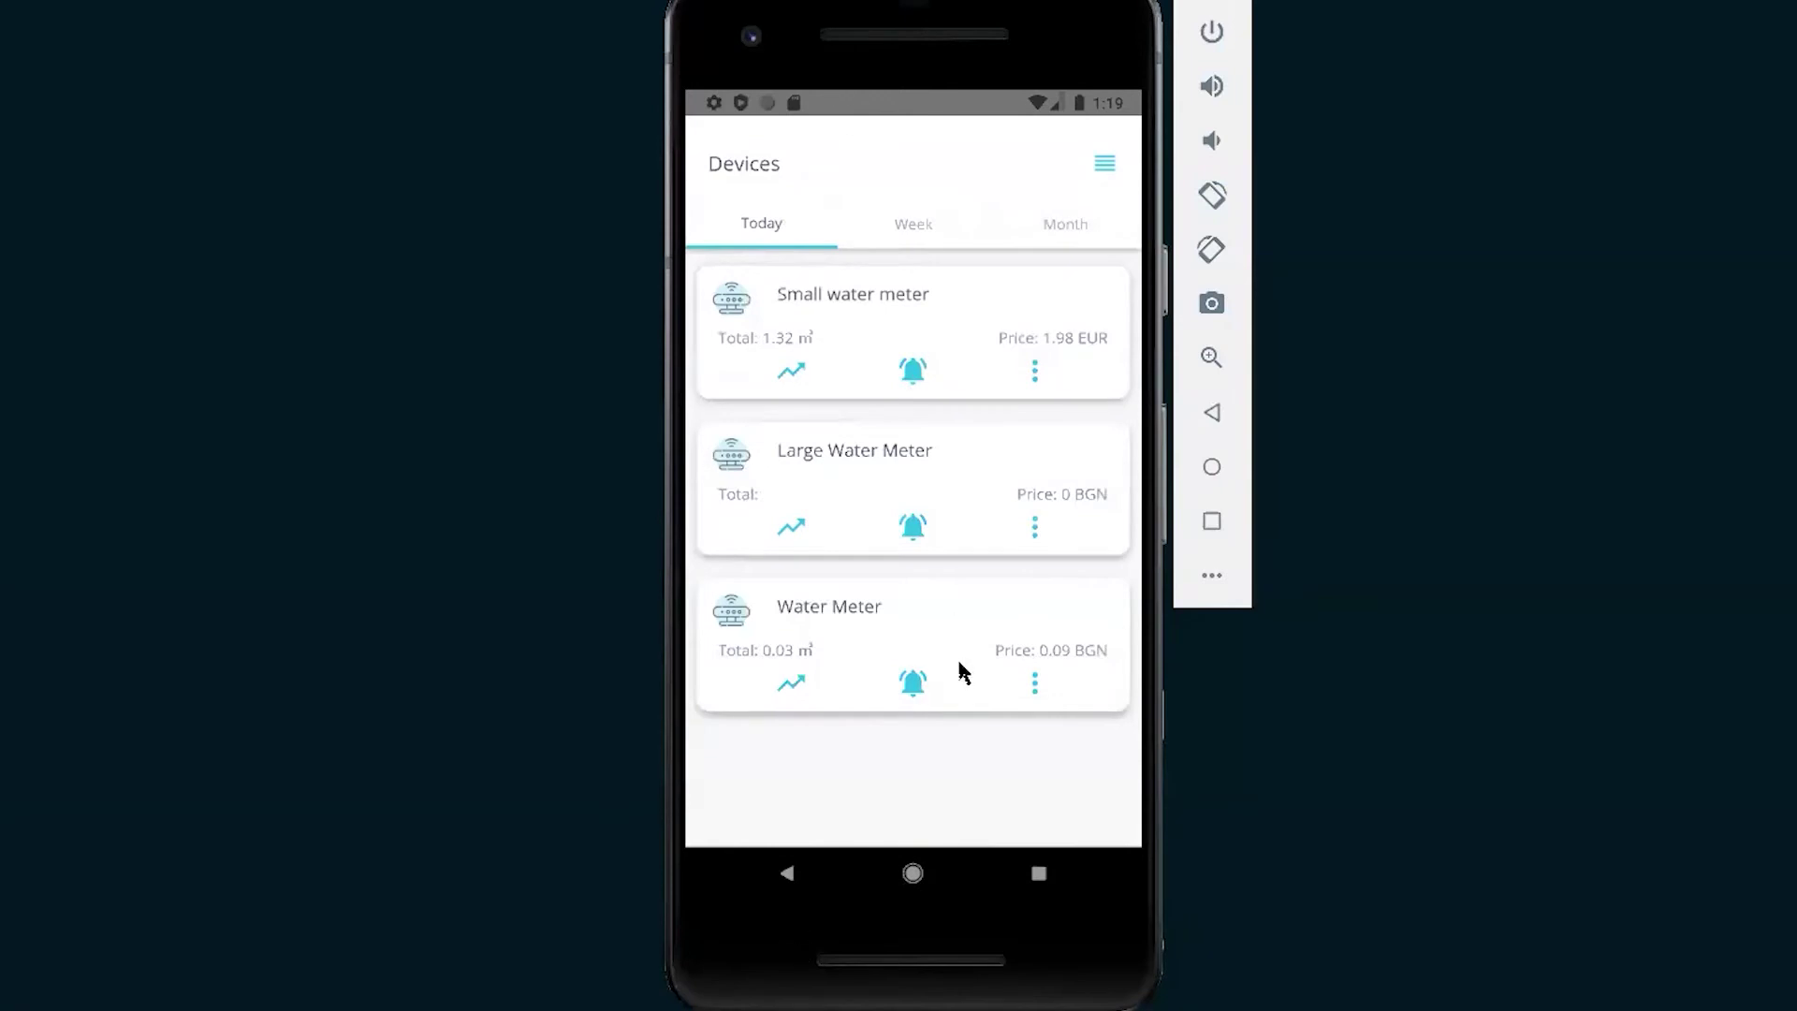
Reload devices, compare daily, weekly and monthly totals with prices, and check the Water Meter chart.
left_click(1103, 166)
left_click(832, 281)
left_click(949, 221)
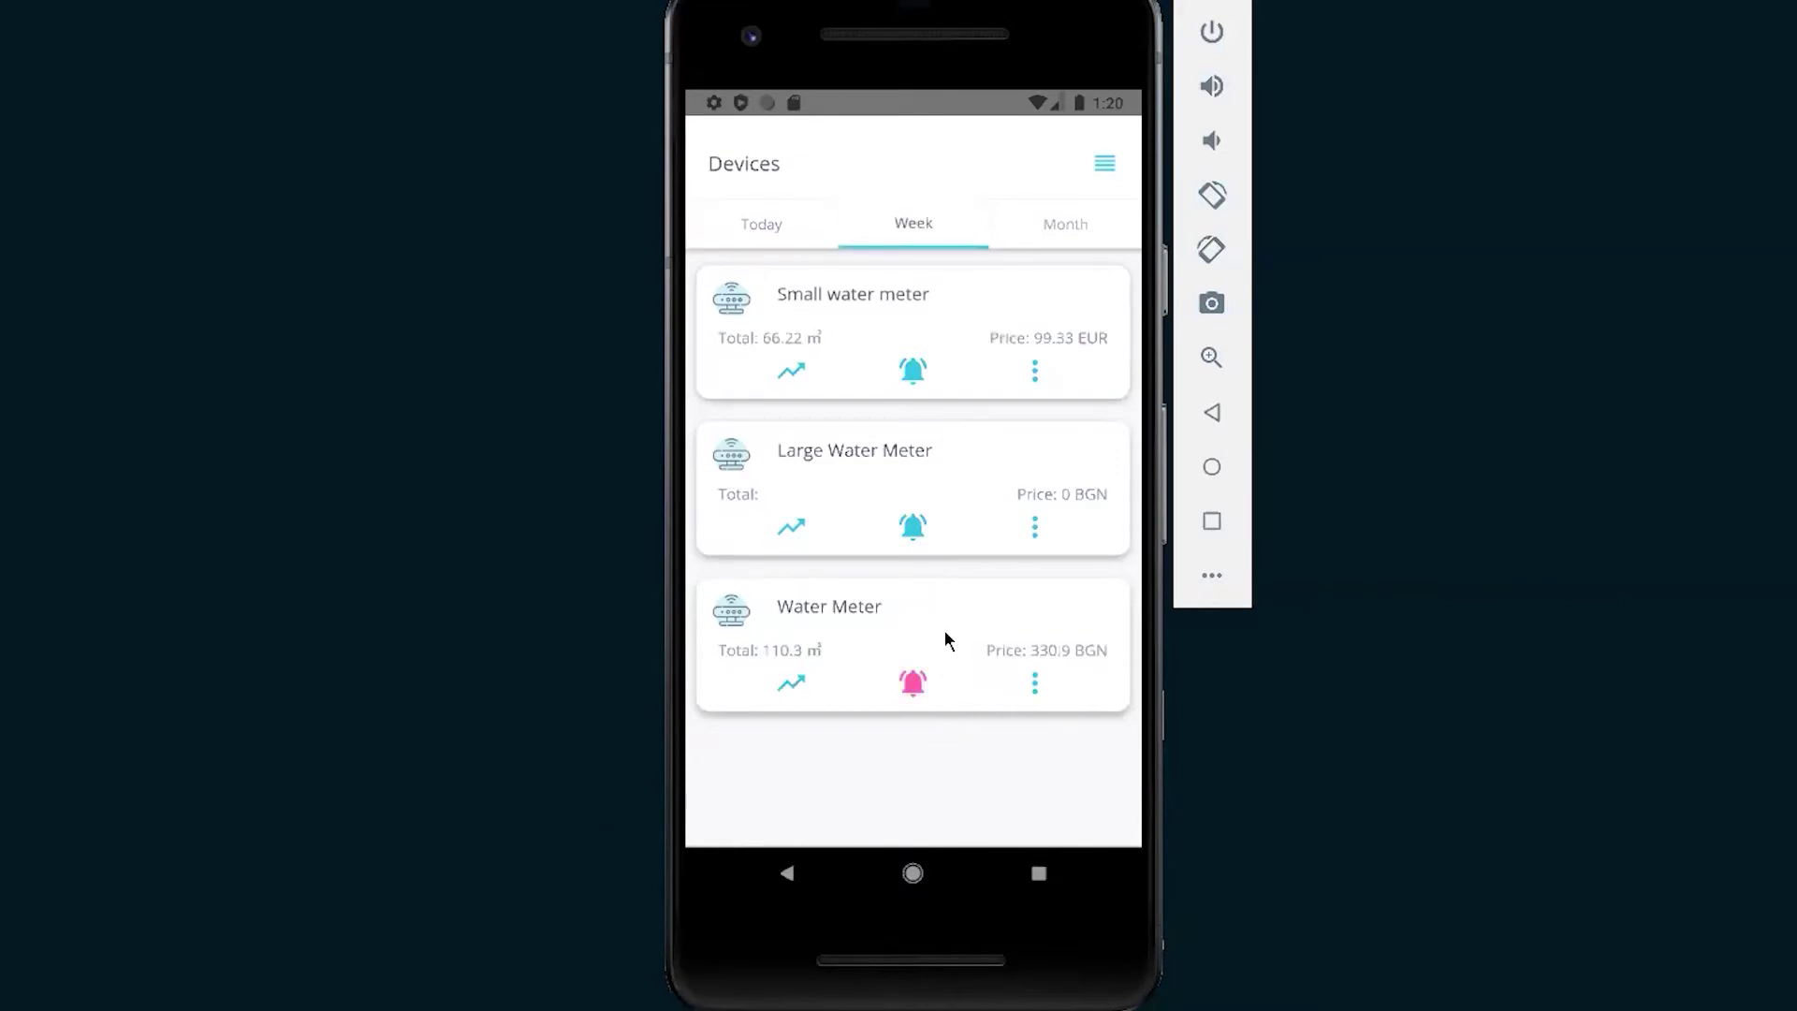
left_click(1067, 227)
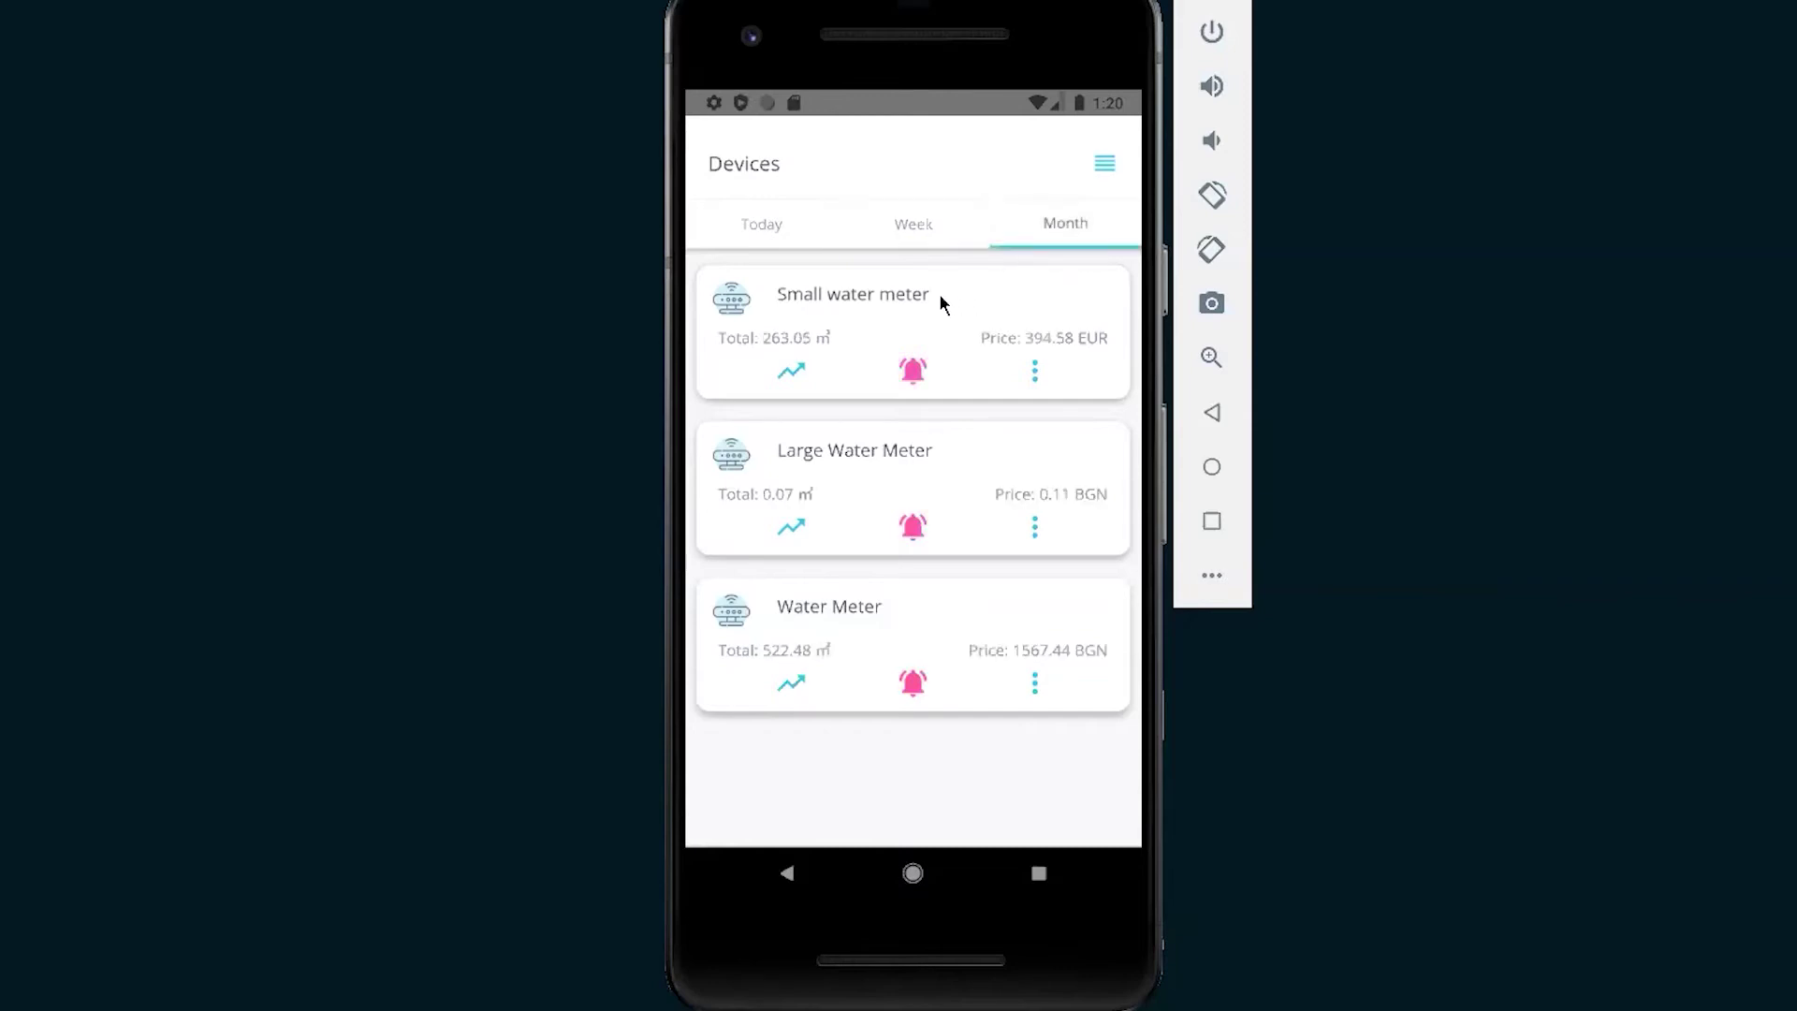
left_click(768, 227)
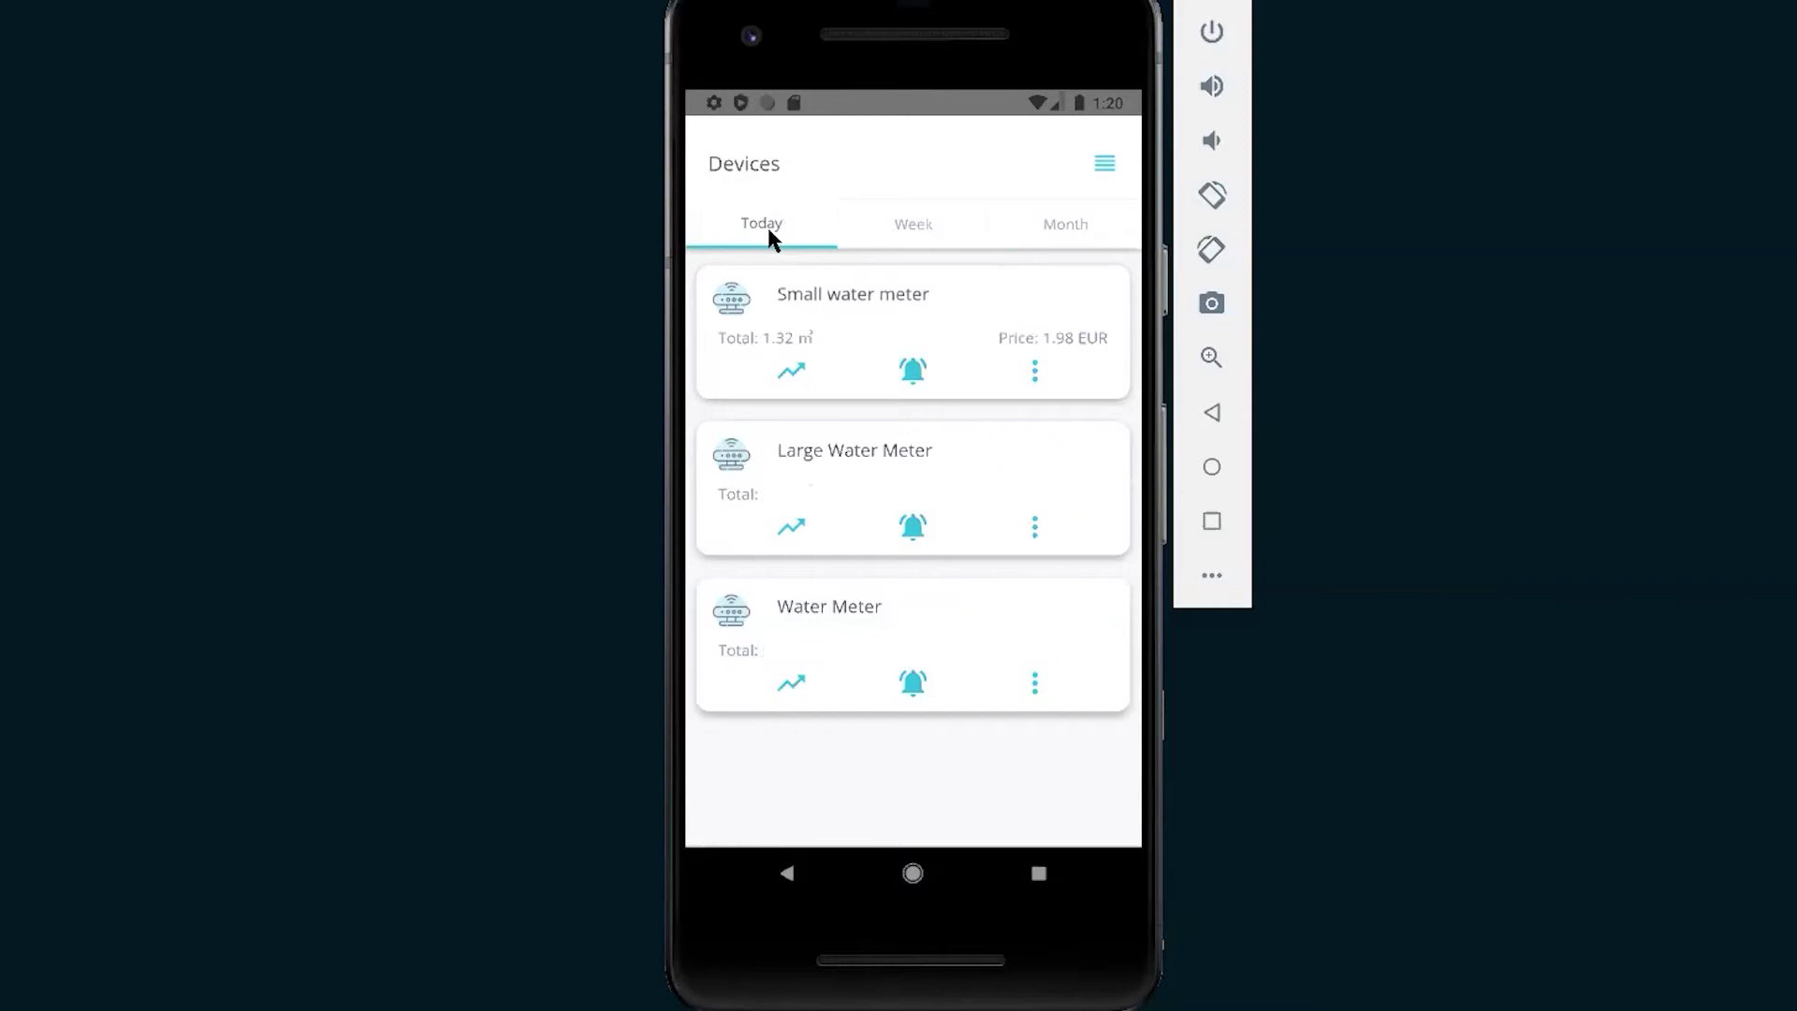
left_click(880, 240)
left_click(798, 690)
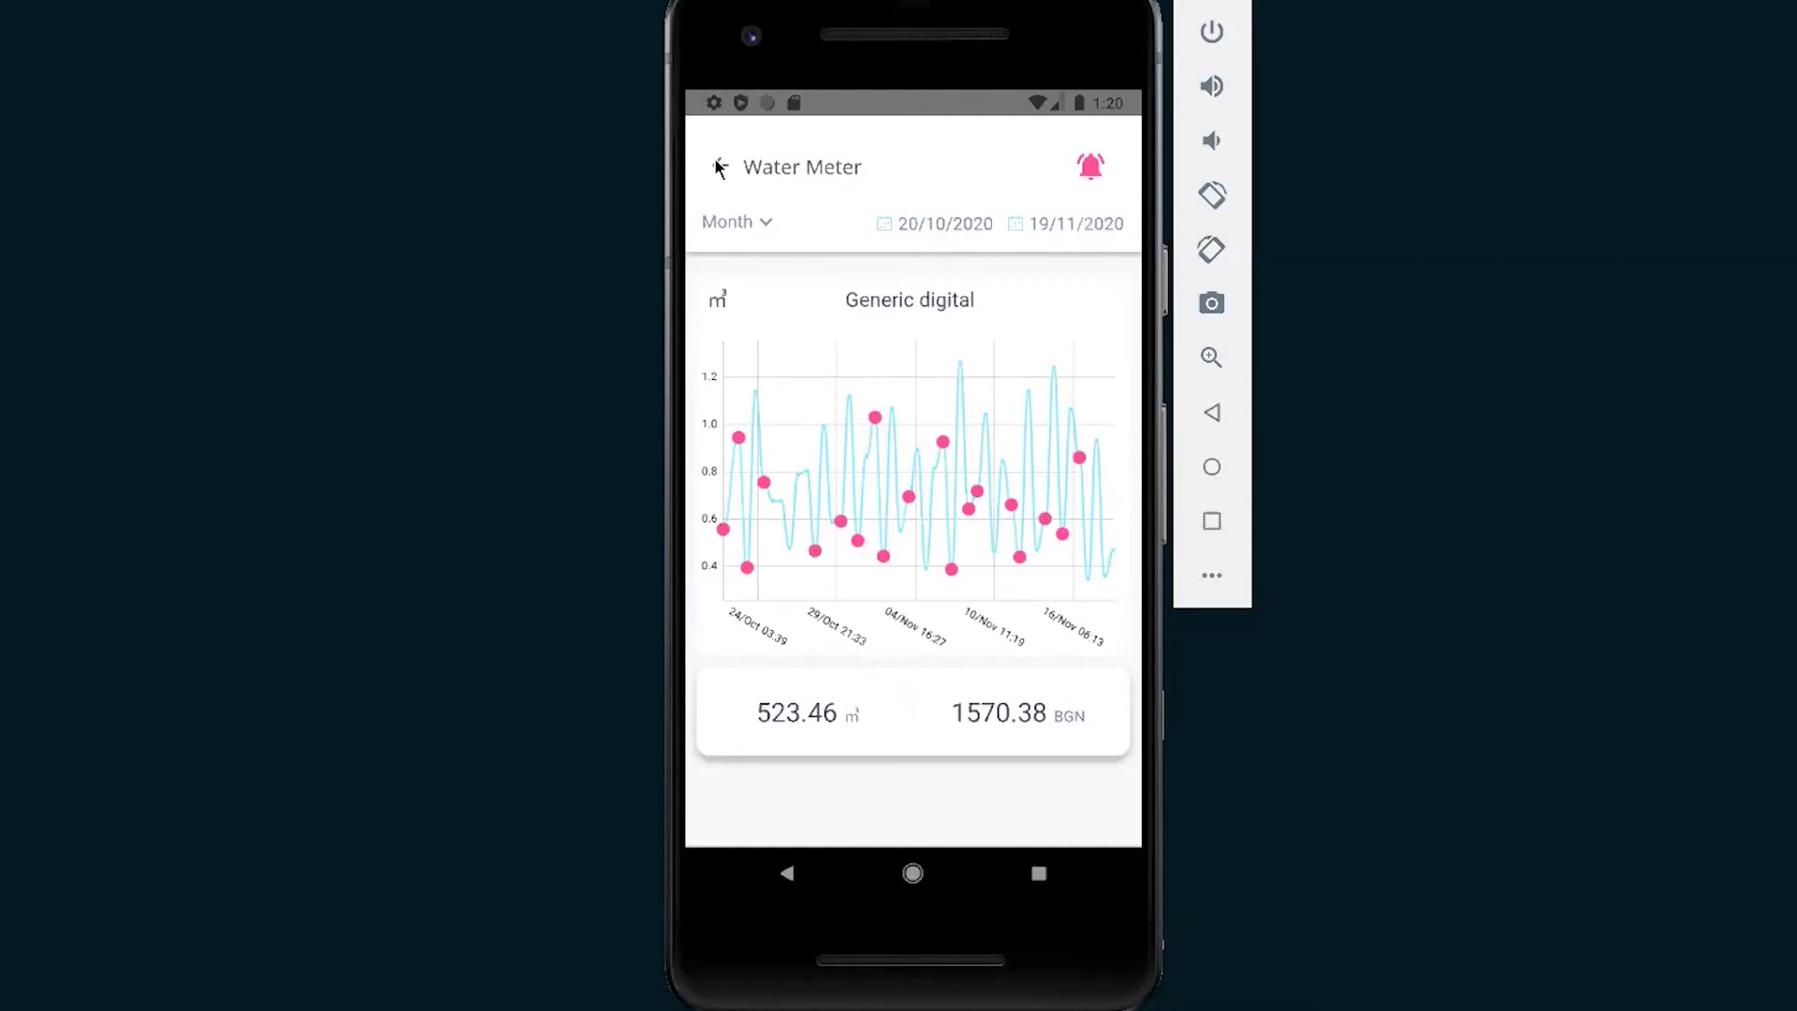
left_click(720, 169)
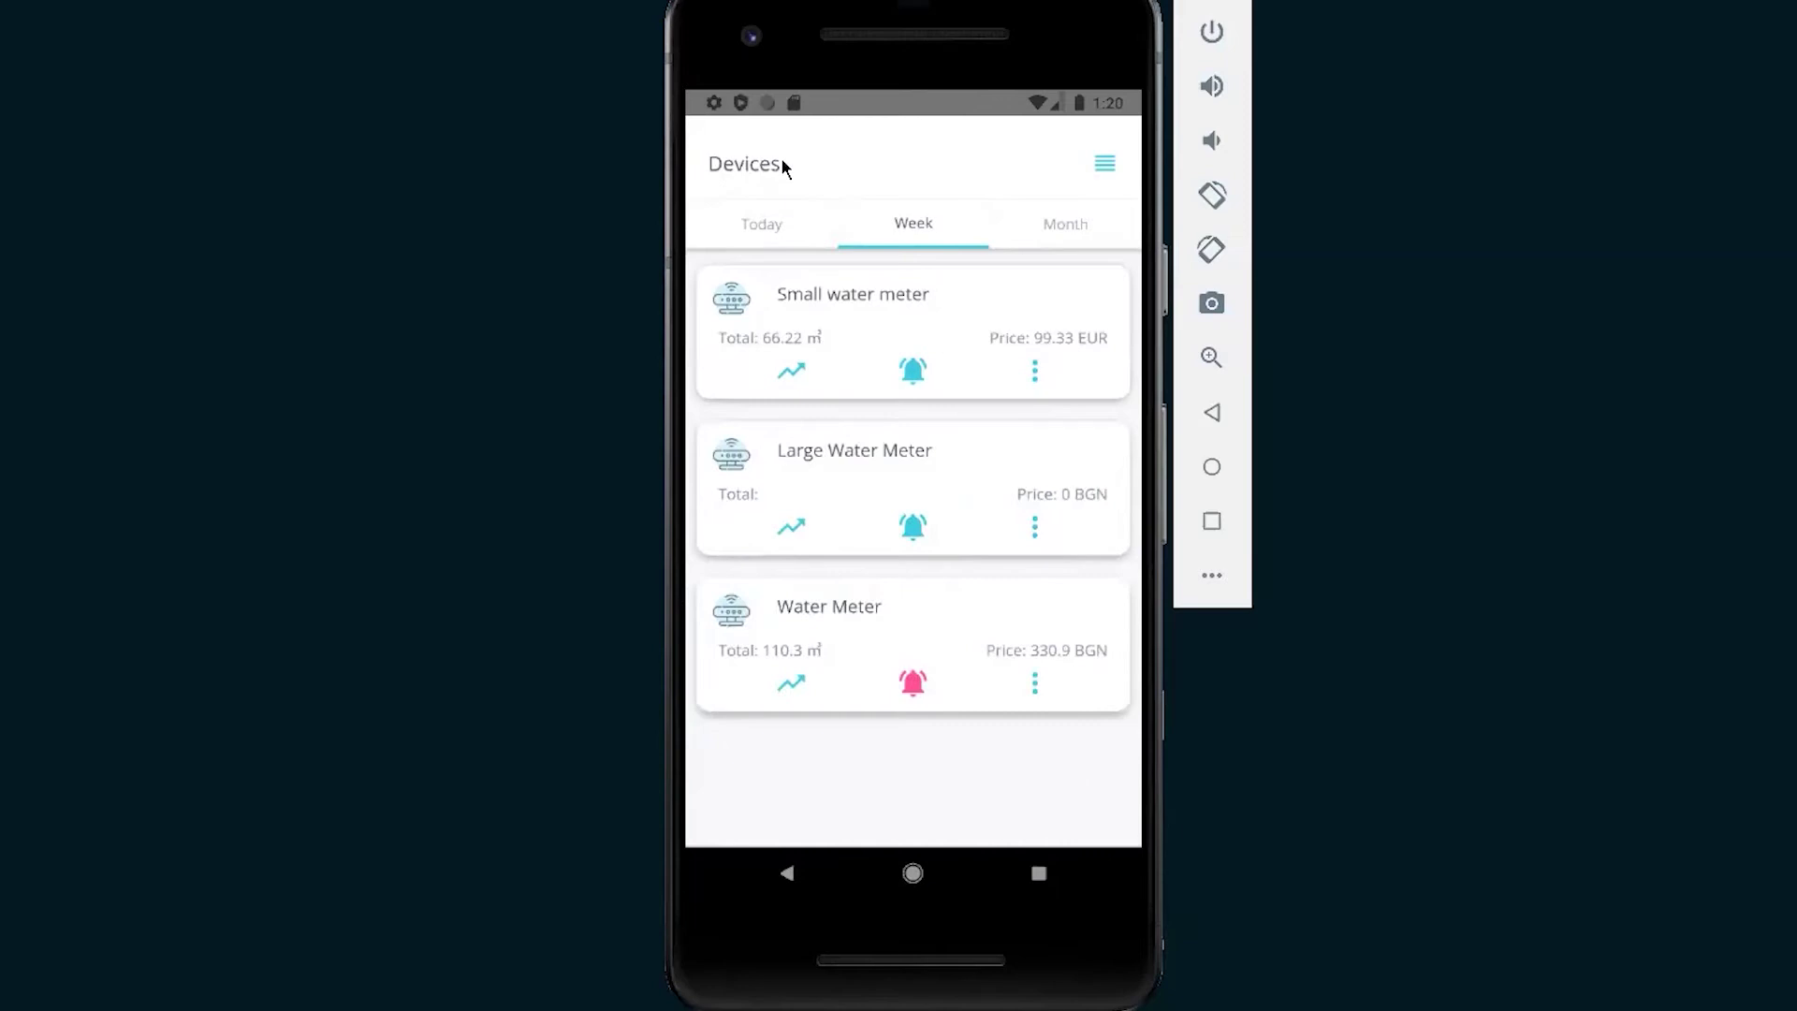
Change the app language to Greek (ελληνικά) and return to the devices list.
left_click(1108, 164)
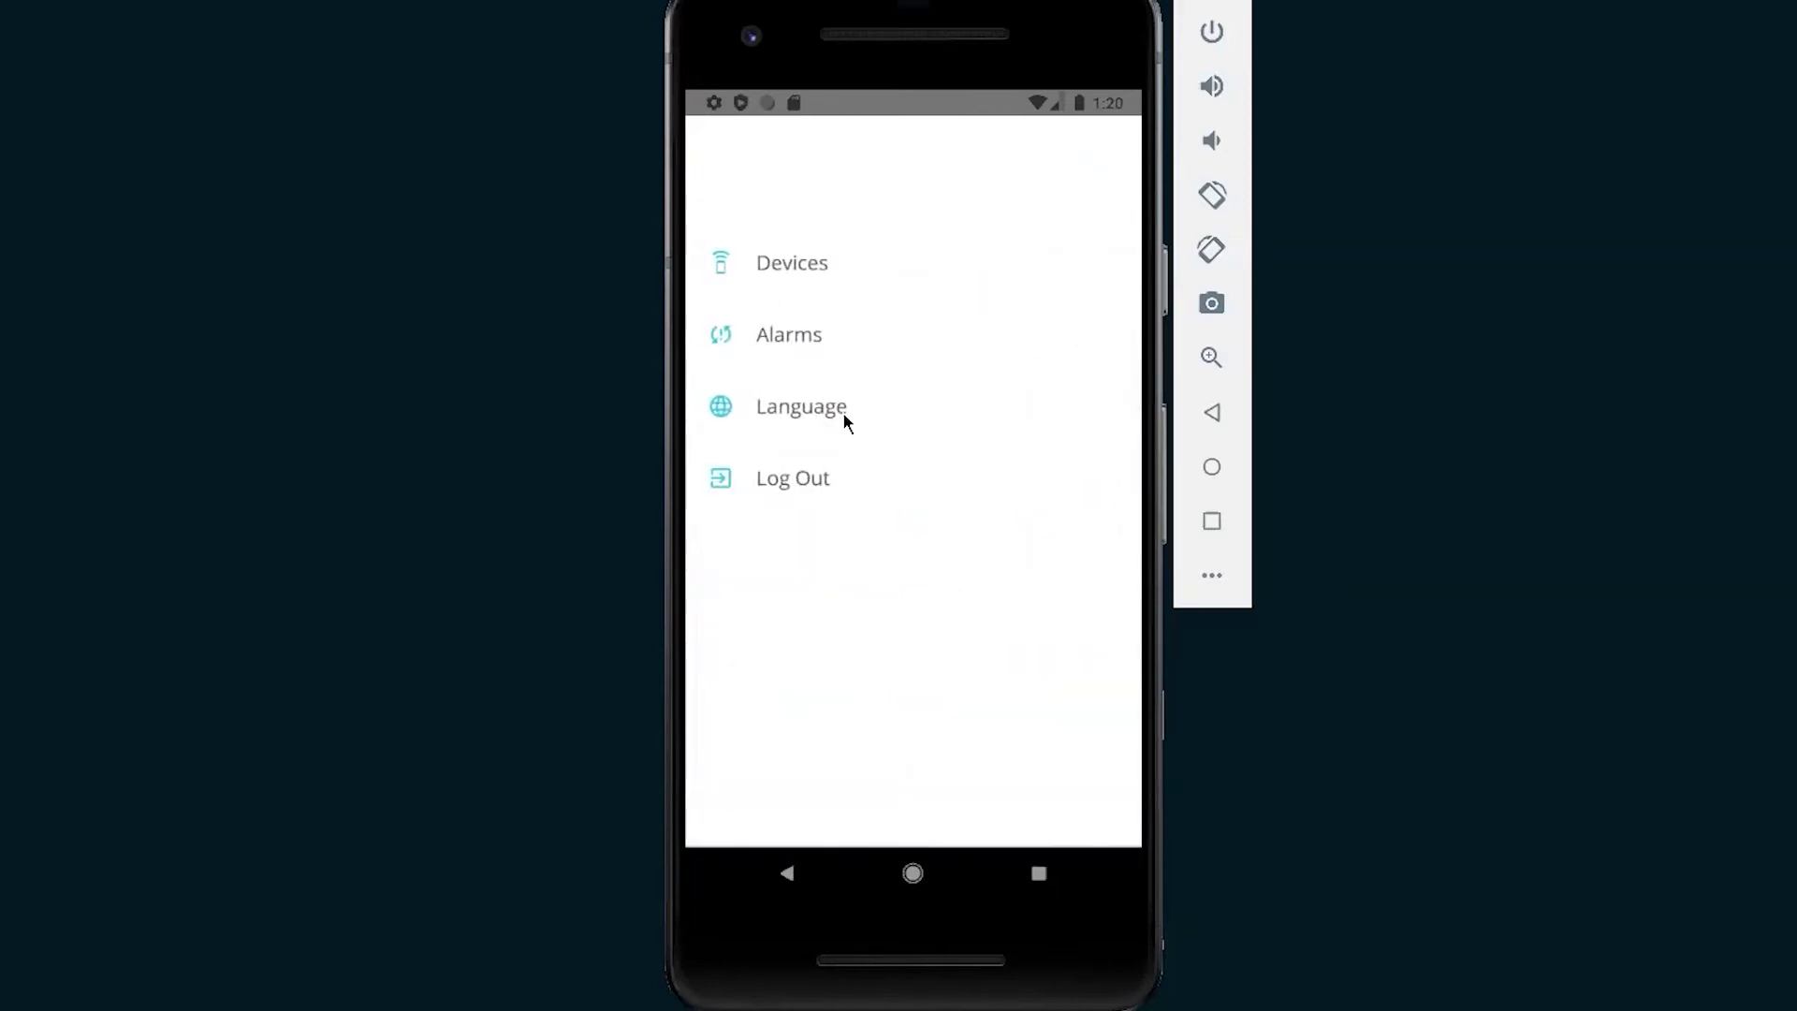
left_click(841, 412)
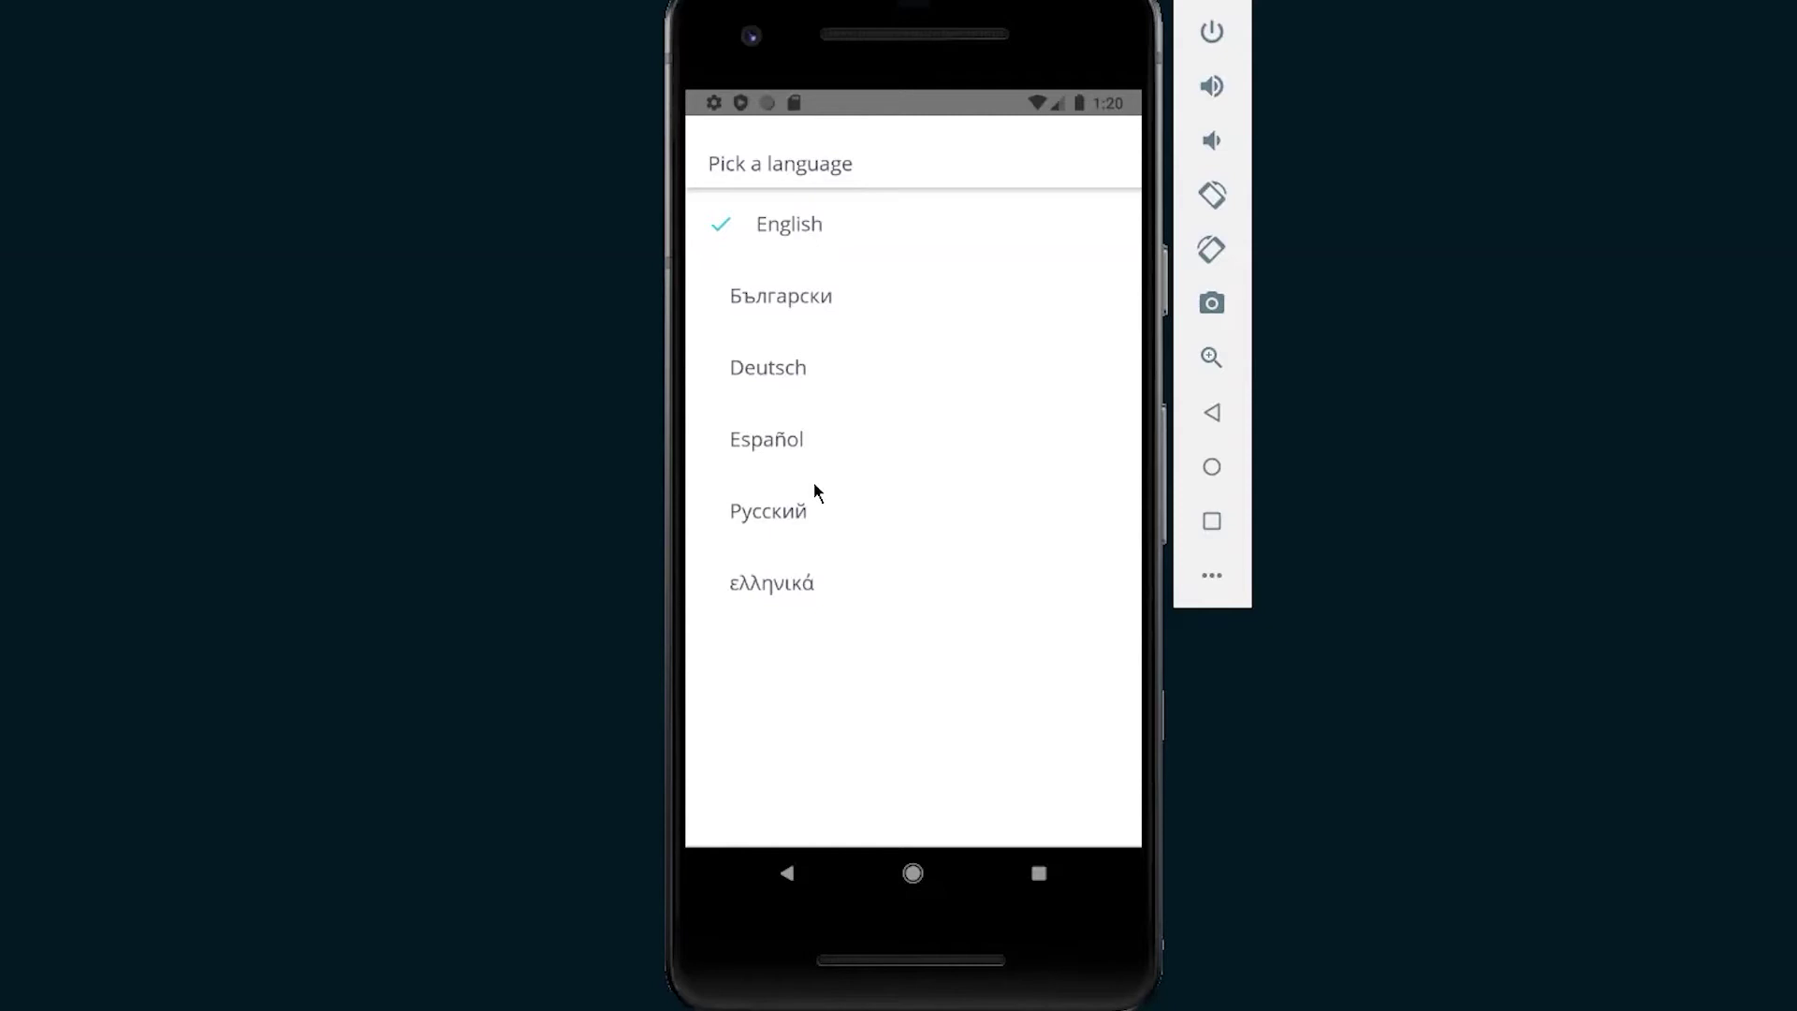
left_click(811, 582)
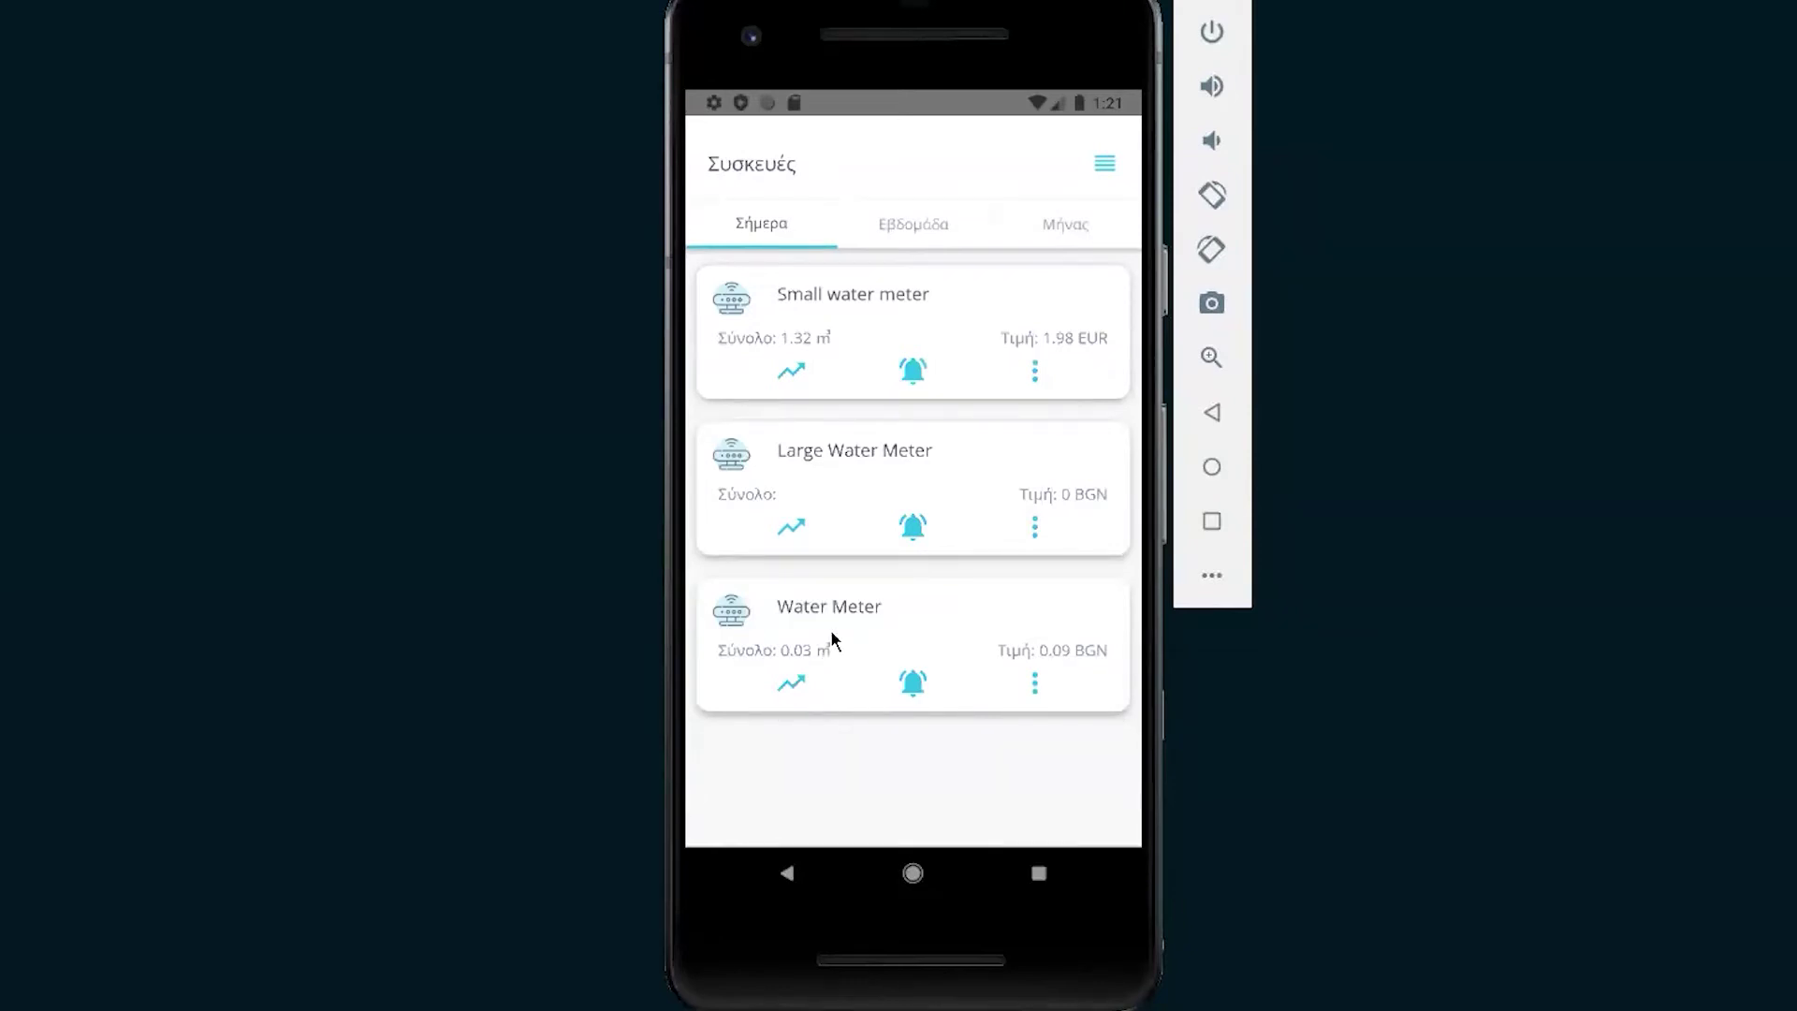
left_click(1108, 167)
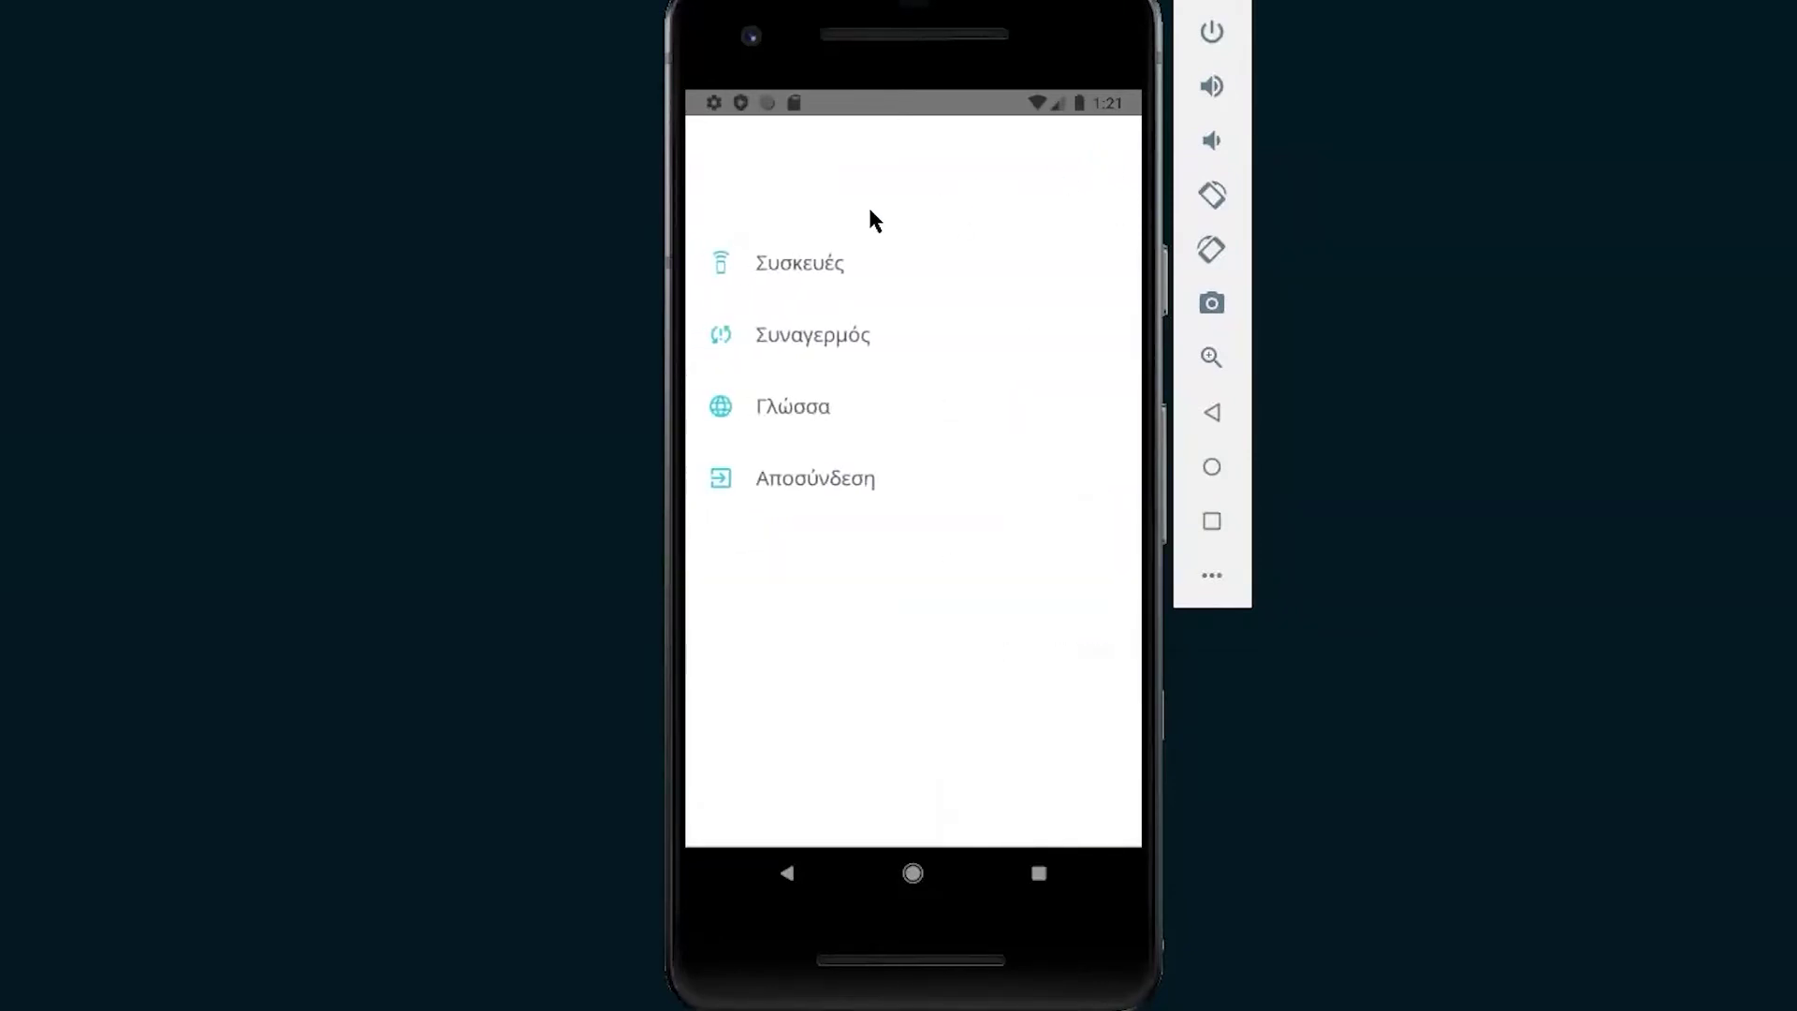
left_click(807, 267)
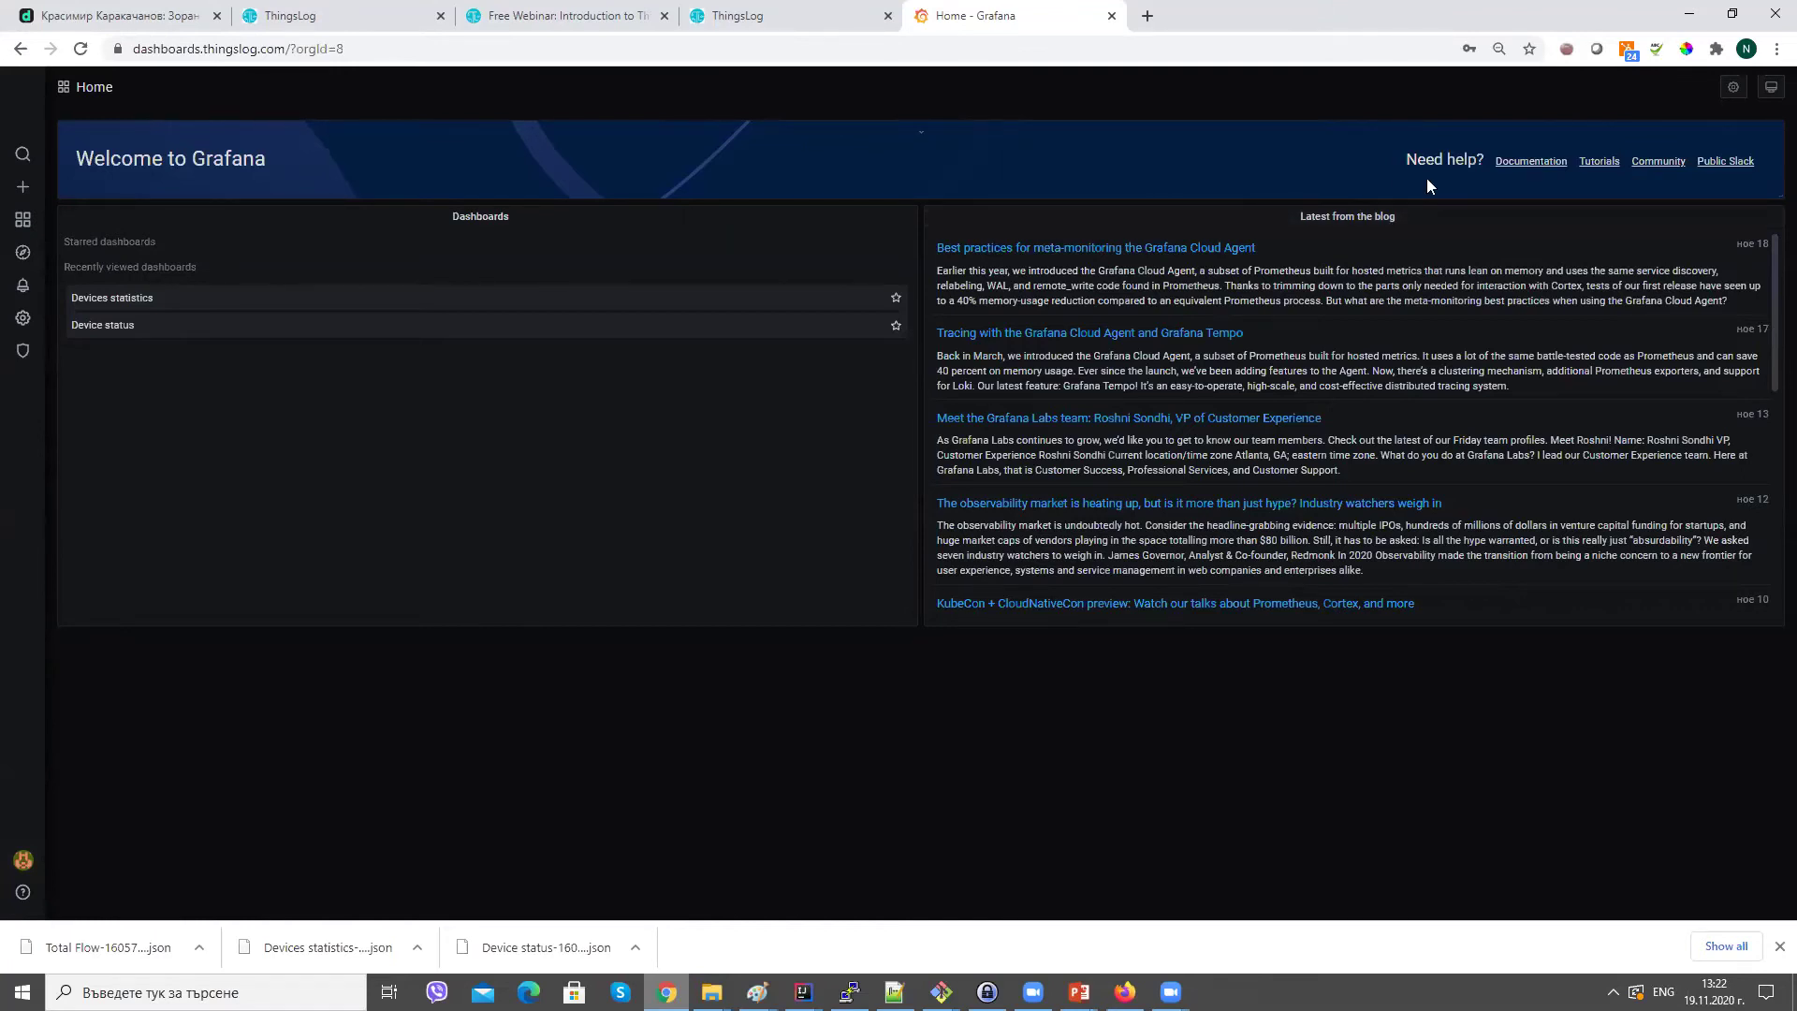
Open the Devices statistics dashboard from Home and choose Edit on the Batteries panel.
left_click(281, 54)
left_click(281, 54)
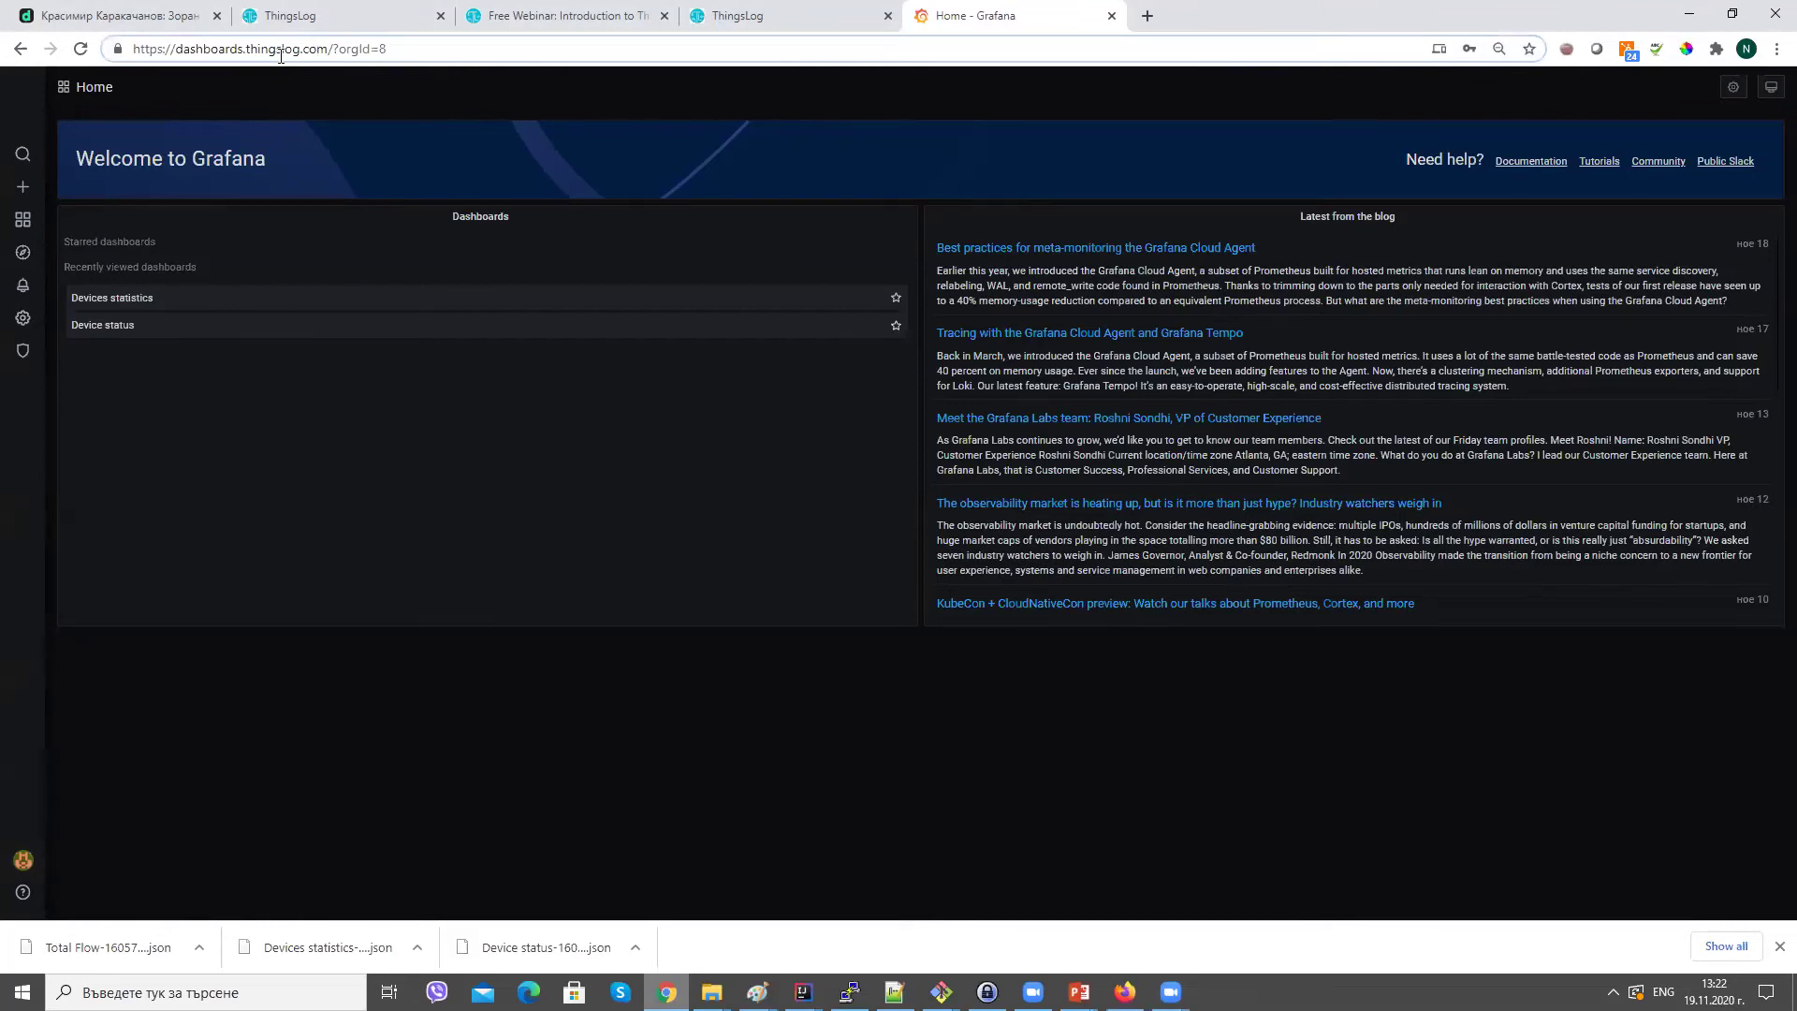
left_click(145, 504)
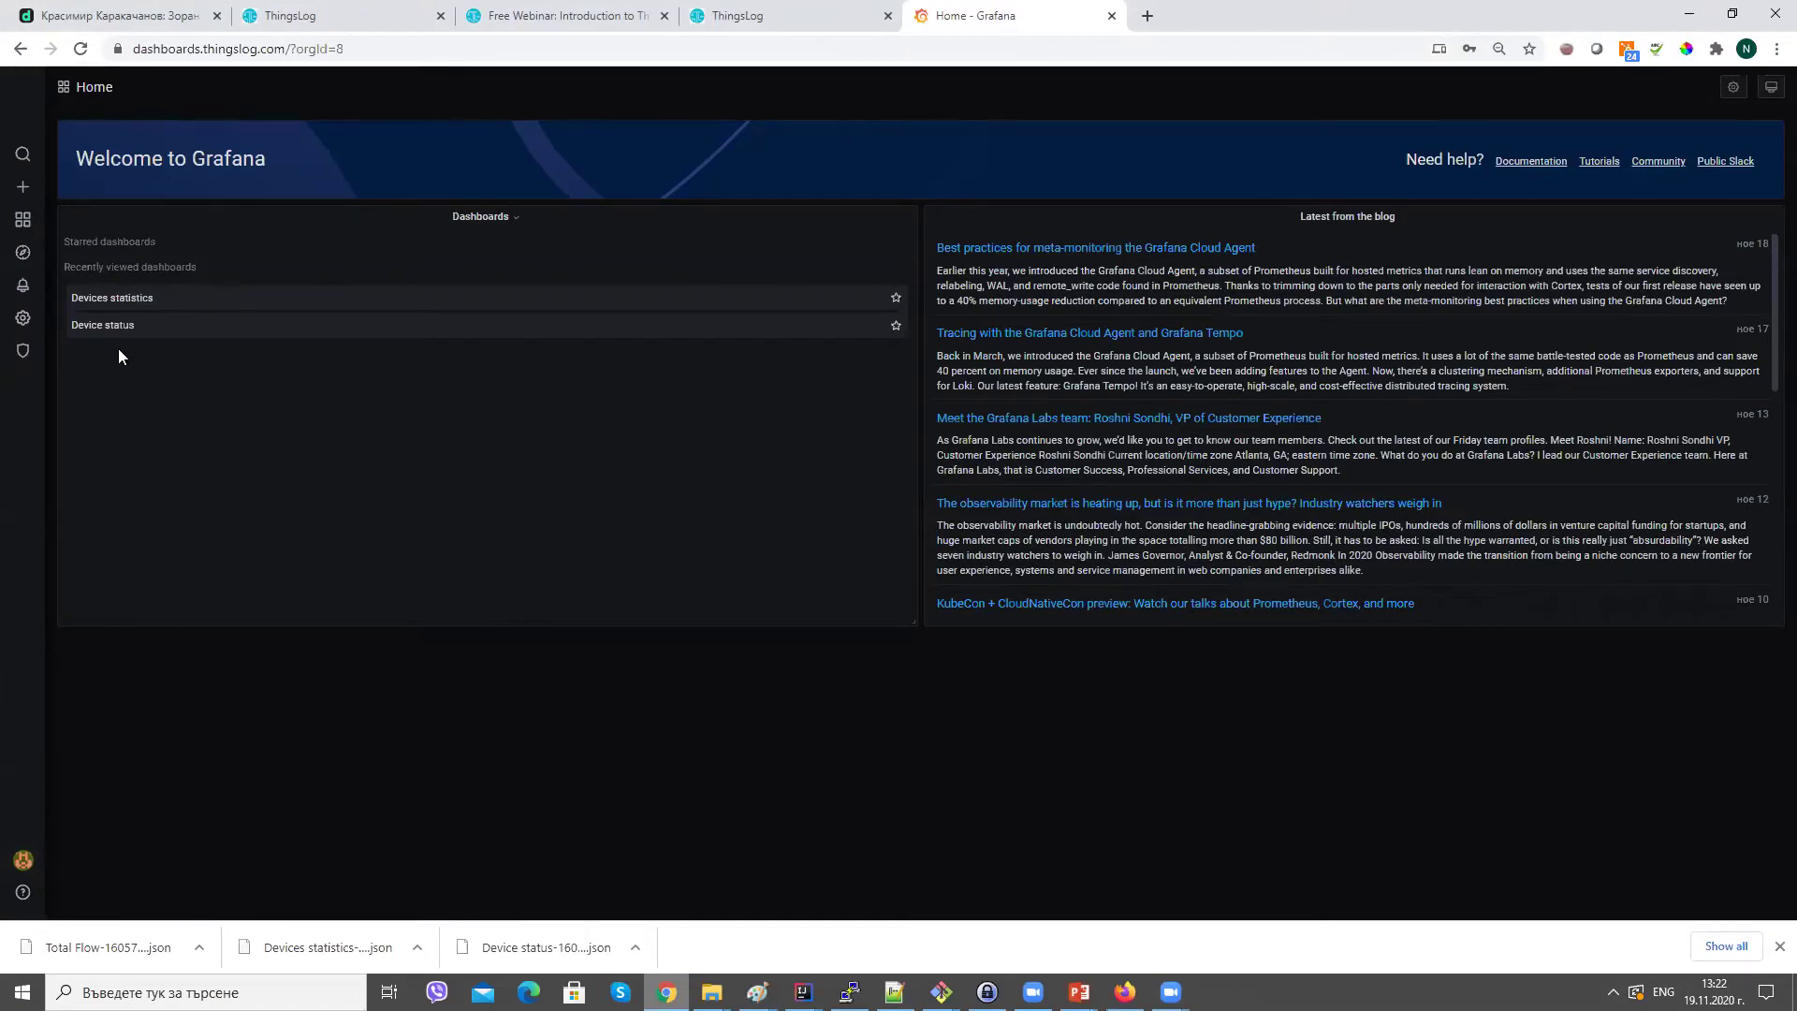
left_click(146, 307)
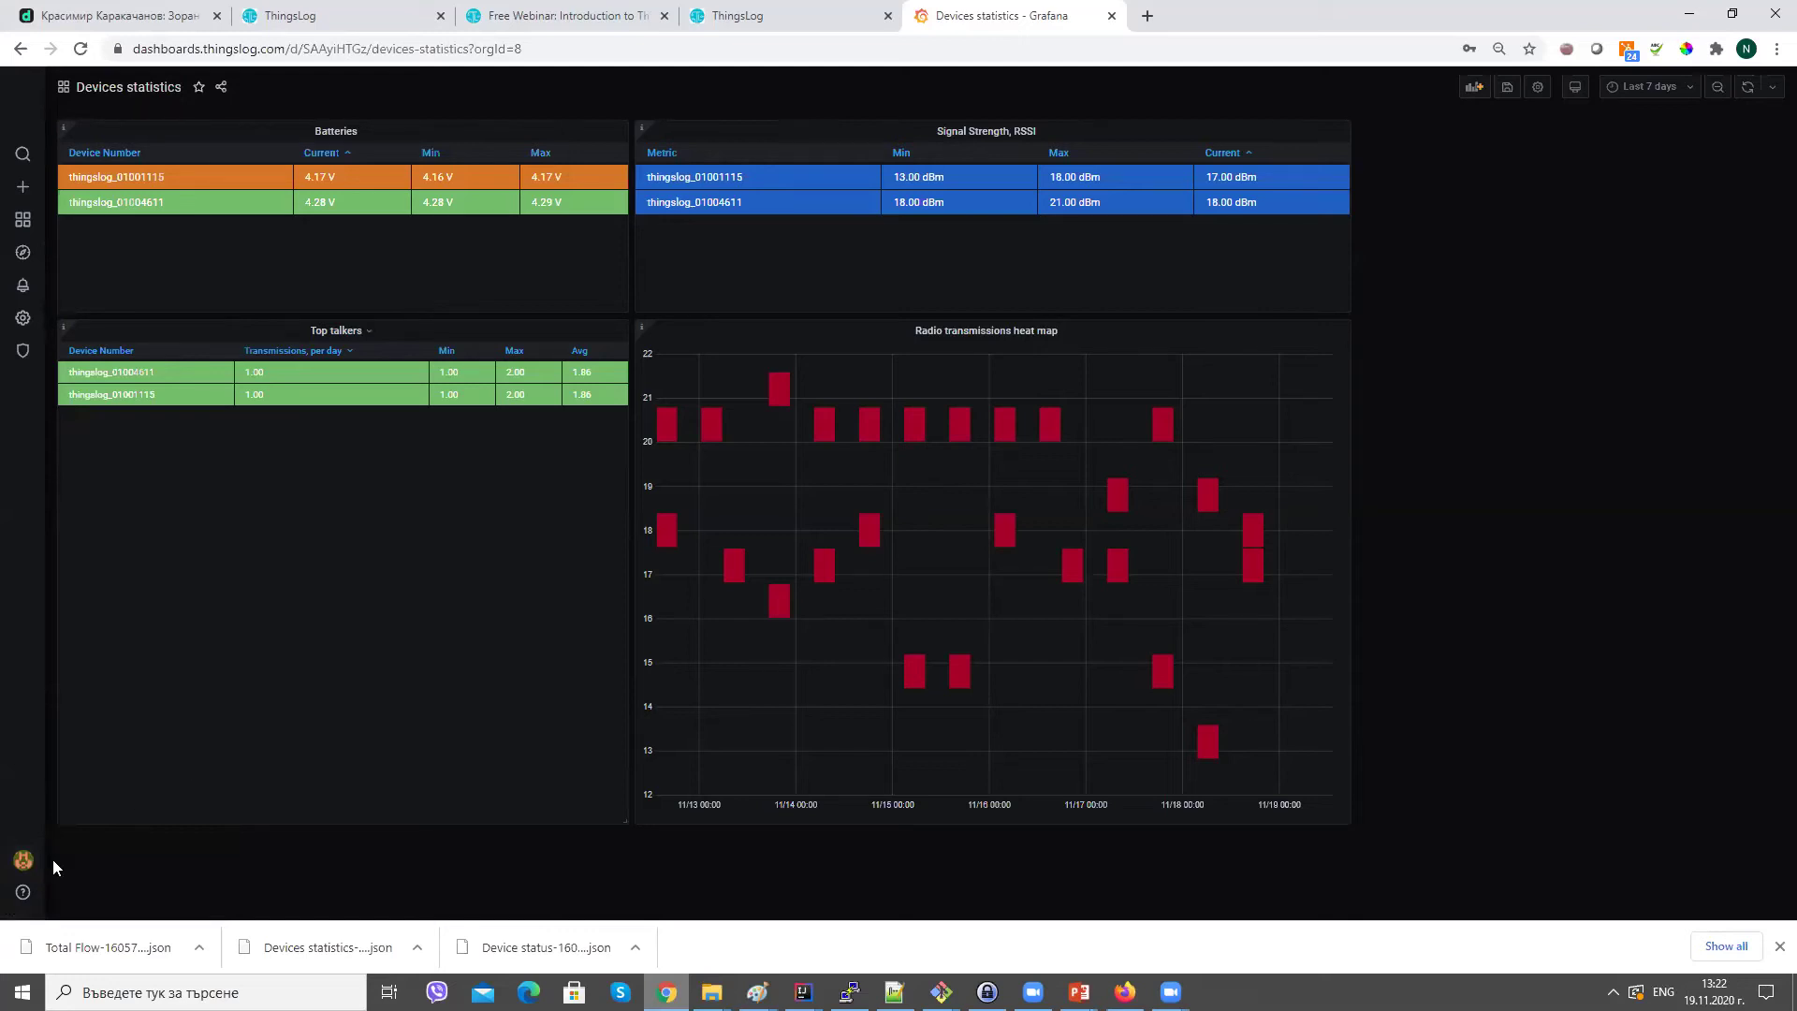
mouse_move(17, 873)
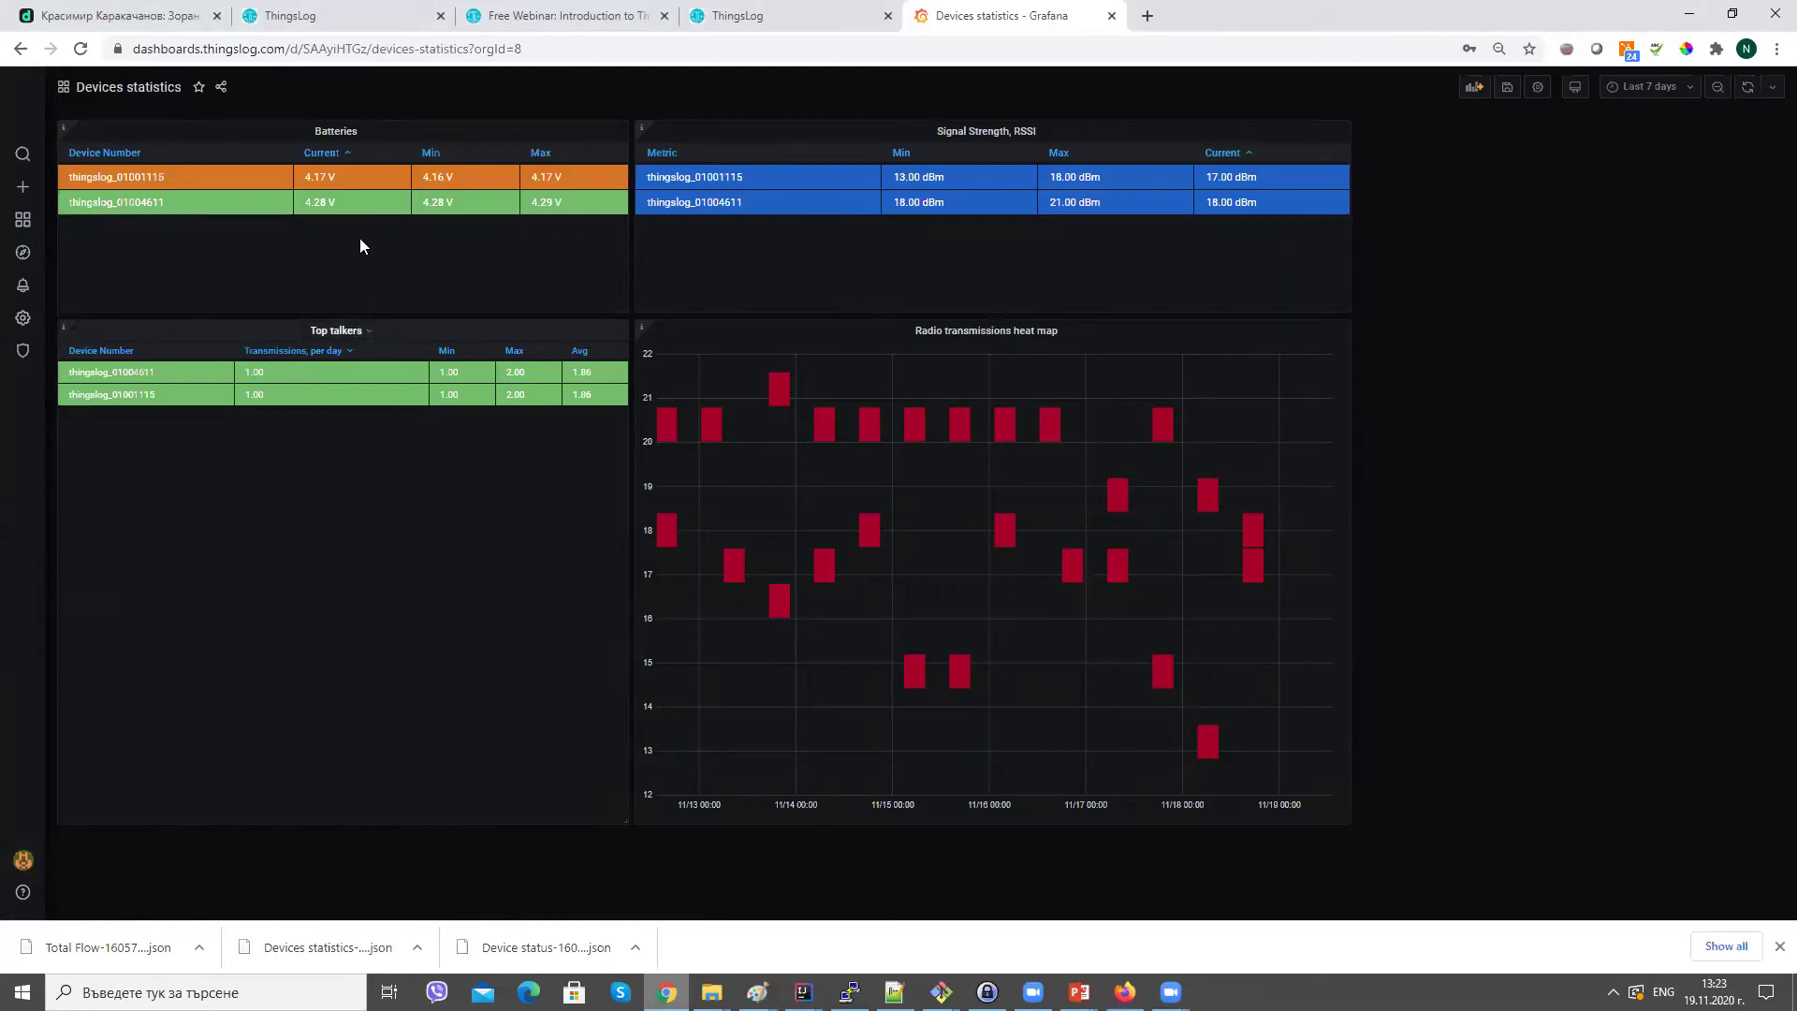
left_click(338, 132)
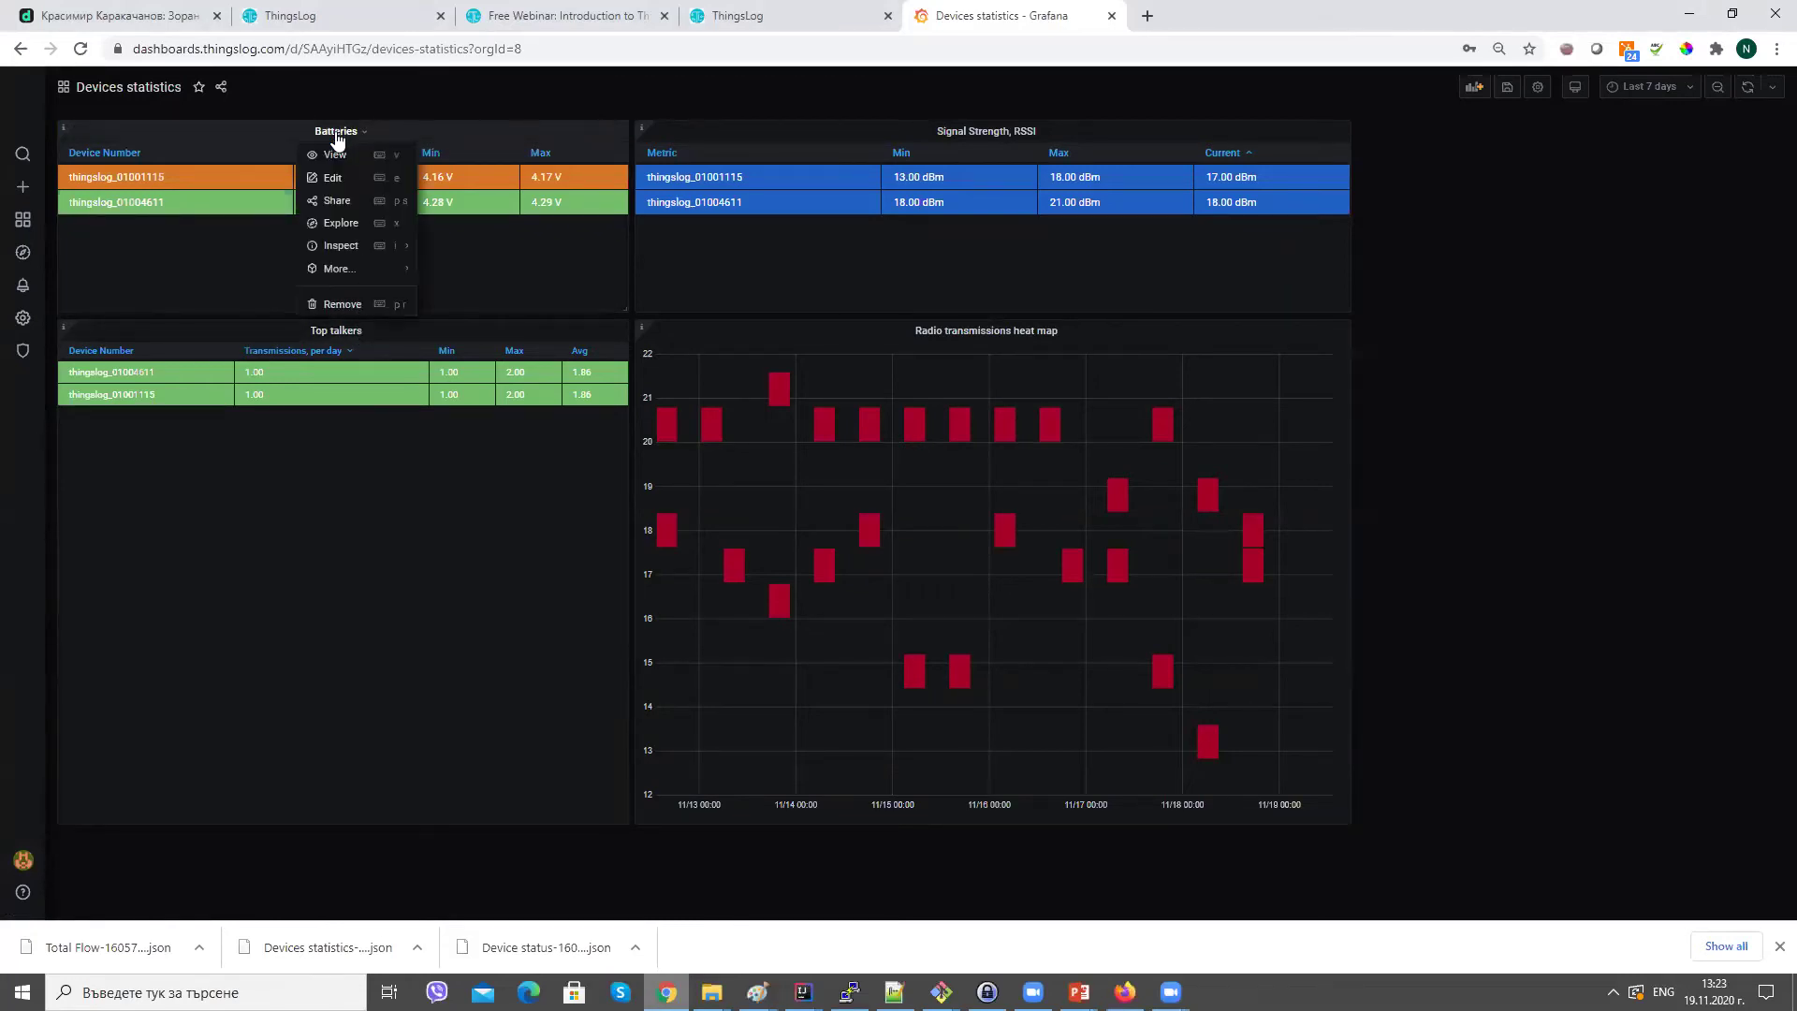
left_click(333, 178)
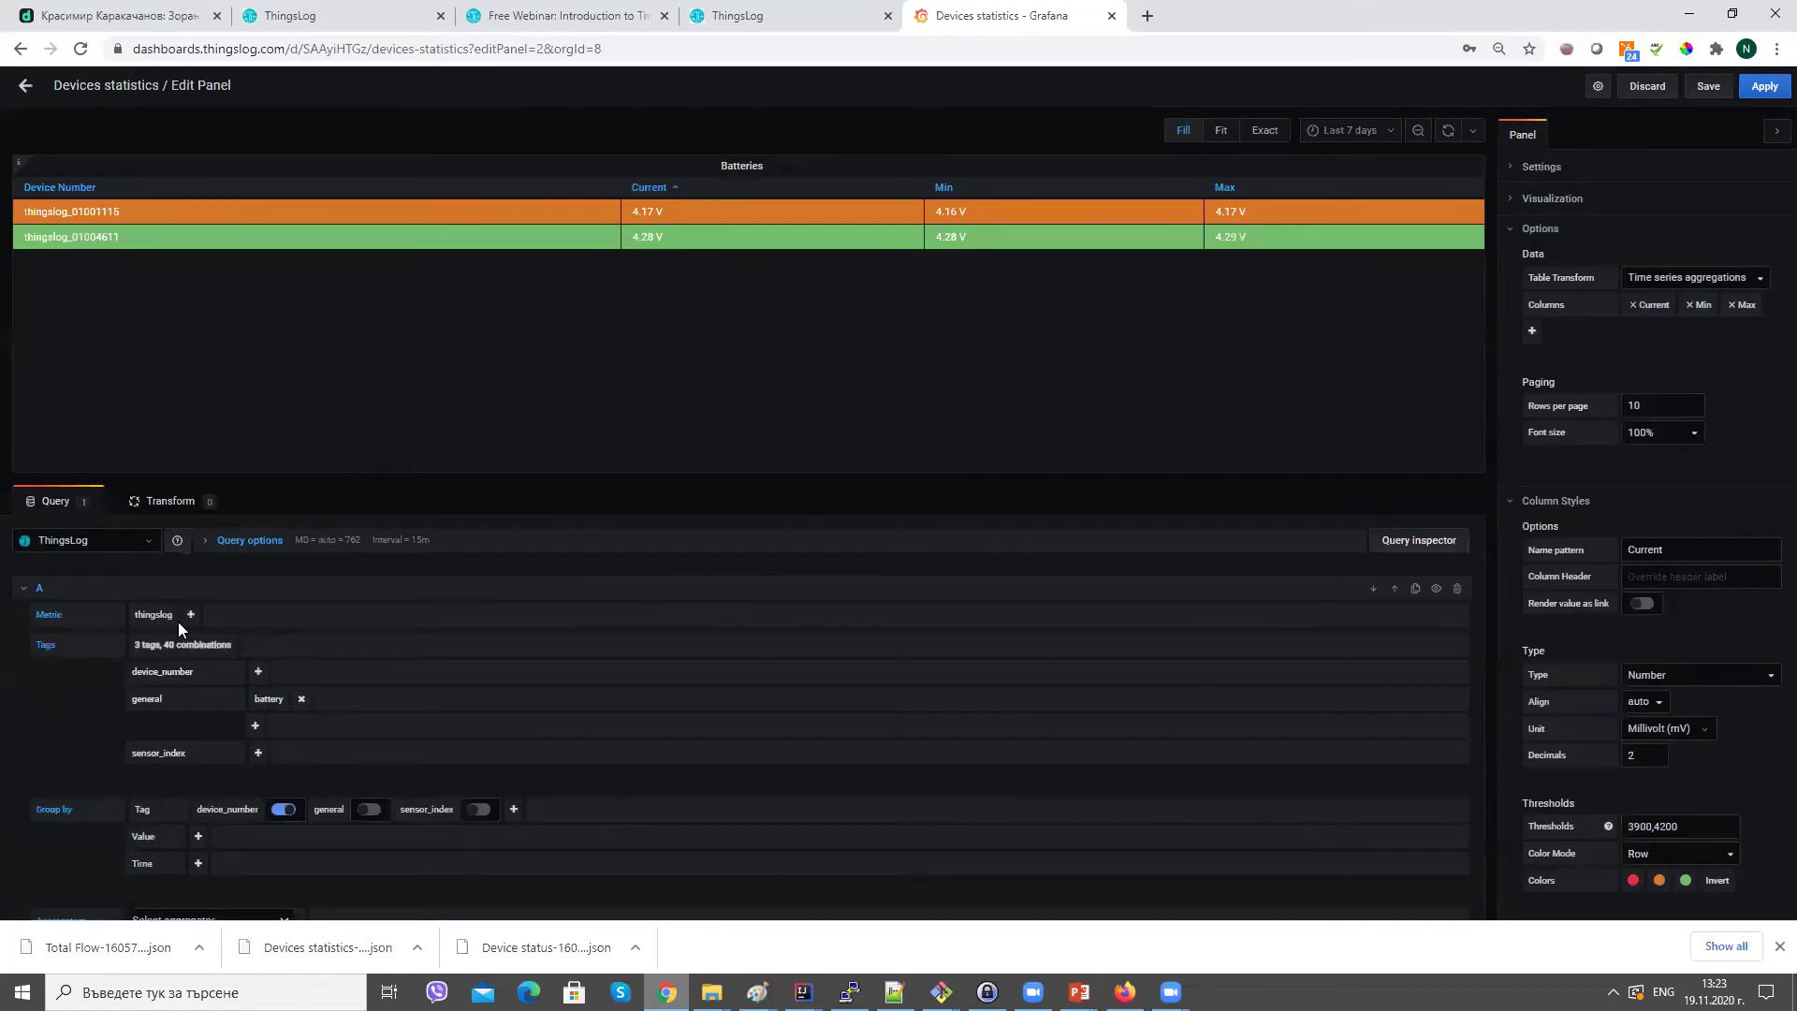
Browse device_number, general and sensor_index tag values, re-setting general to battery, then collapse query A.
left_click(258, 671)
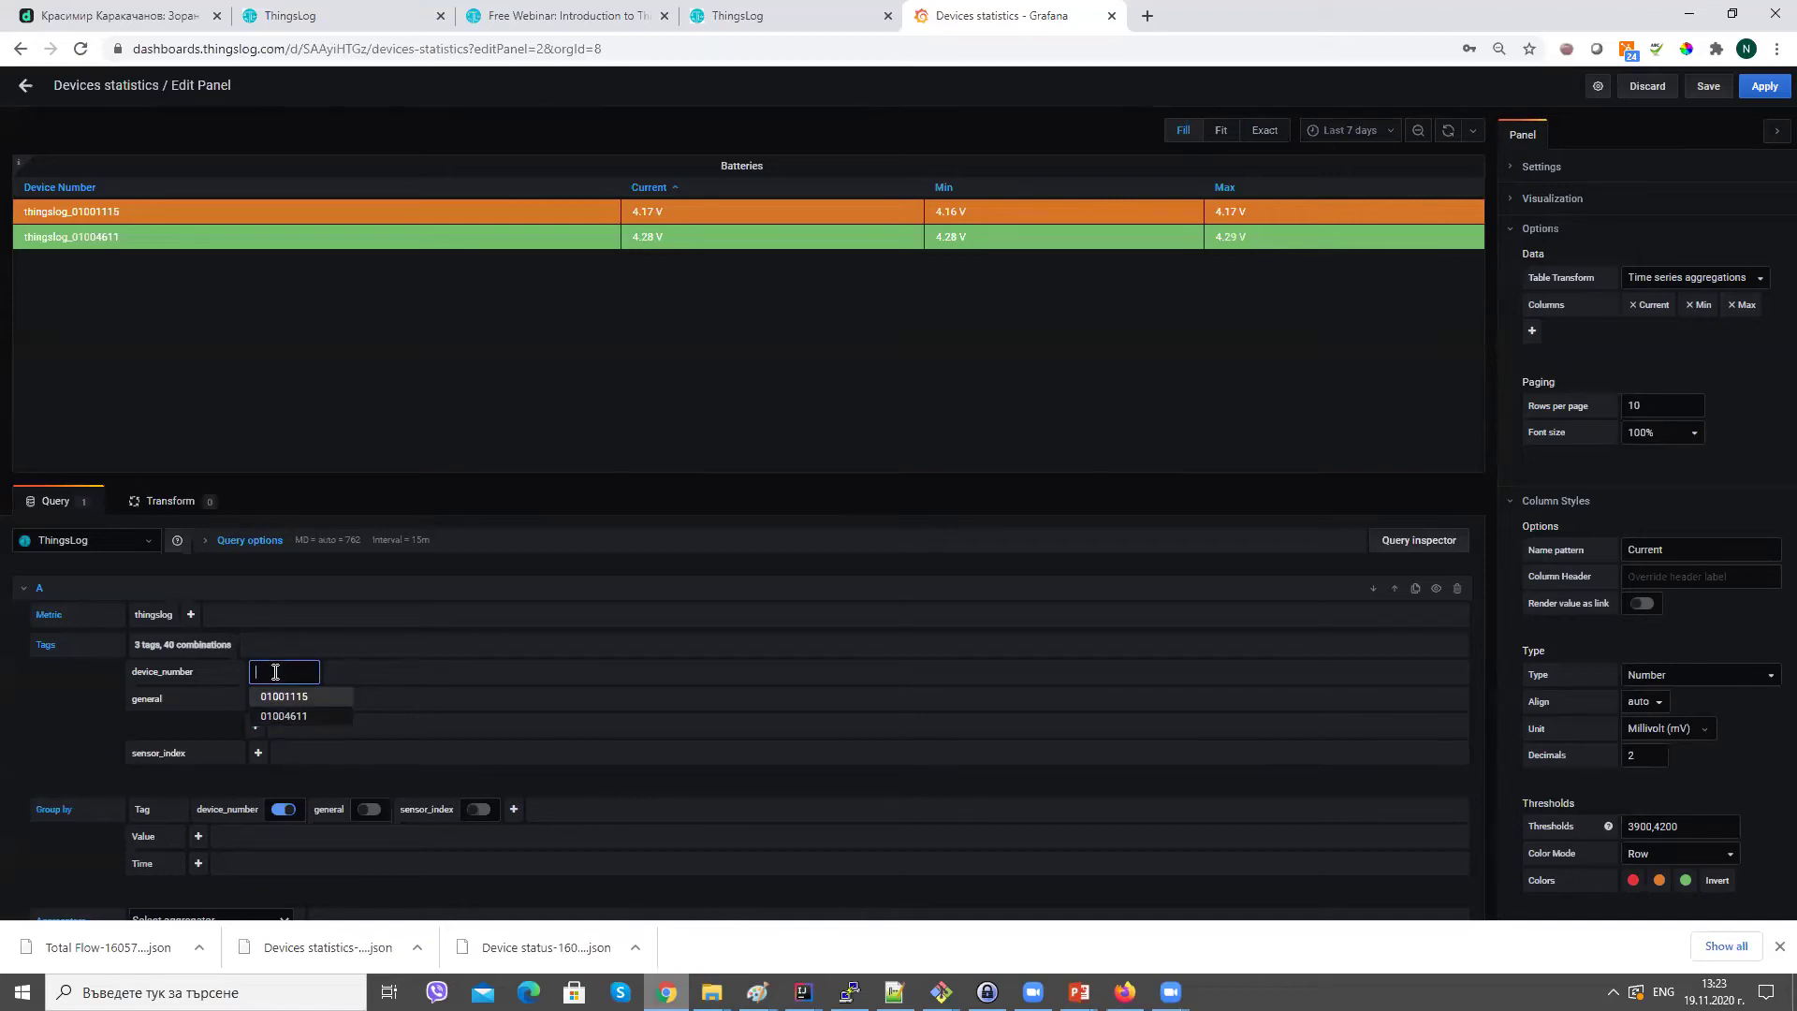
left_click(435, 365)
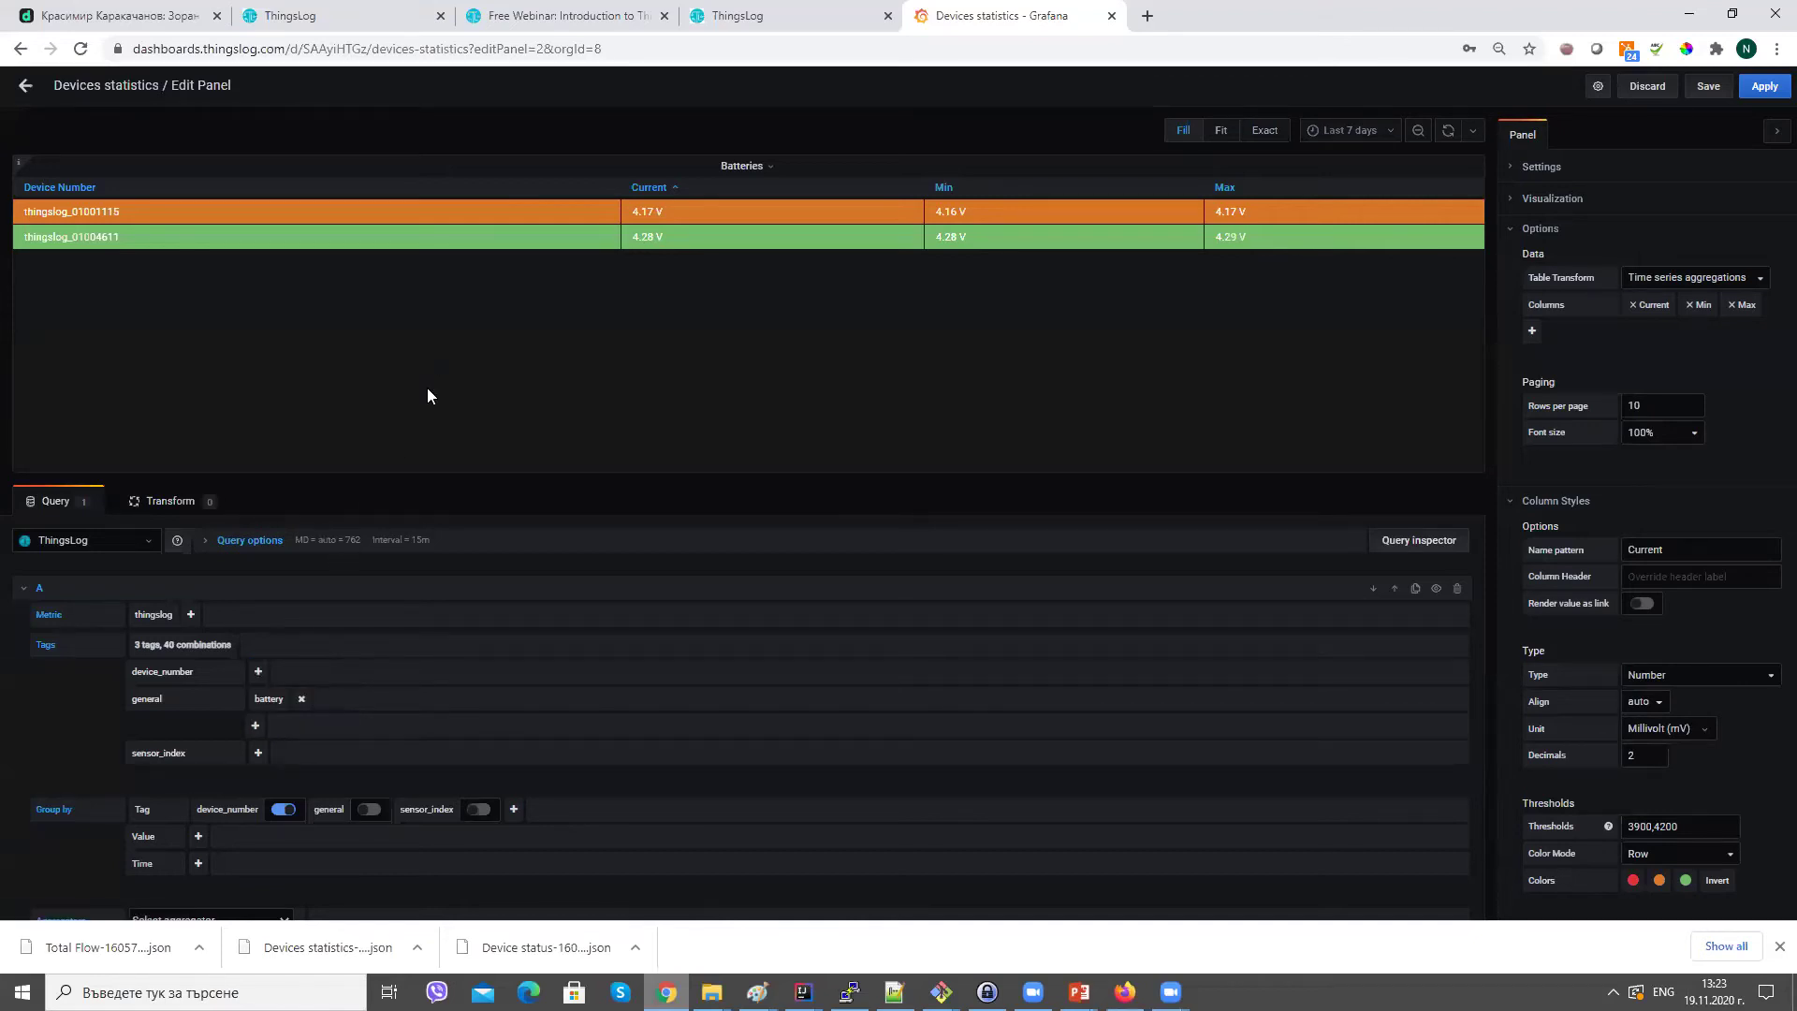
left_click(300, 702)
left_click(257, 699)
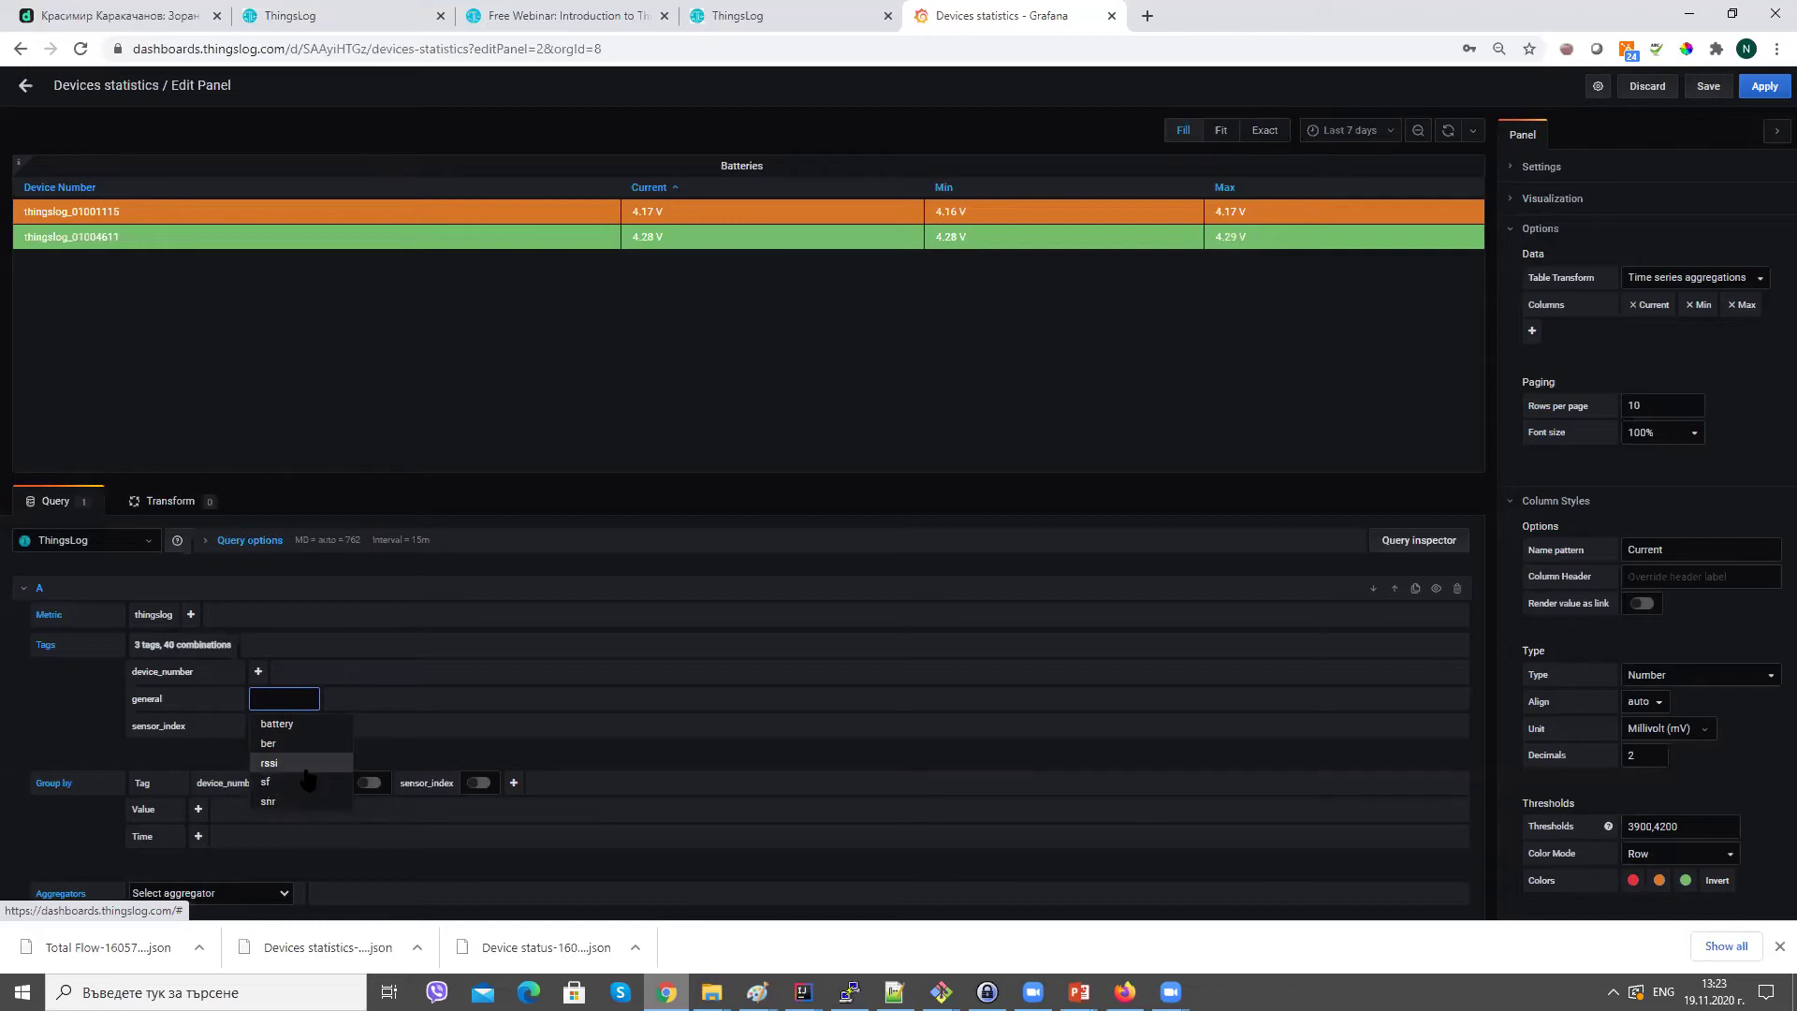
left_click(305, 725)
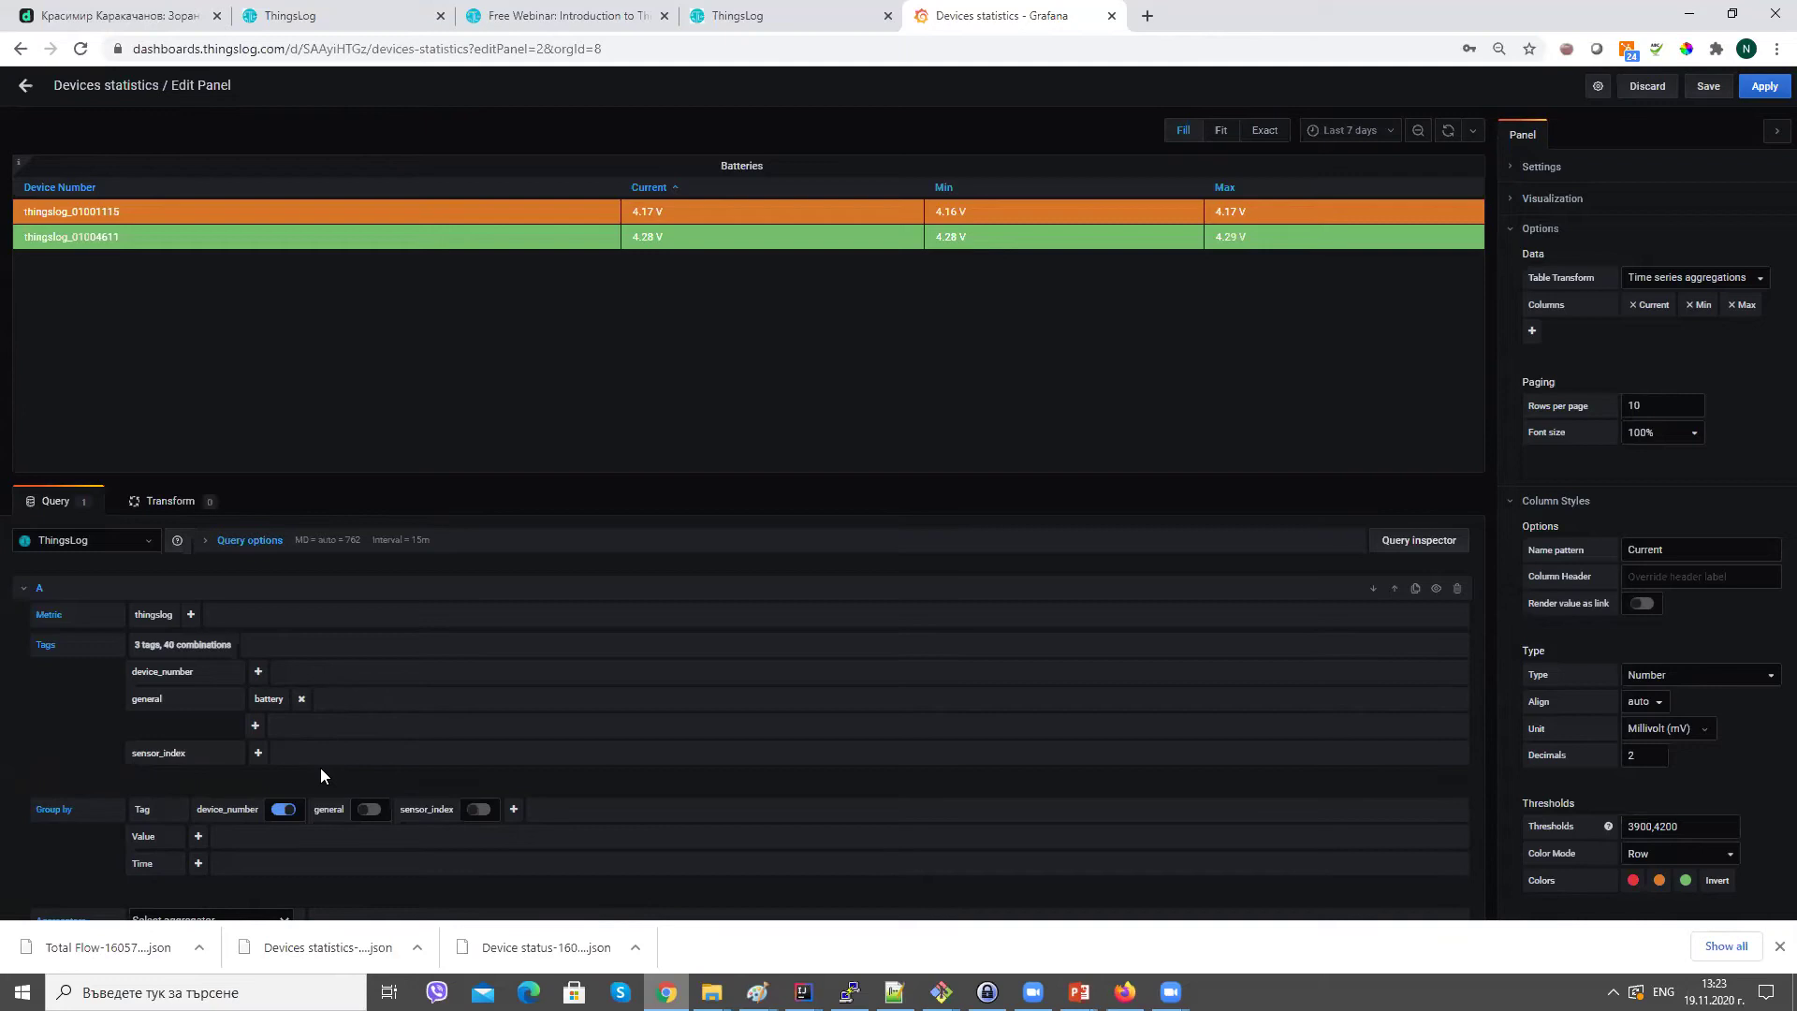
left_click(257, 752)
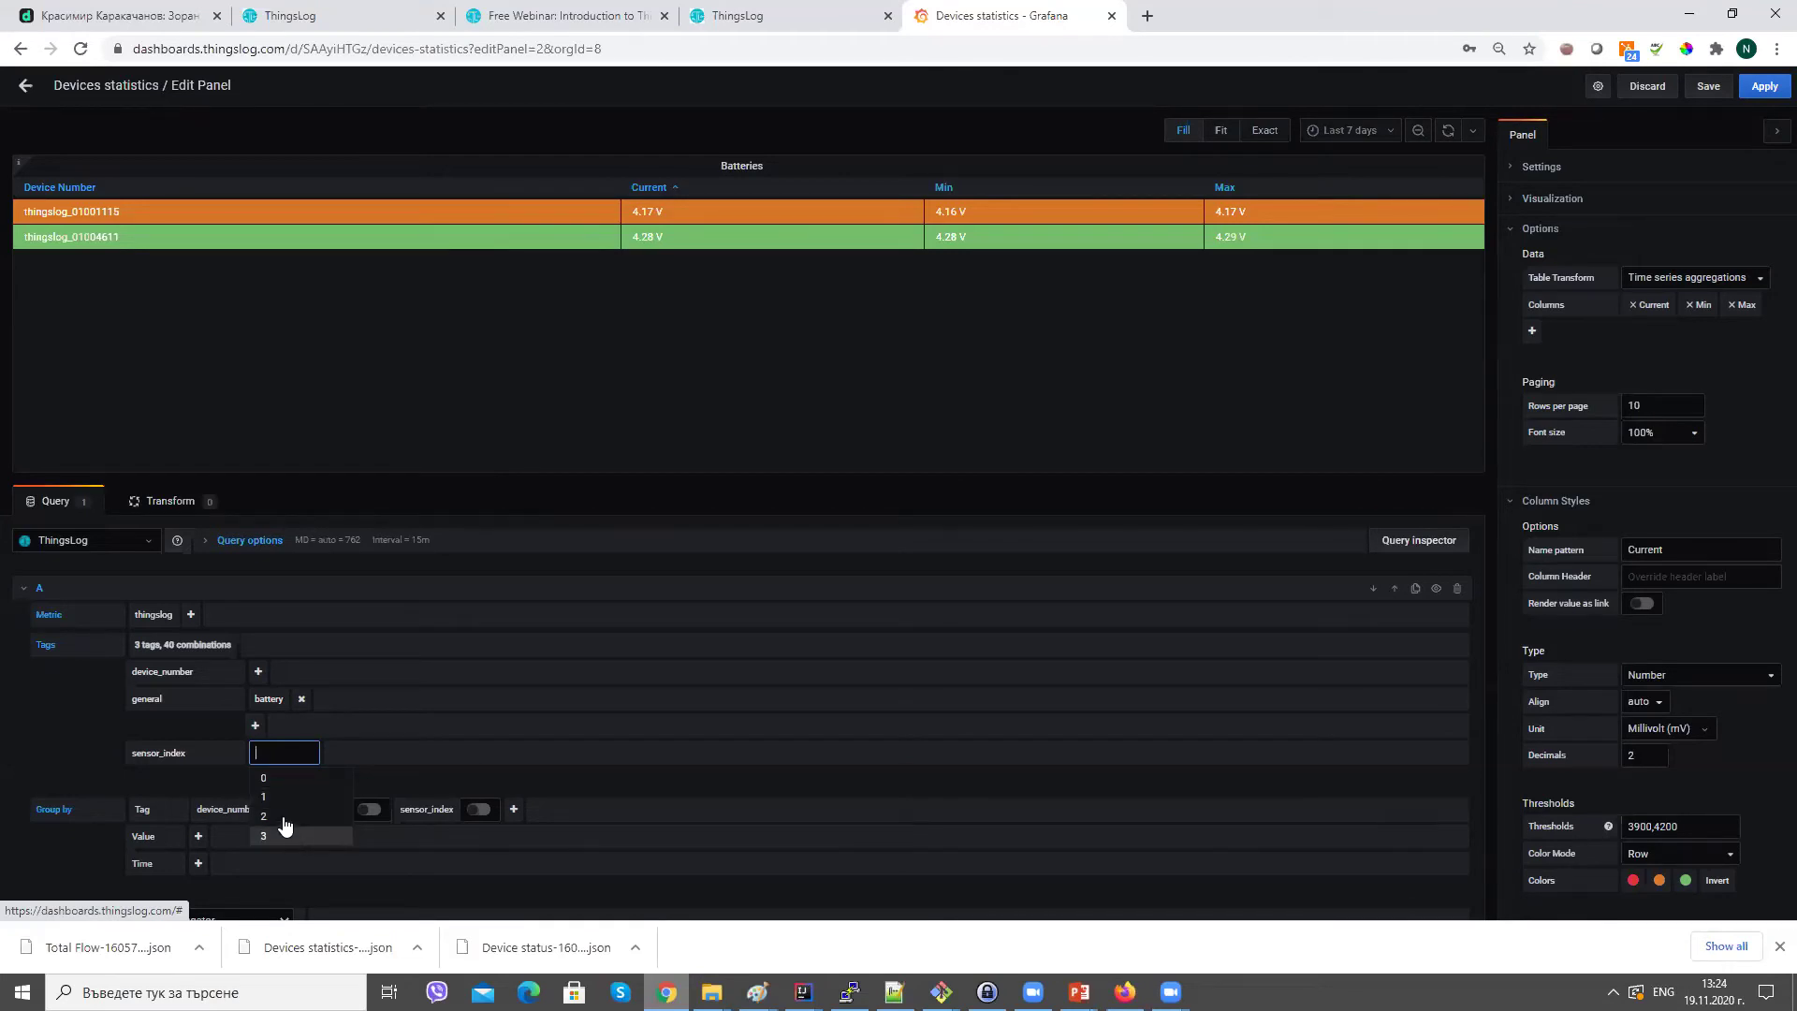
left_click(503, 451)
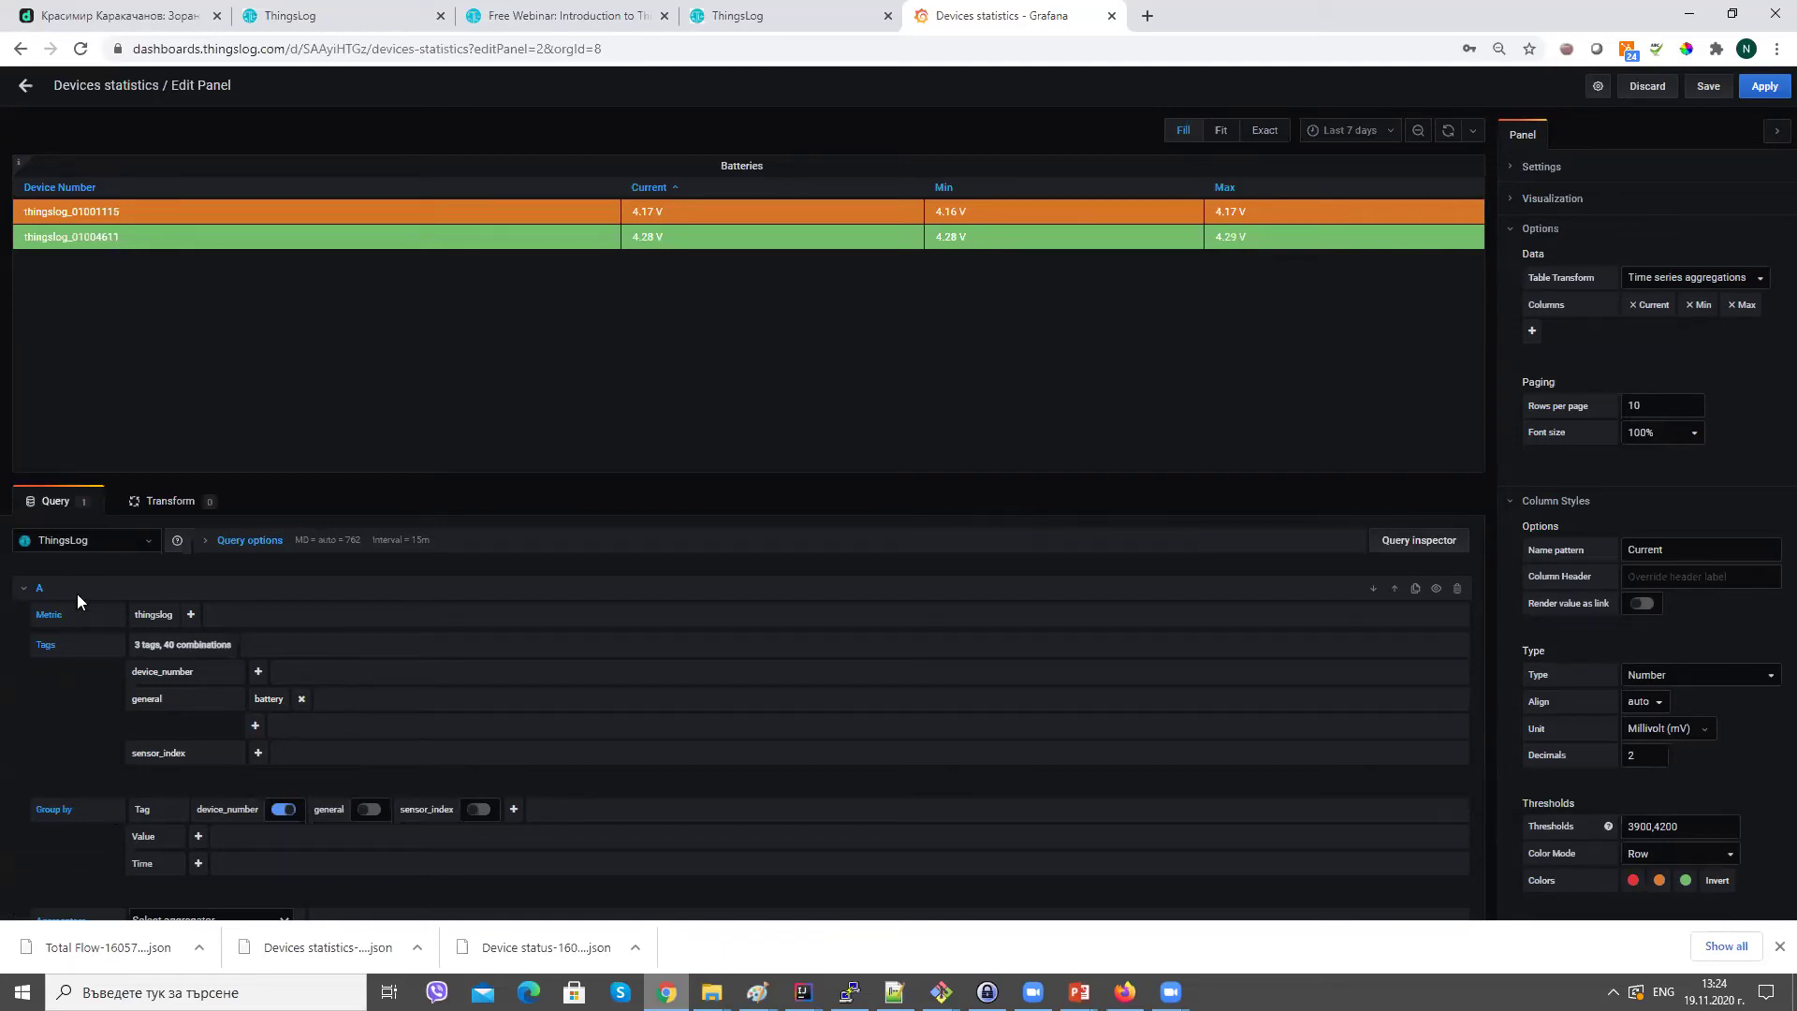
left_click(35, 589)
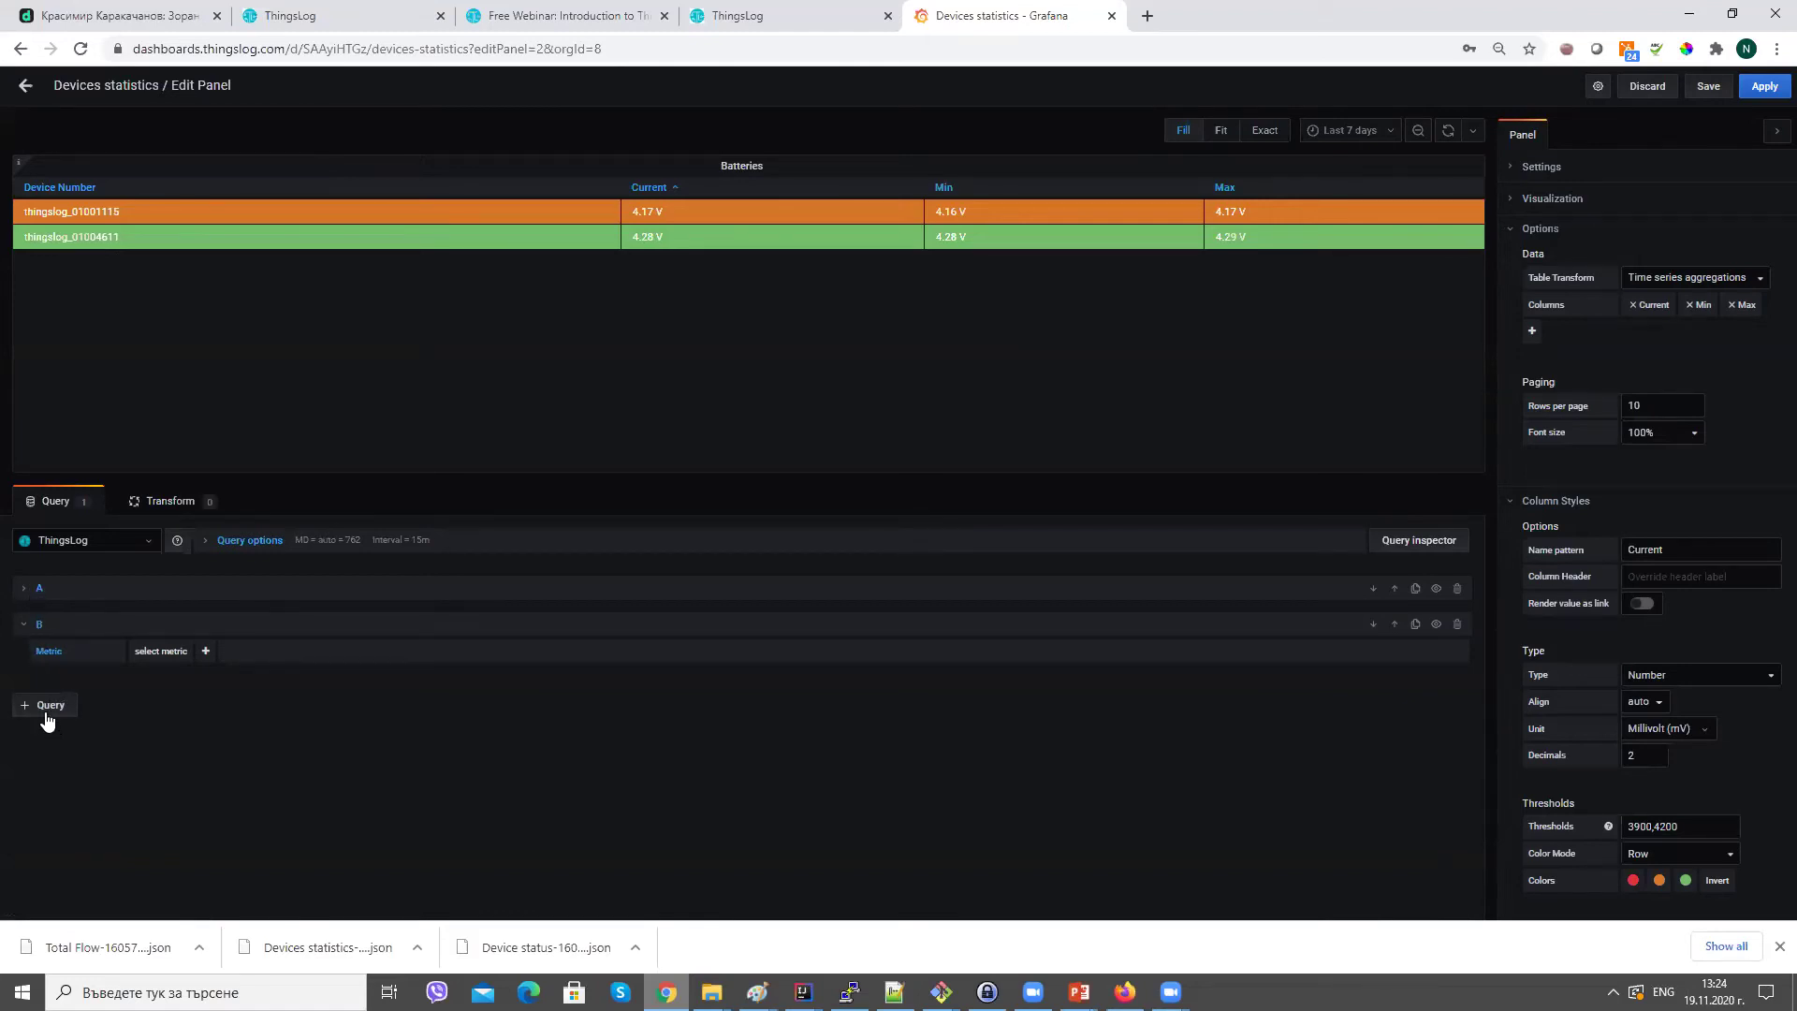
Delete query B and preview Batteries as Graph, Gauge, Stat, Bar gauge, Heatmap, Graph, then Table.
left_click(1458, 625)
left_click(1550, 199)
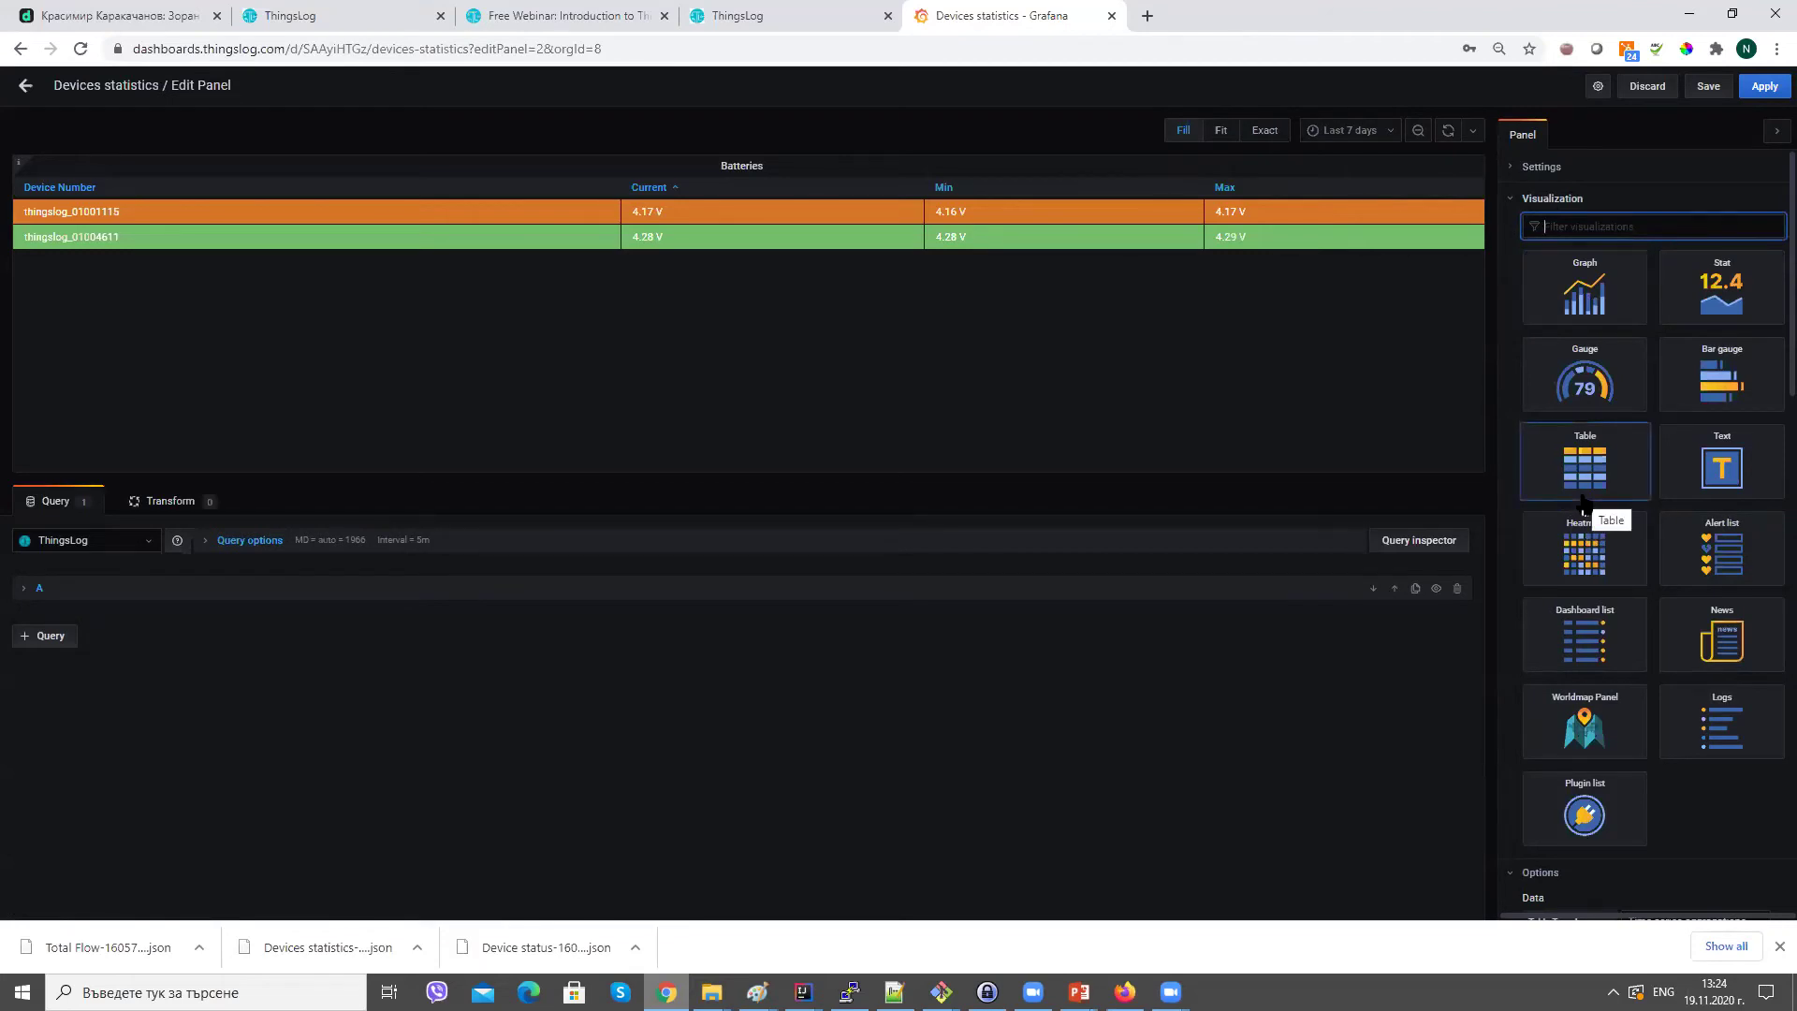
left_click(1577, 313)
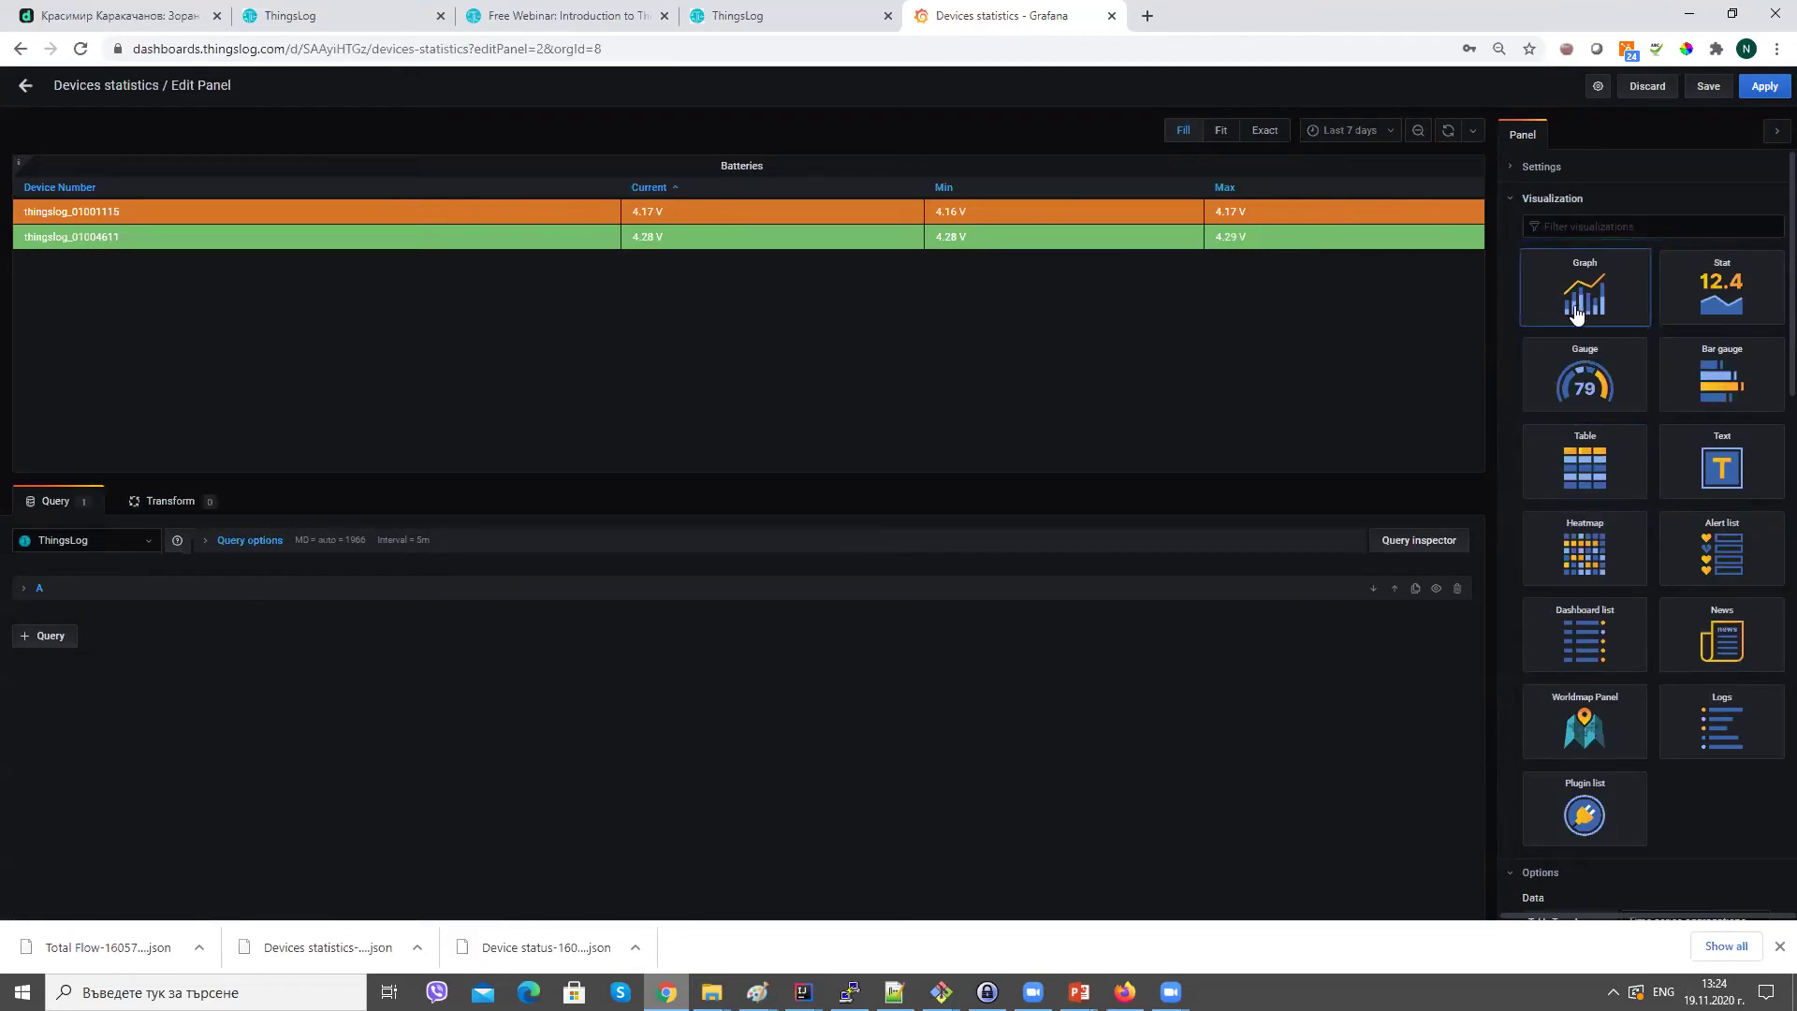
left_click(1584, 374)
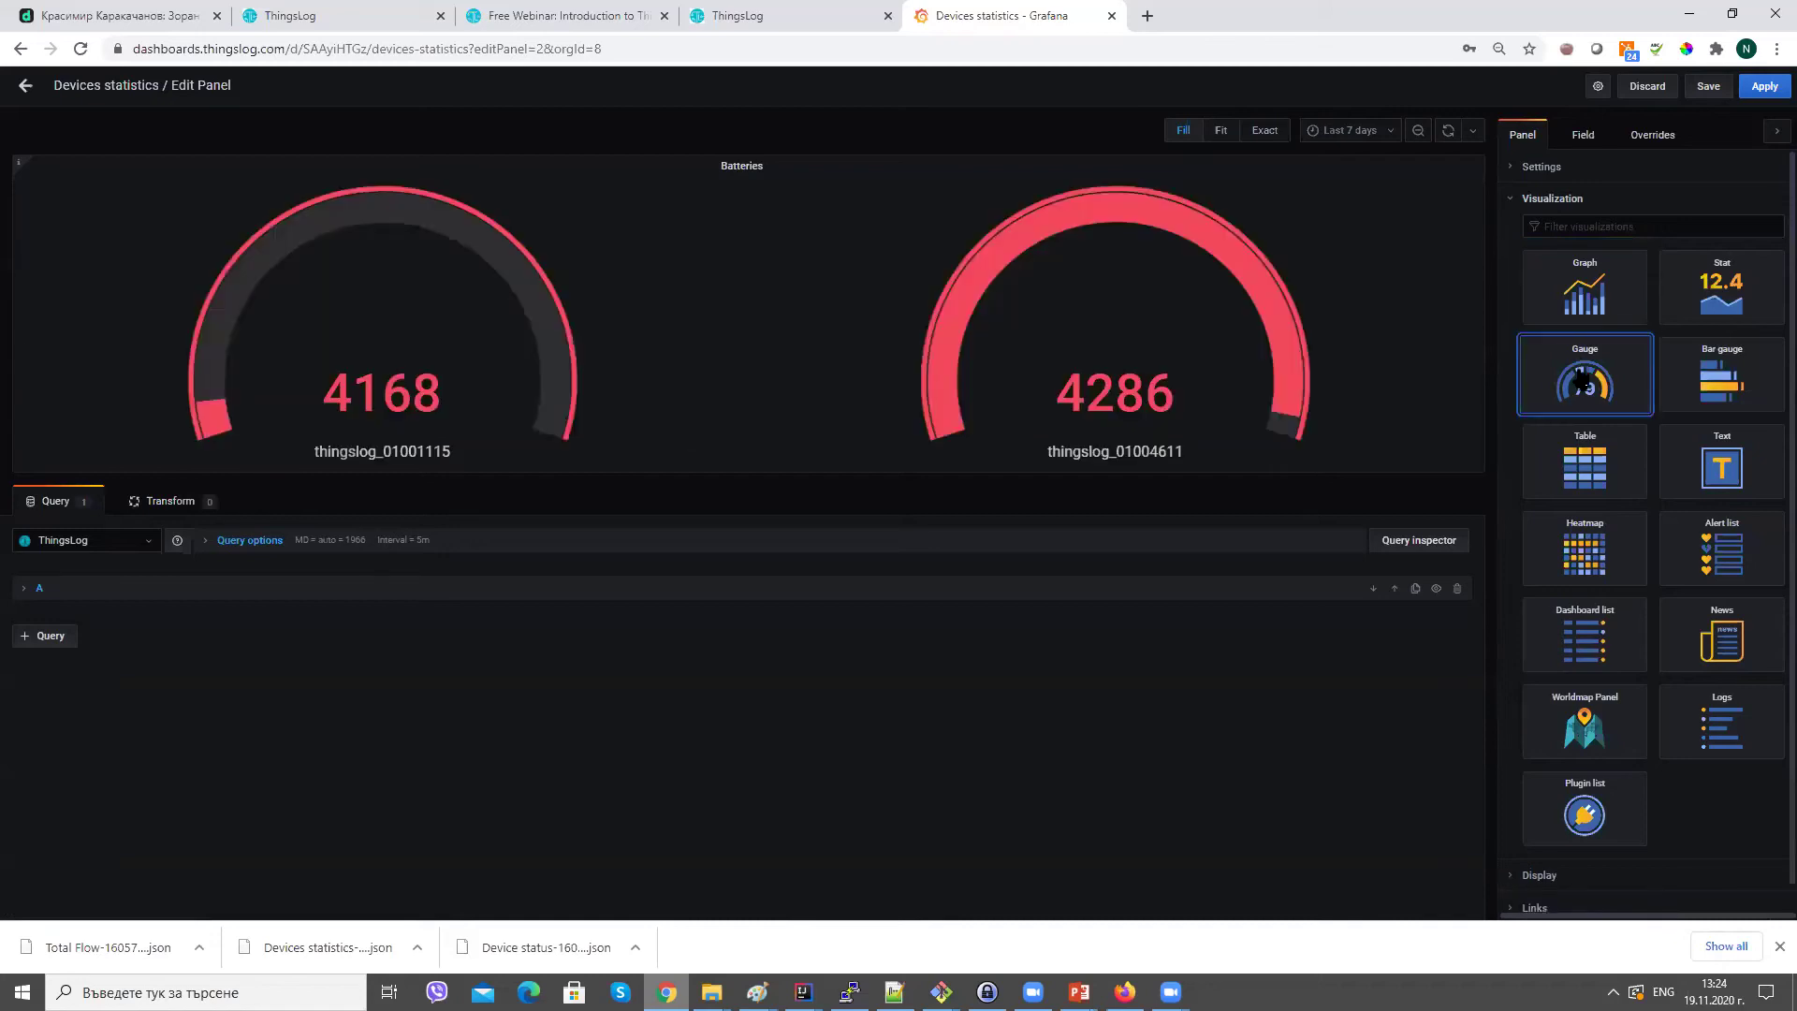
left_click(1699, 297)
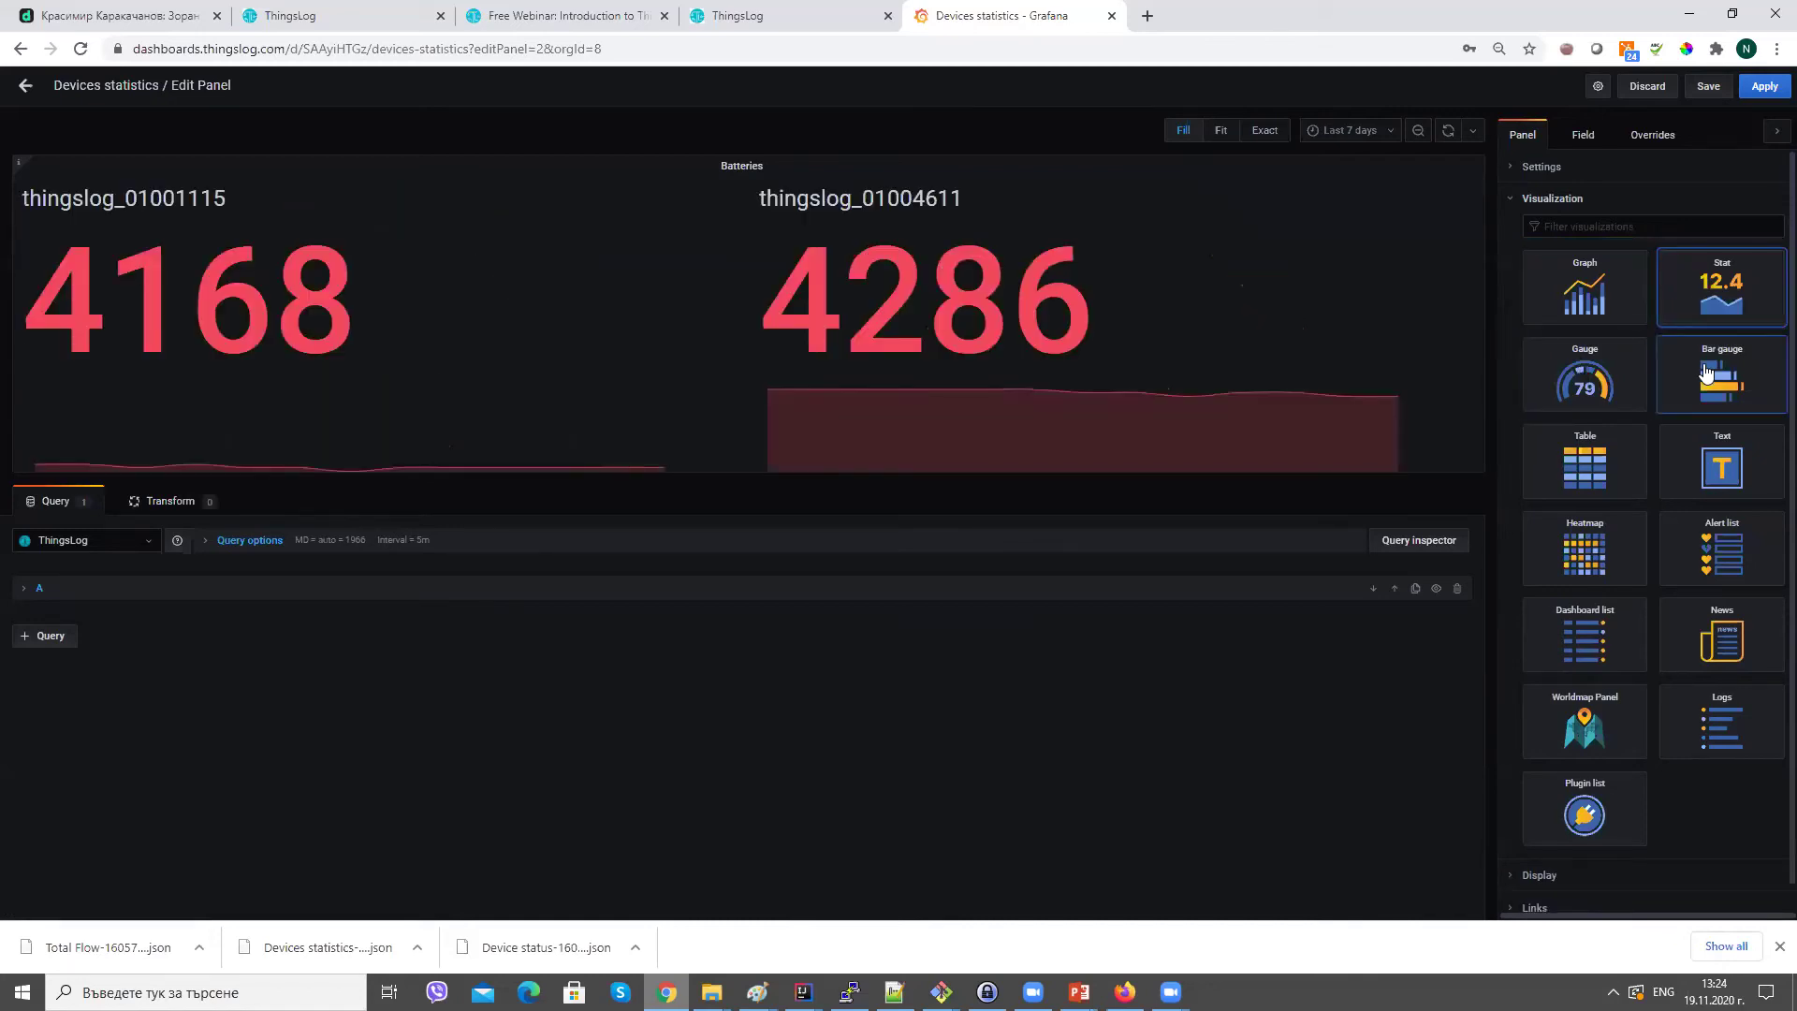
left_click(1709, 374)
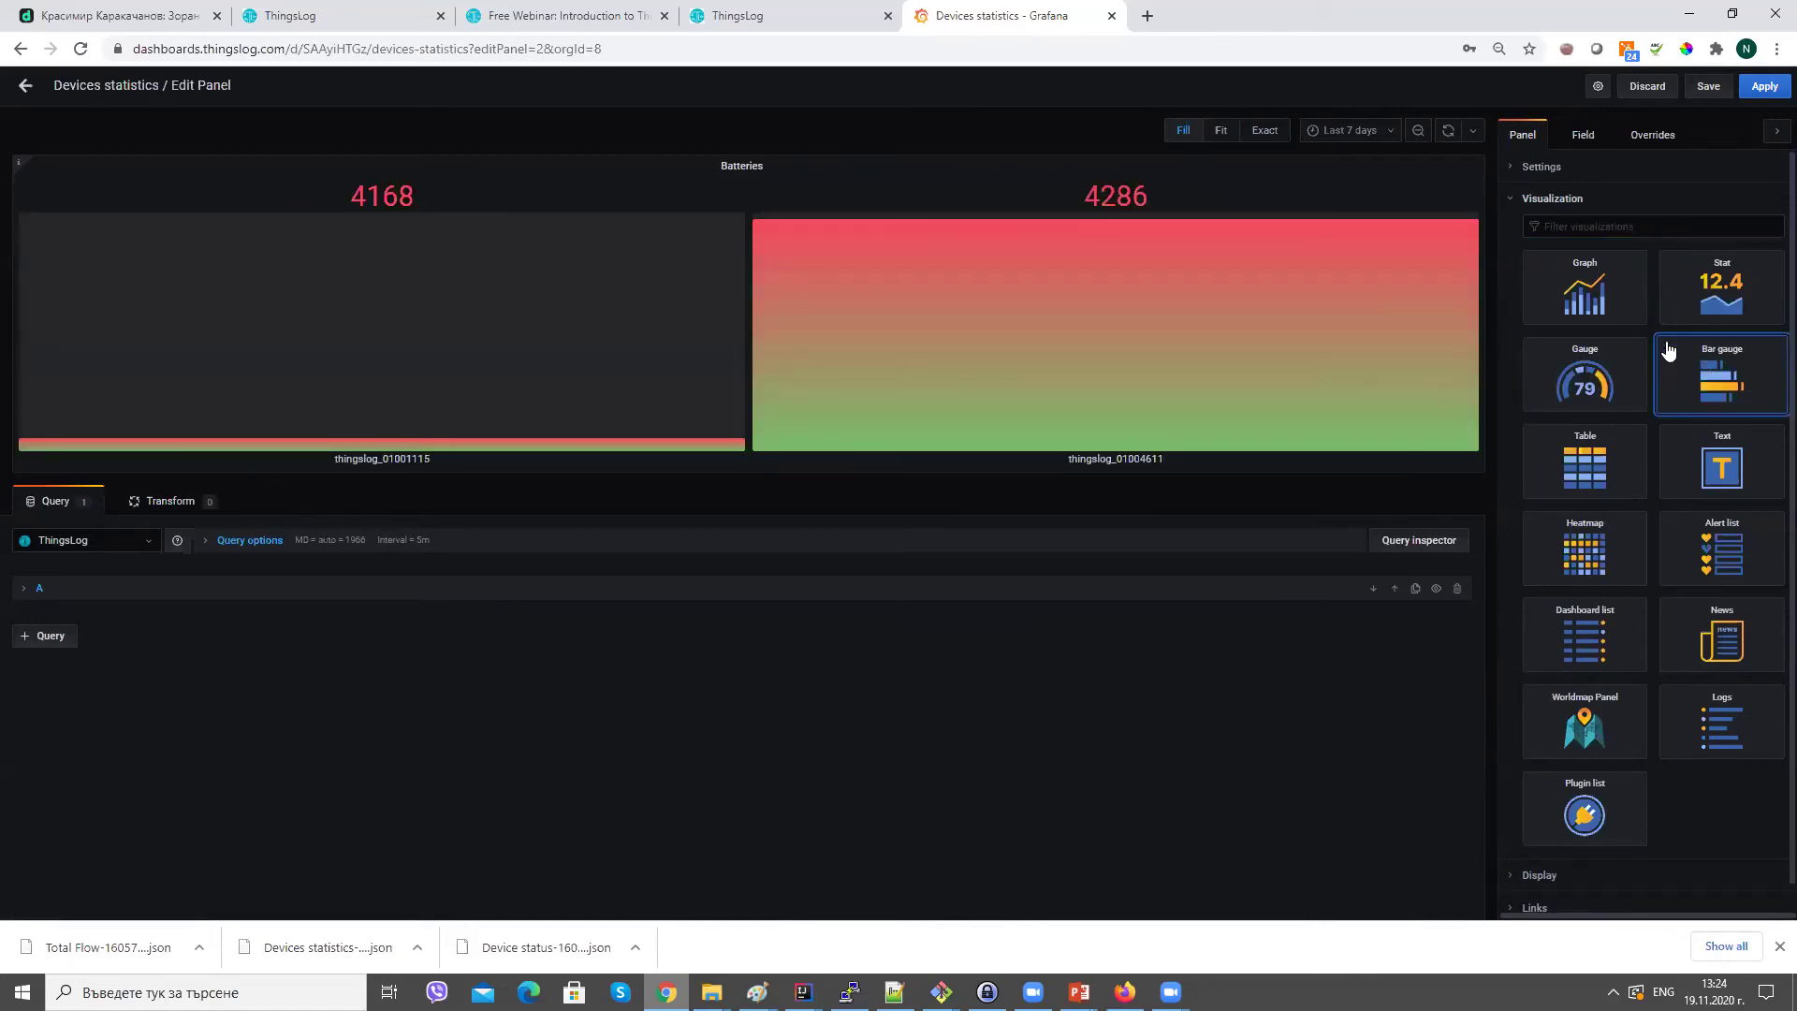
left_click(1543, 549)
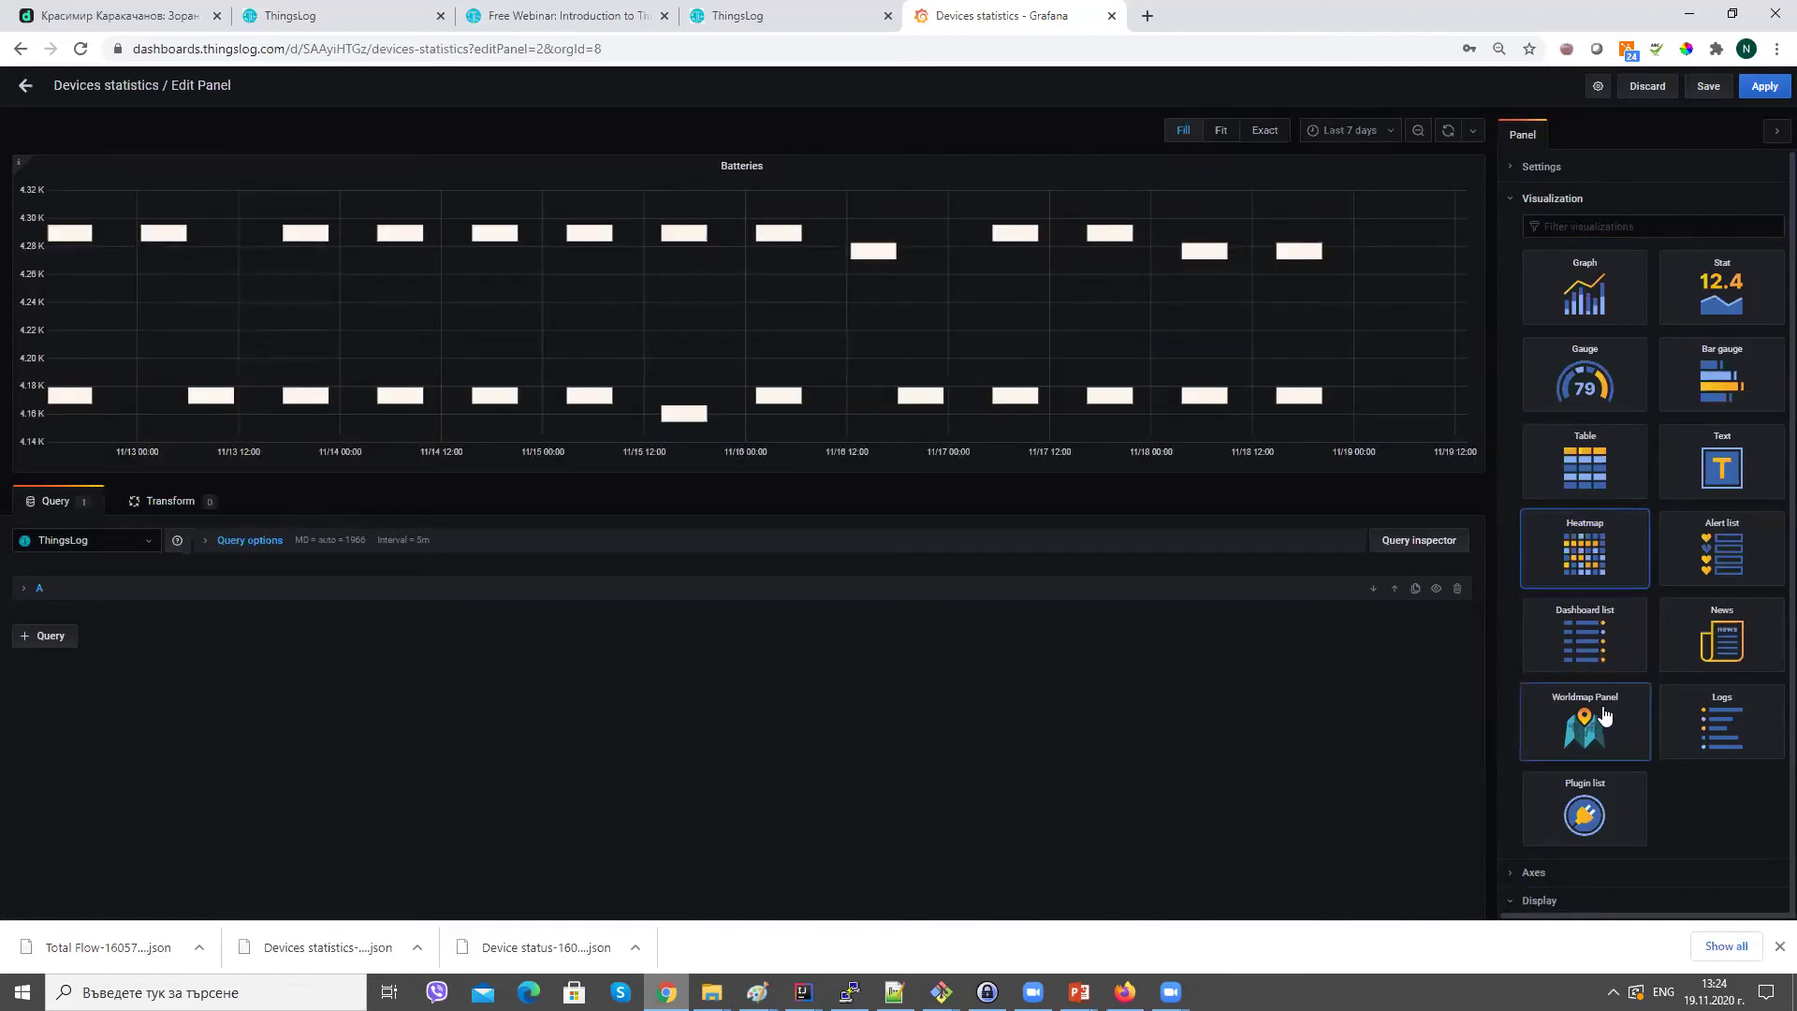
left_click(1594, 299)
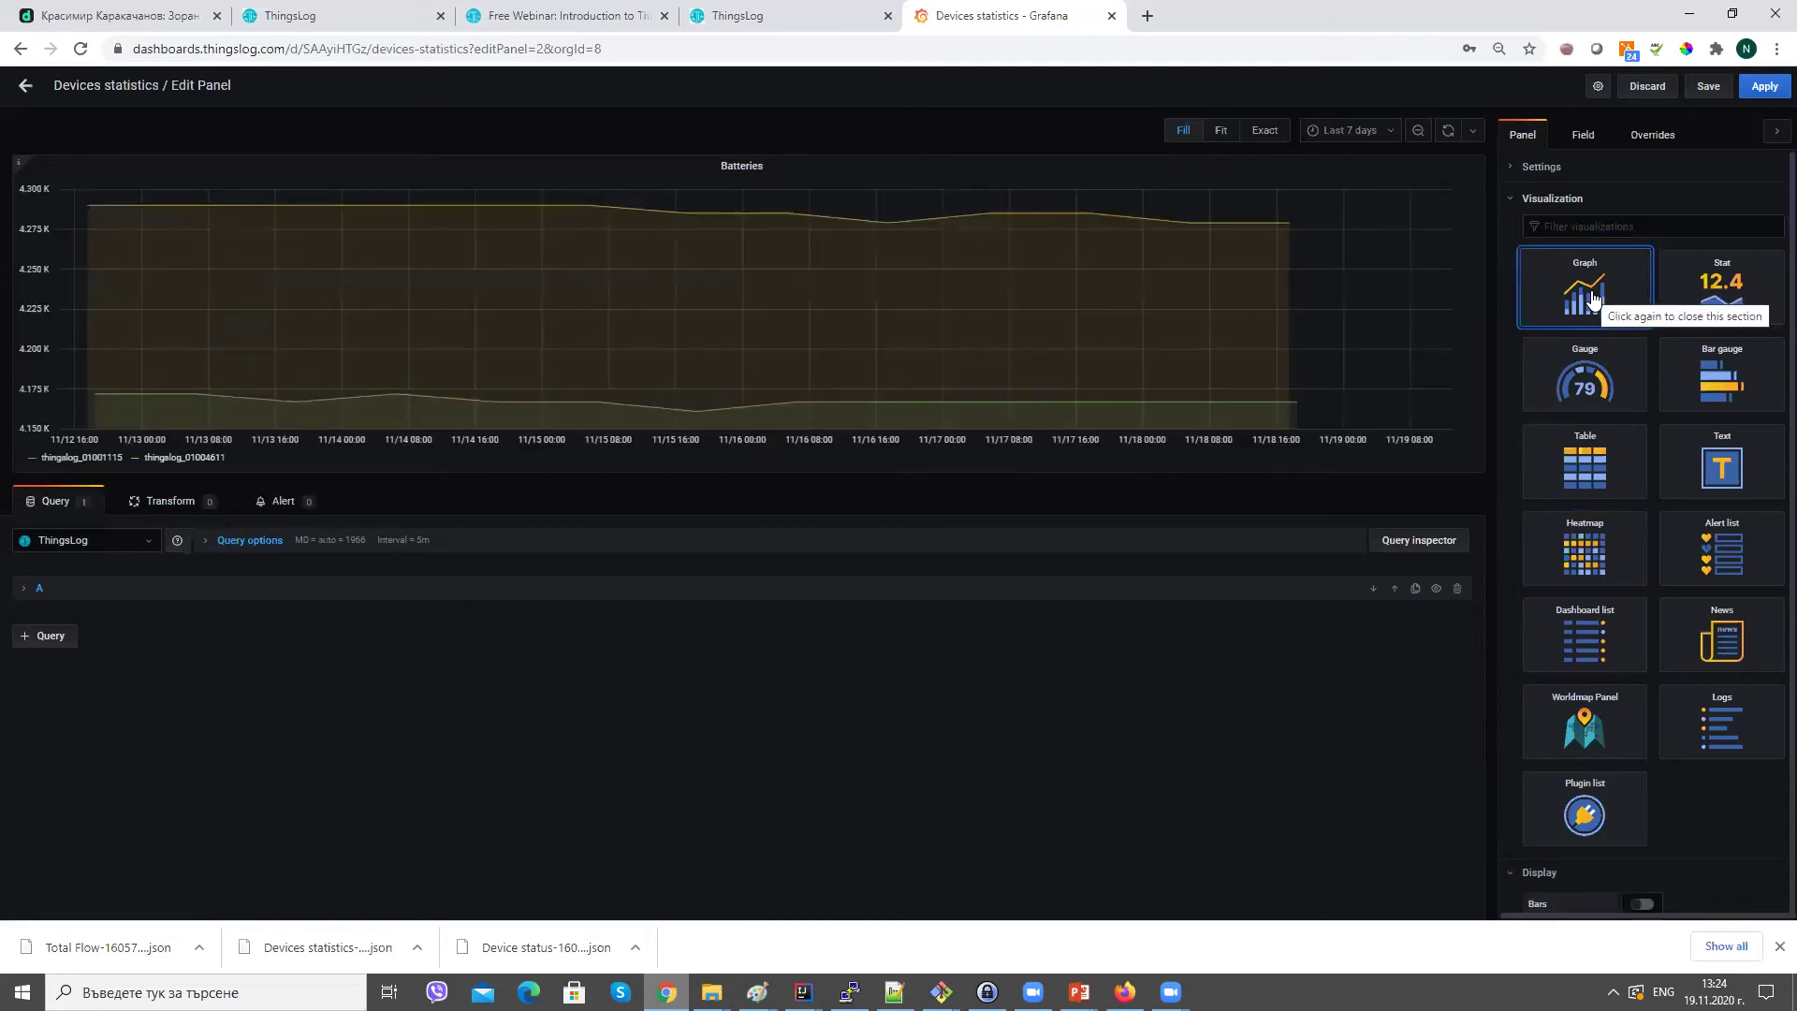
left_click(1599, 468)
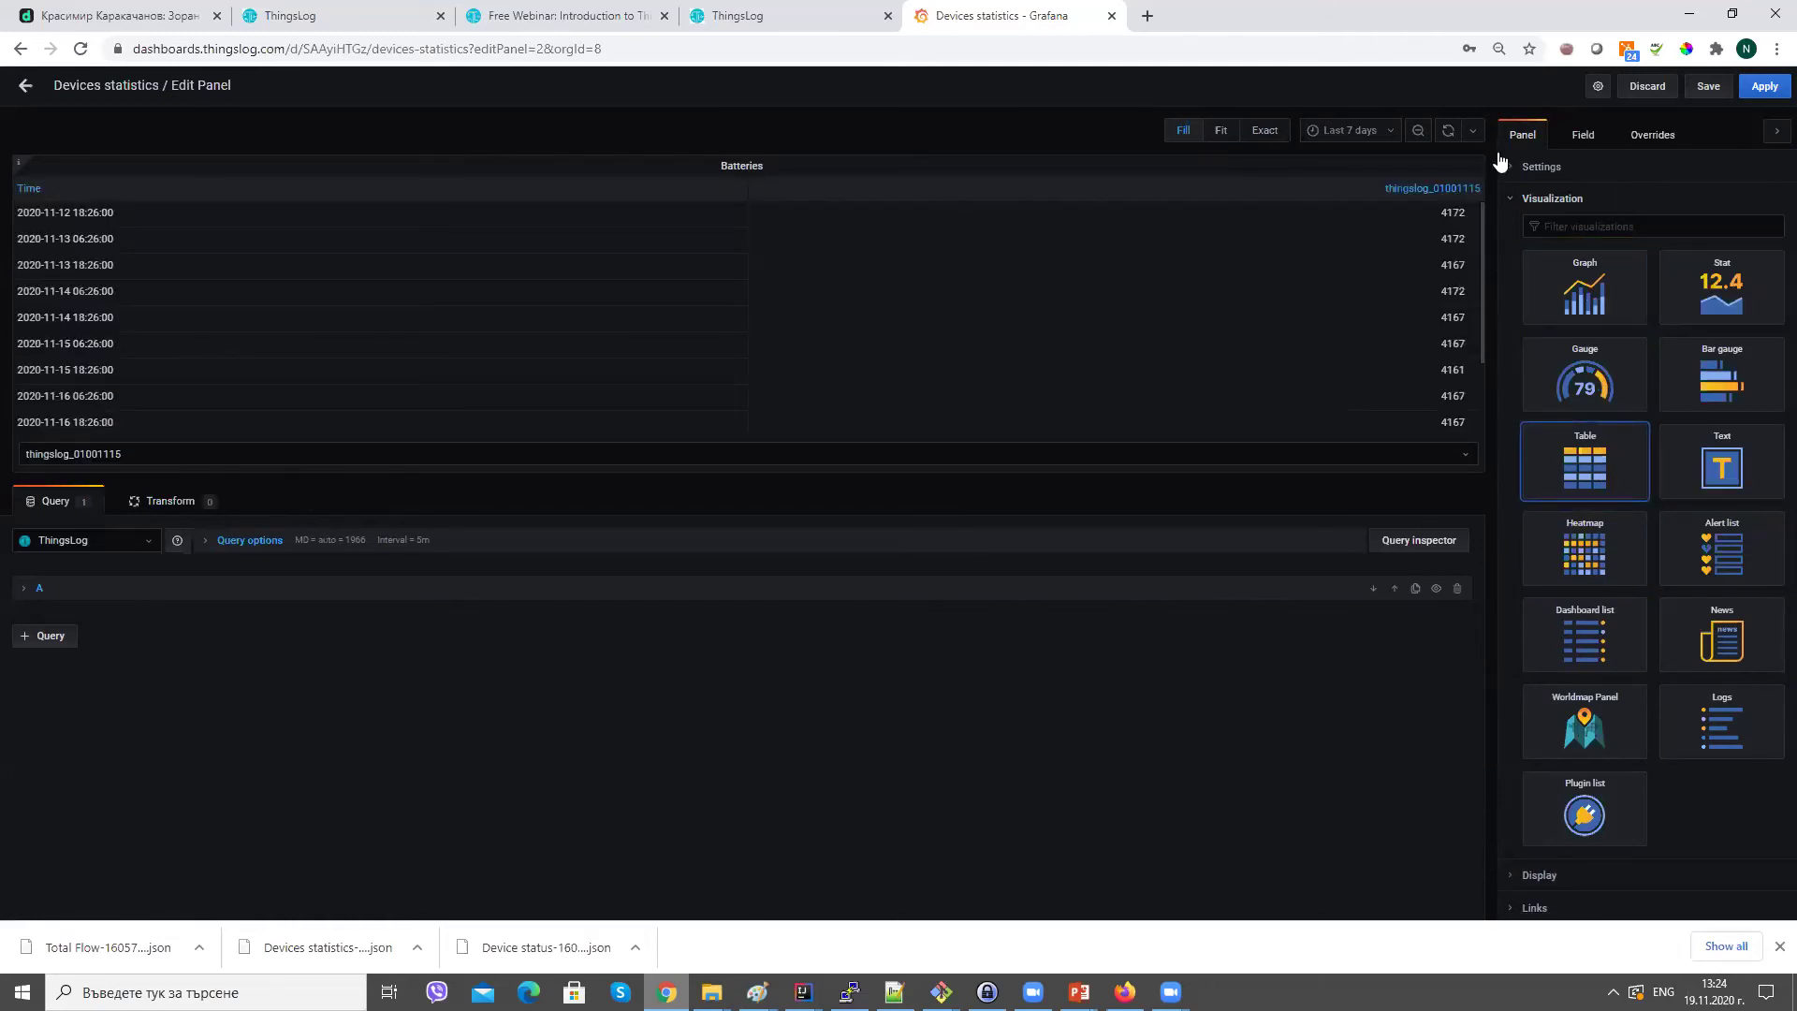
left_click(1672, 94)
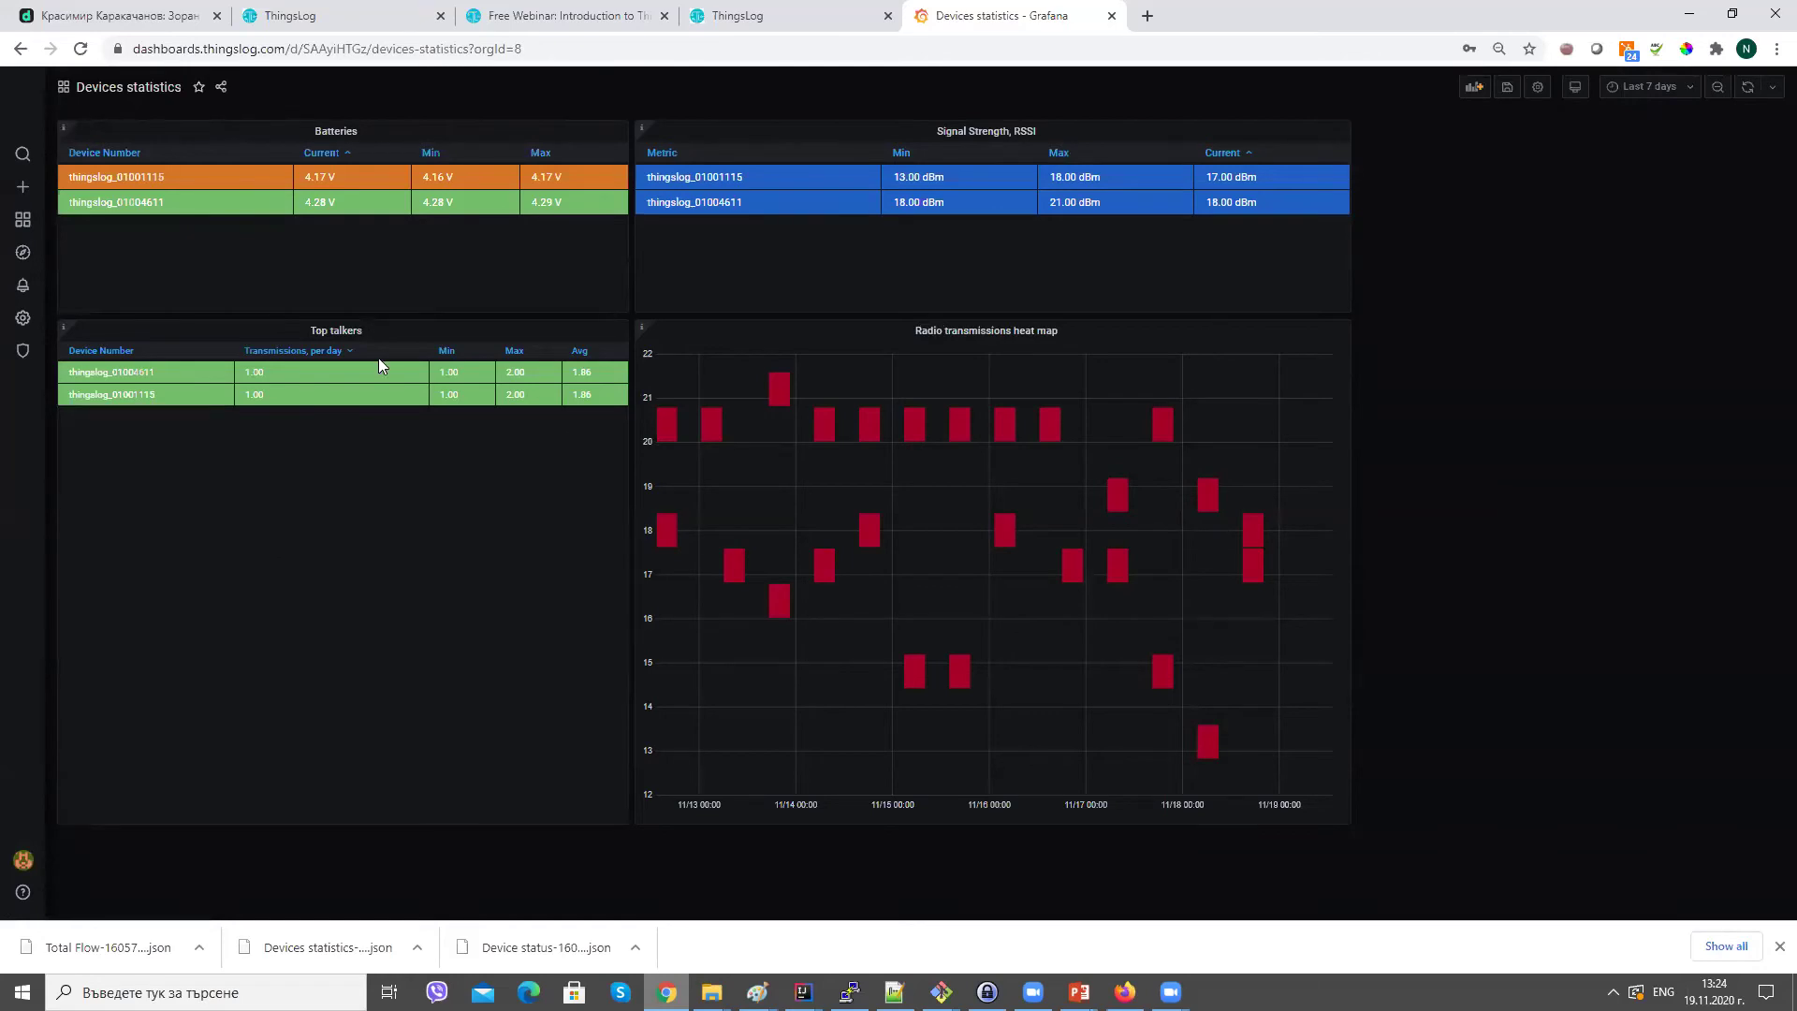
Go to the dashboard Import page from the Create menu.
mouse_move(21, 188)
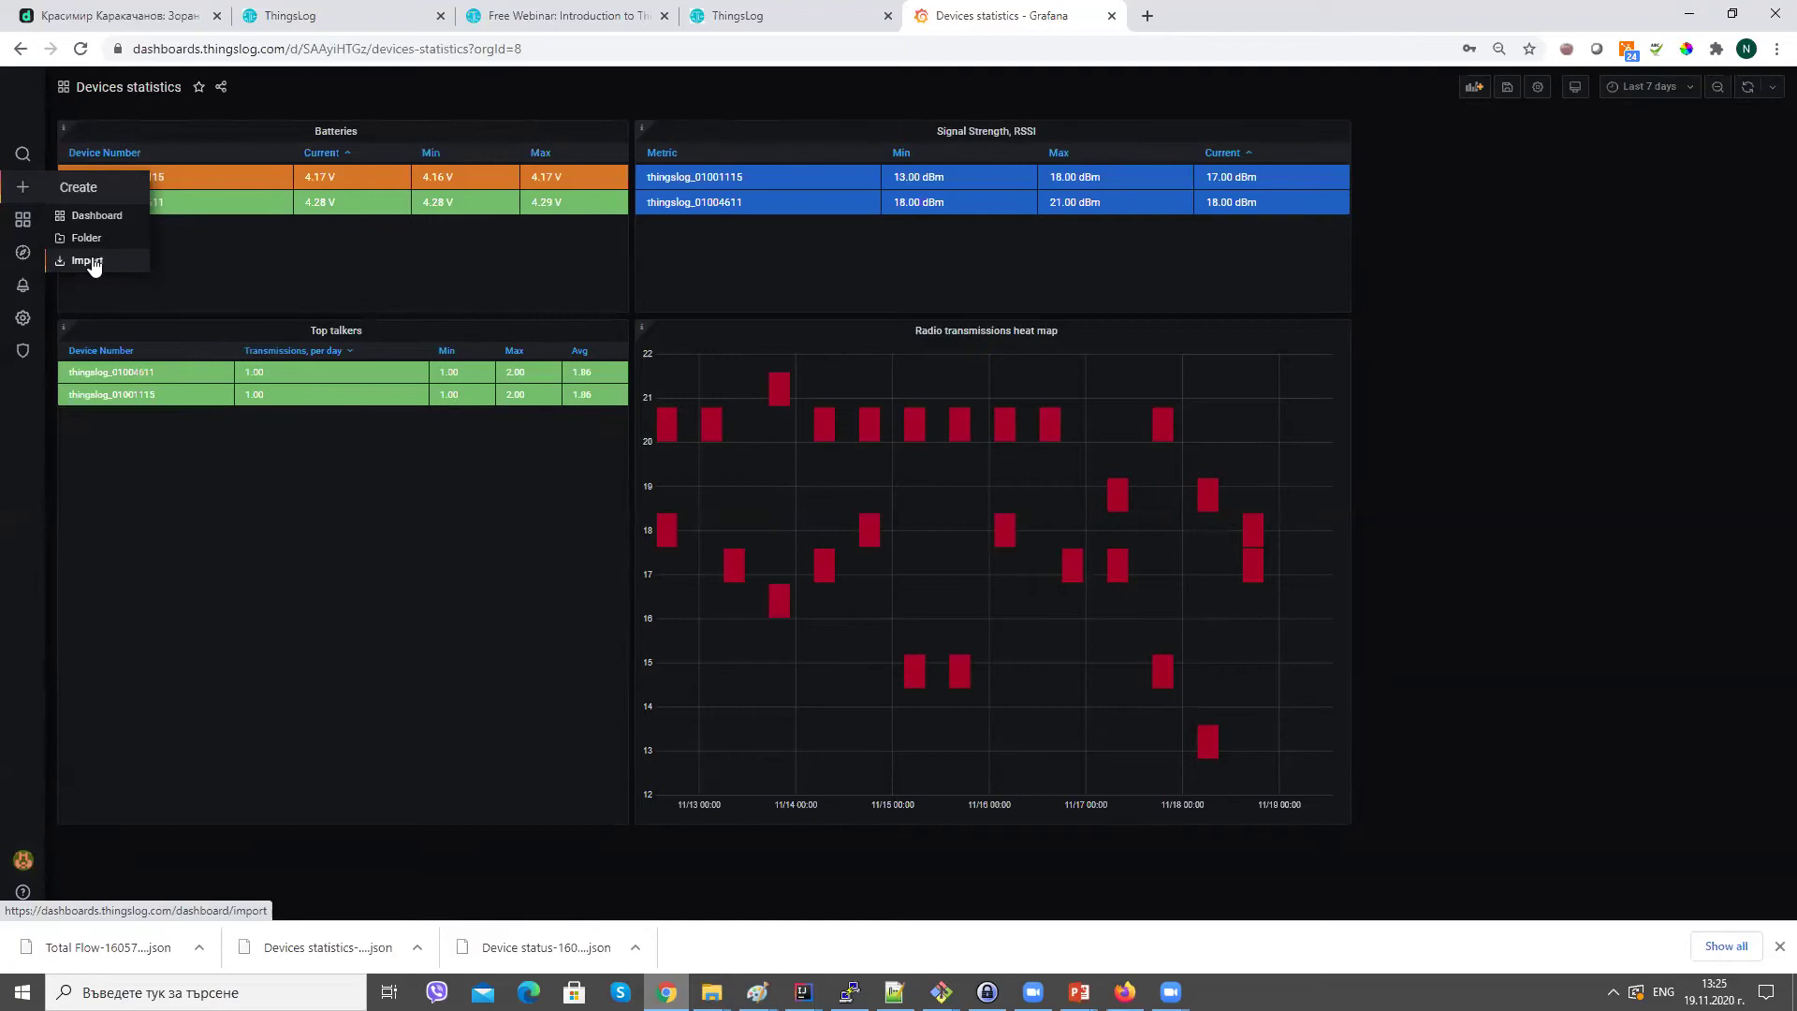
left_click(87, 261)
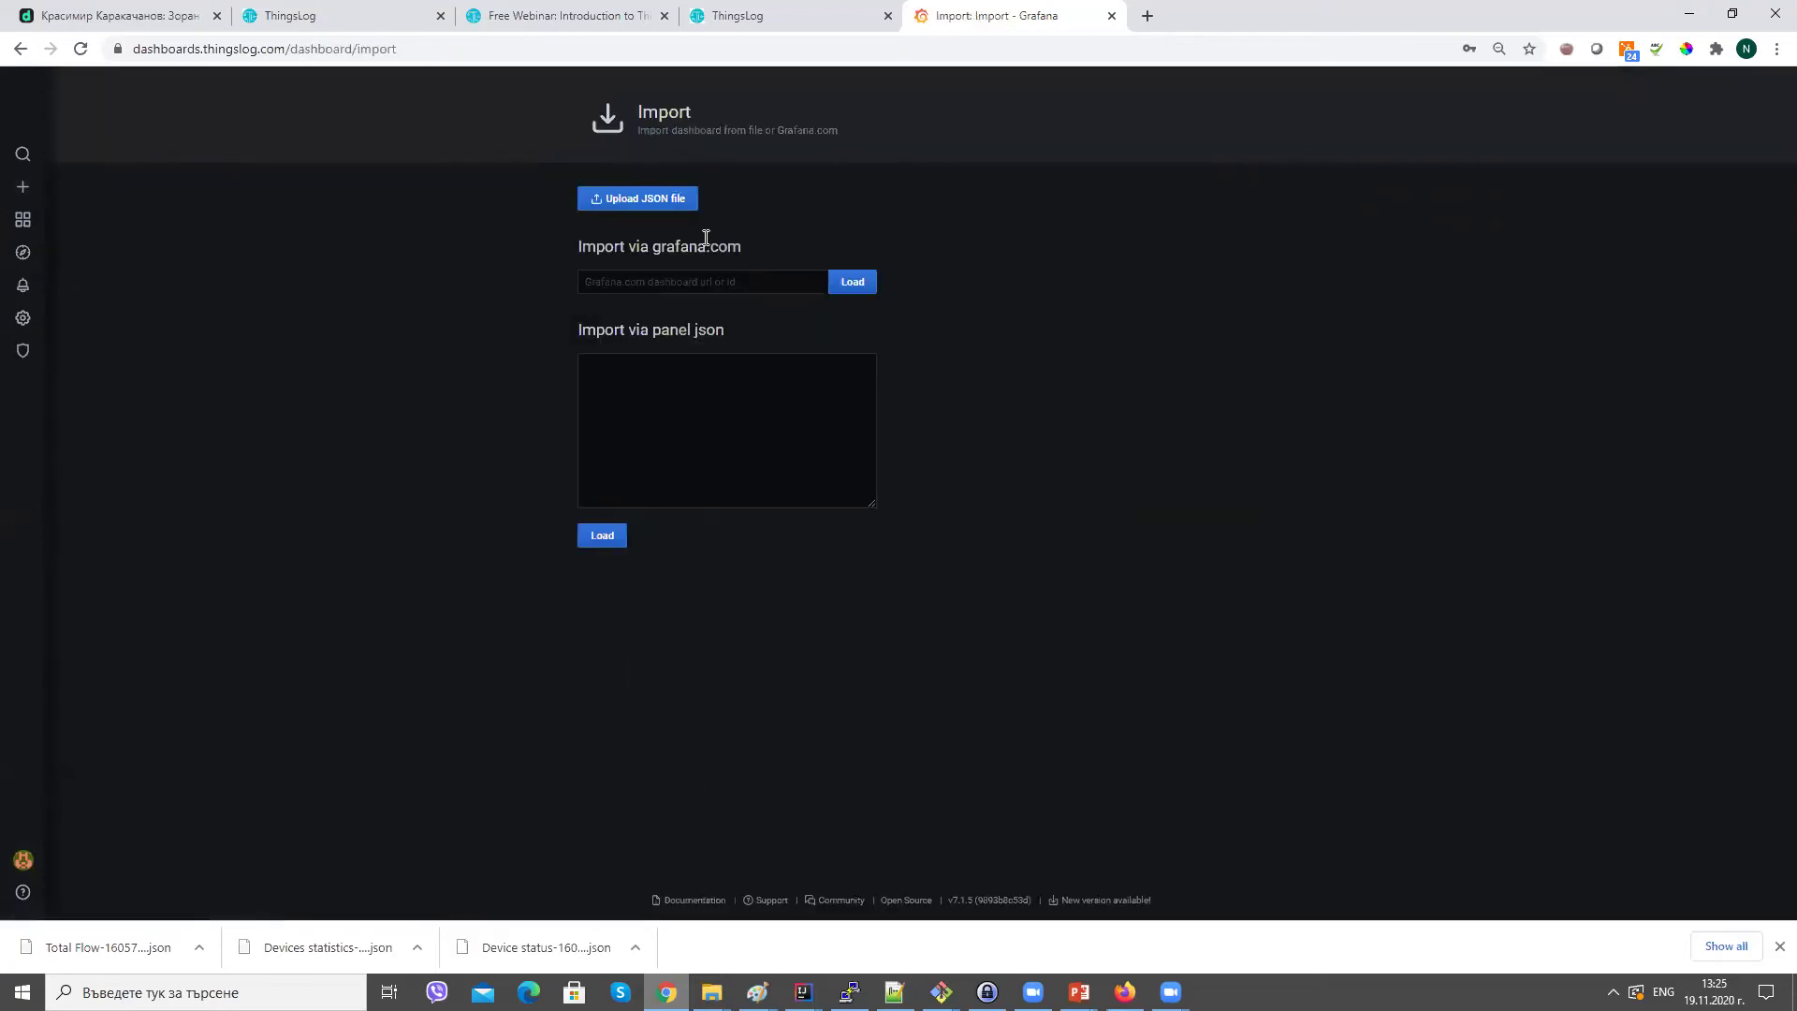
Upload Total Flow-1605781886916.json and import it as the Total Flow dashboard.
left_click(653, 188)
left_click(325, 172)
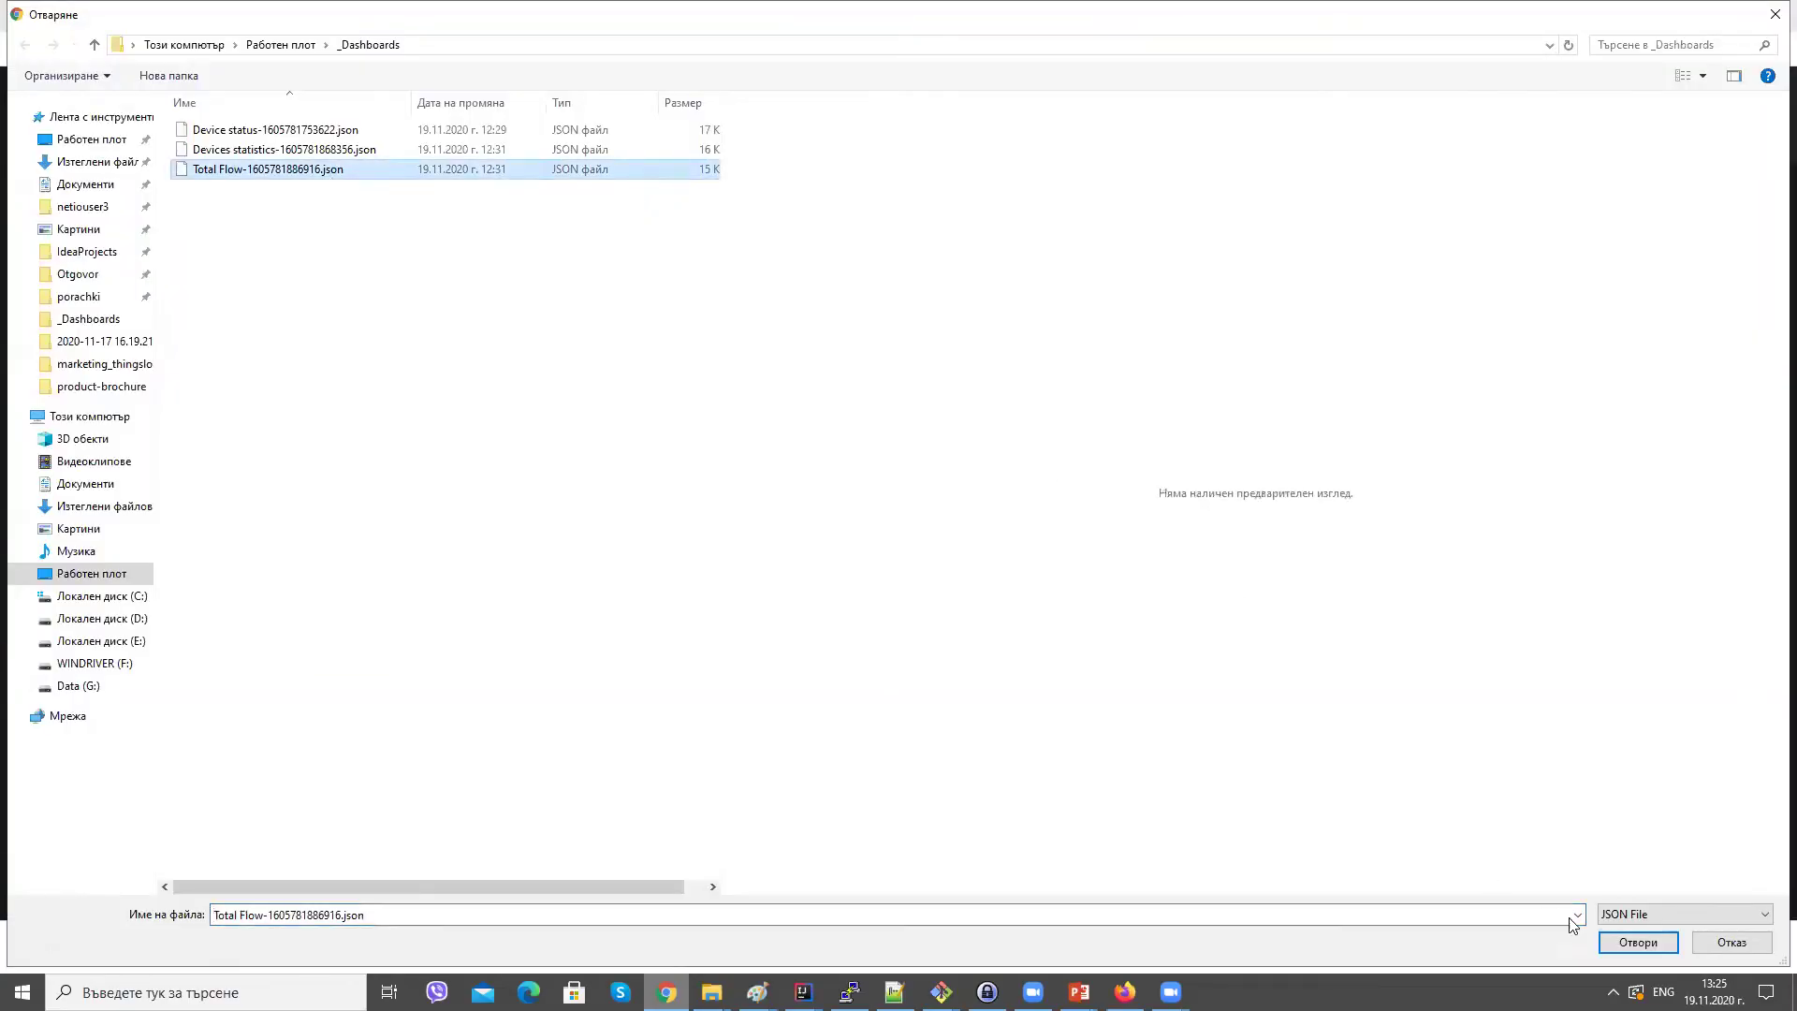
left_click(1627, 948)
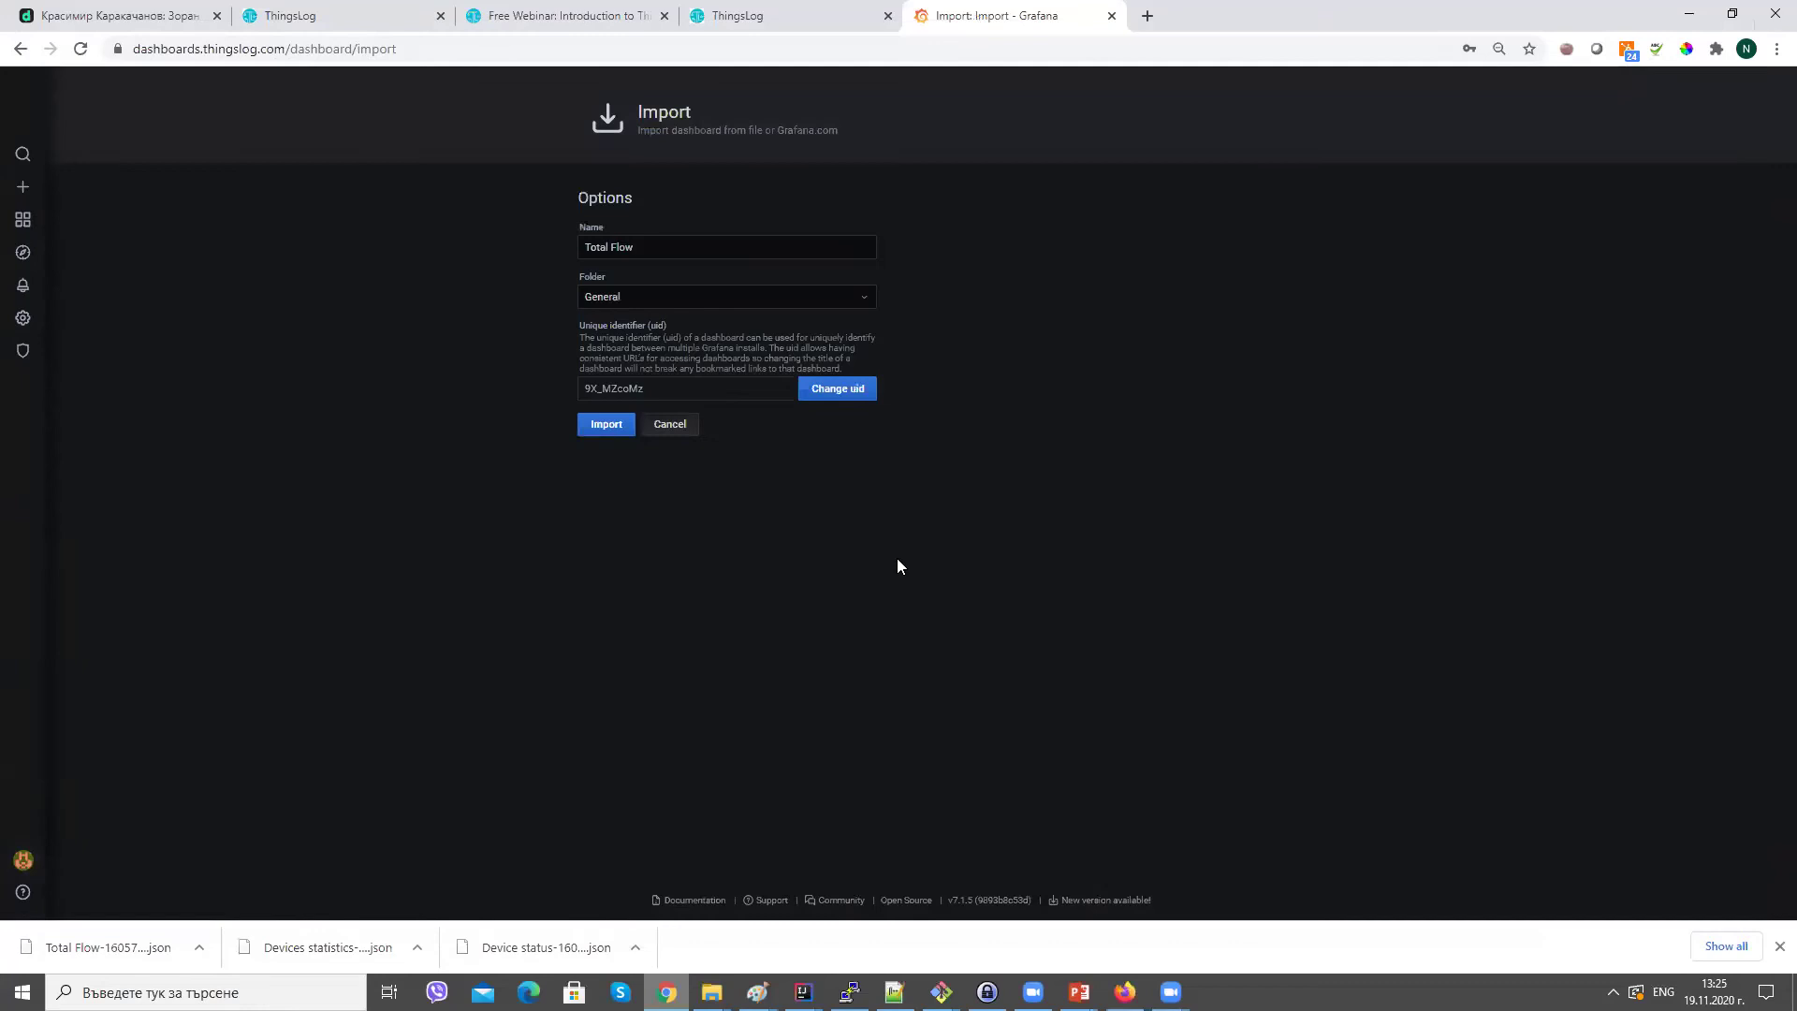
left_click(607, 426)
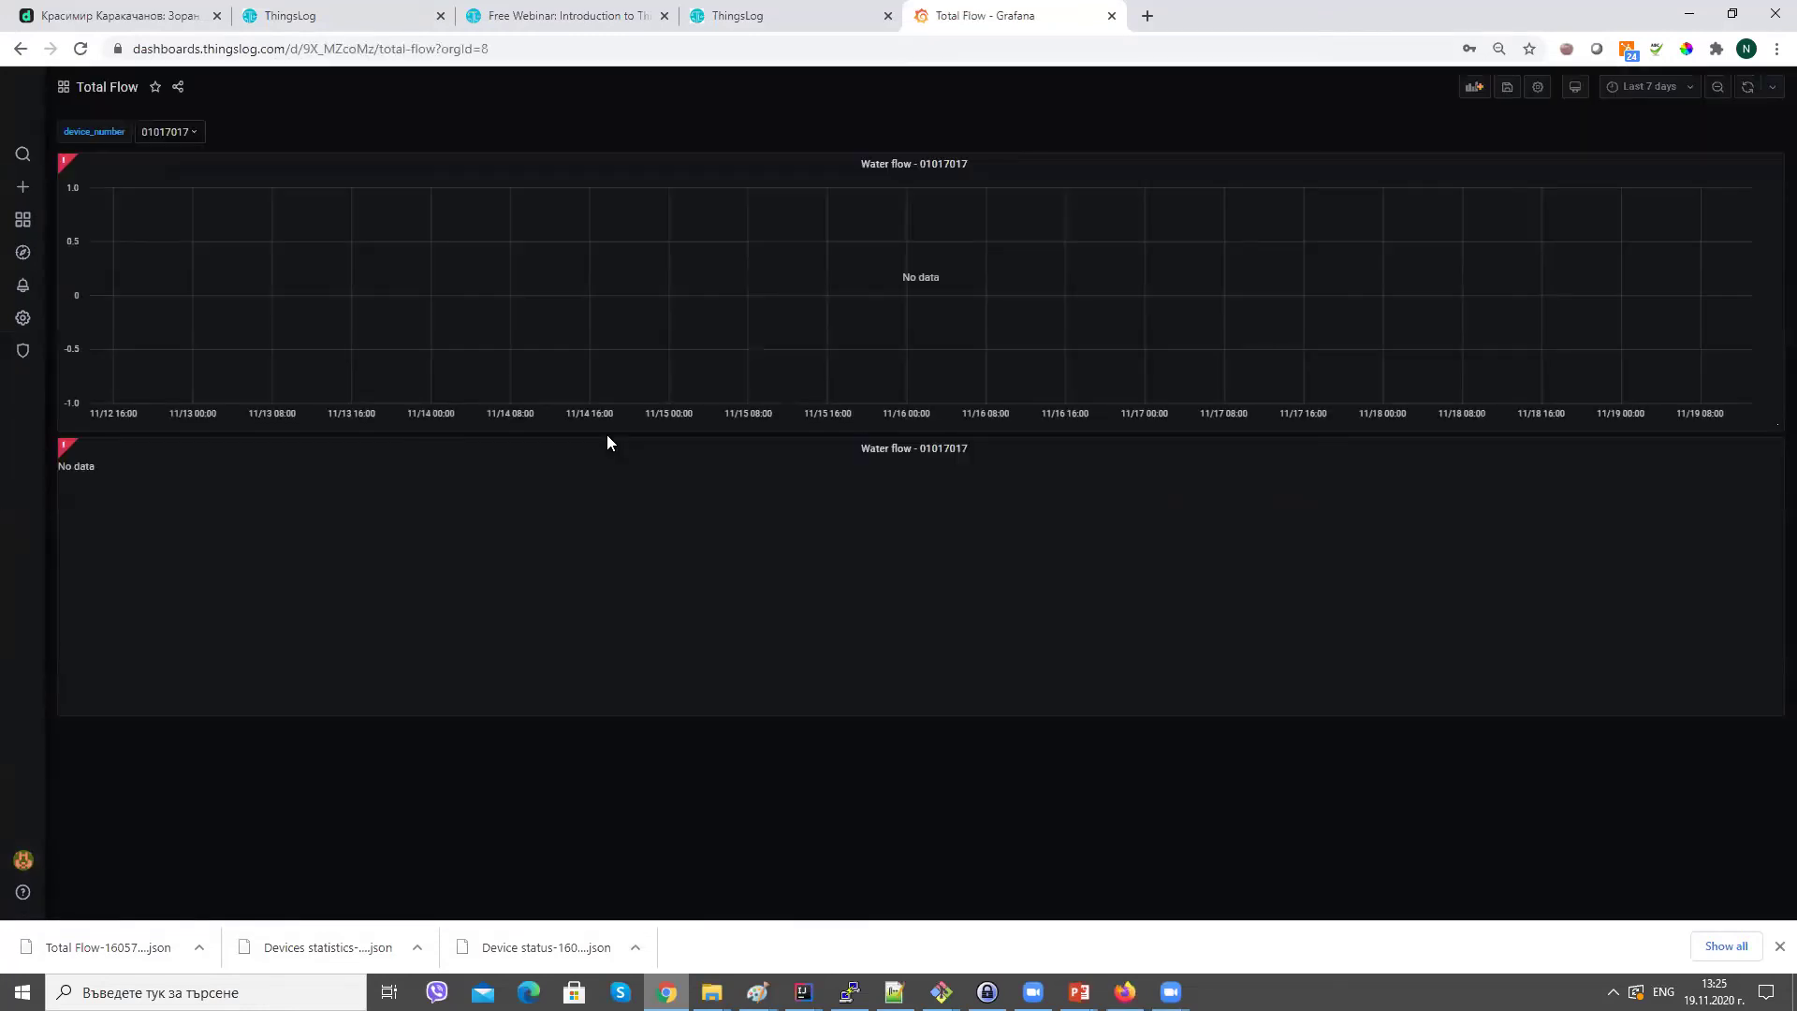
Update the device_number variable's tag_values(thingslog,device_number) query in settings, then return to the dashboard.
left_click(1538, 90)
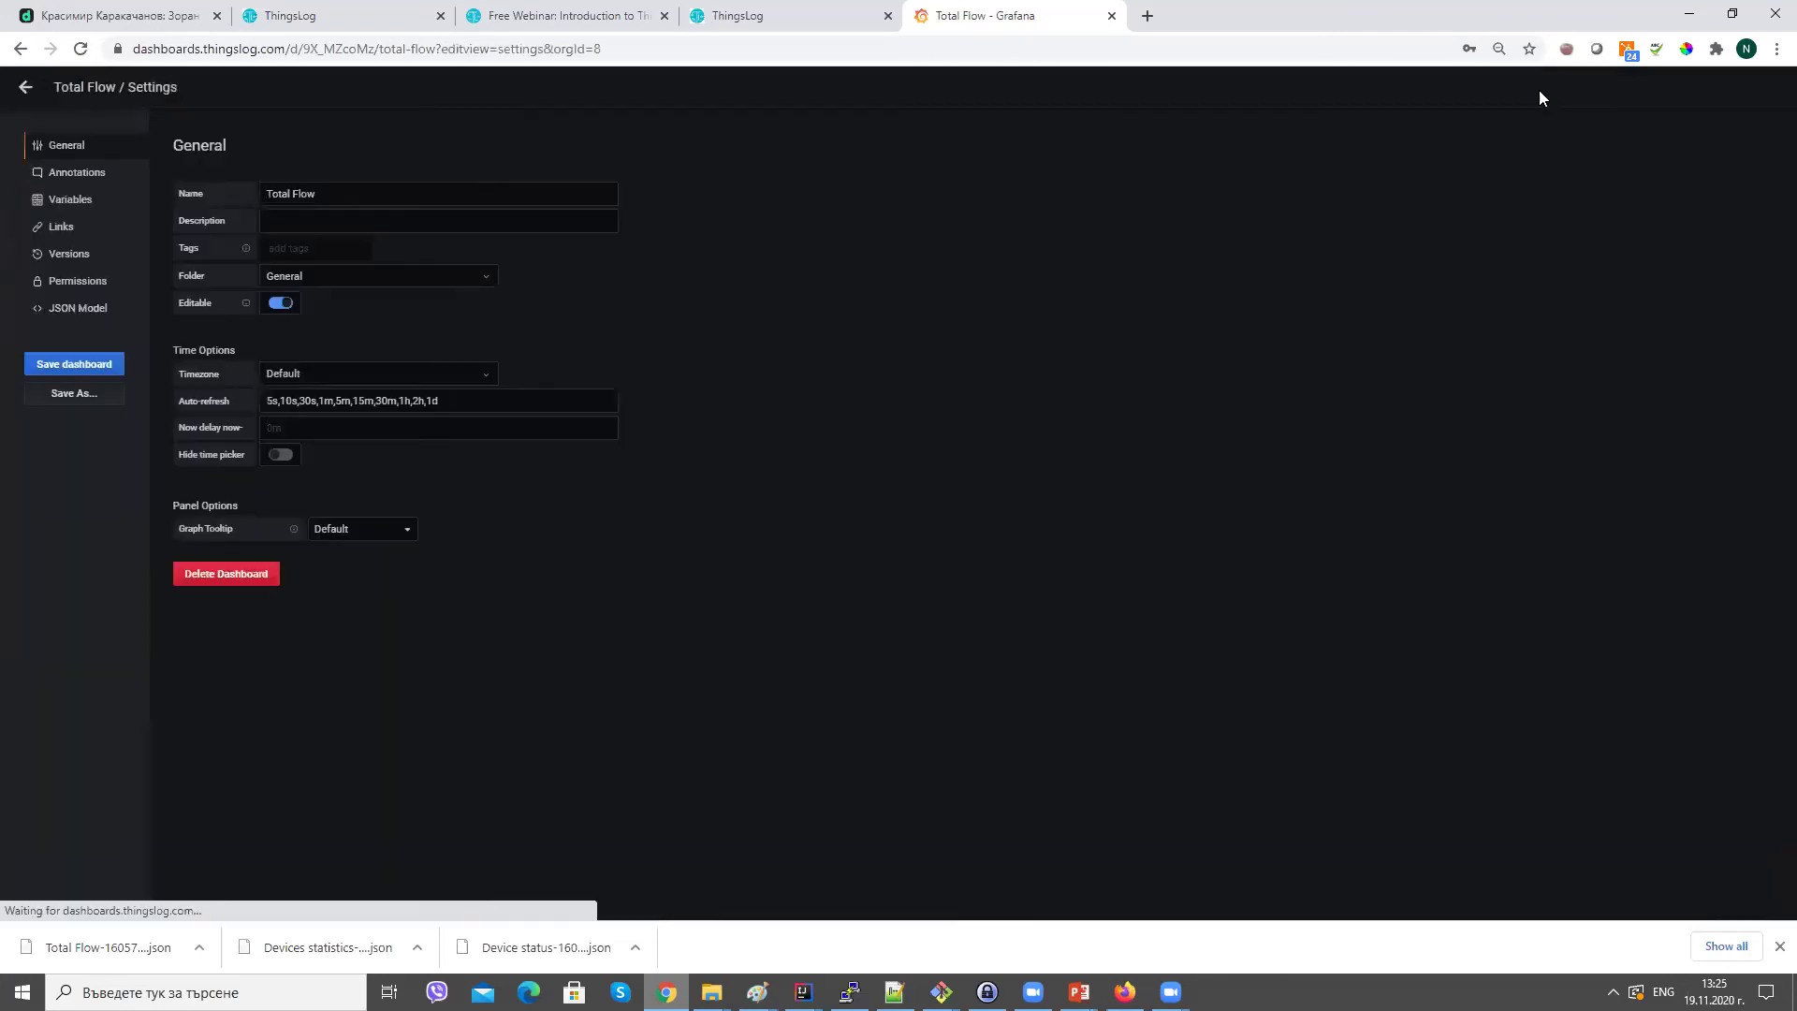
left_click(112, 199)
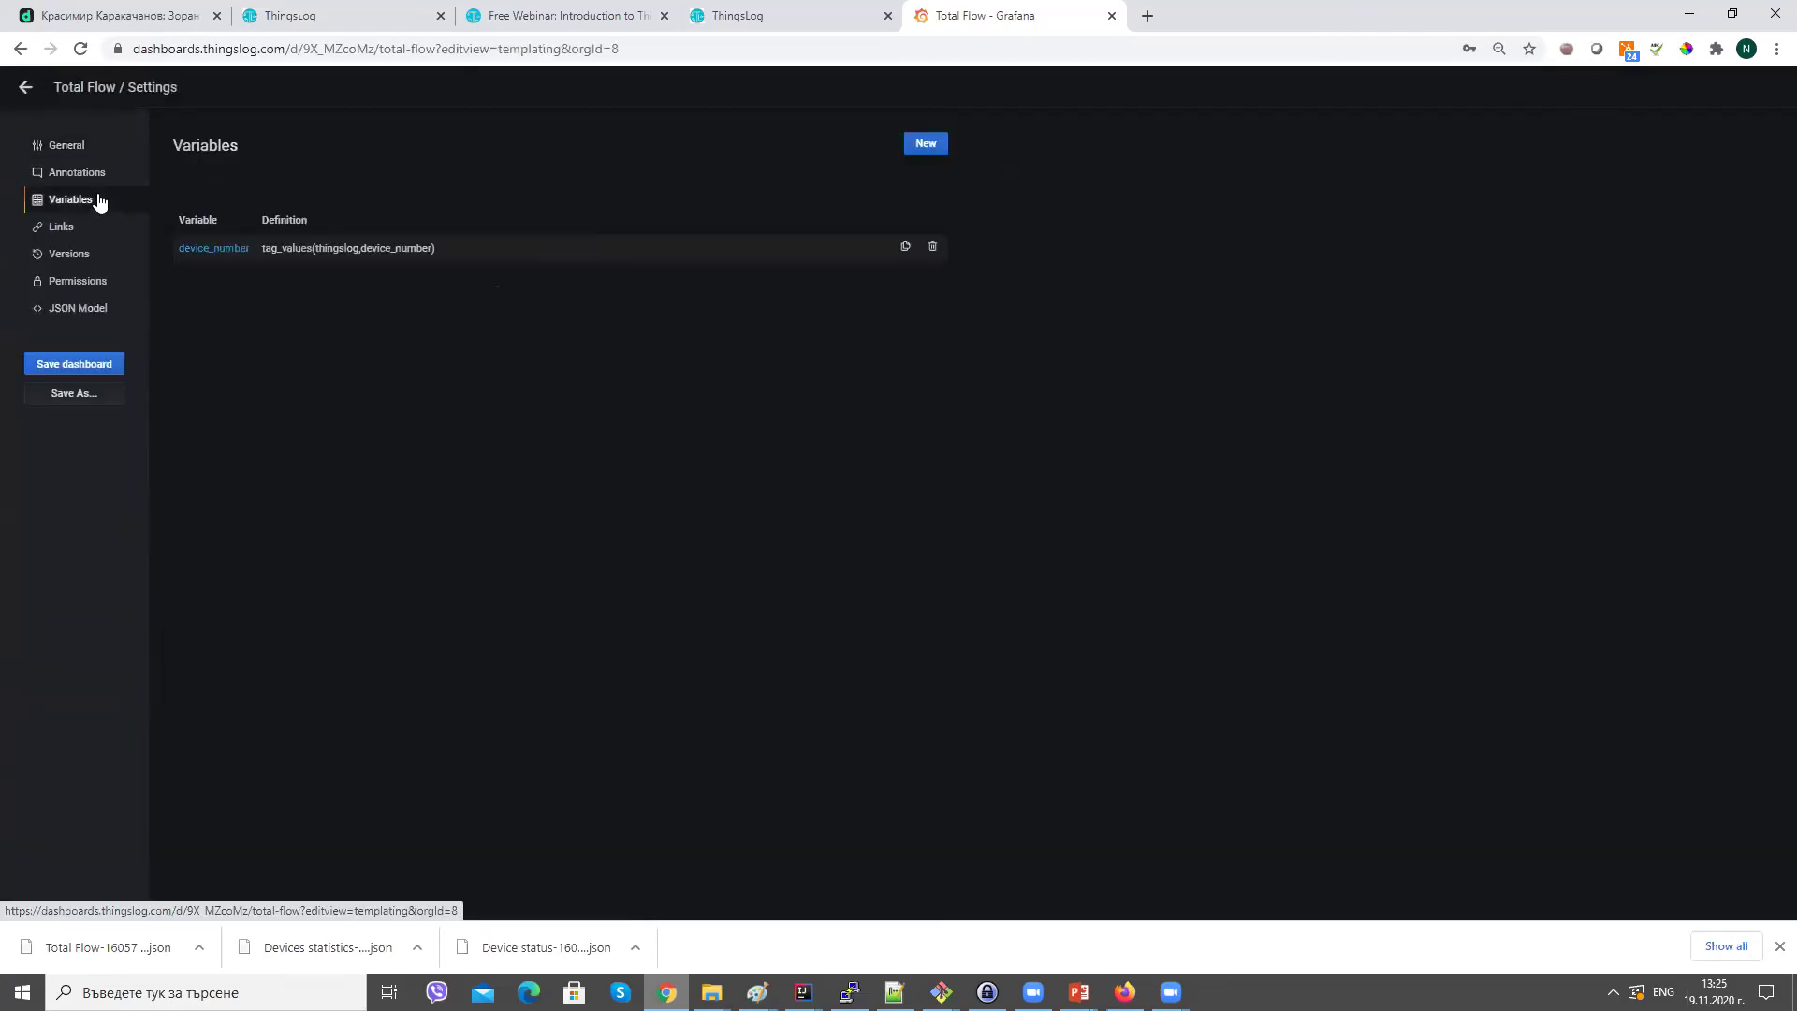
left_click(305, 255)
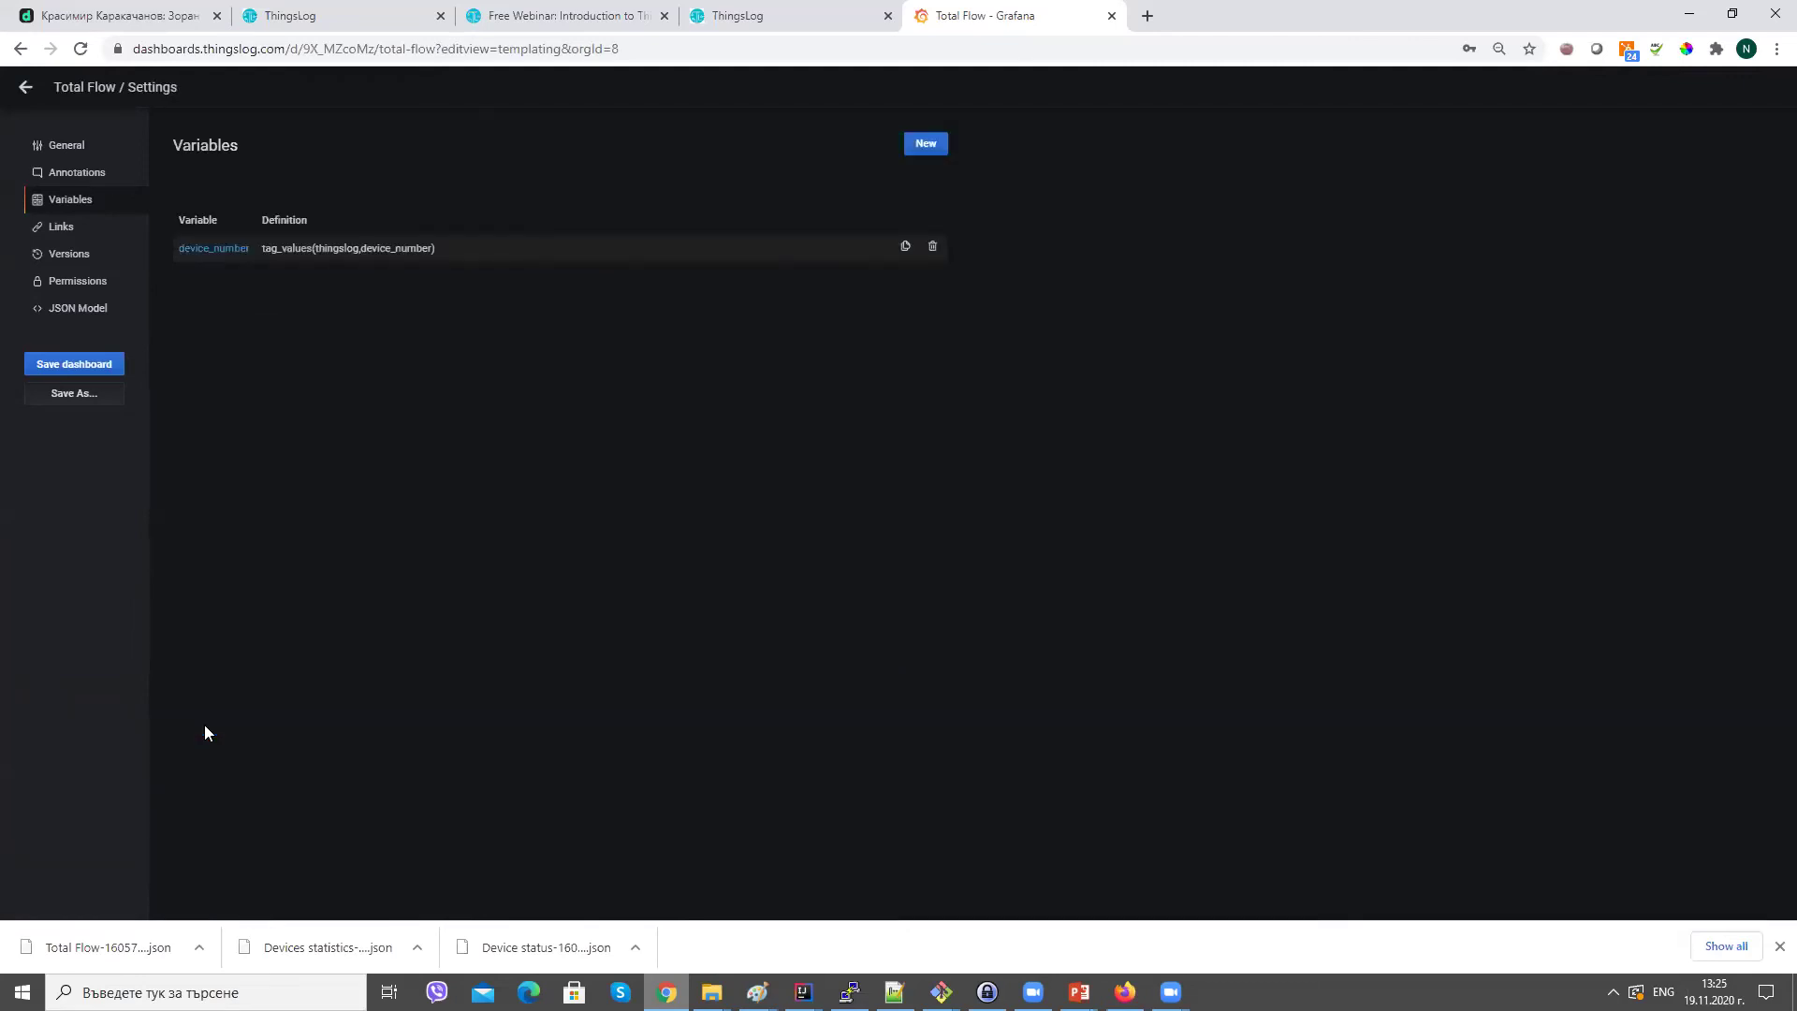
left_click(321, 251)
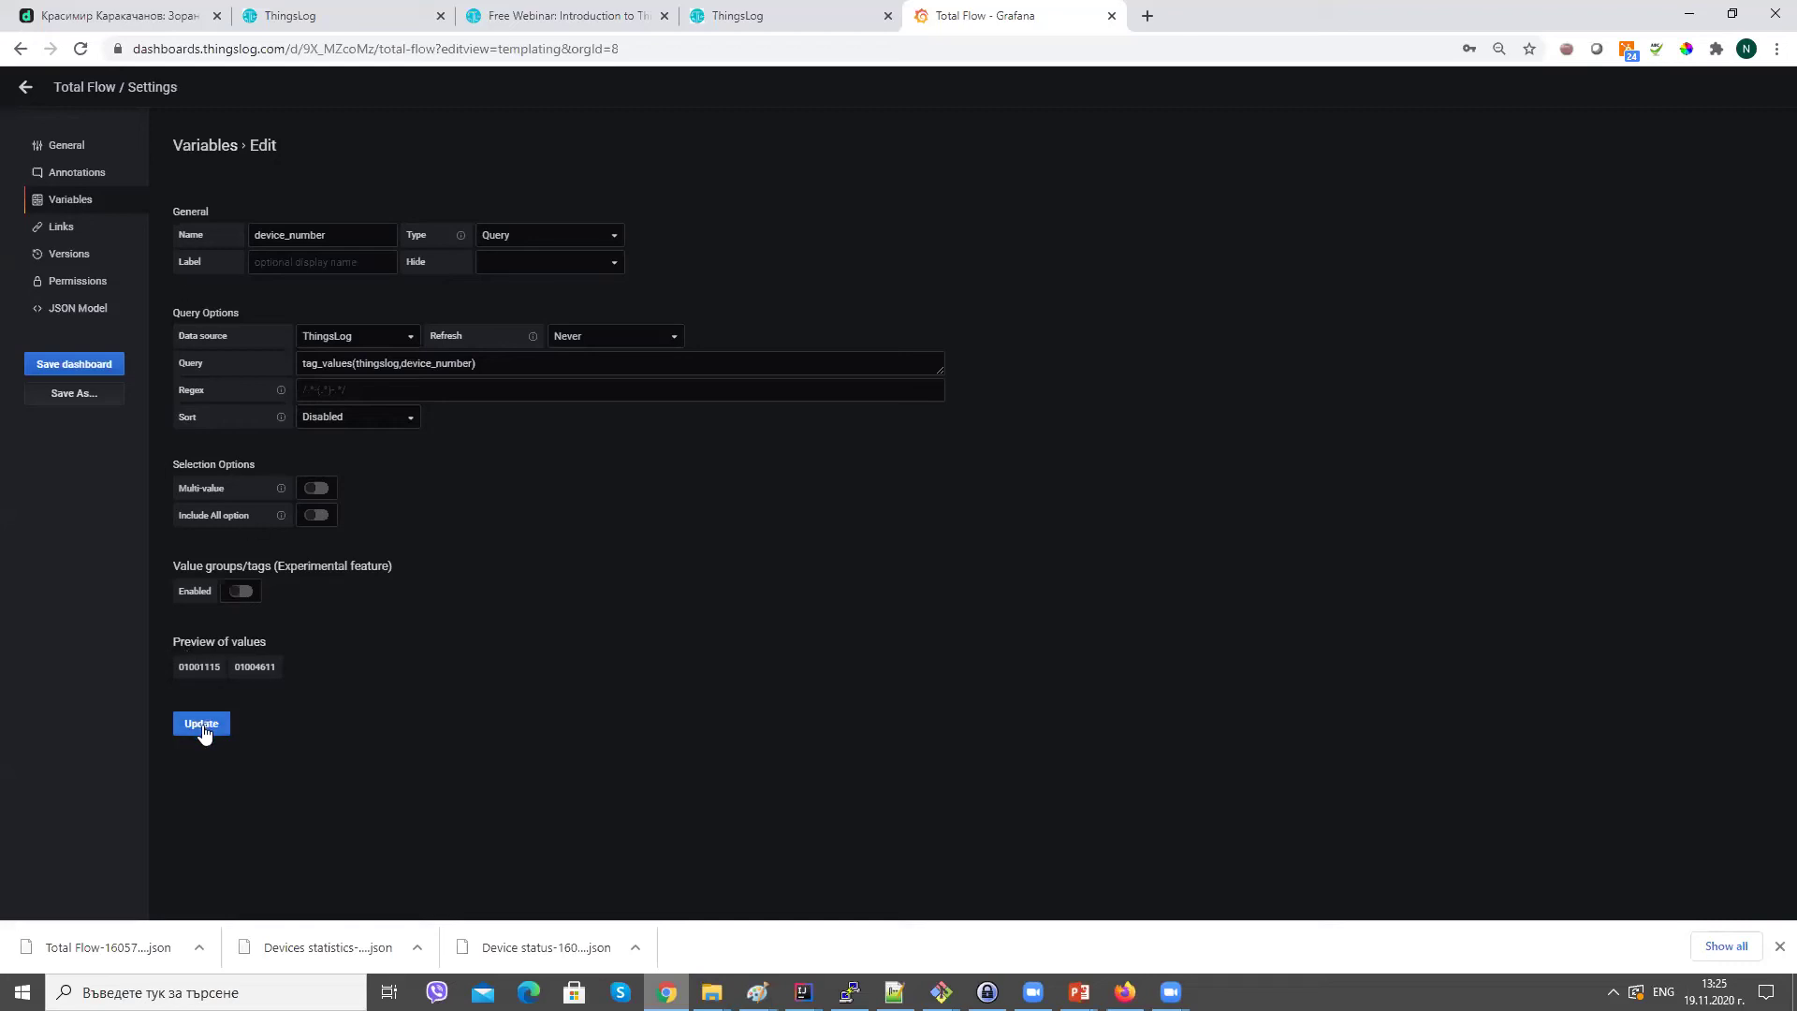
double_click(253, 669)
triple_click(338, 365)
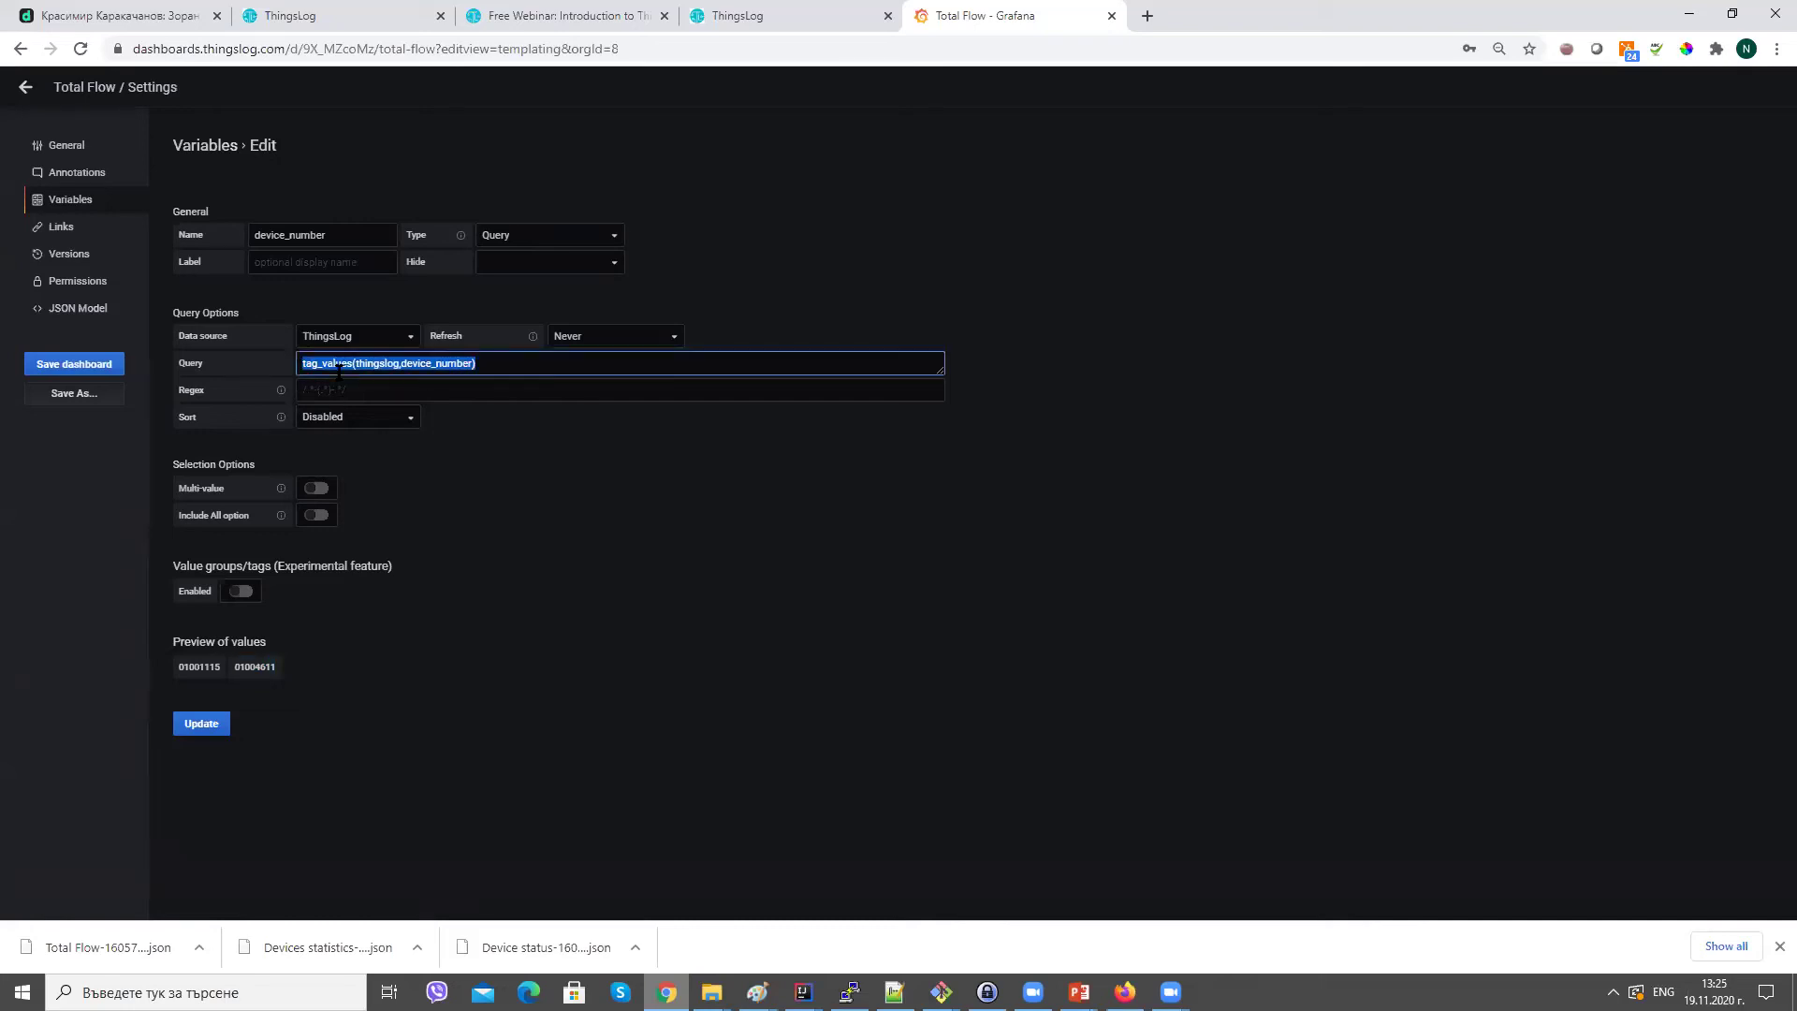
left_click(338, 370)
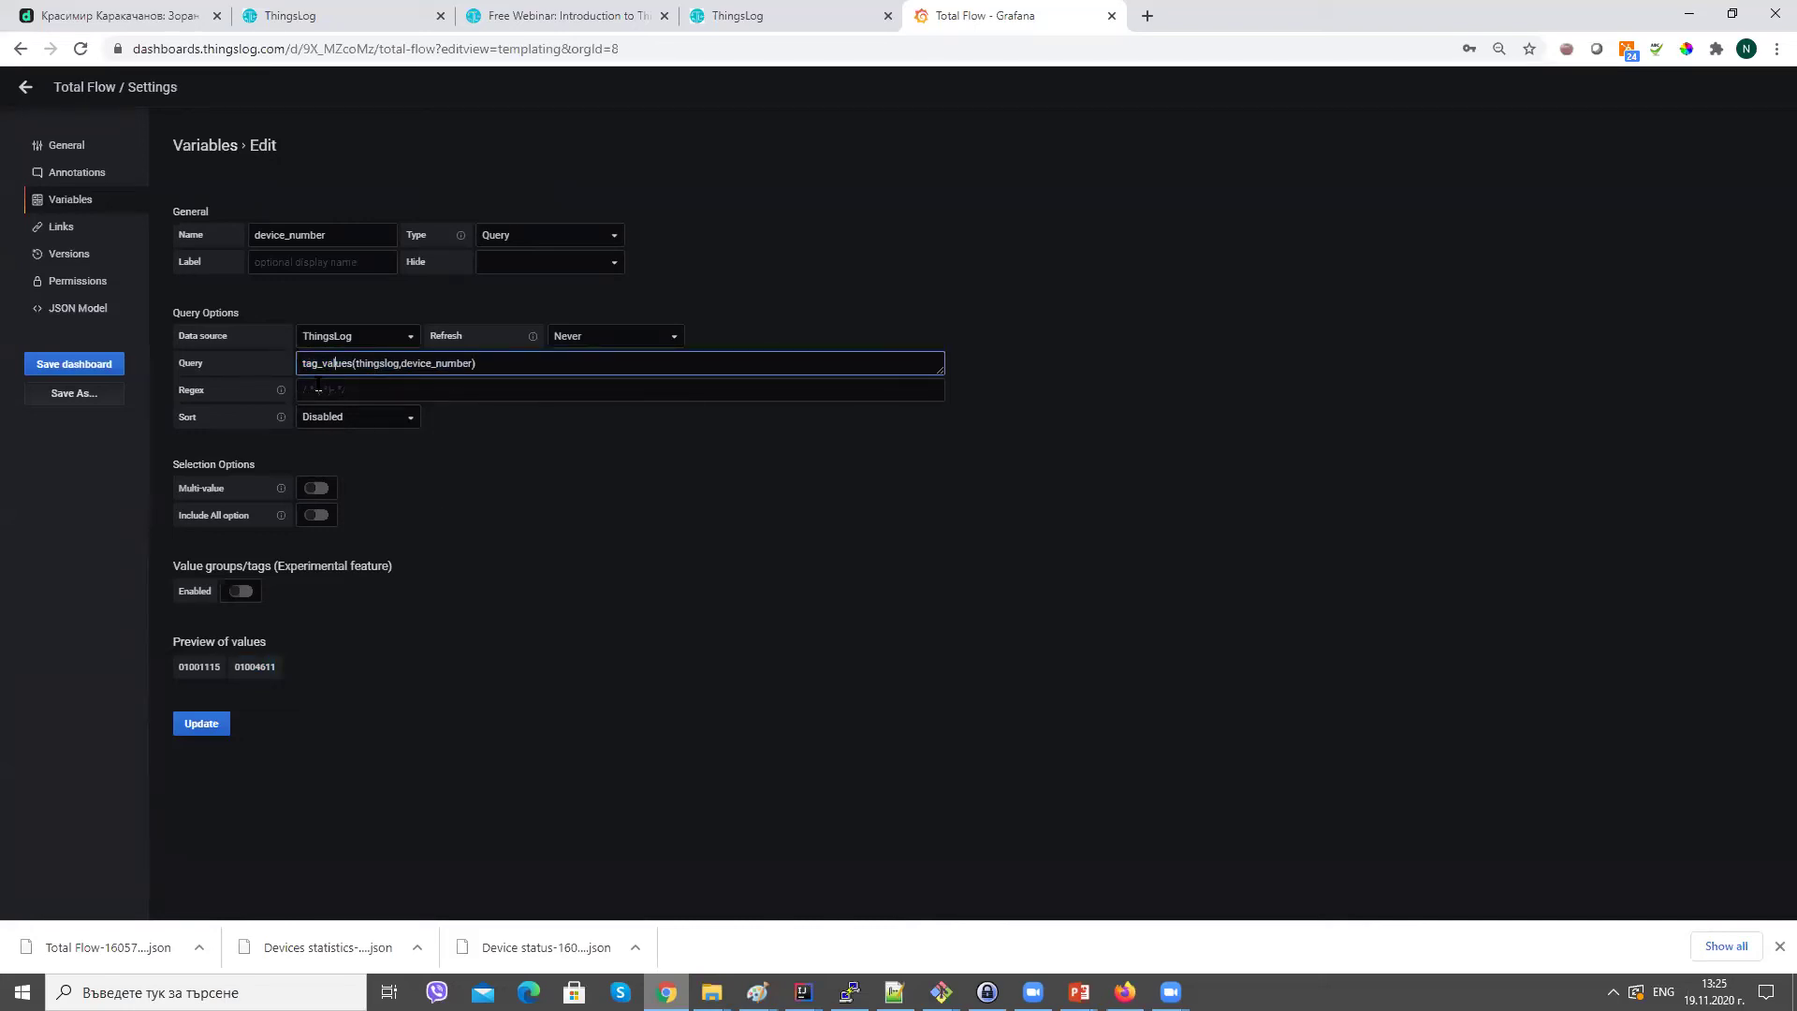
left_click(209, 734)
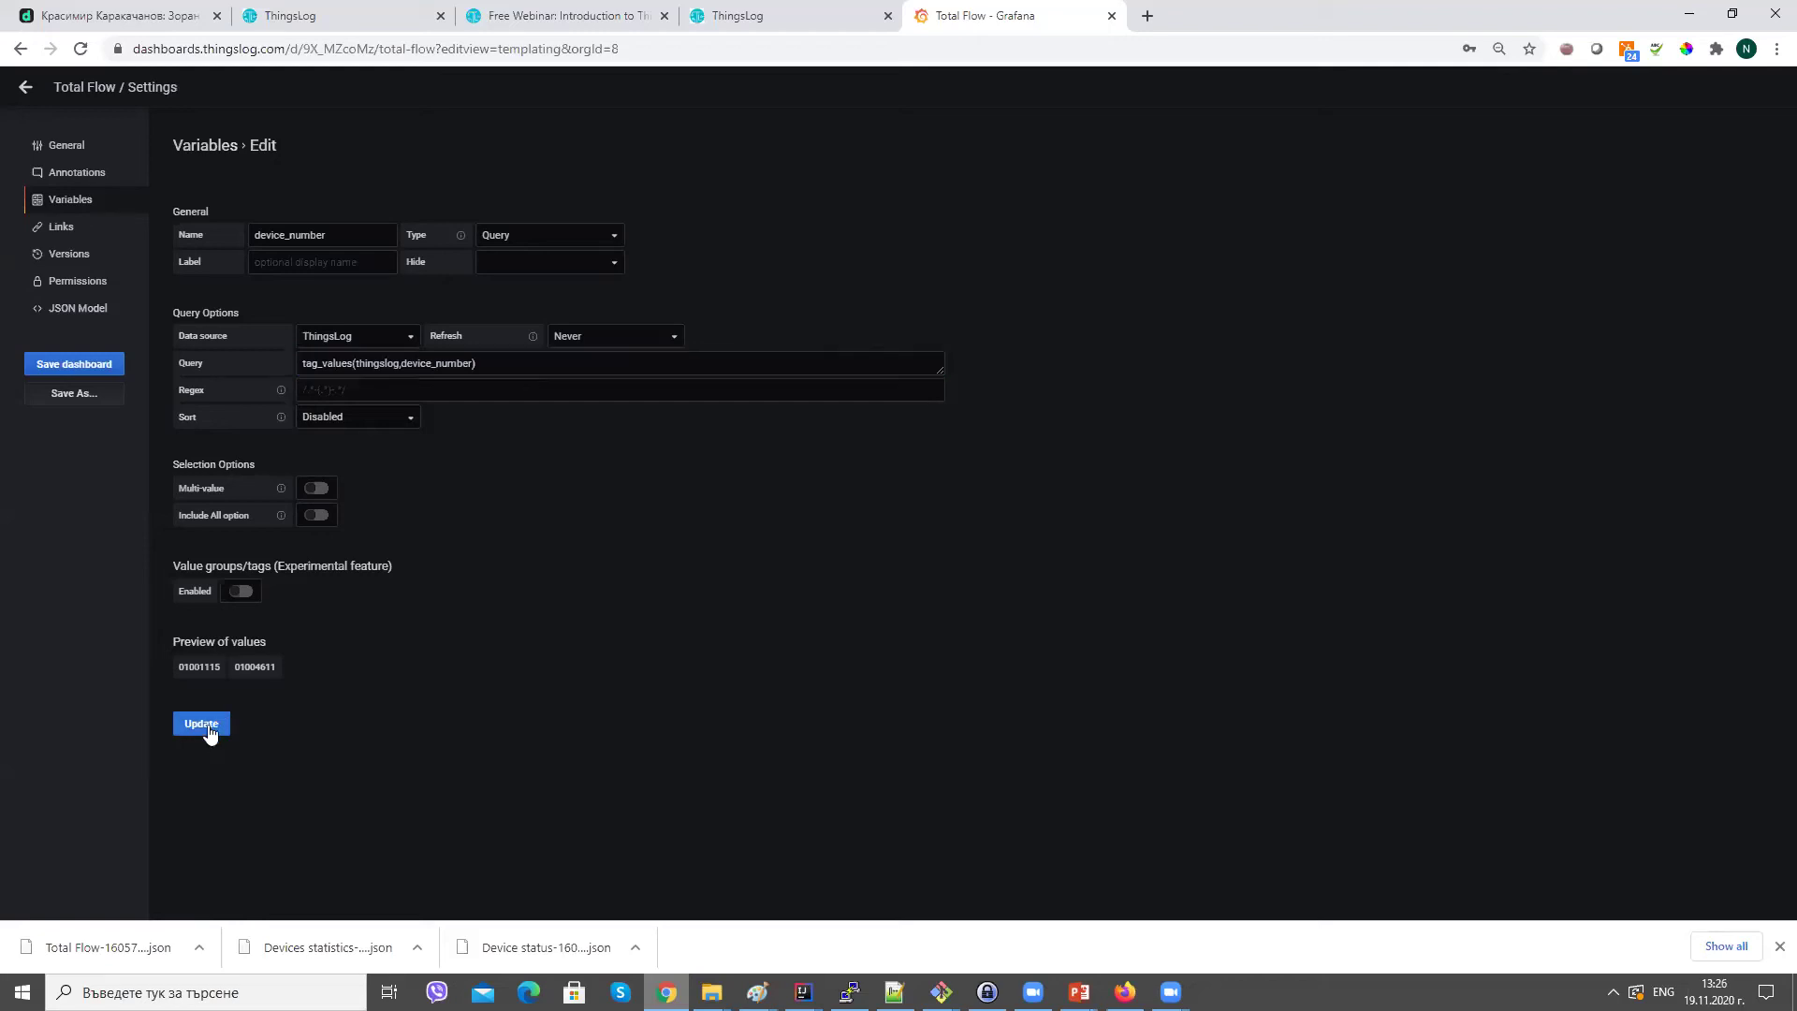
left_click(24, 86)
Switch device_number between 01001115 and 01004611 twice, ending on 01004611's water flow readings.
left_click(182, 133)
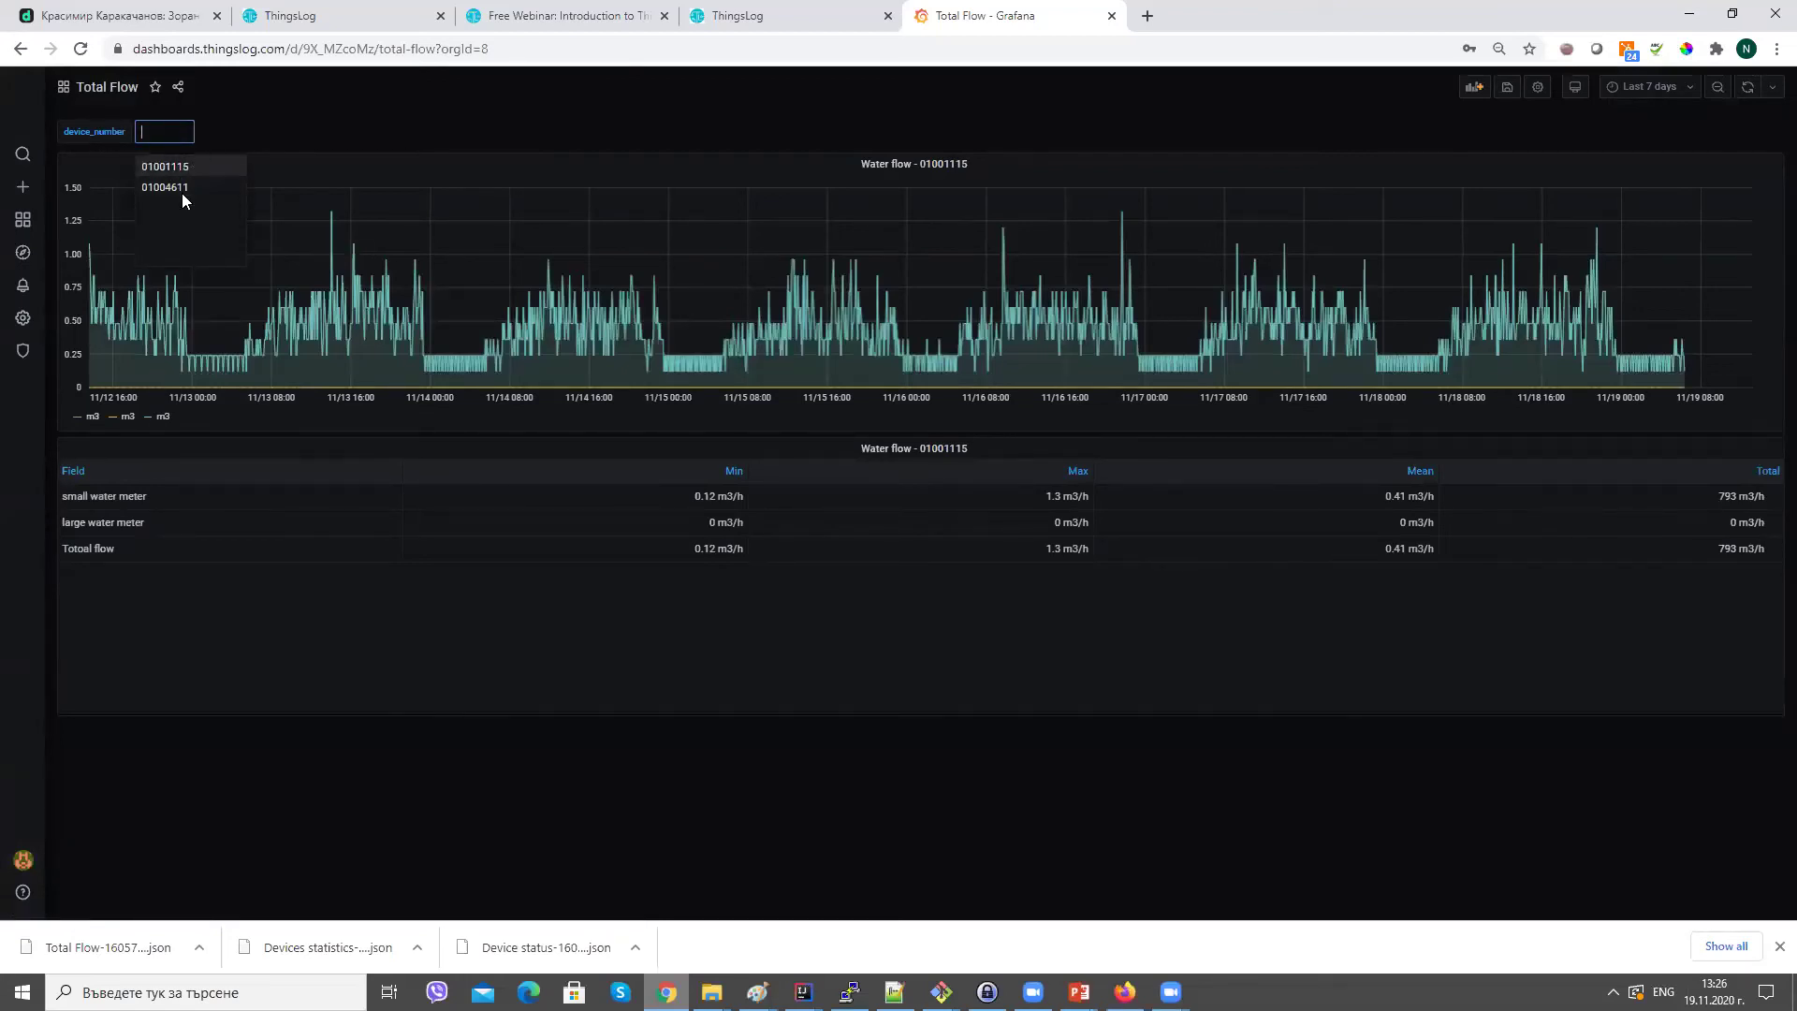
left_click(162, 165)
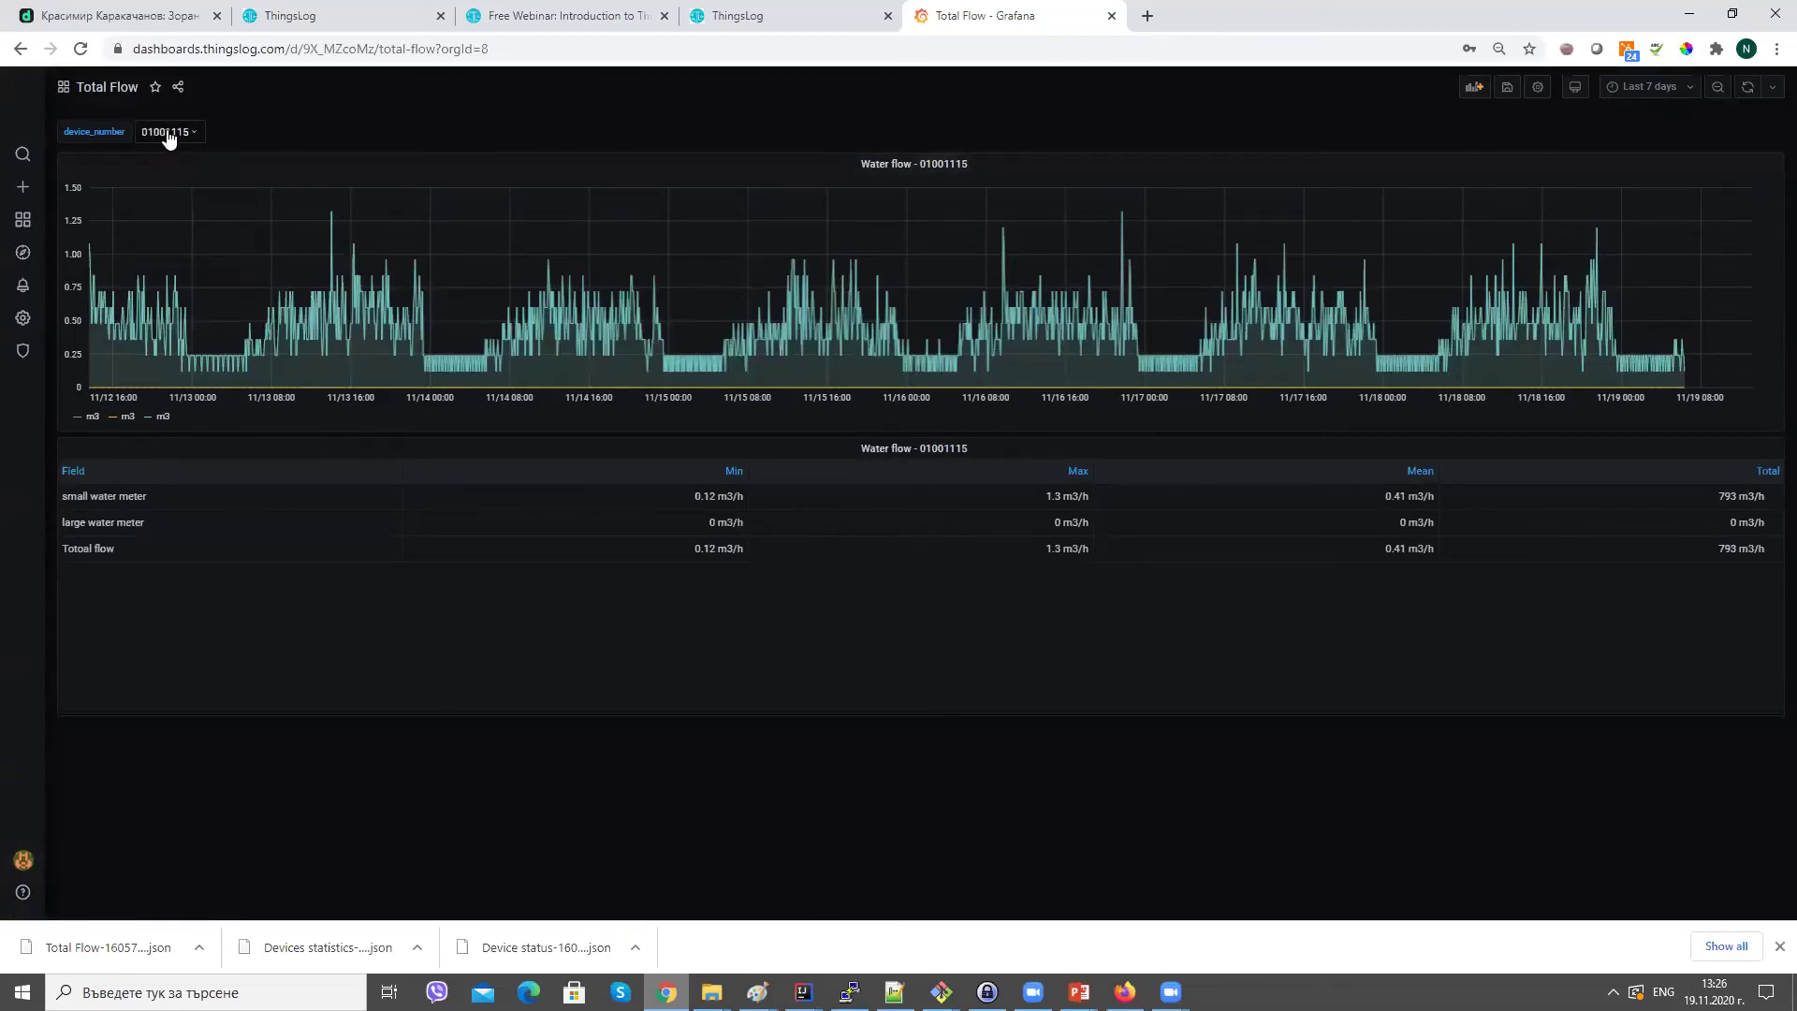
left_click(173, 132)
left_click(183, 192)
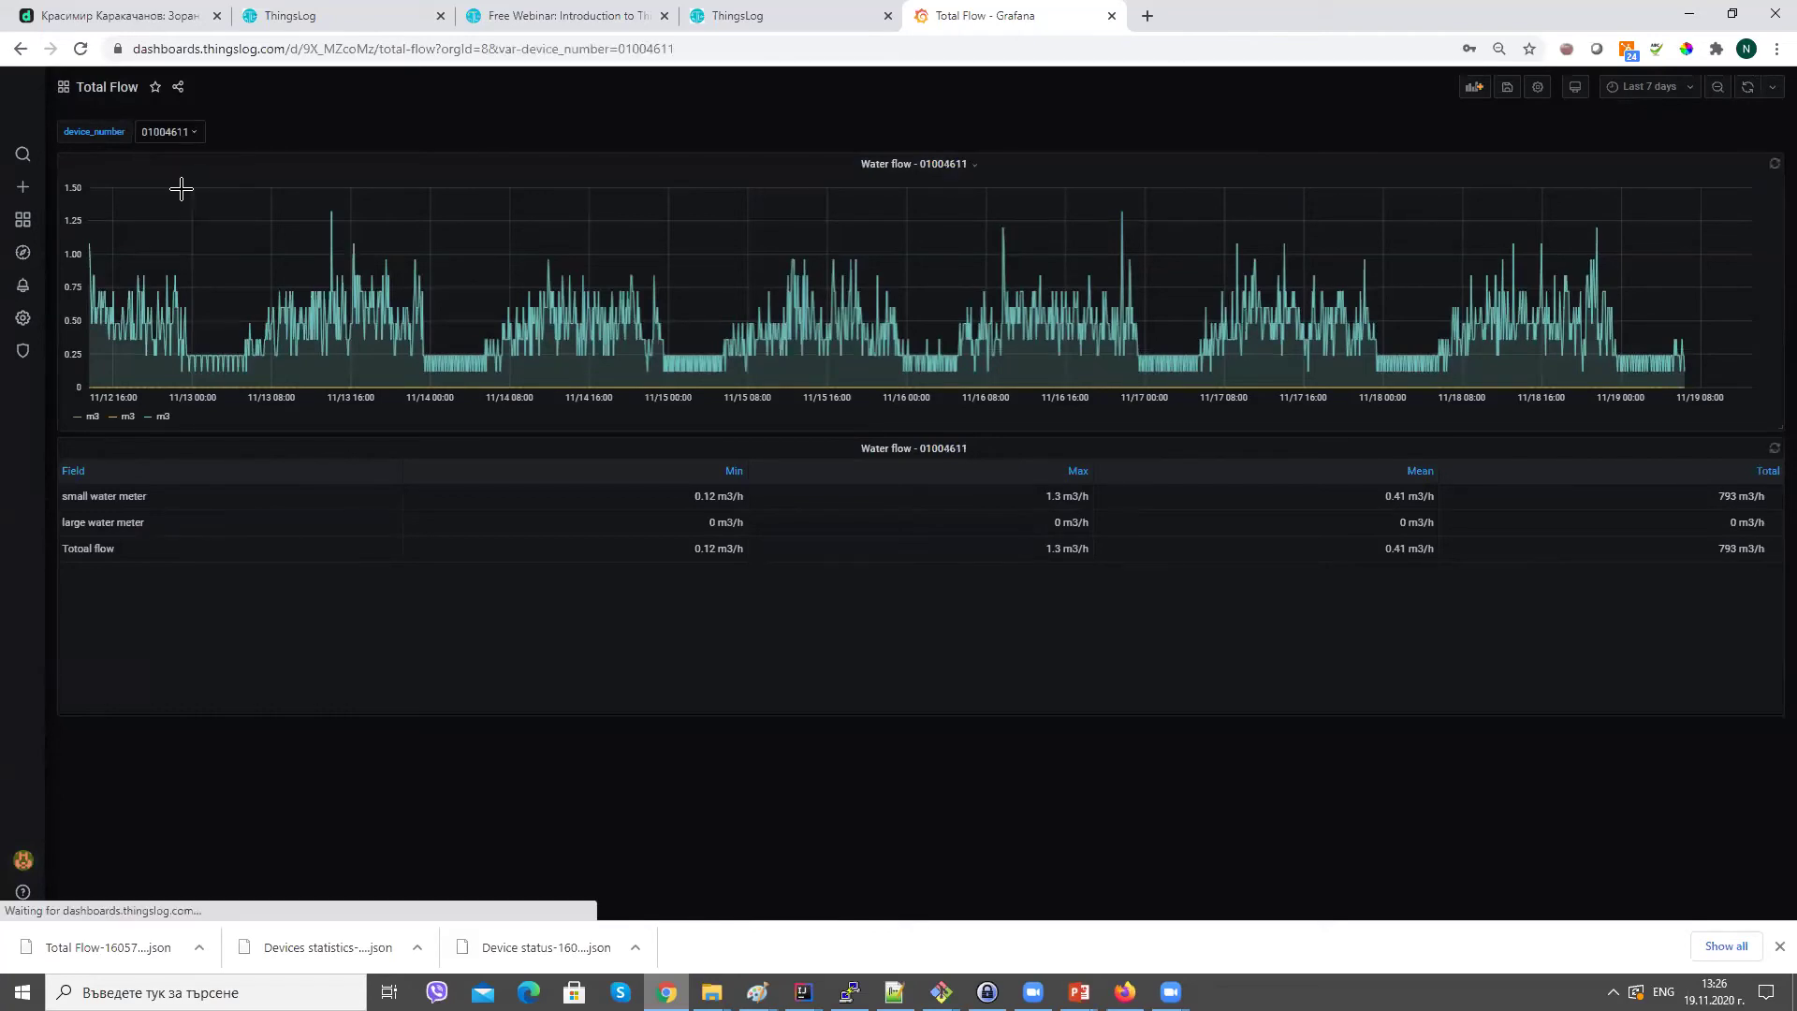
left_click(168, 136)
left_click(173, 172)
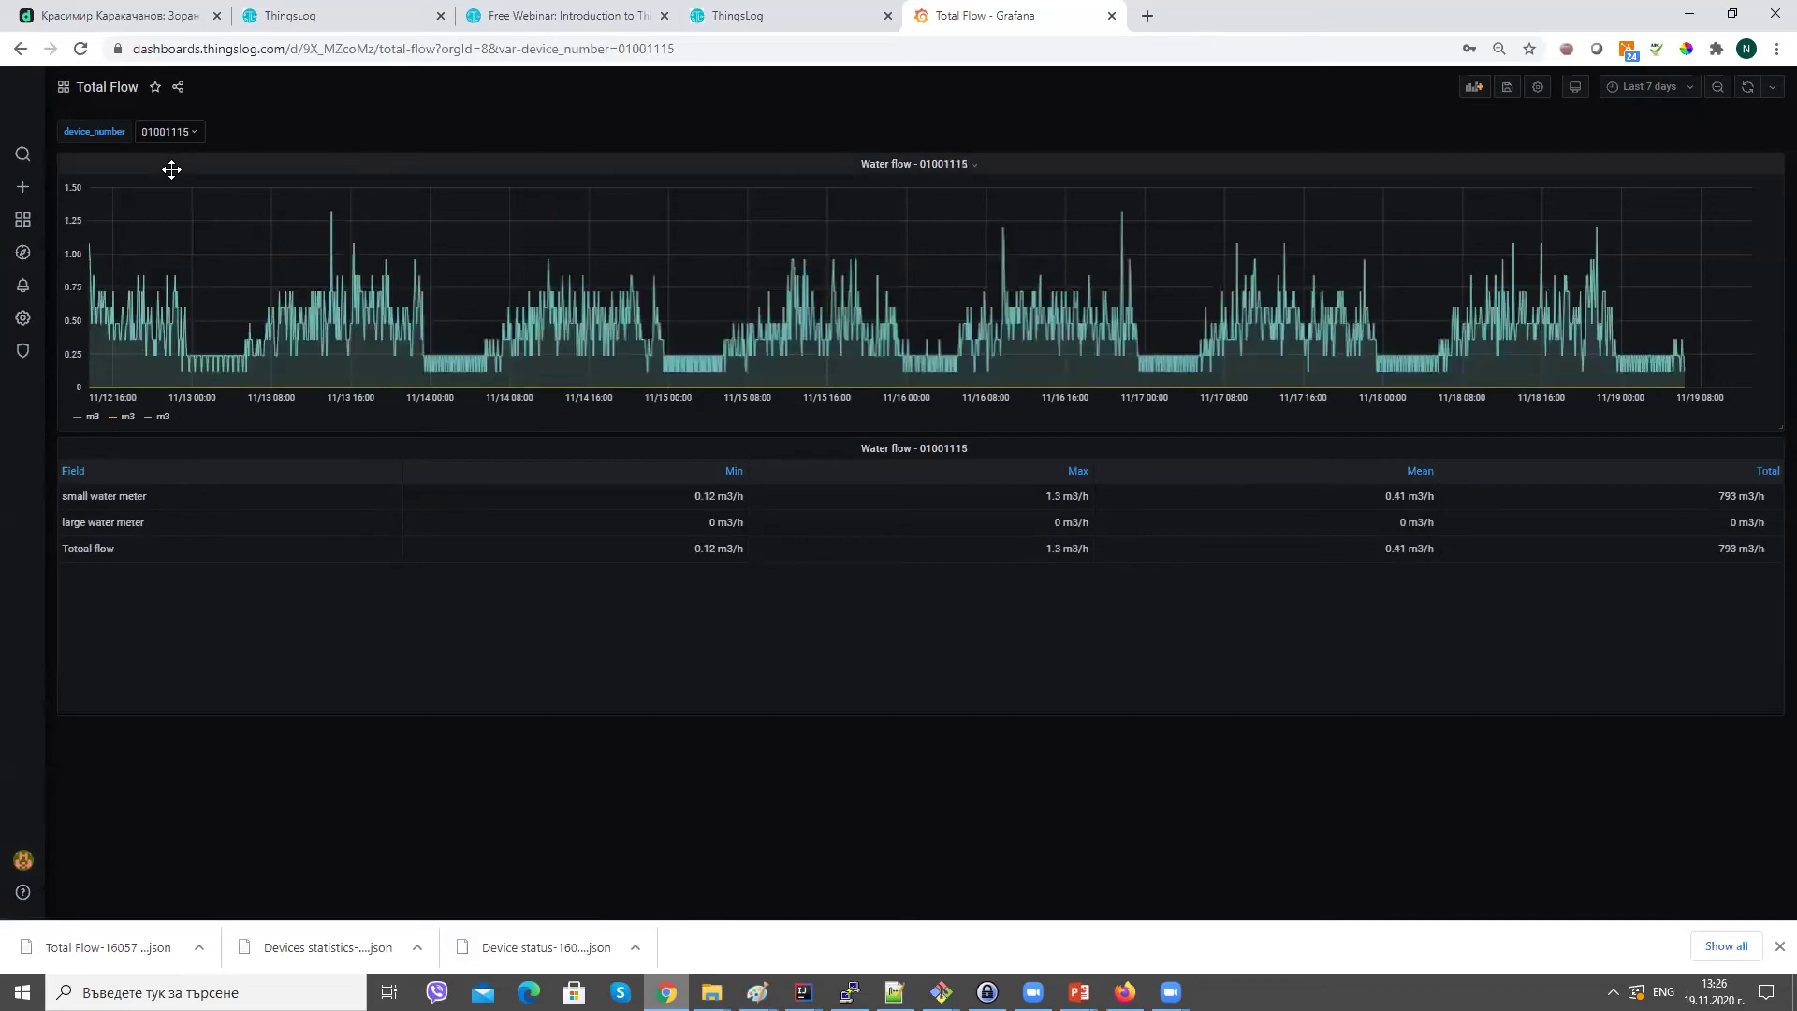
left_click(174, 133)
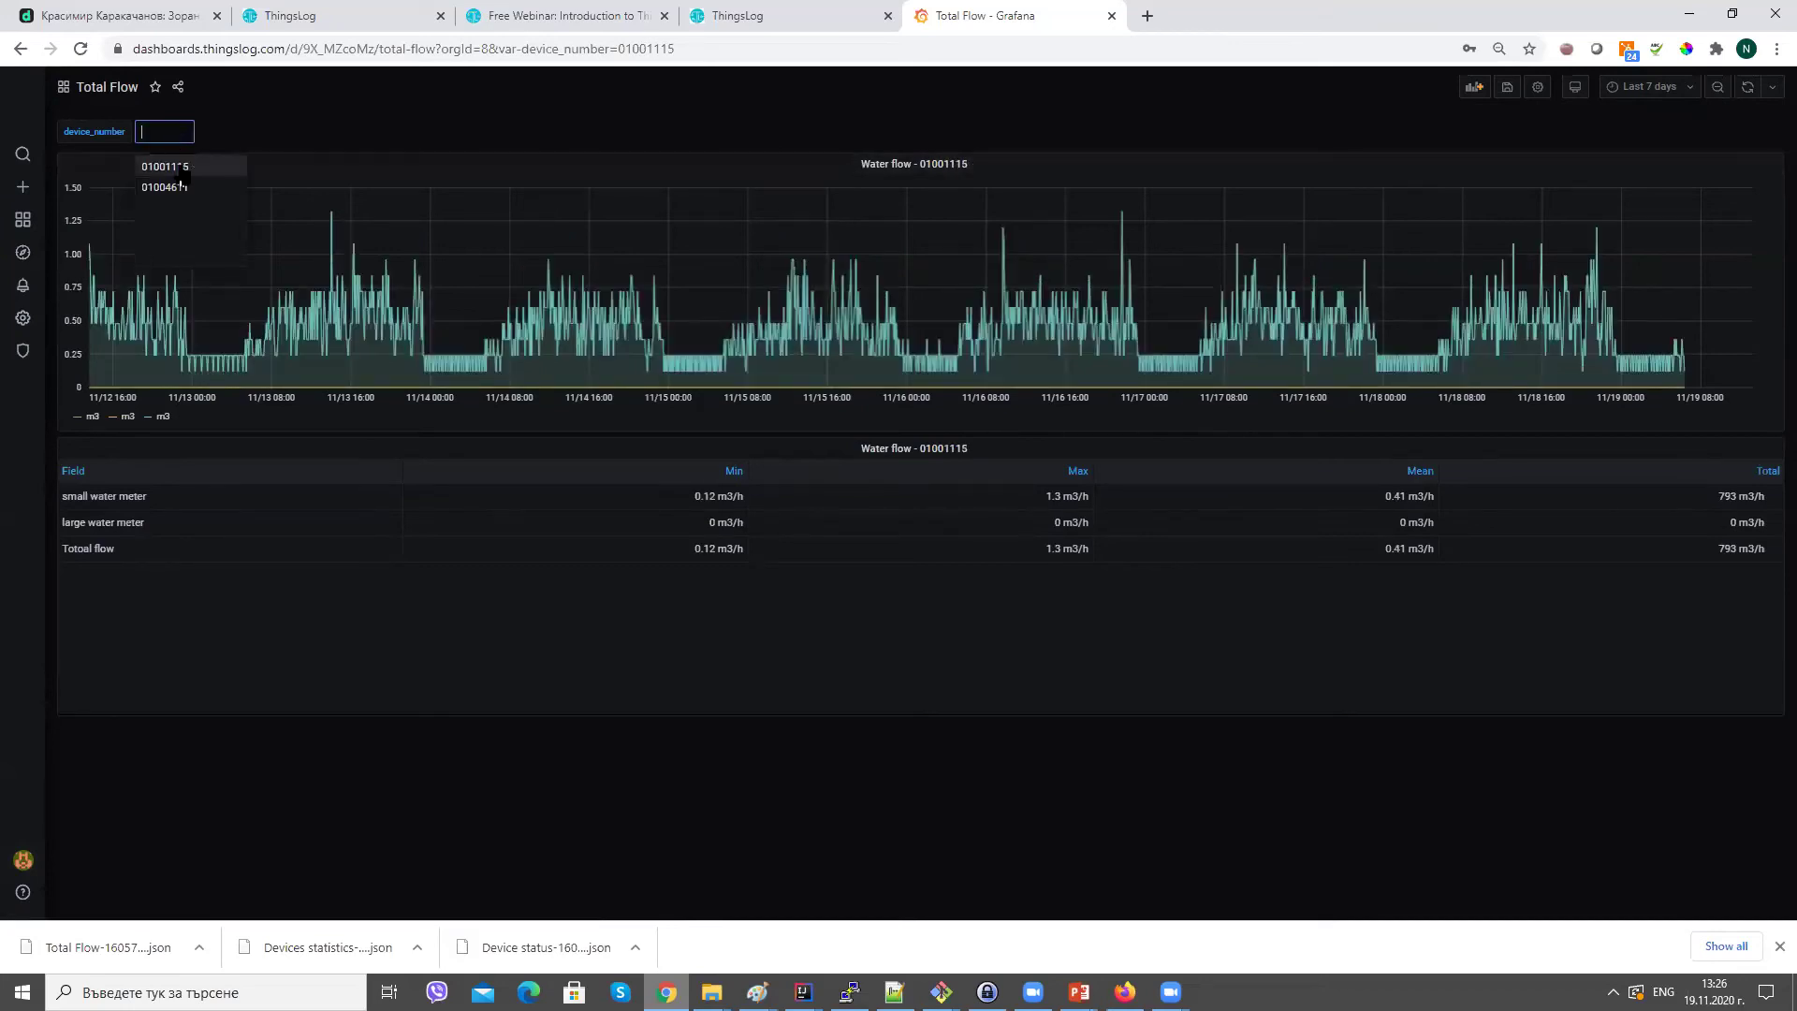
left_click(185, 190)
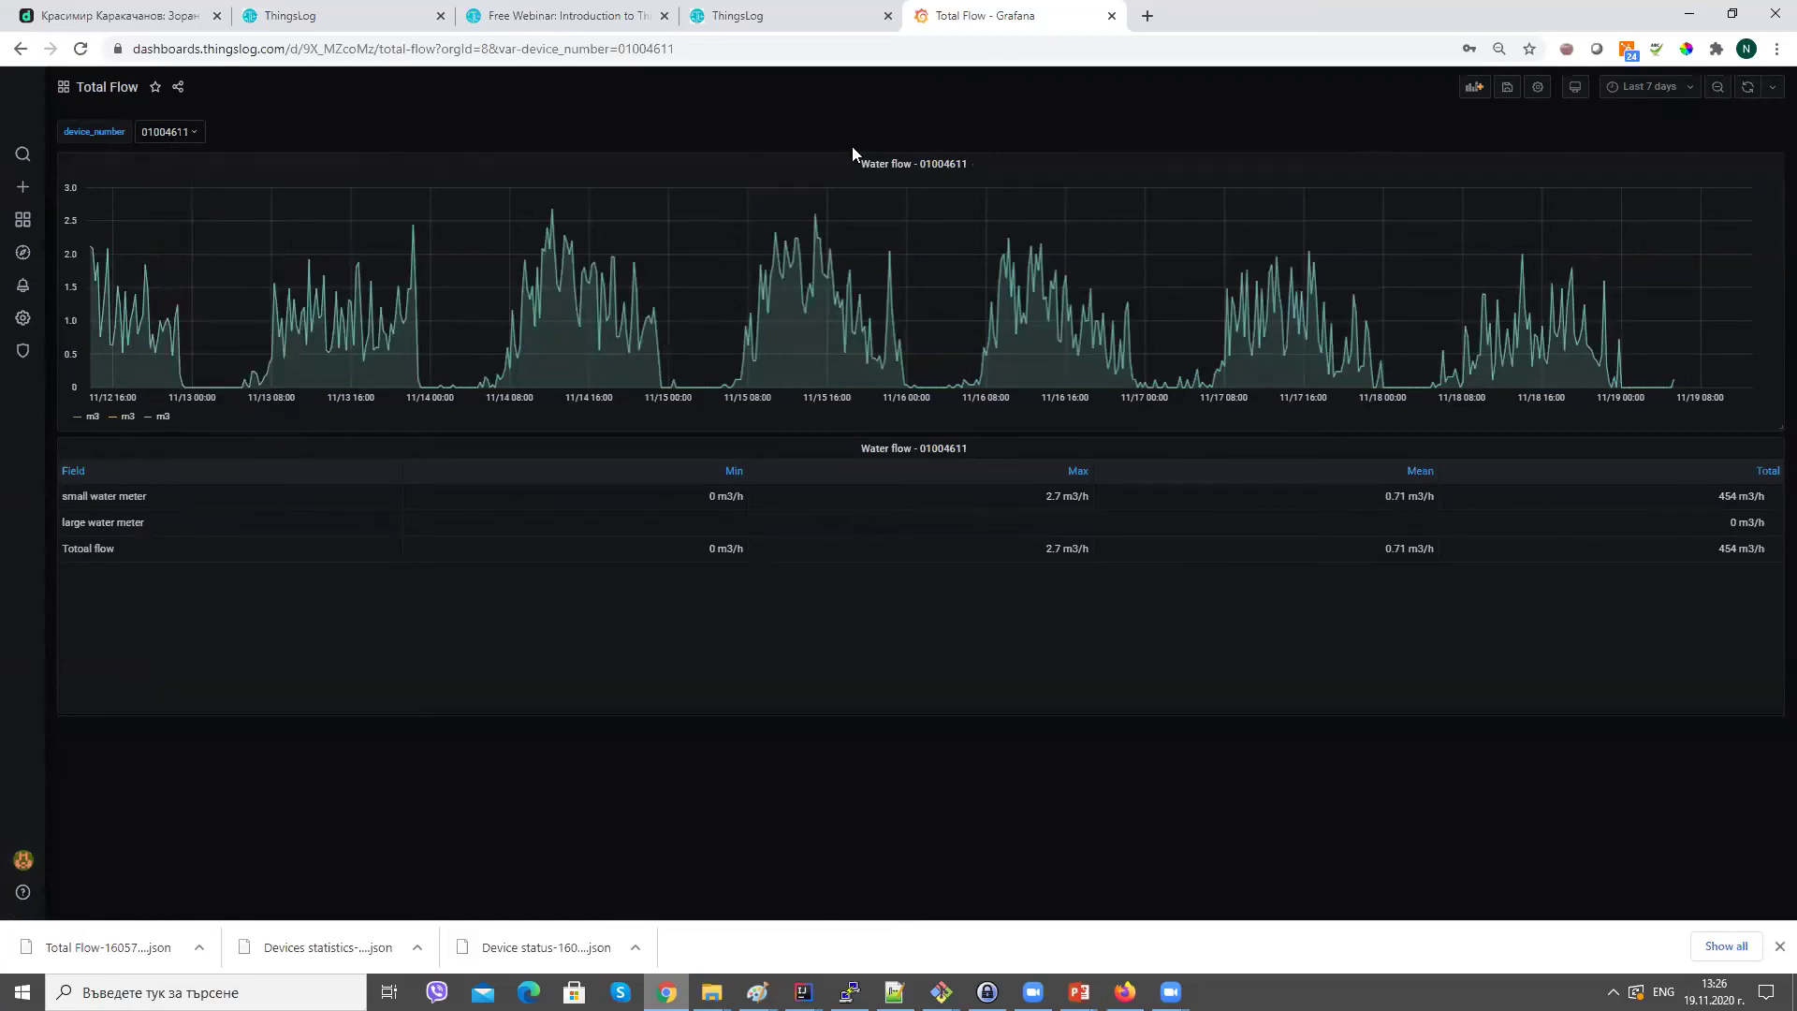
left_click(878, 166)
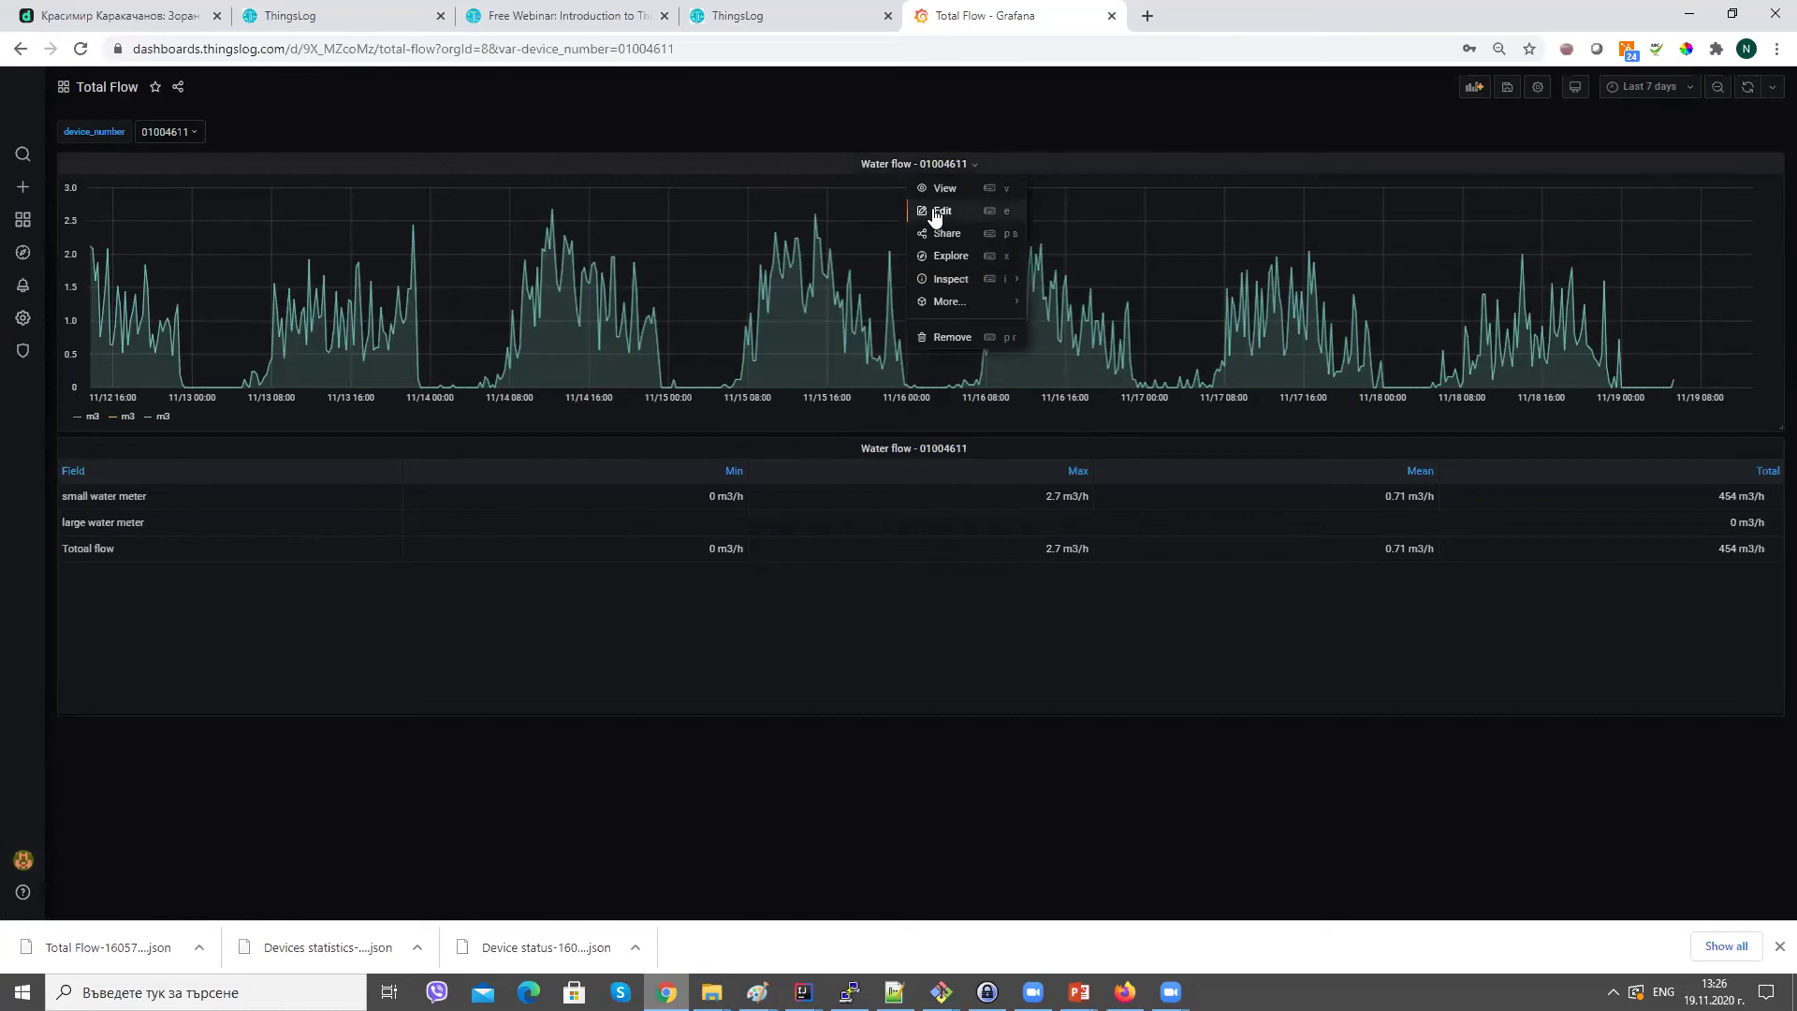
Open the Water flow - 01004611 panel in edit mode and scroll down to its queries.
left_click(937, 214)
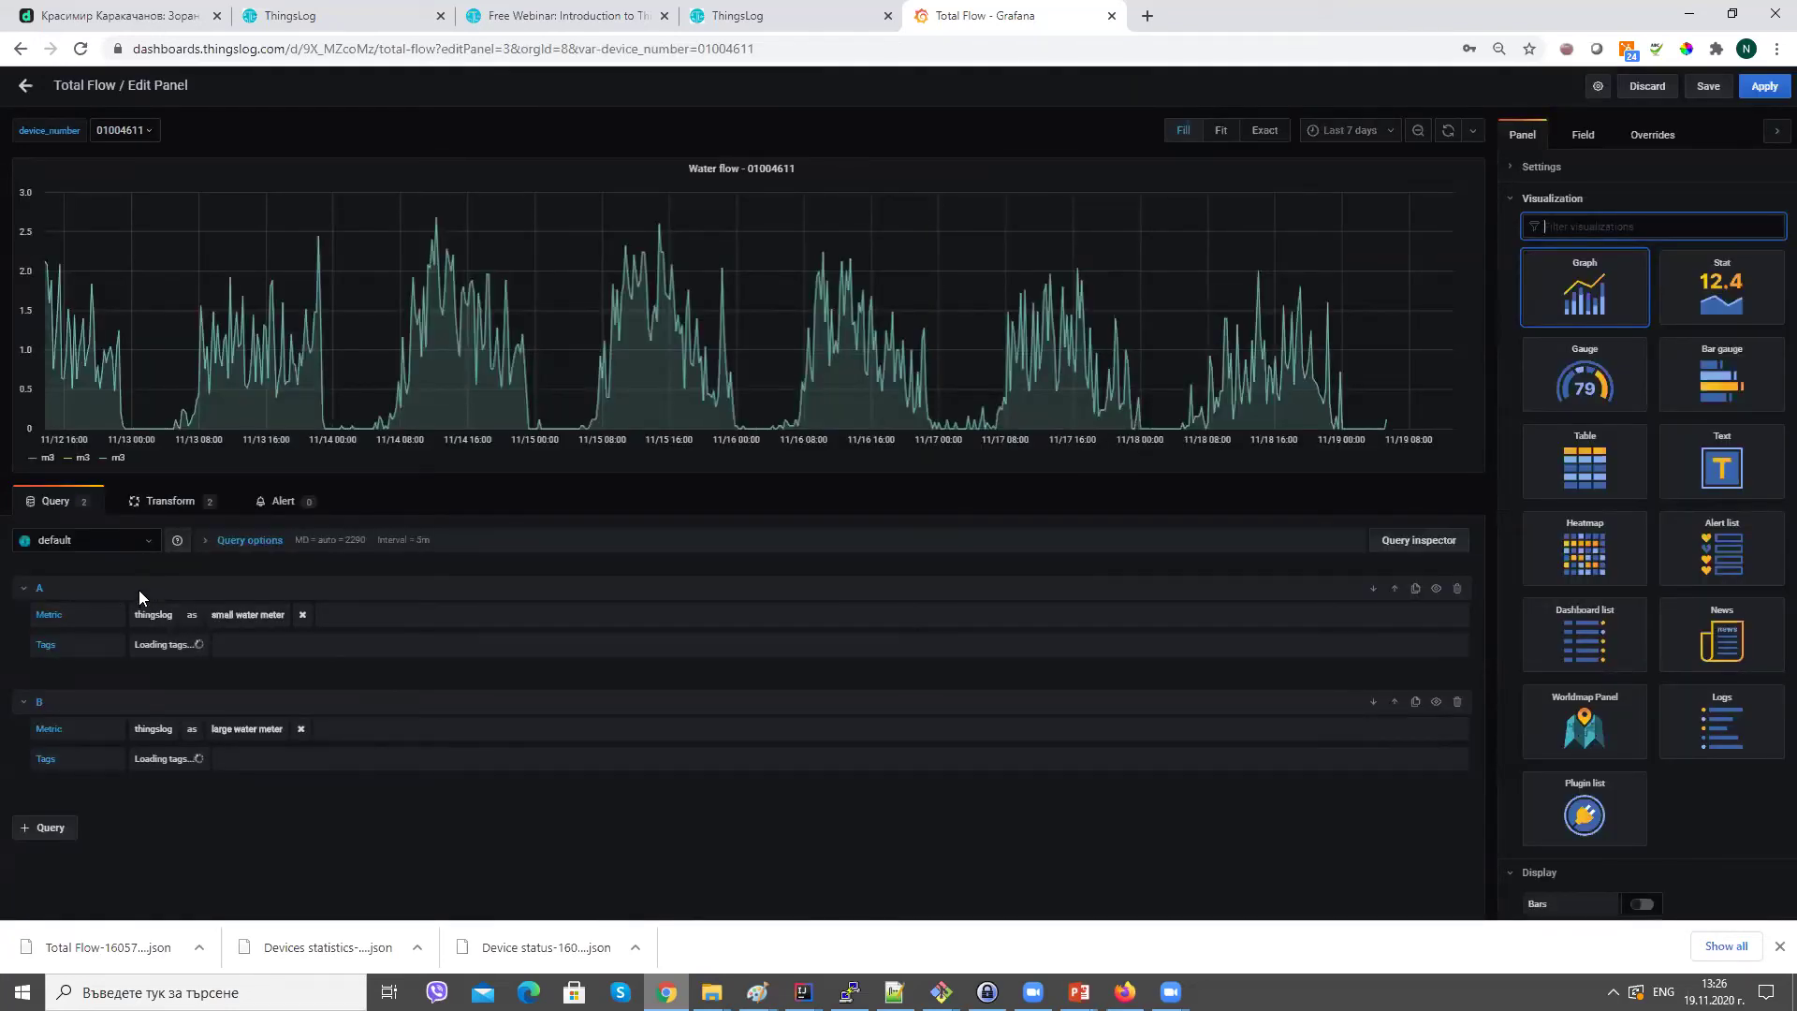
left_click(58, 834)
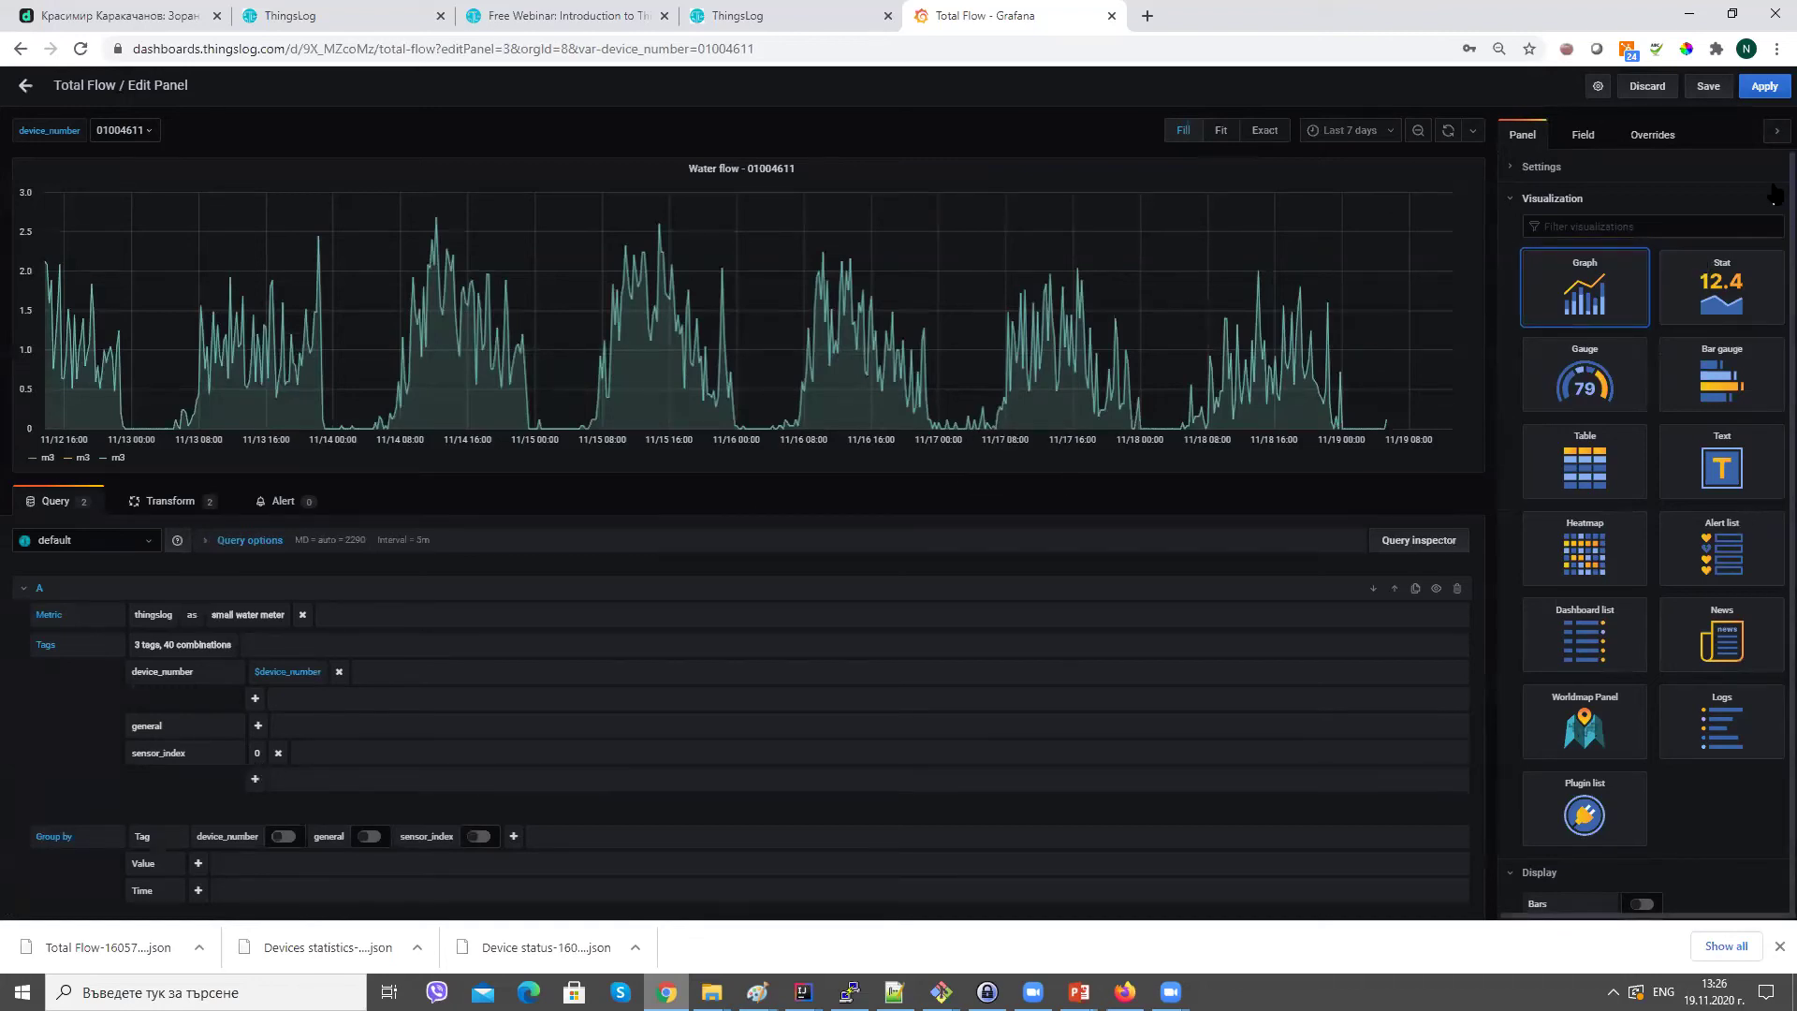
scroll(1772, 193, "down", 10)
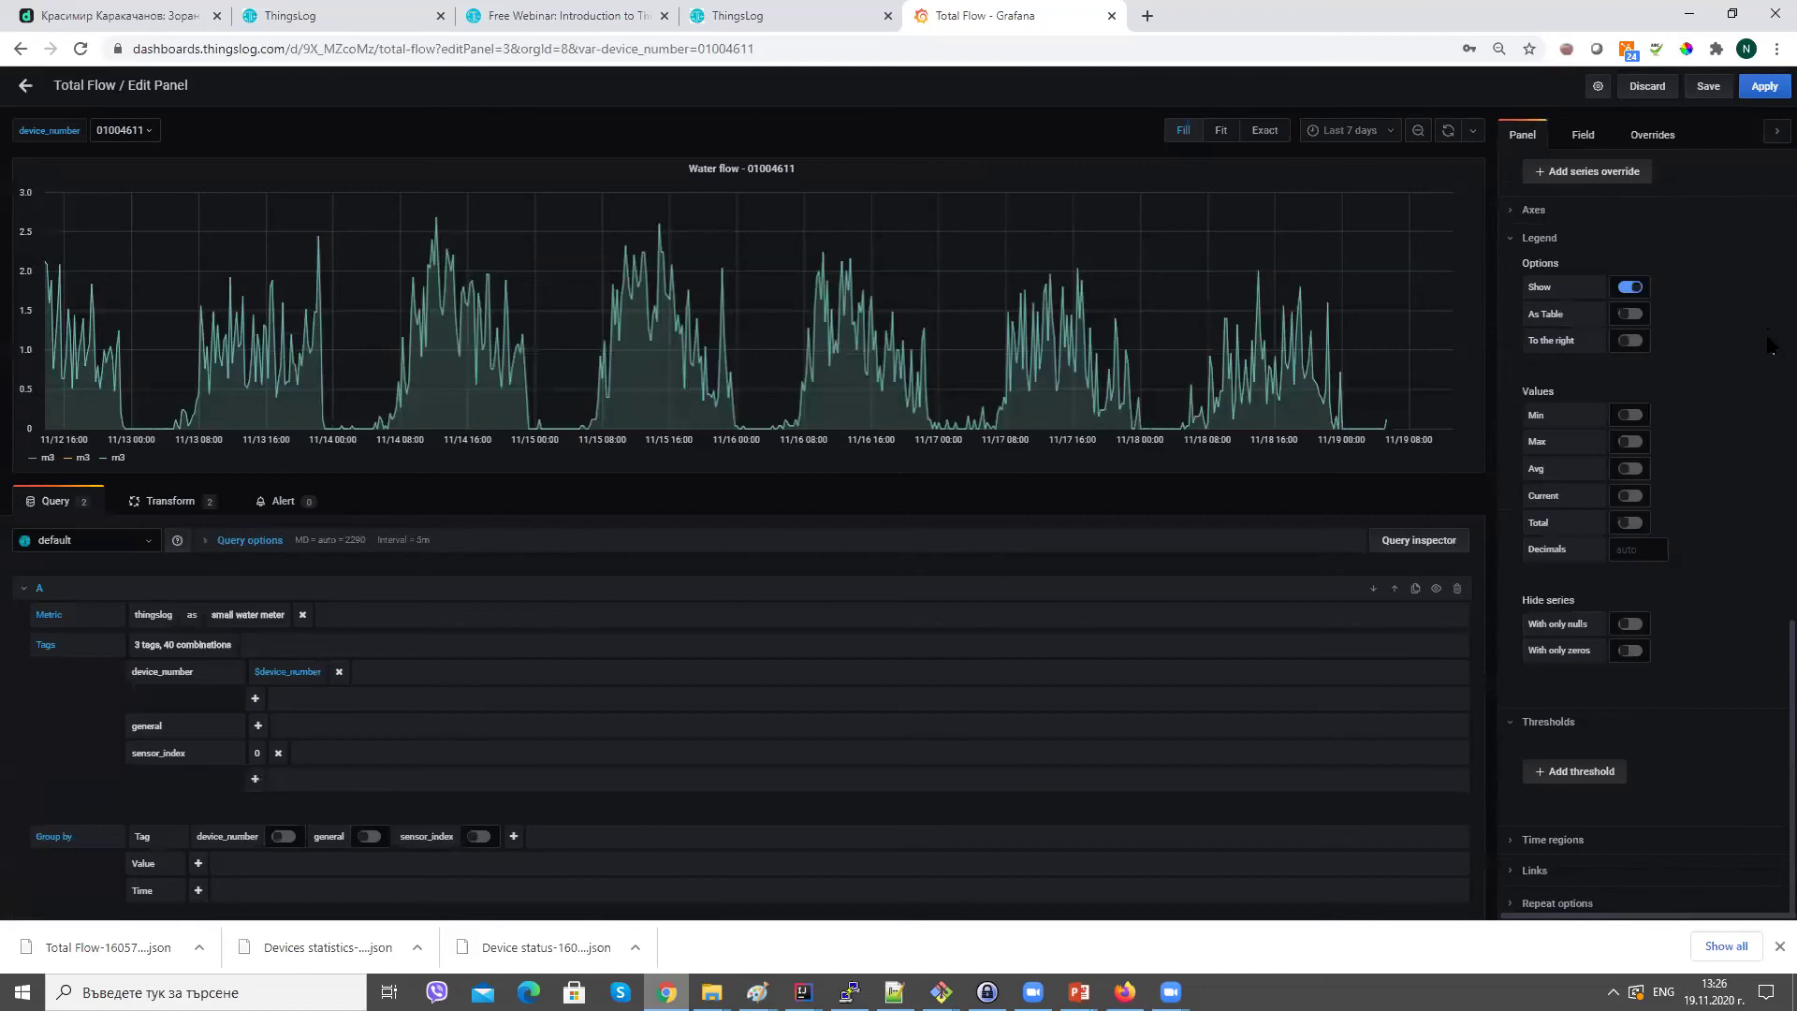
Review queries A and B, delete the empty query C, and show the panel's transformations.
left_click(30, 590)
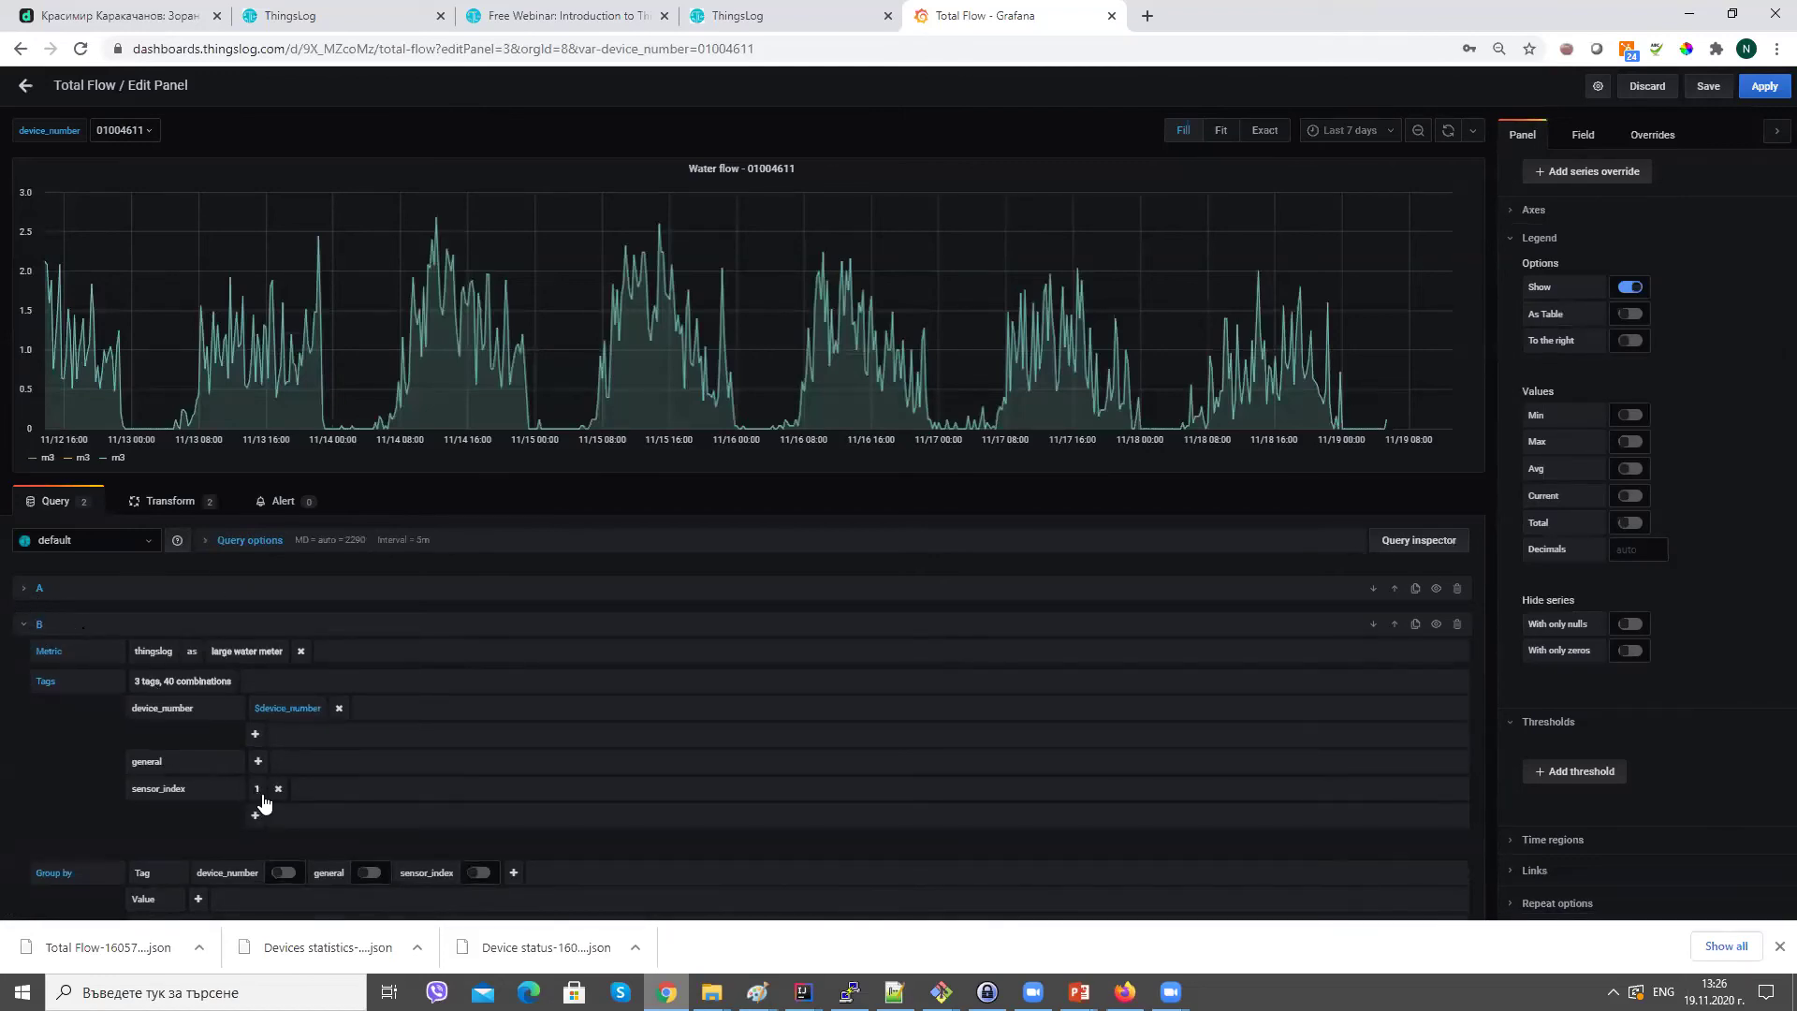
left_click(29, 627)
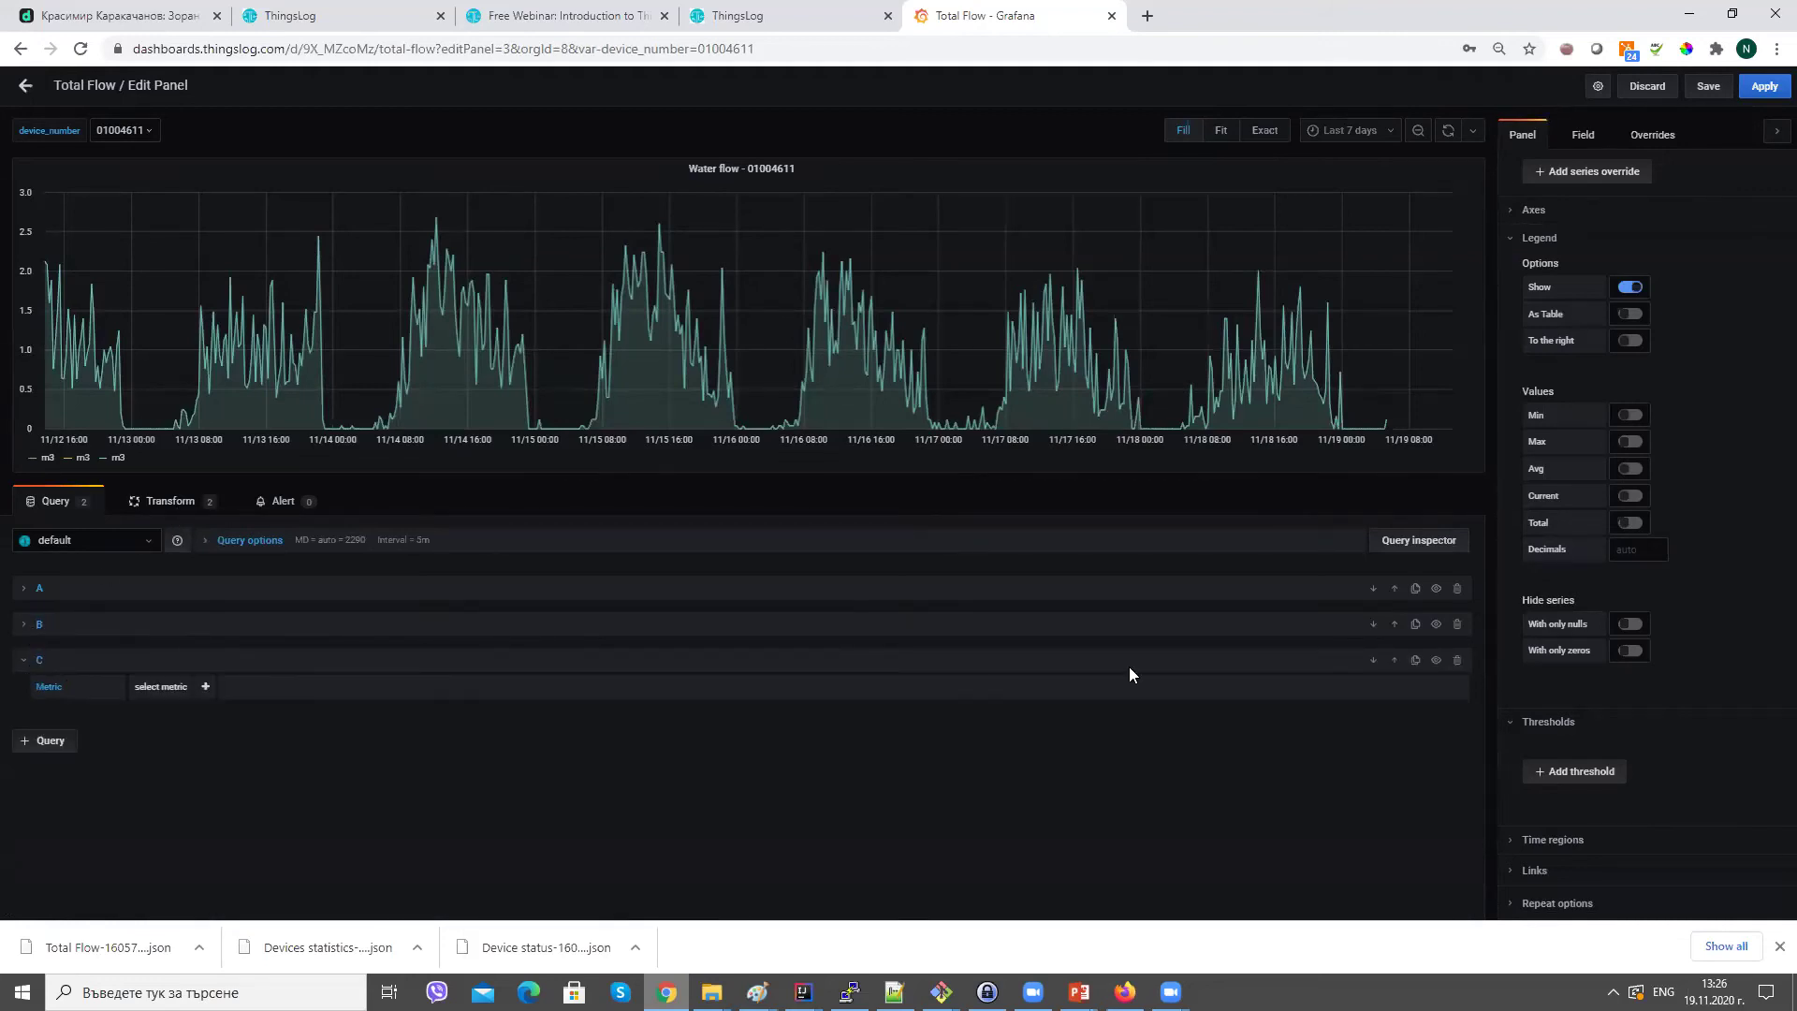
left_click(1457, 660)
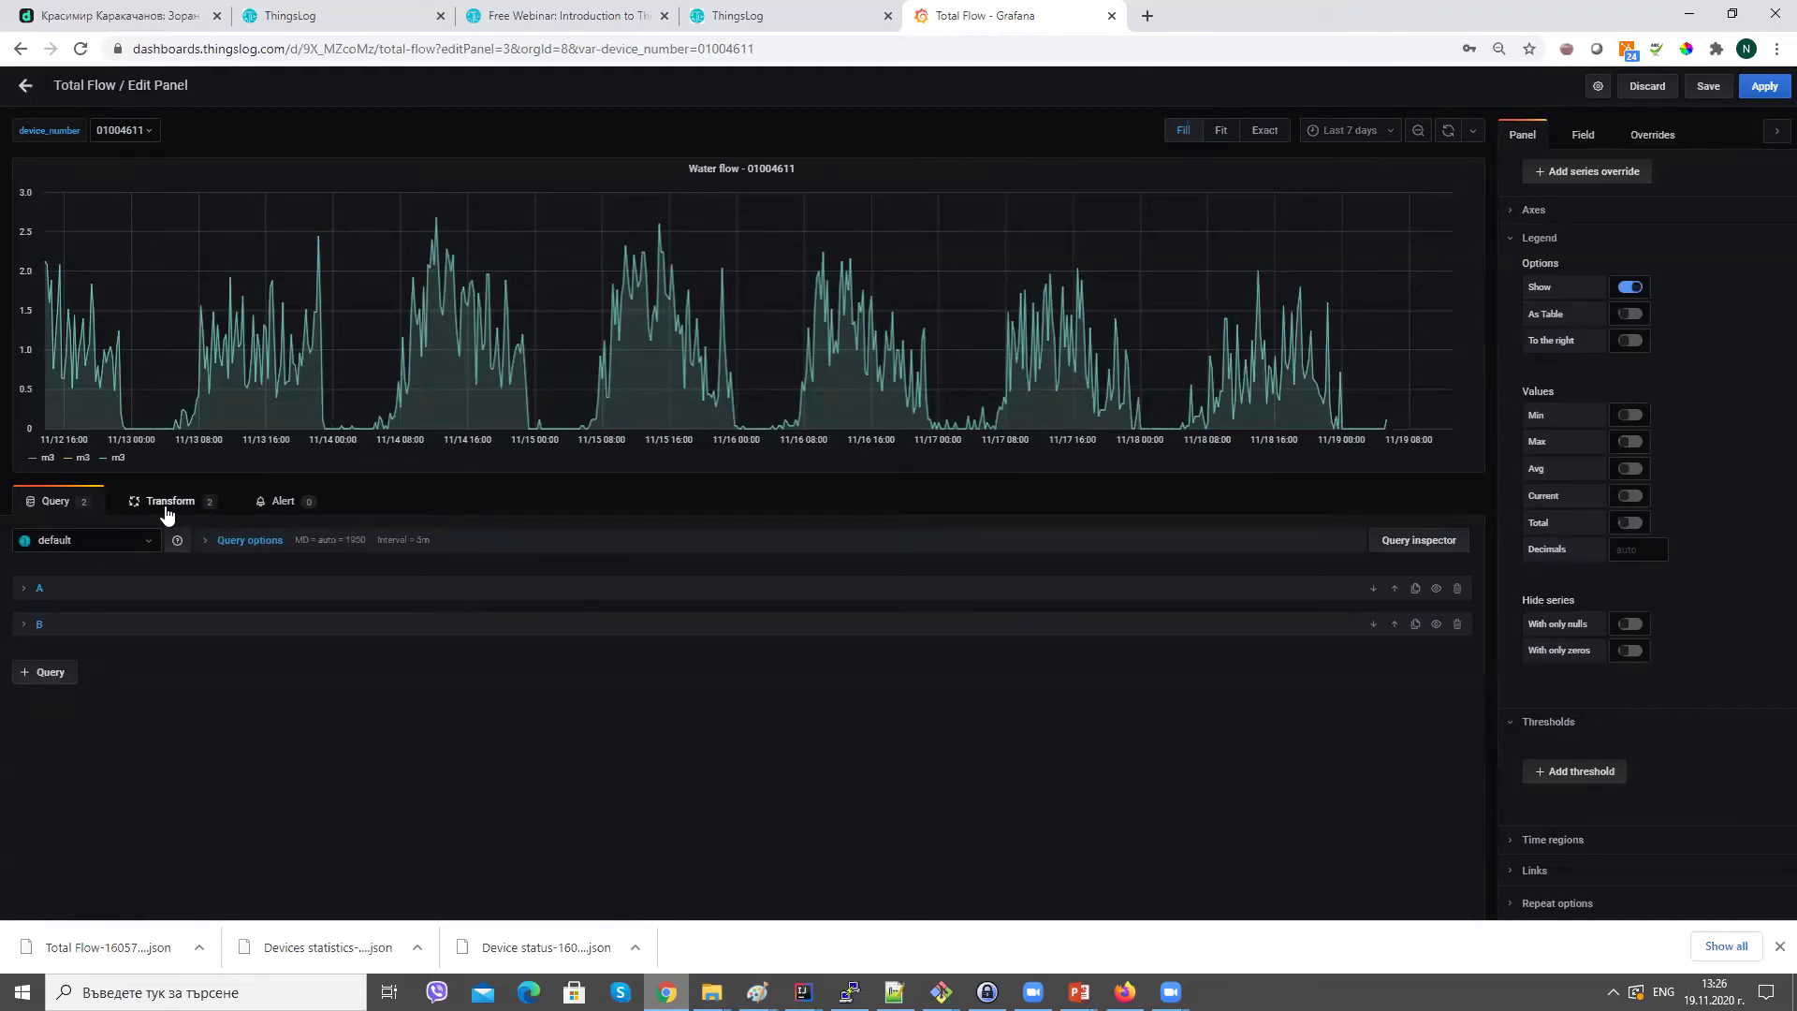
left_click(166, 506)
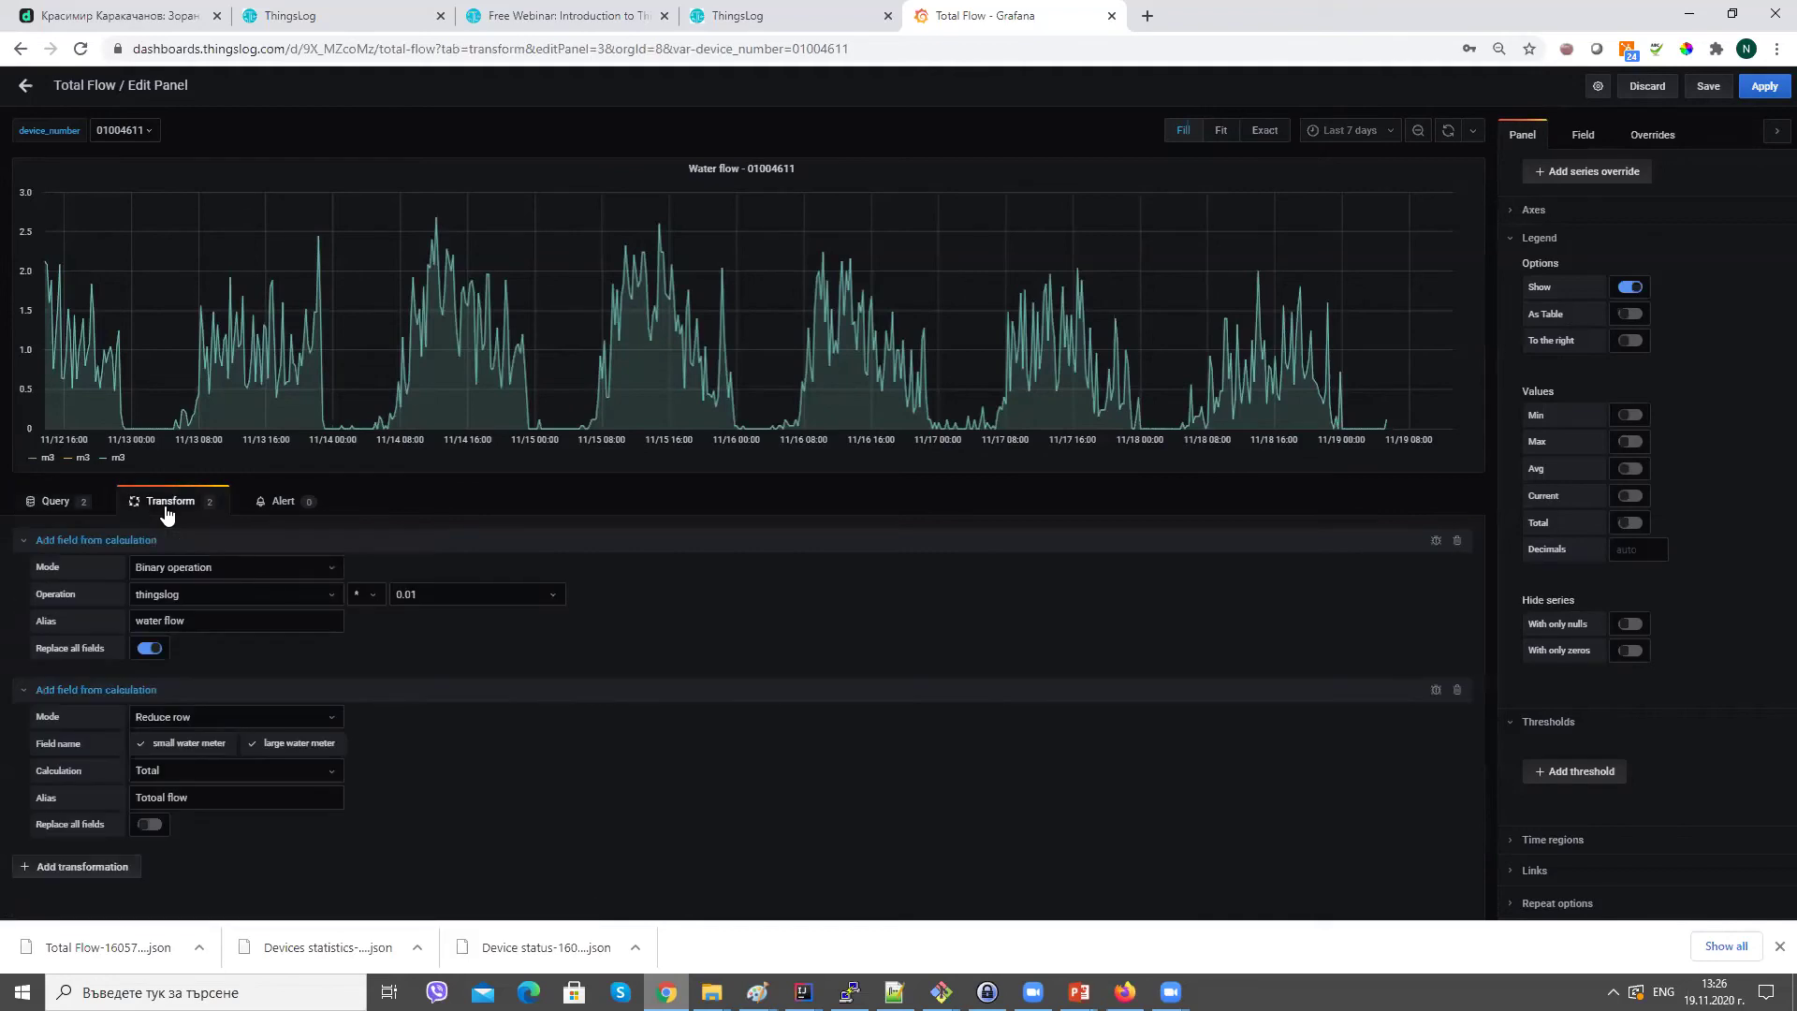